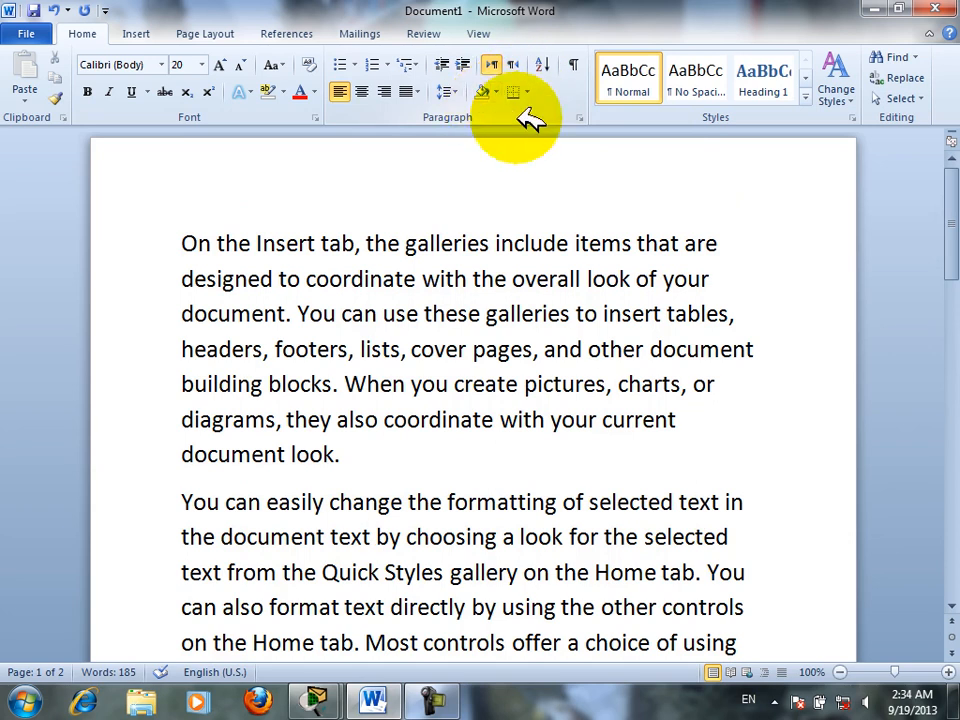
# Examine the alignment options in the paragraph settings without changing anything
pyautogui.click(584, 115)
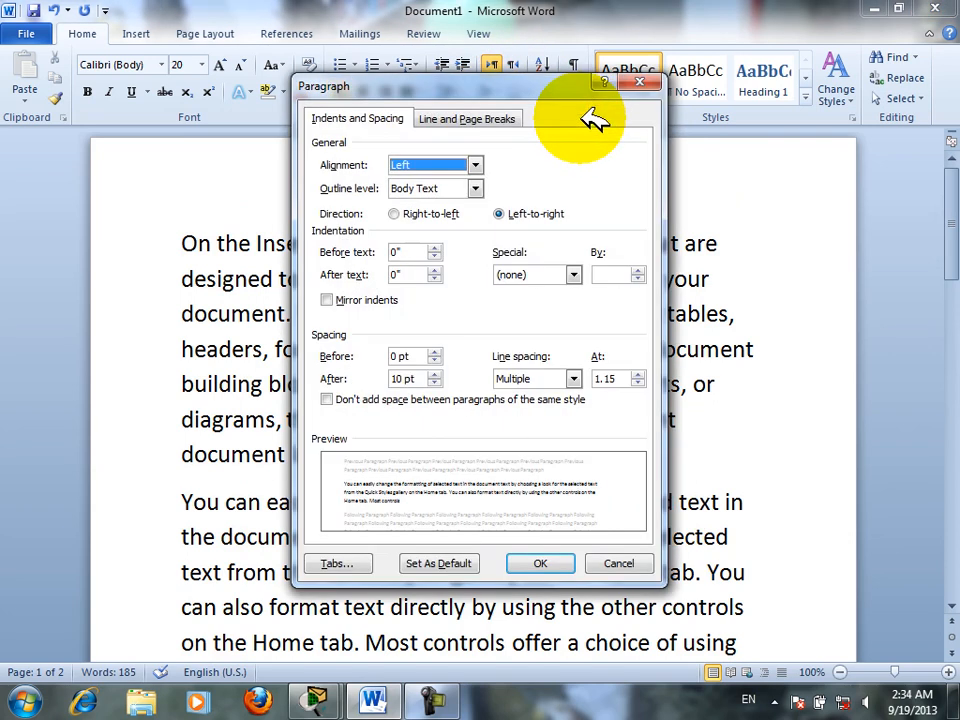
pyautogui.moveTo(470, 100); pyautogui.dragTo(541, 131)
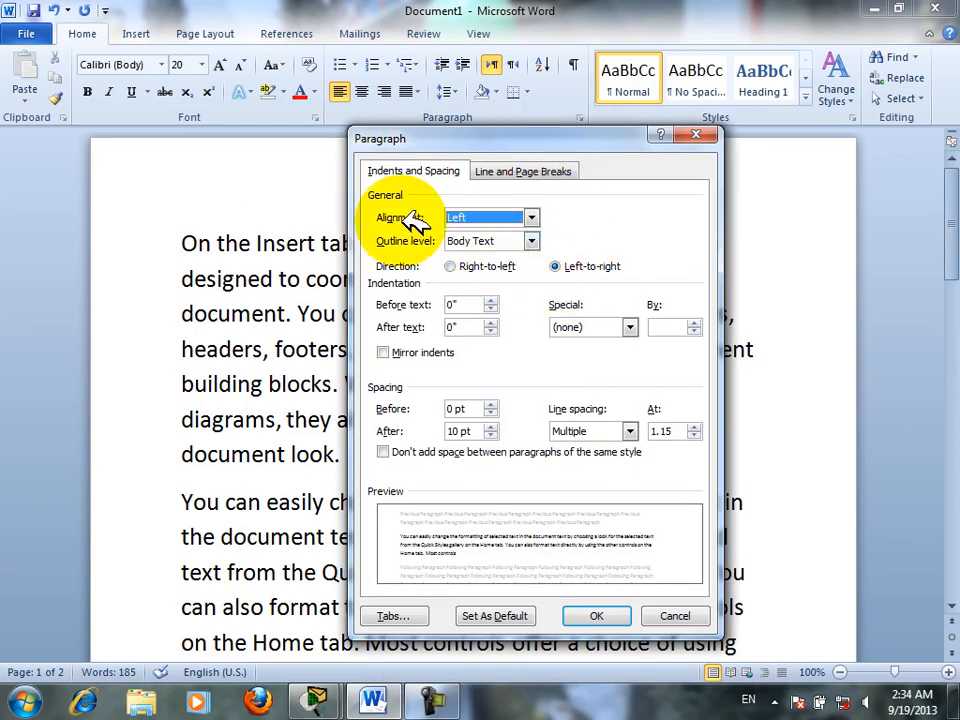
pyautogui.click(490, 217)
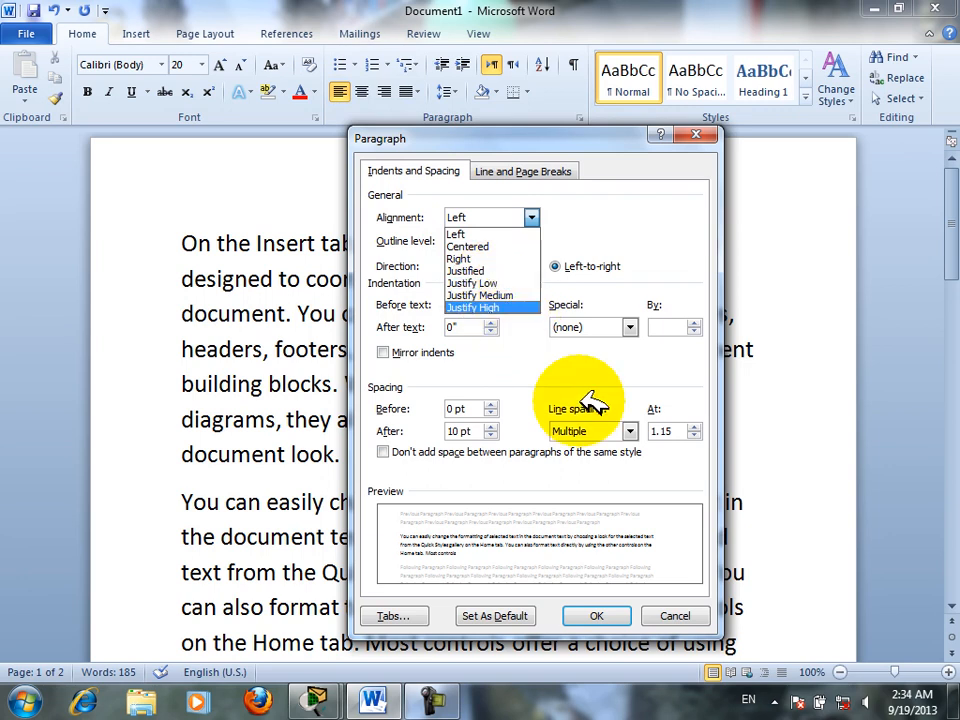
pyautogui.click(665, 610)
# Replace all the document's text with "Welcome" and set the paragraph's alignment to Right in the paragraph settings
pyautogui.hotkey('ctrl', 'a')
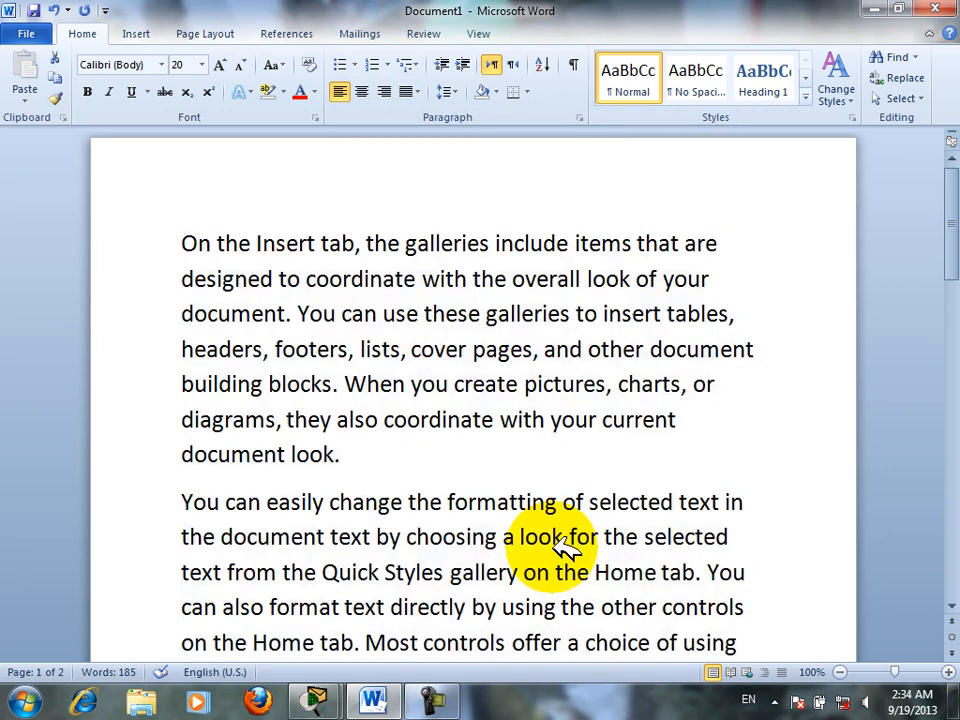
pyautogui.press('Delete')
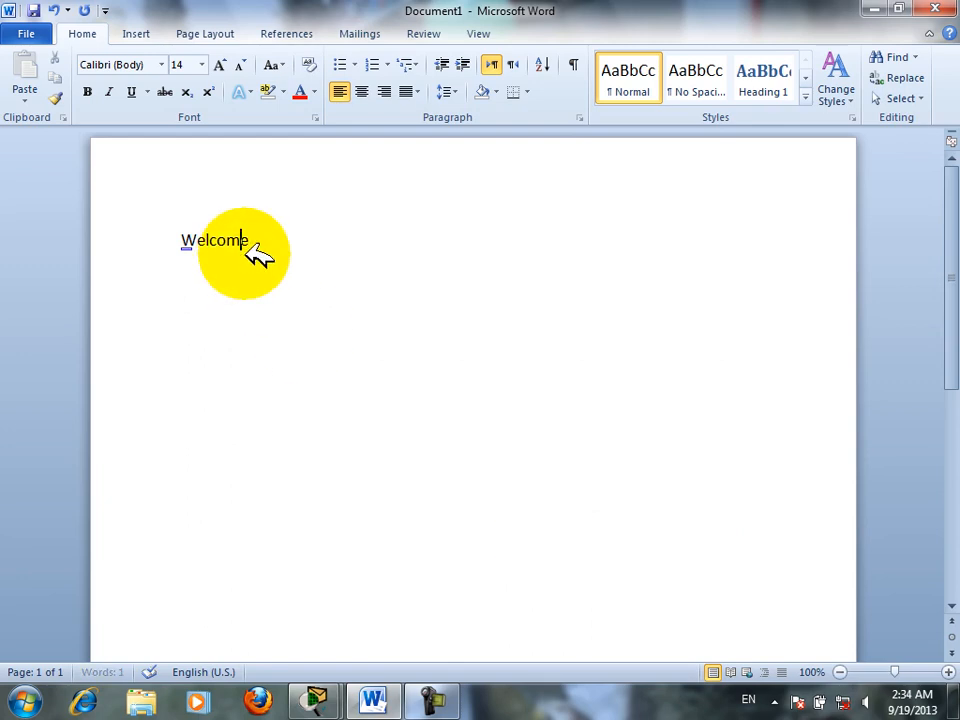
pyautogui.click(580, 118)
pyautogui.click(520, 216)
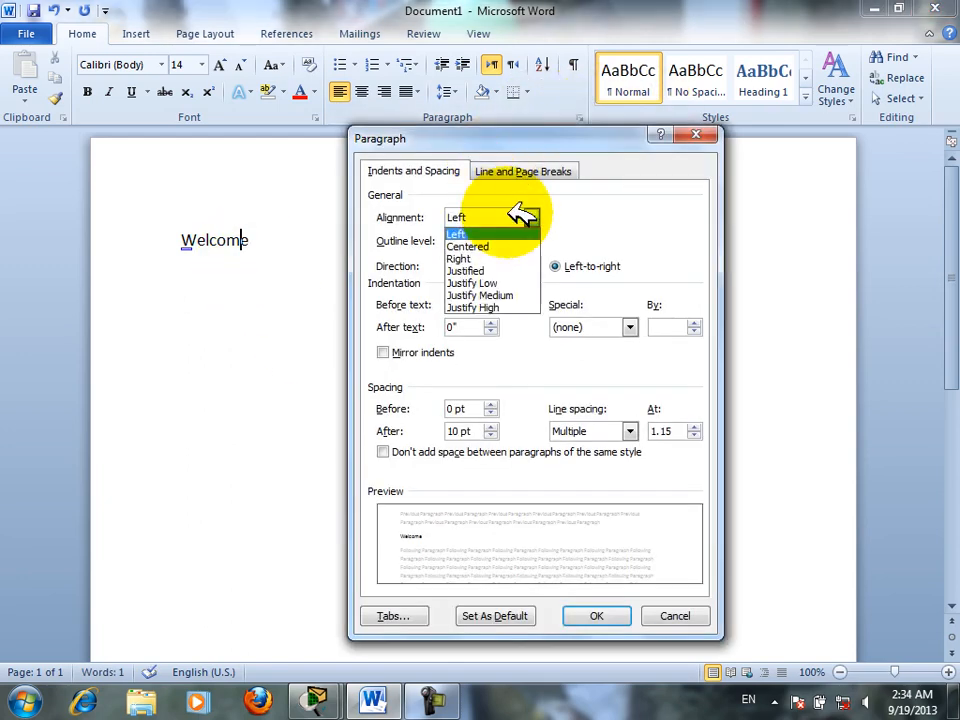
pyautogui.click(490, 258)
pyautogui.click(596, 614)
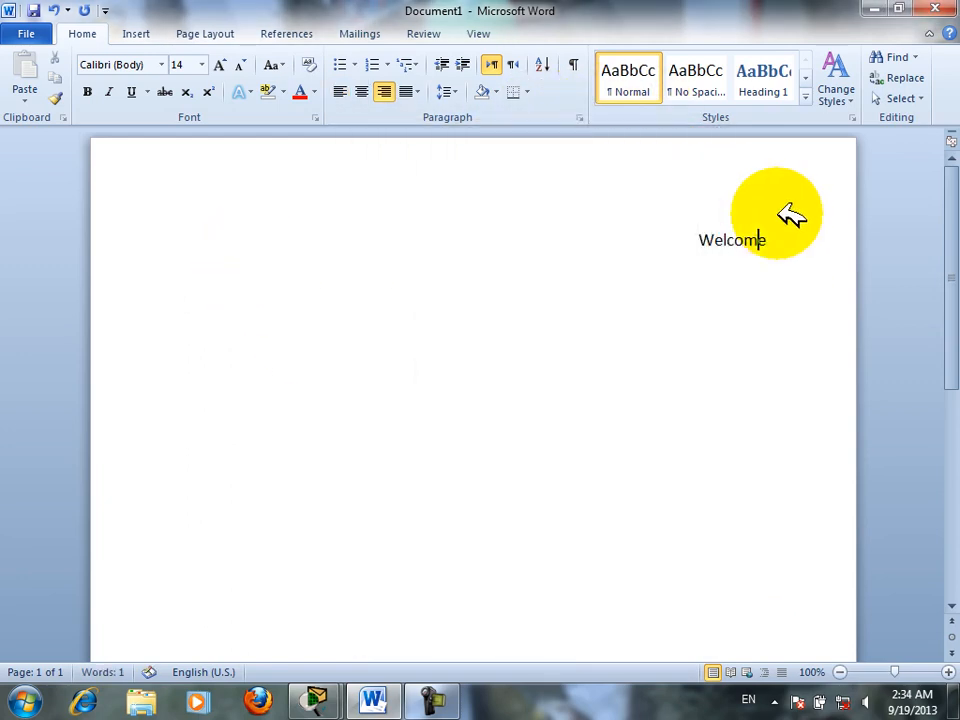
# Try left, centre and right alignment in turn on the "Welcome" line
pyautogui.click(339, 91)
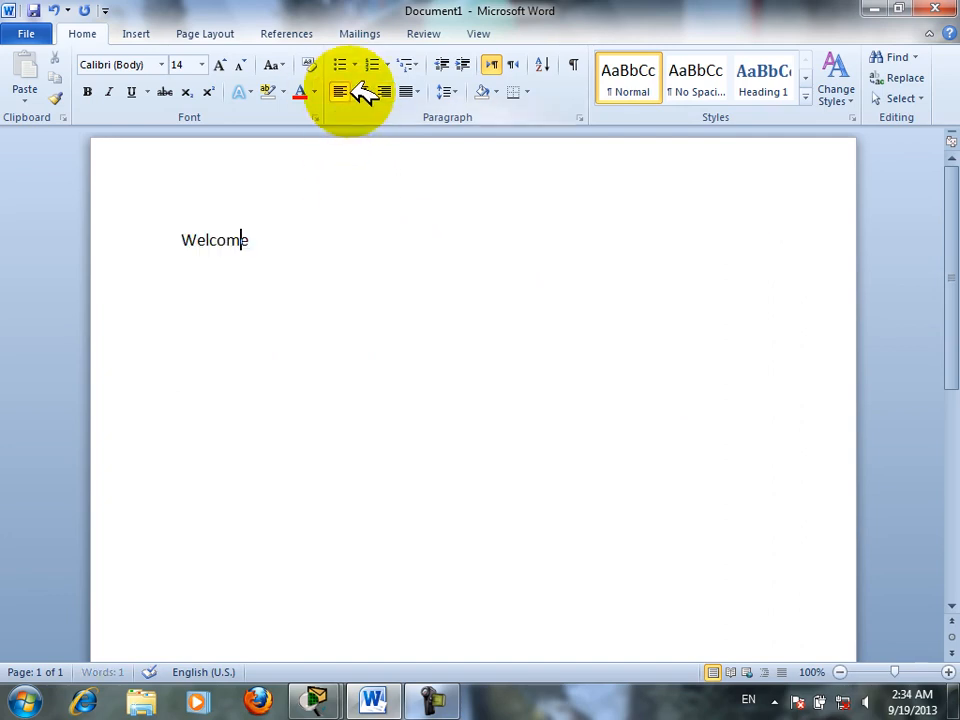
pyautogui.click(362, 91)
pyautogui.click(385, 91)
pyautogui.click(418, 93)
pyautogui.click(676, 241)
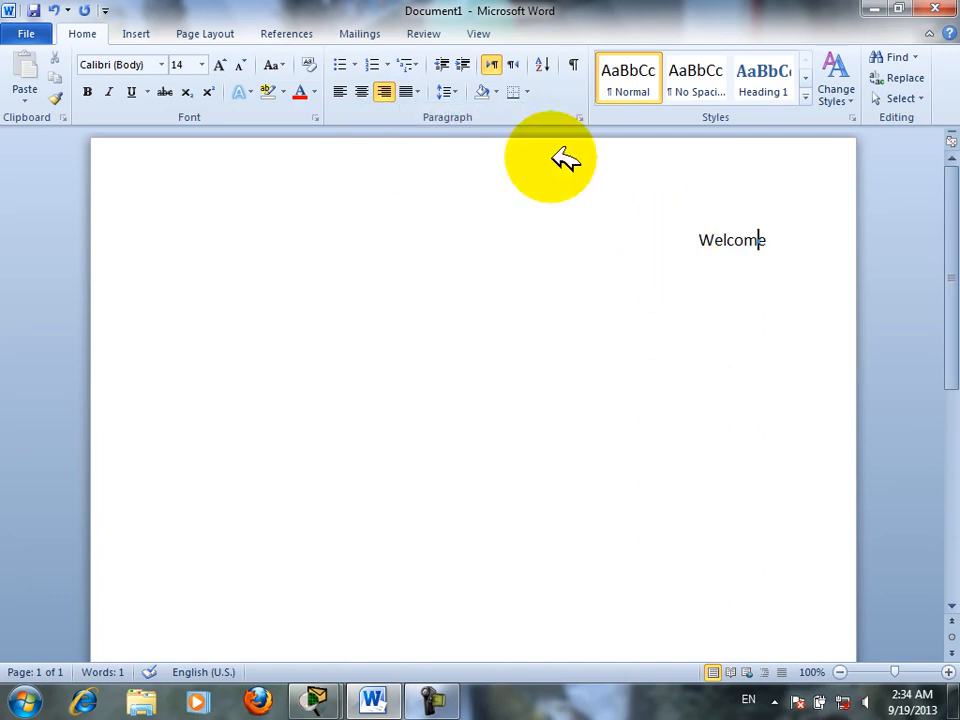
# Set the "Welcome" paragraph's alignment to Left in the paragraph settings
pyautogui.click(580, 118)
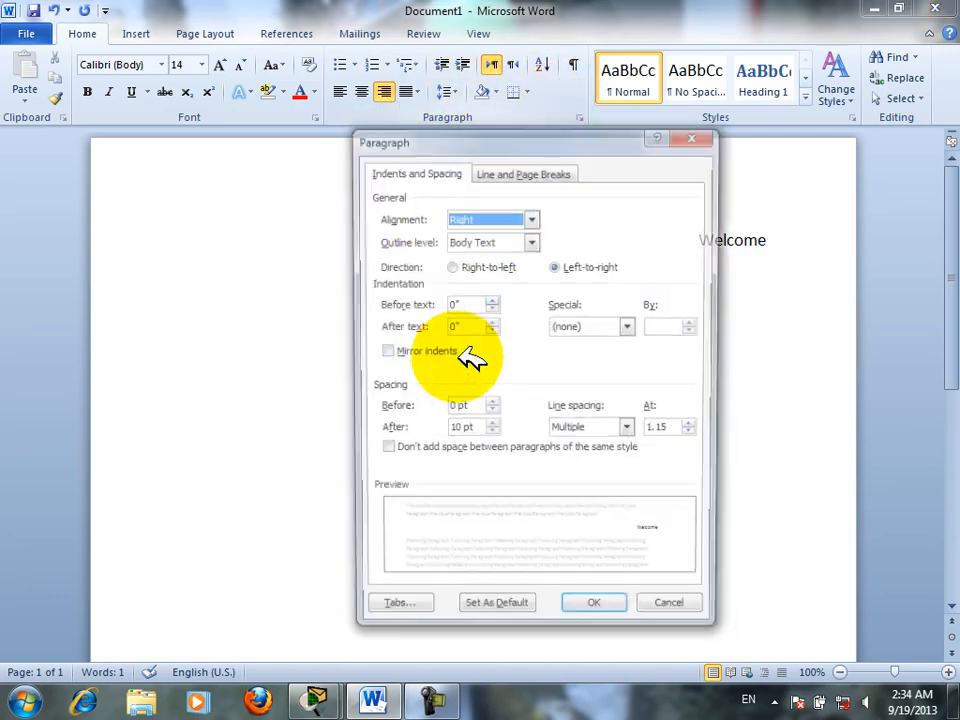
pyautogui.click(480, 219)
pyautogui.click(470, 234)
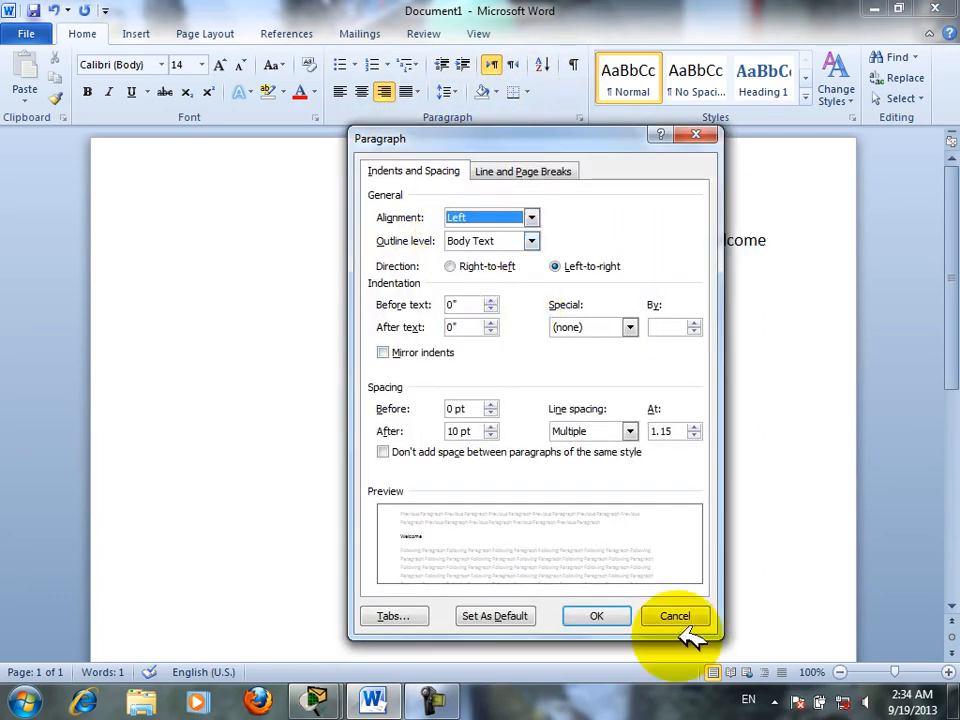
pyautogui.click(590, 615)
# Examine the outline level options in the paragraph settings and the available quick styles
pyautogui.click(581, 117)
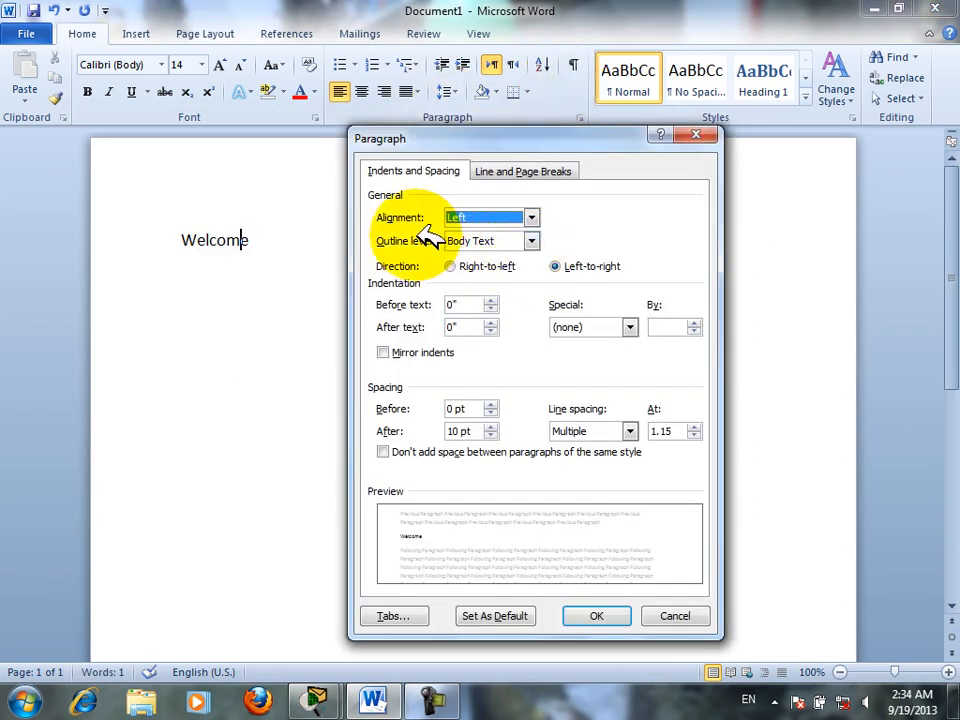
pyautogui.click(482, 244)
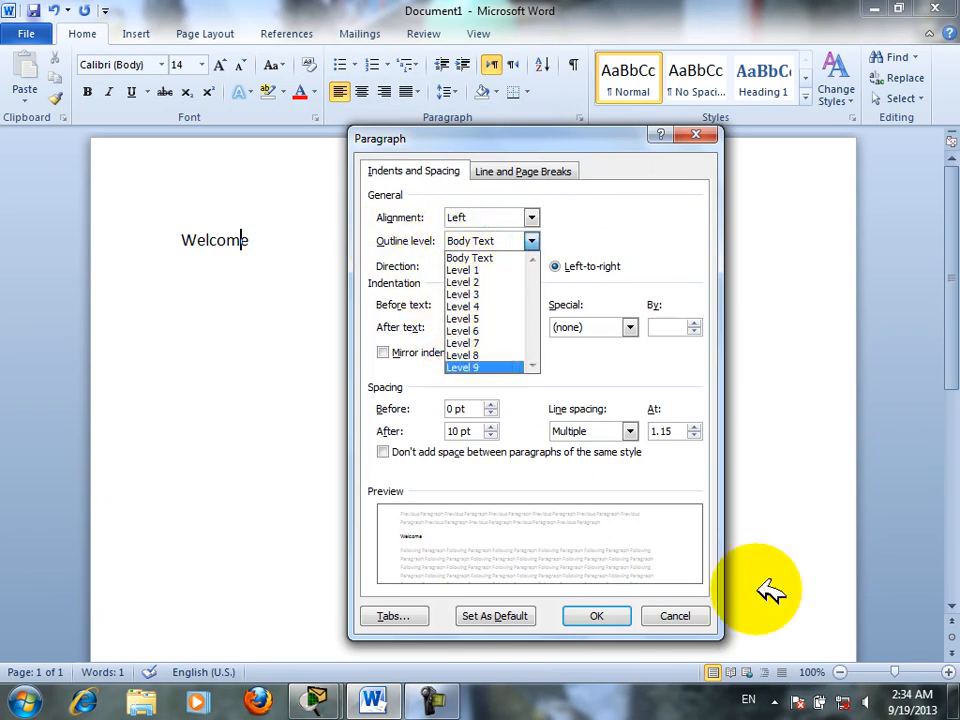
pyautogui.click(675, 615)
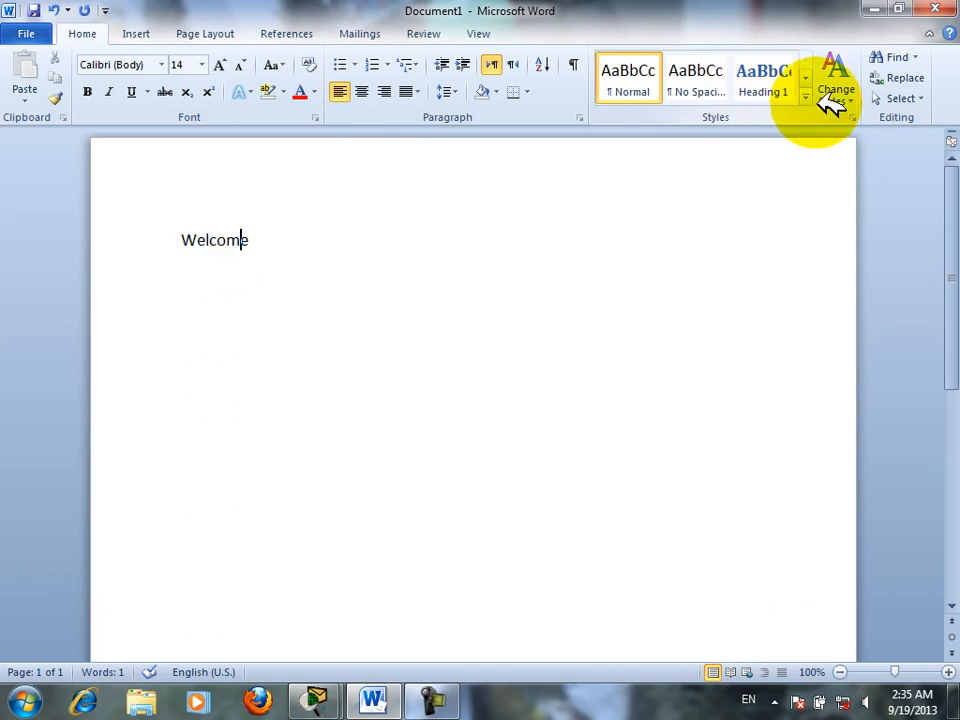
pyautogui.click(808, 98)
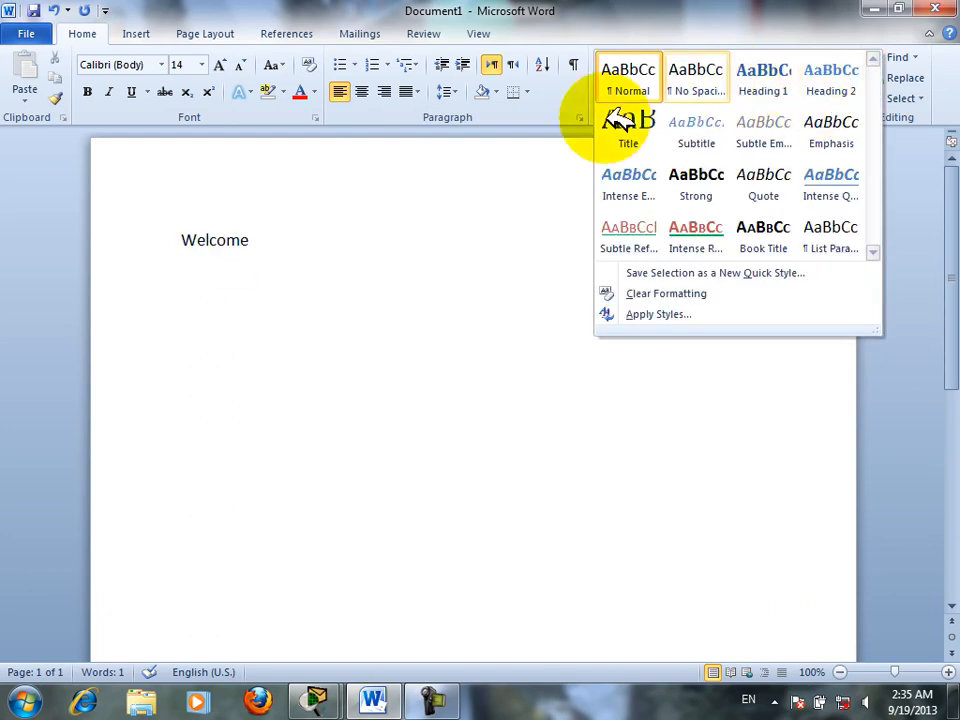
pyautogui.click(293, 242)
# Set the outline level of the "Welcome" paragraph to Level 1
pyautogui.doubleClick(293, 242)
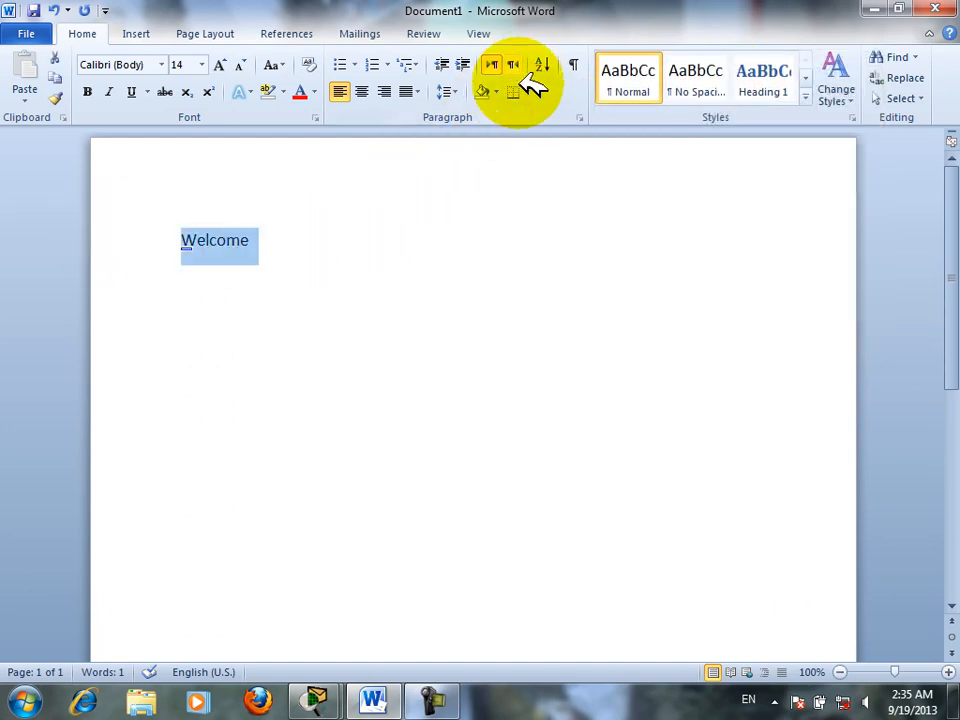
pyautogui.click(579, 118)
pyautogui.click(505, 217)
pyautogui.click(505, 230)
pyautogui.click(505, 240)
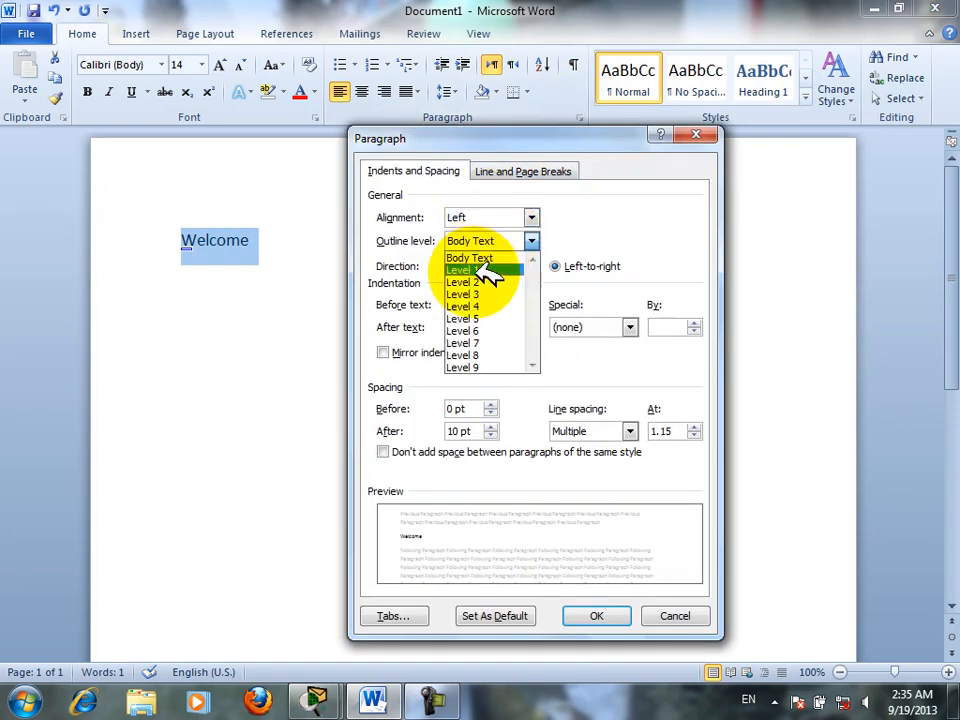
pyautogui.click(489, 270)
pyautogui.click(592, 616)
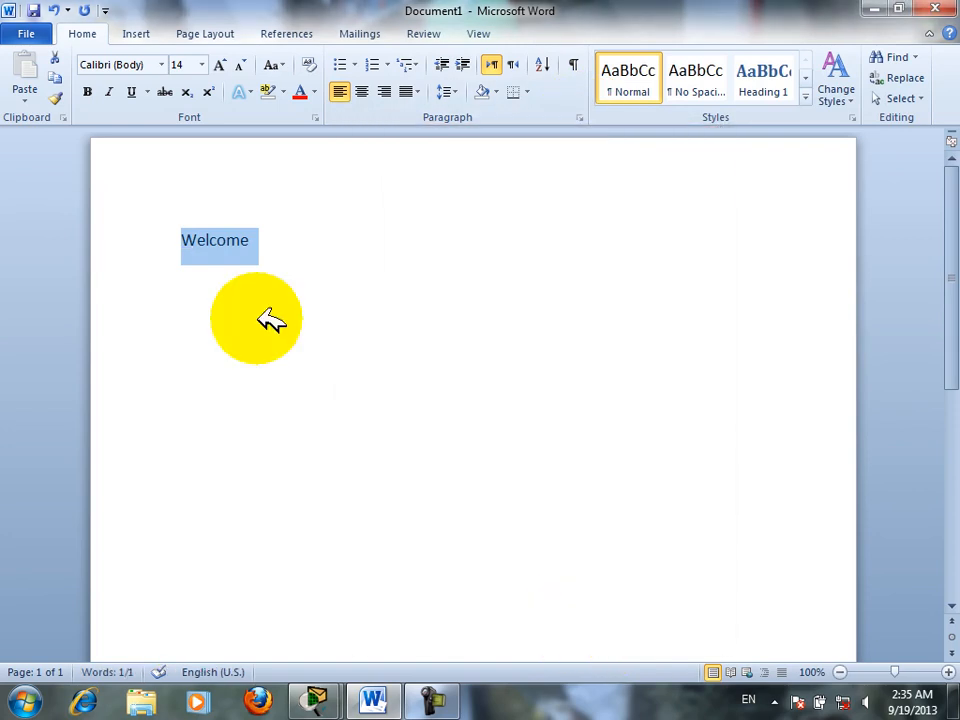
# Check which table of contents level is assigned to the "Welcome" line
pyautogui.click(272, 240)
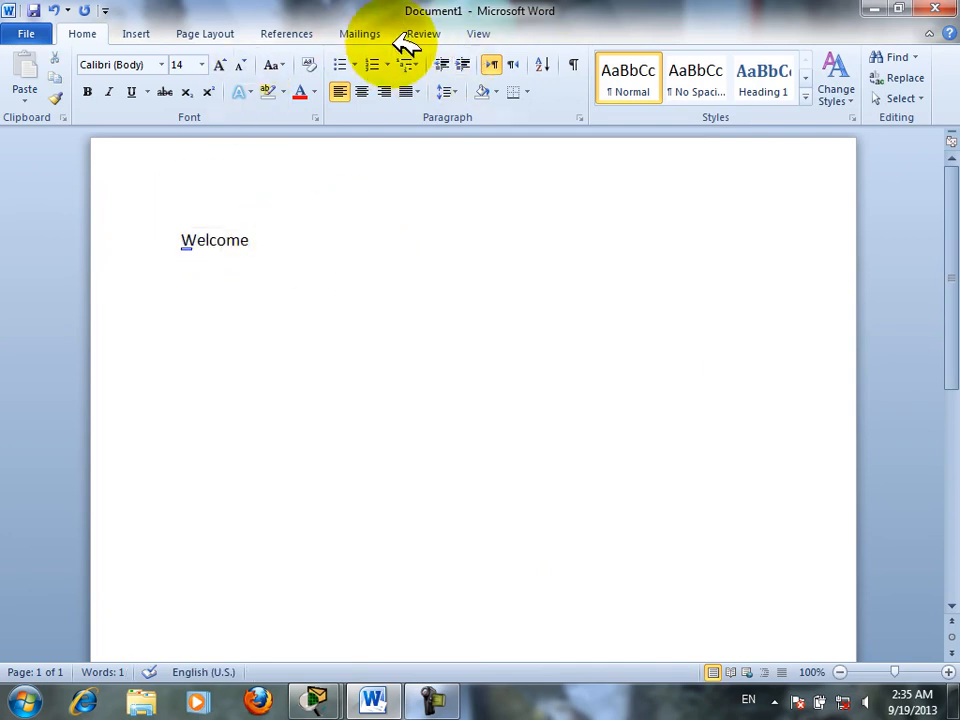
pyautogui.click(287, 34)
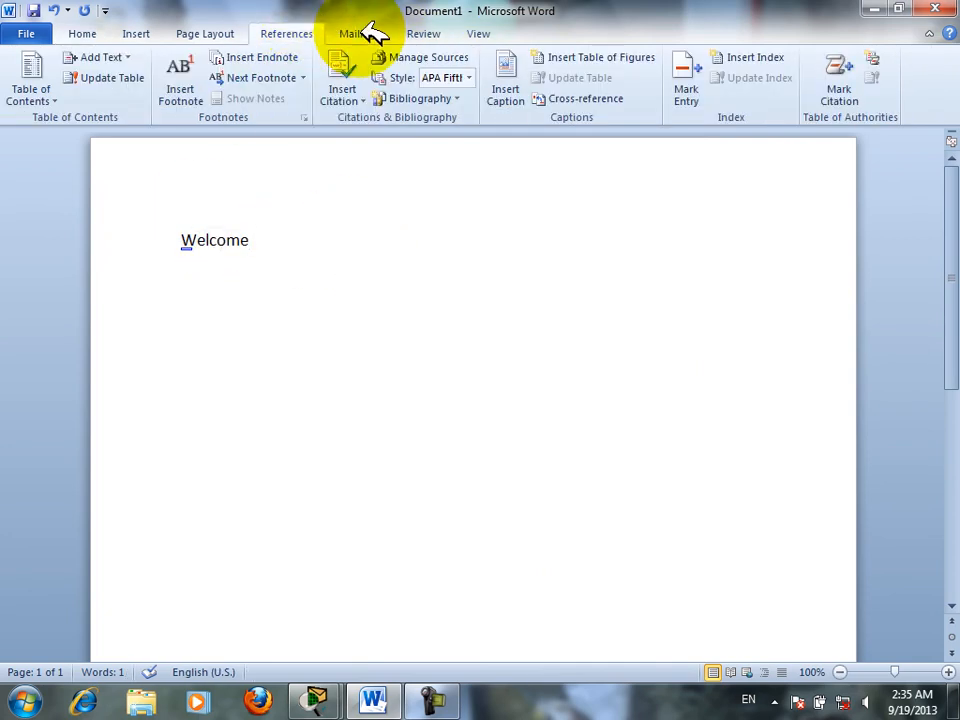
pyautogui.click(128, 58)
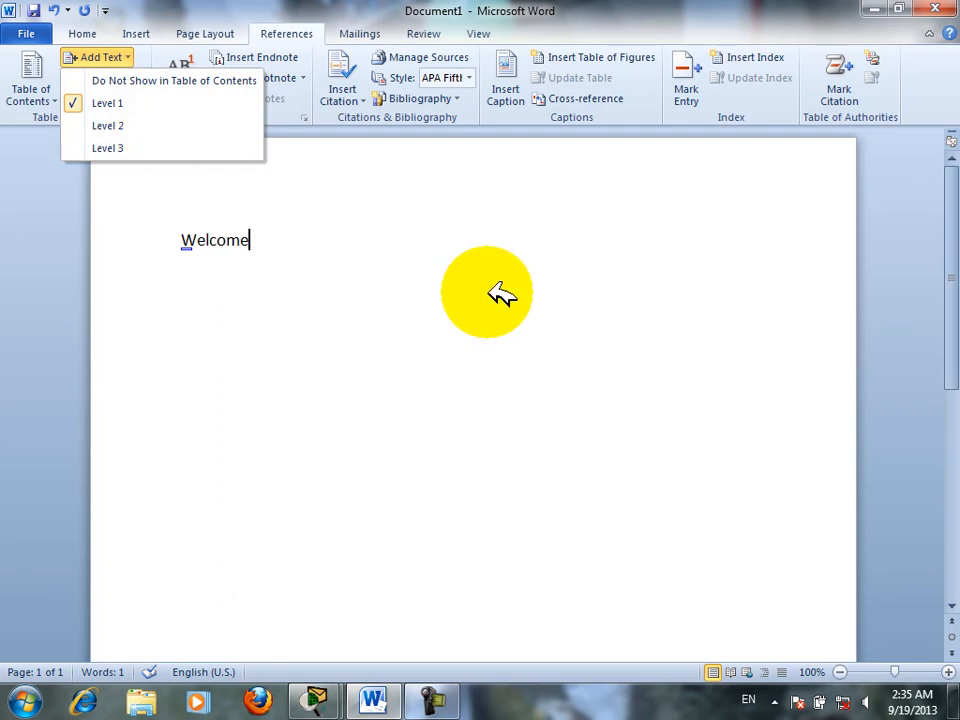
pyautogui.click(497, 293)
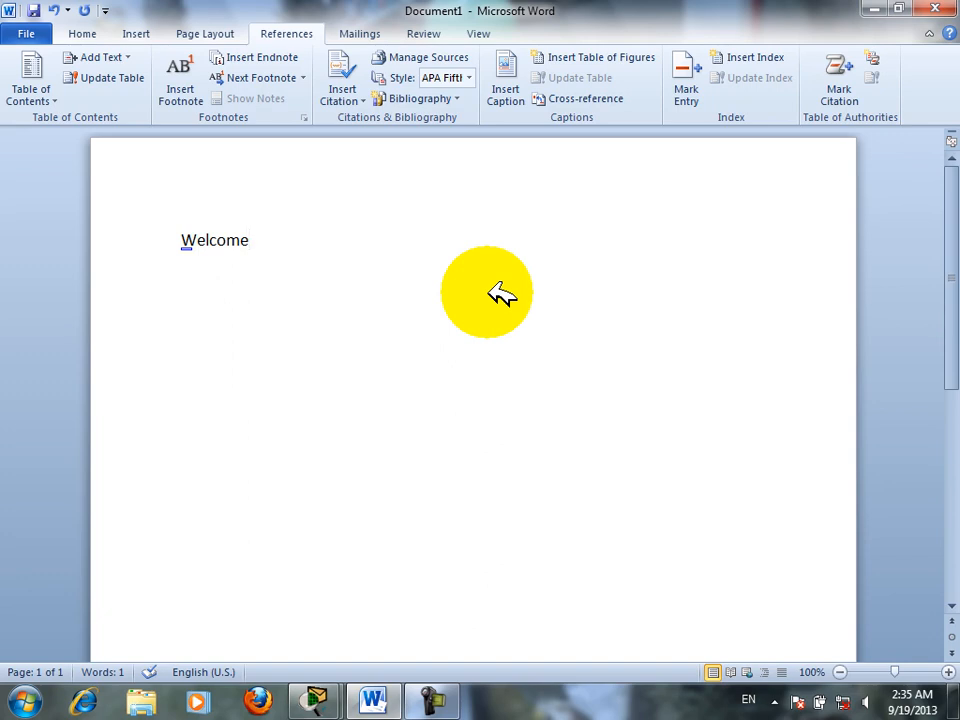
# Delete all the text and check the table of contents level options for the empty paragraph
pyautogui.hotkey('ctrl', 'a')
pyautogui.press('Delete')
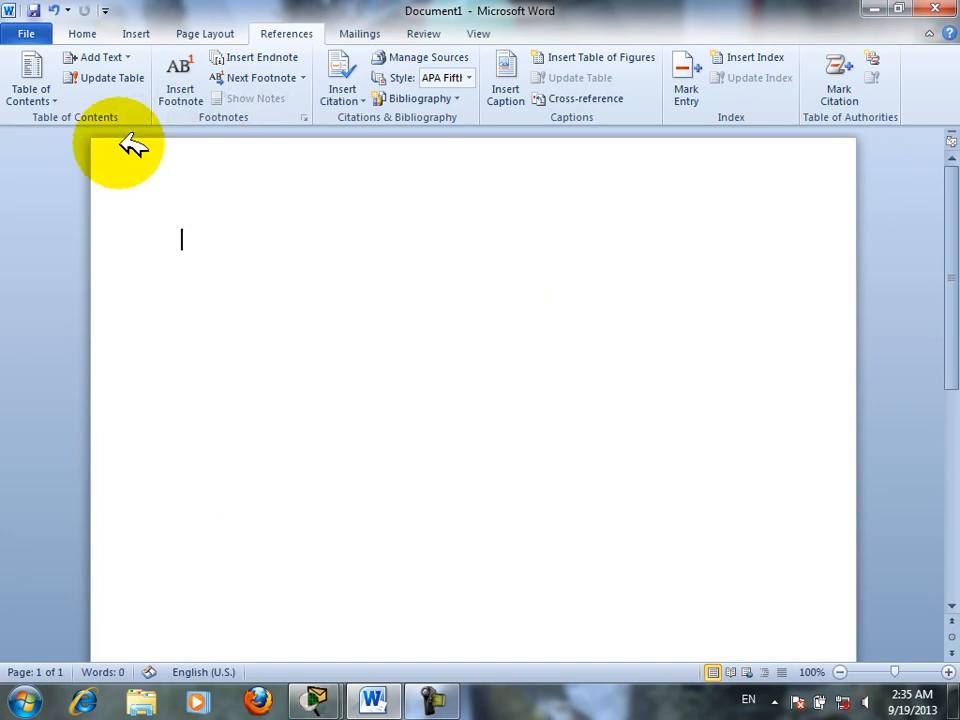
pyautogui.click(100, 57)
# Examine the outline level and text direction options in the paragraph settings, leaving them as they are
pyautogui.click(82, 34)
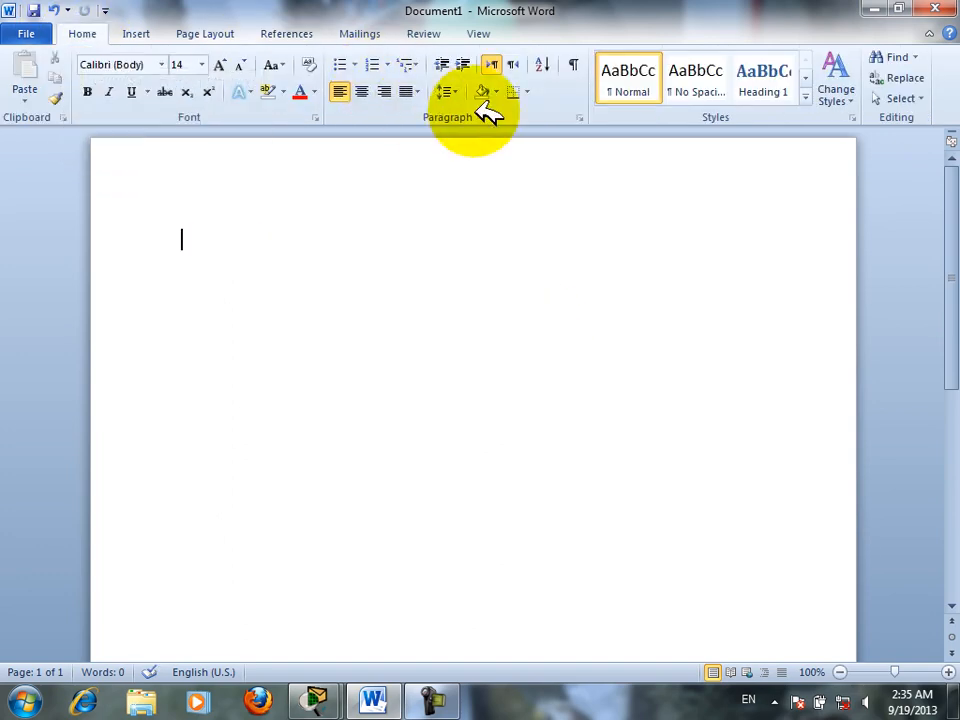
pyautogui.click(579, 118)
pyautogui.press('Tab')
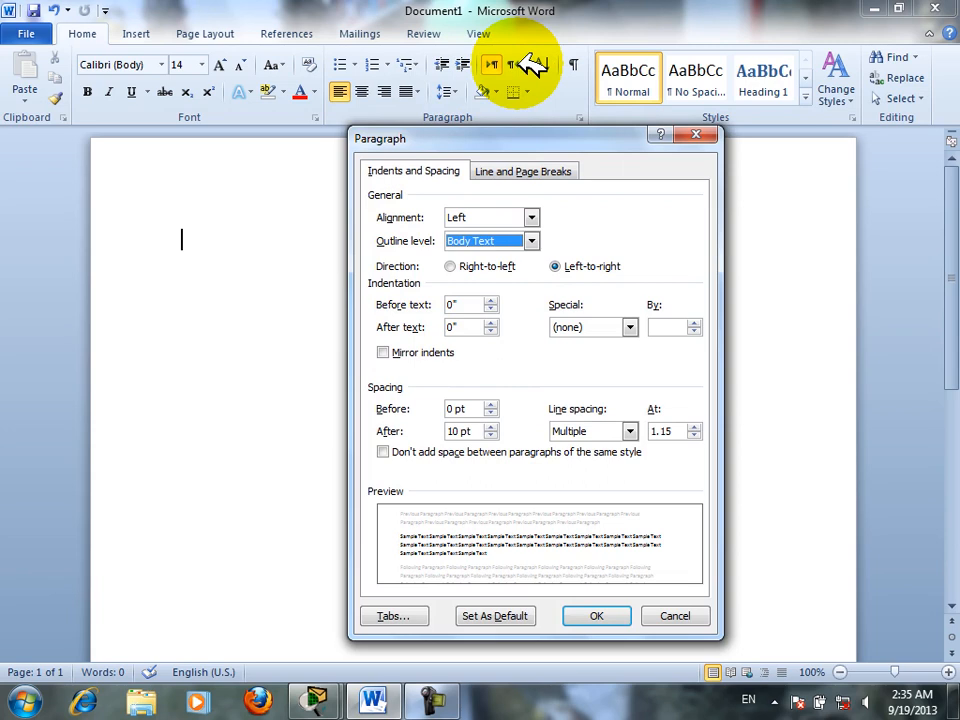
pyautogui.click(697, 134)
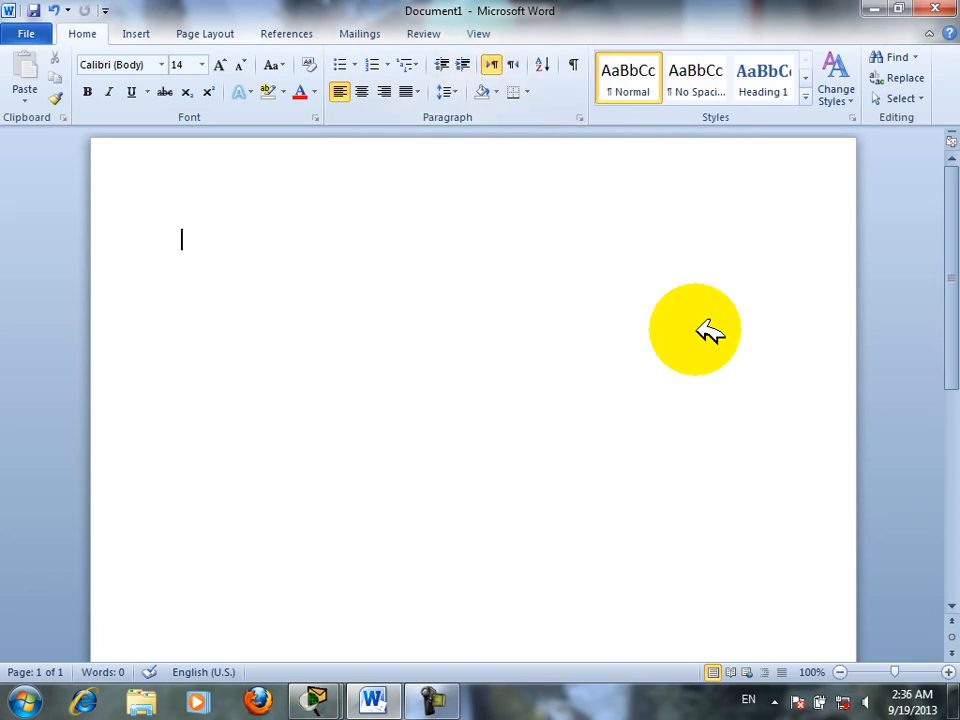
# Set the paragraph direction to right-to-left and enter a line of sample text mixing Arabic-script letters with "sddjfkasd"
pyautogui.press('ctrl+Shift_R')
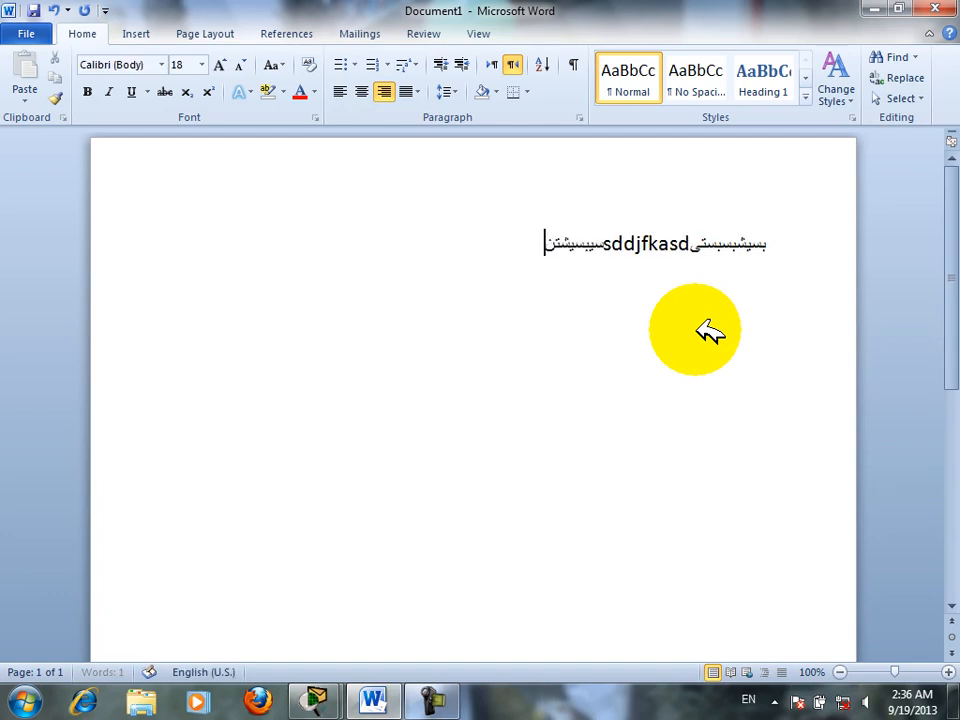
# Switch the sample line's direction to left-to-right, align it right and check its paragraph settings
pyautogui.click(491, 64)
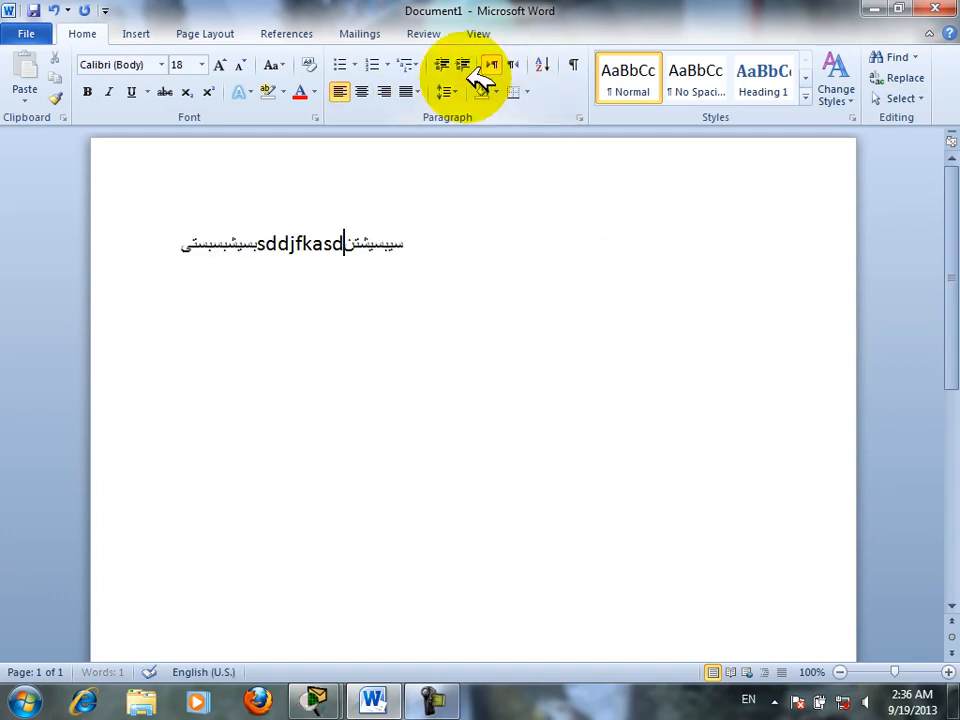
pyautogui.click(385, 91)
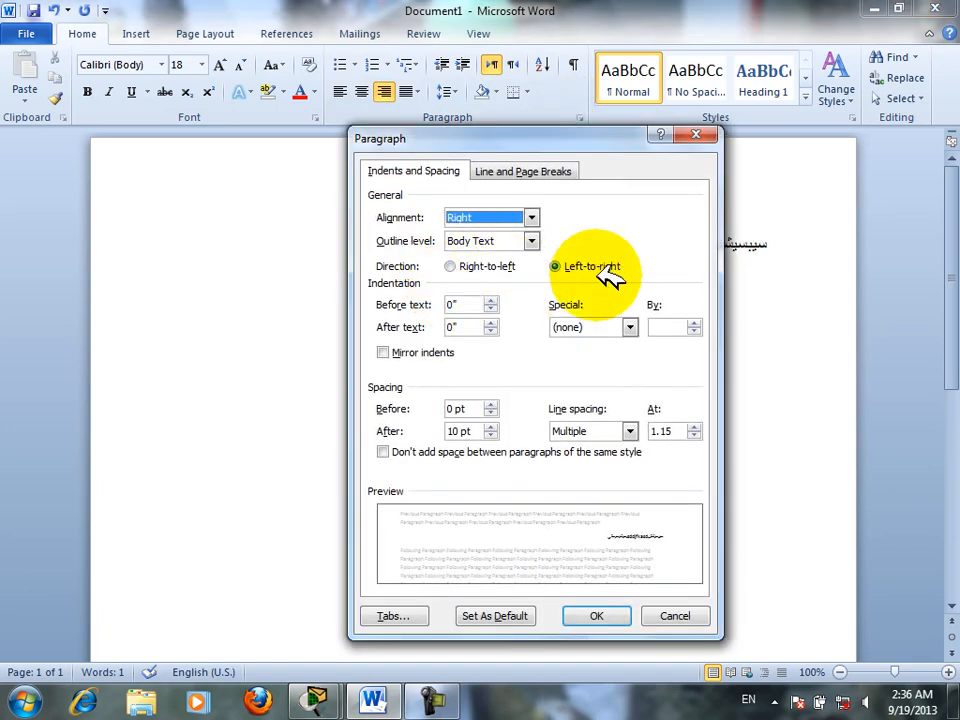
pyautogui.click(679, 617)
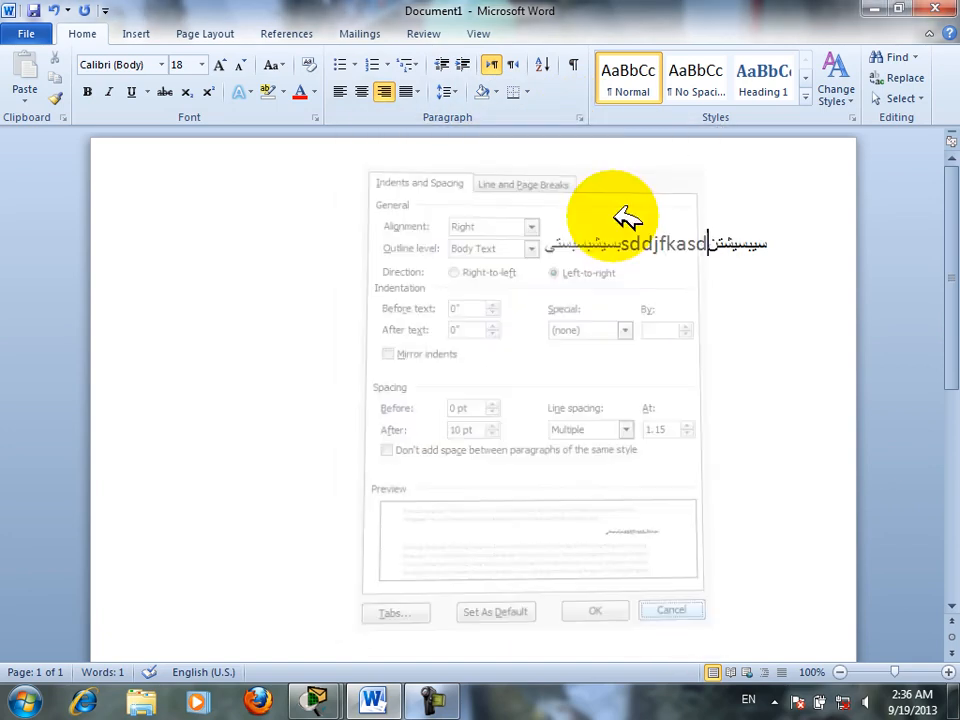
# Switch the sample line's direction to right-to-left and compare both direction options in the paragraph settings without applying changes
pyautogui.click(515, 64)
pyautogui.click(581, 118)
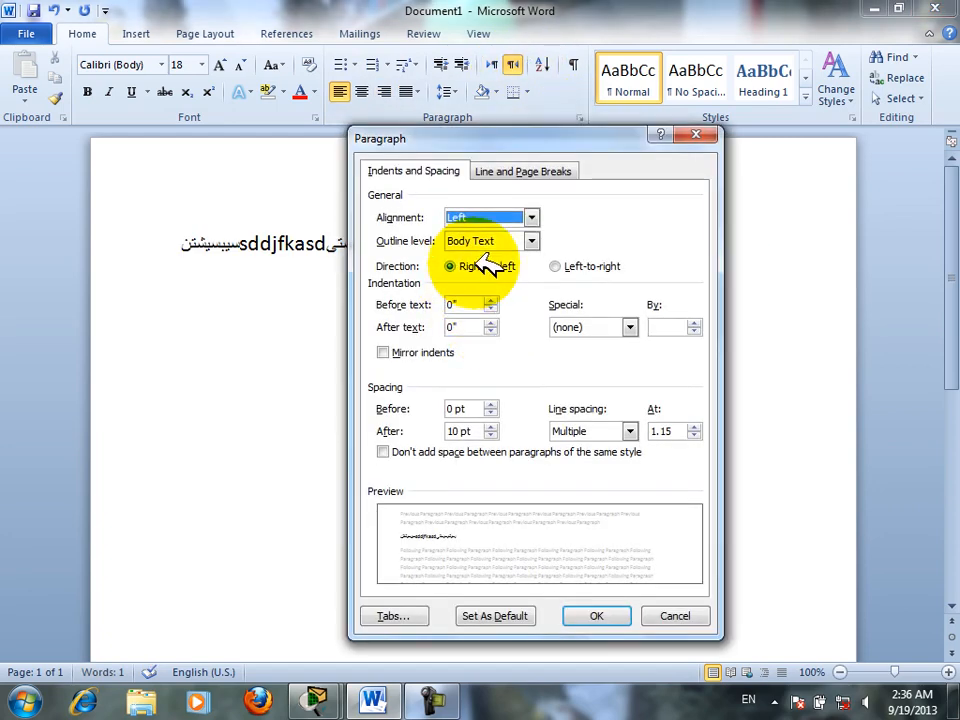
pyautogui.click(576, 267)
pyautogui.click(497, 266)
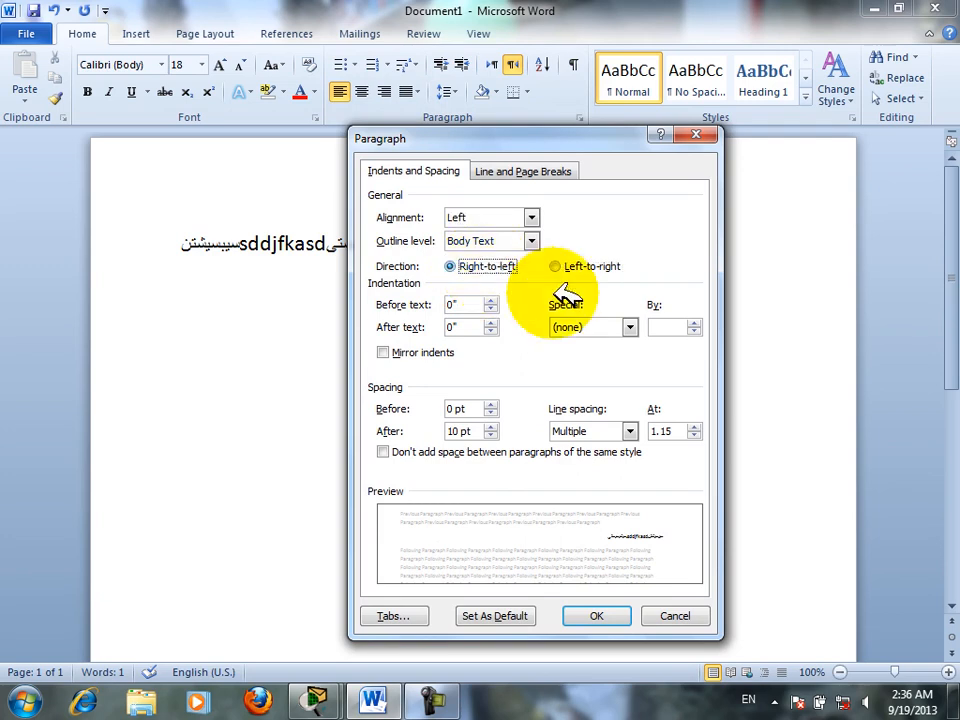
pyautogui.click(672, 616)
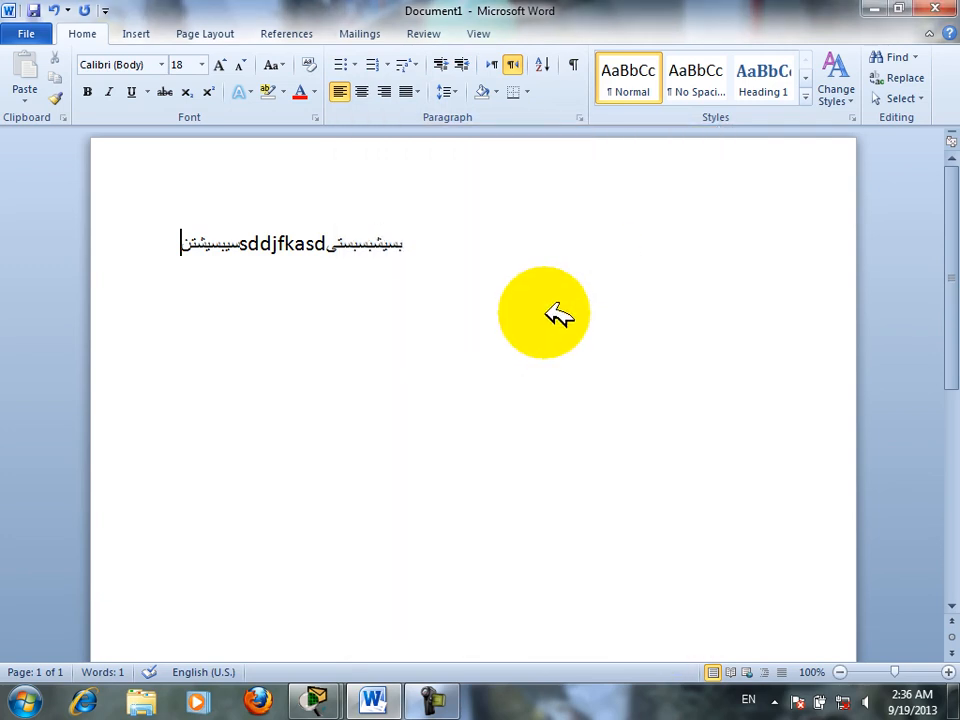
# Delete all the mixed-language sample text from the document
pyautogui.hotkey('ctrl', 'a')
pyautogui.press('Left')
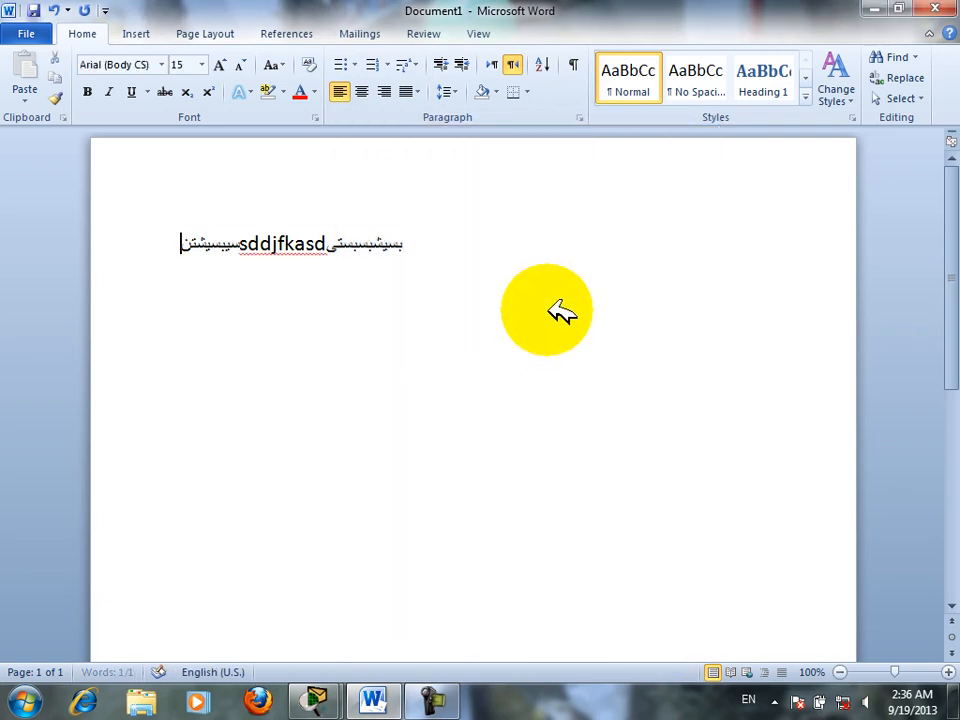
pyautogui.hotkey('ctrl', 'a')
pyautogui.press('Delete')
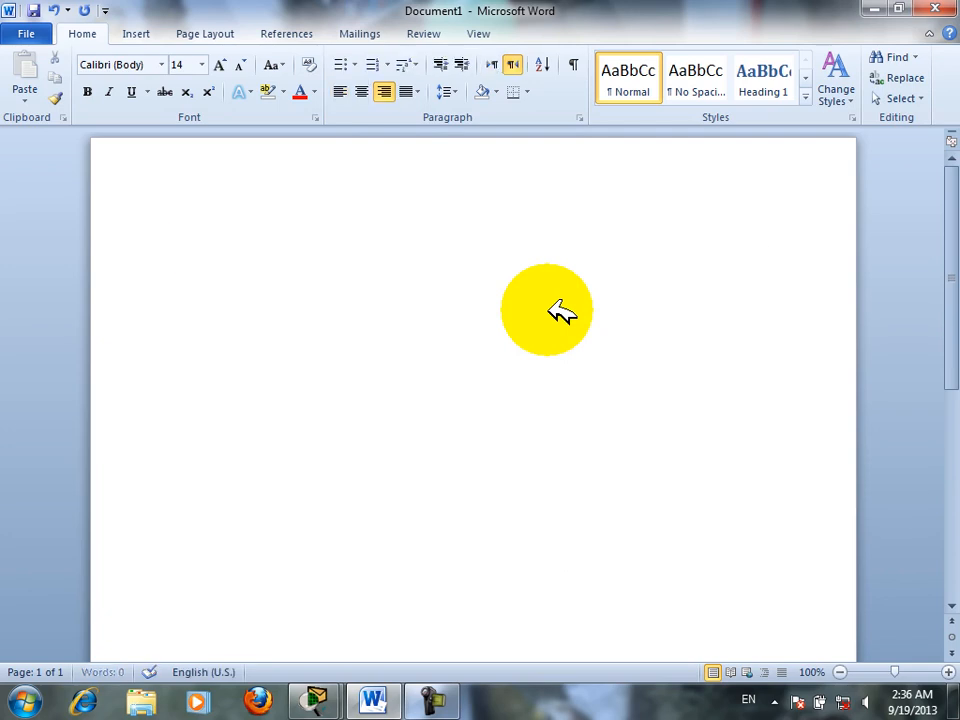
# Switch the empty paragraph to left-to-right, fill the document with Word's random sample paragraphs and check their paragraph settings
pyautogui.hotkey('ctrl', 'shift')
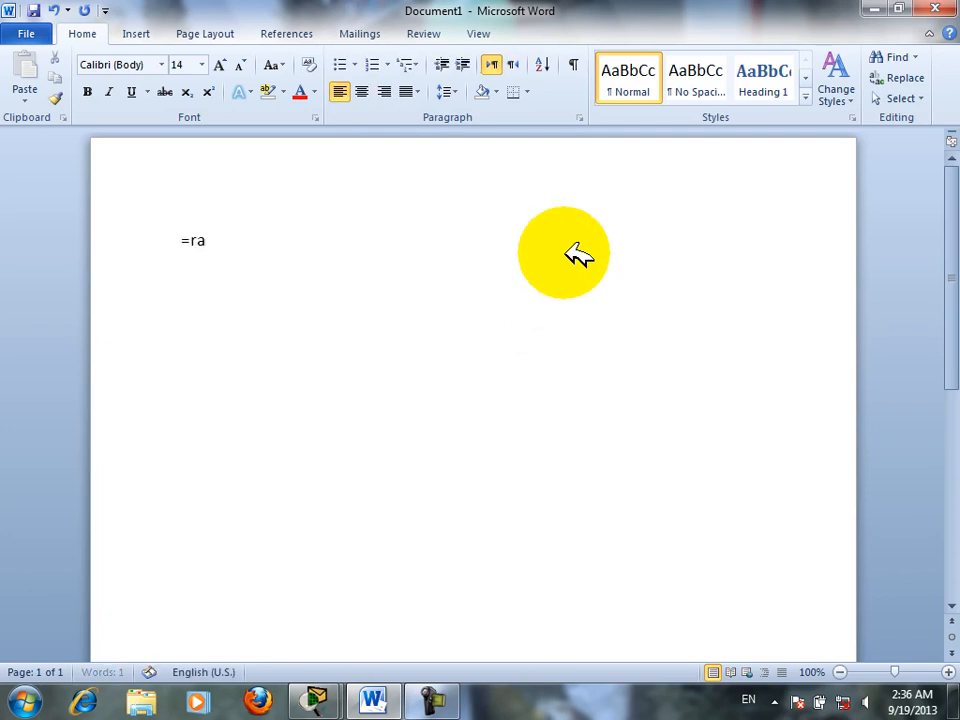
pyautogui.press('Return')
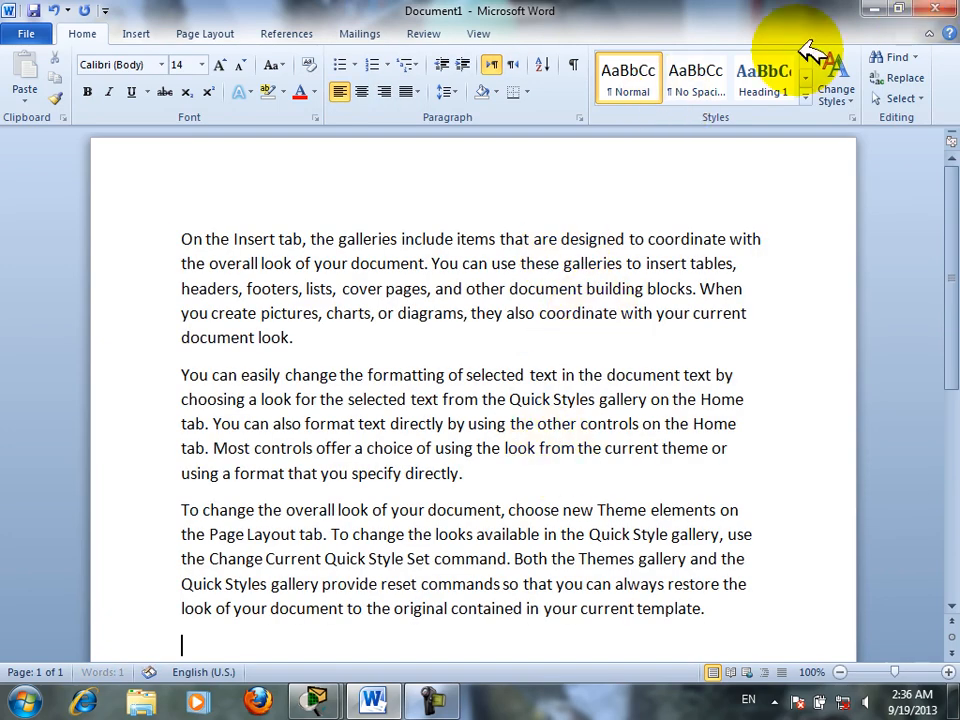
pyautogui.click(580, 116)
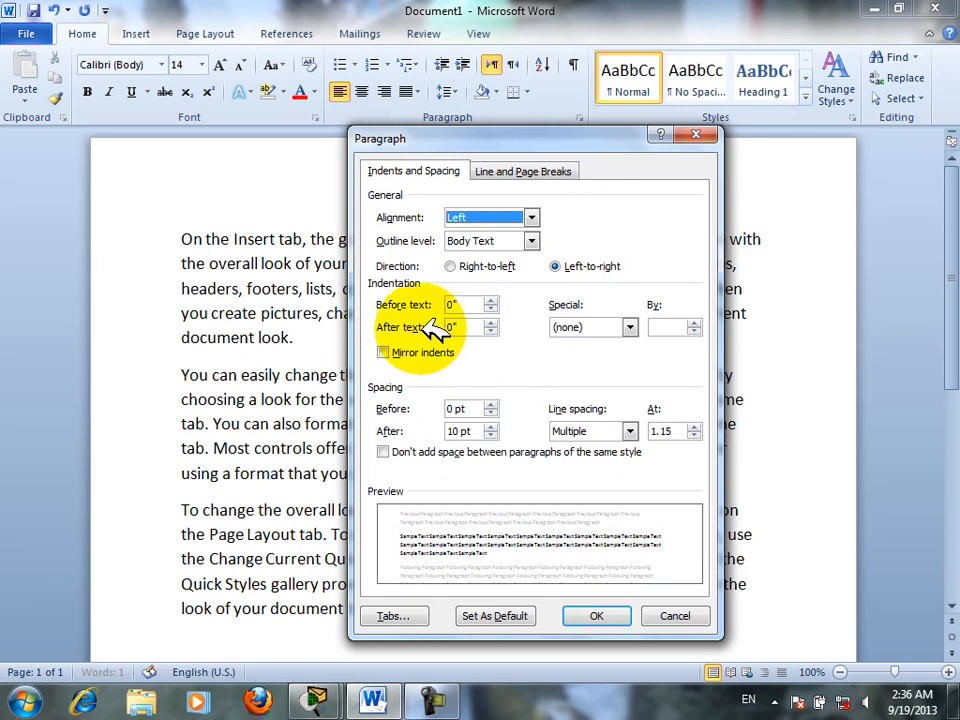
pyautogui.click(672, 617)
# Set the first paragraph's indentation before text to 1.4" in the paragraph settings
pyautogui.click(181, 243)
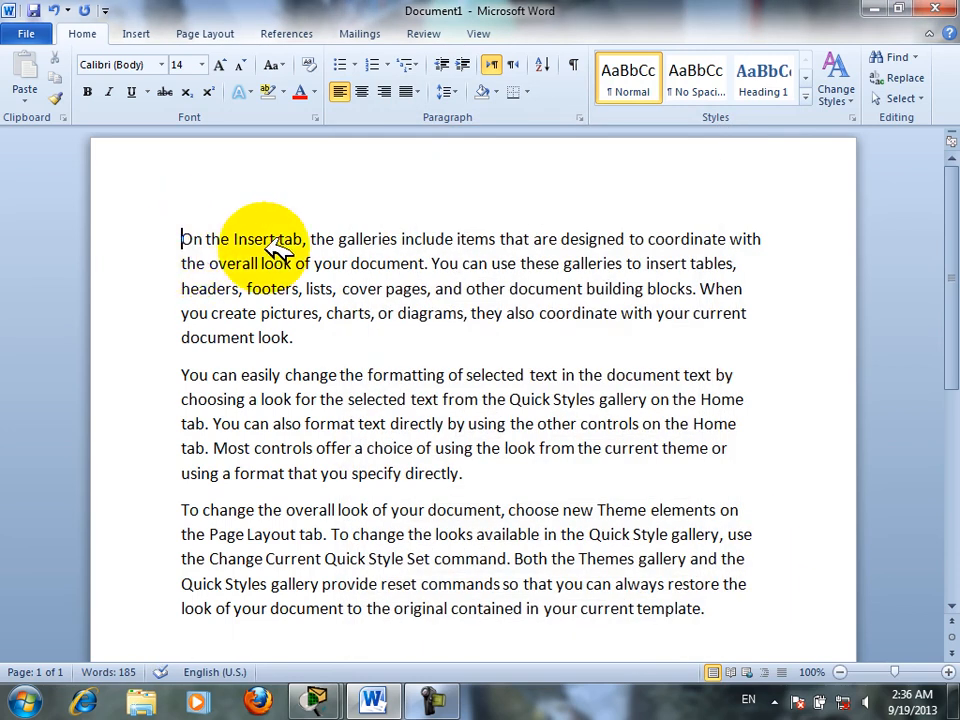
pyautogui.click(777, 240)
pyautogui.click(209, 258)
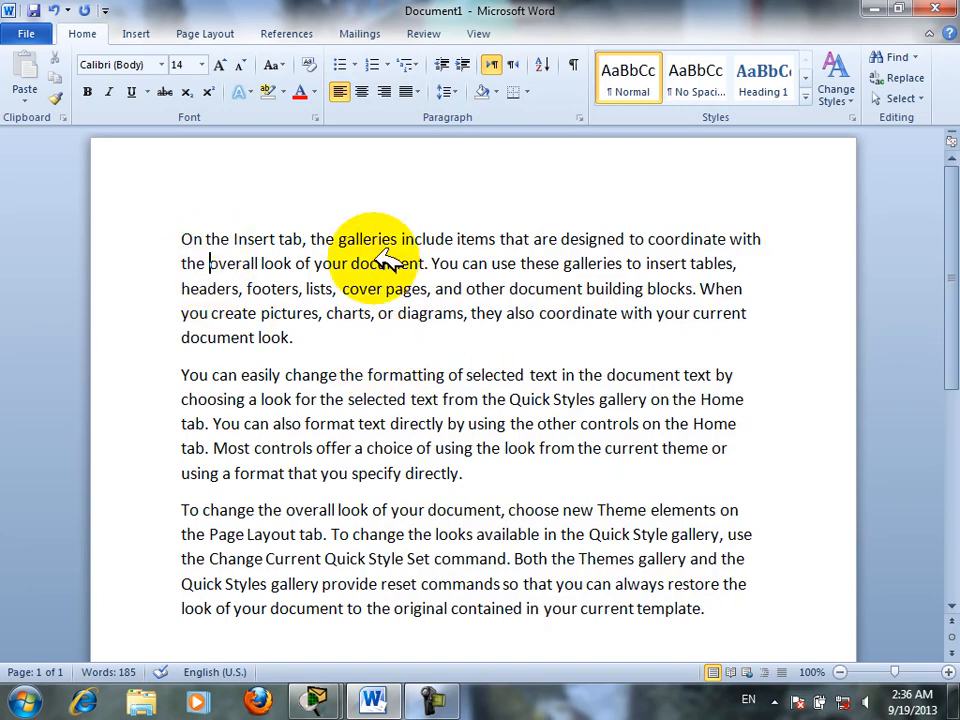
pyautogui.click(579, 118)
pyautogui.click(491, 299)
pyautogui.click(491, 299)
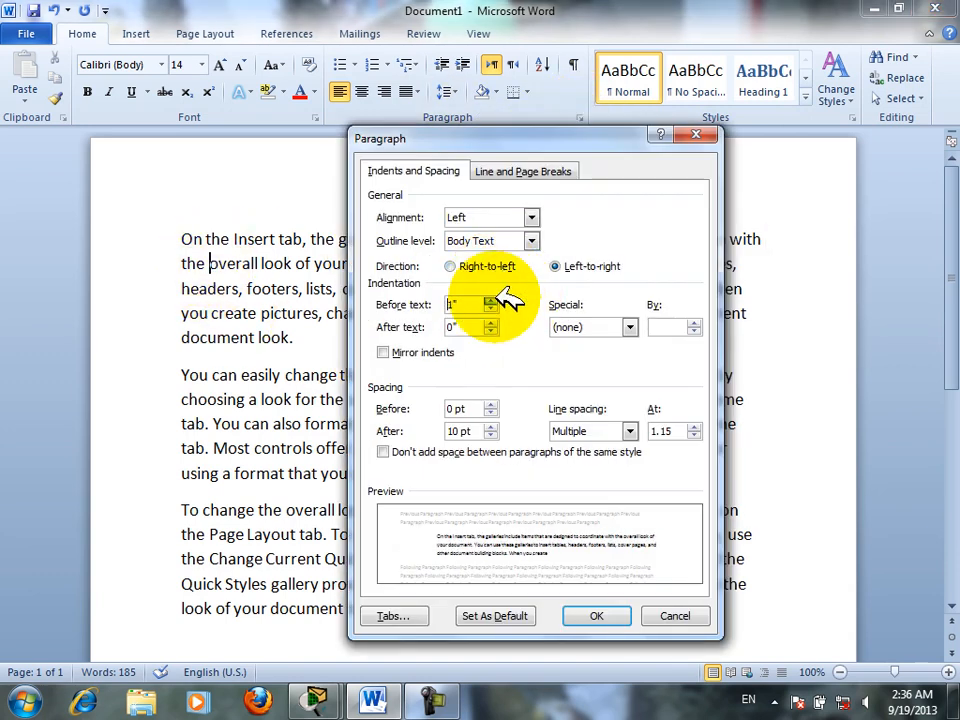
pyautogui.click(492, 299)
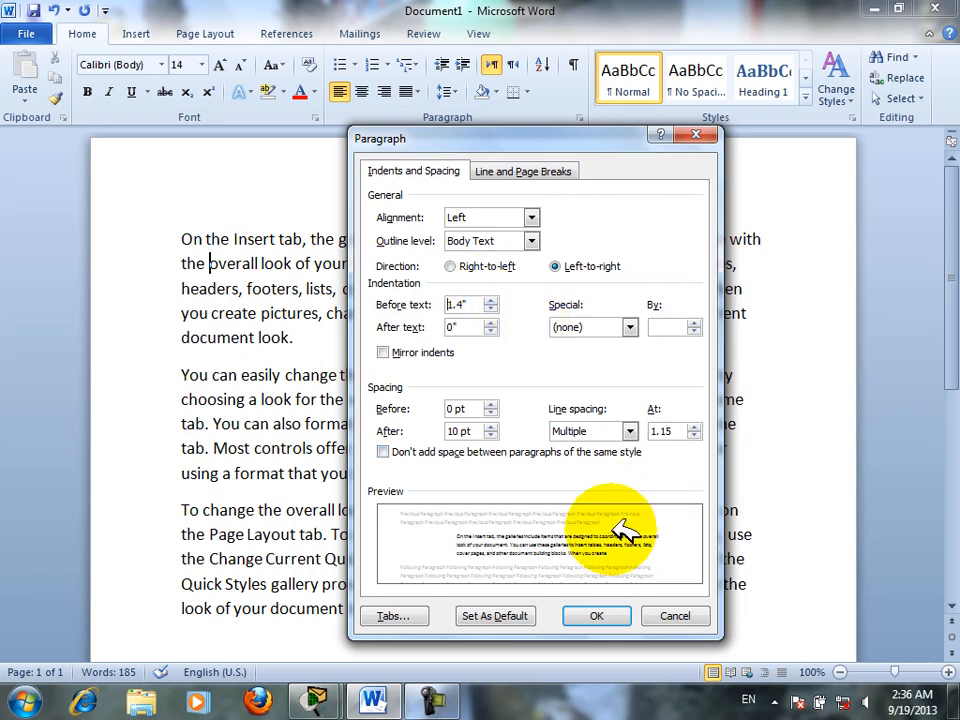
# Adjust the first paragraph's spacing after, ending with the value Auto
pyautogui.click(491, 426)
pyautogui.click(491, 426)
pyautogui.click(491, 426)
pyautogui.click(491, 426)
pyautogui.click(491, 426)
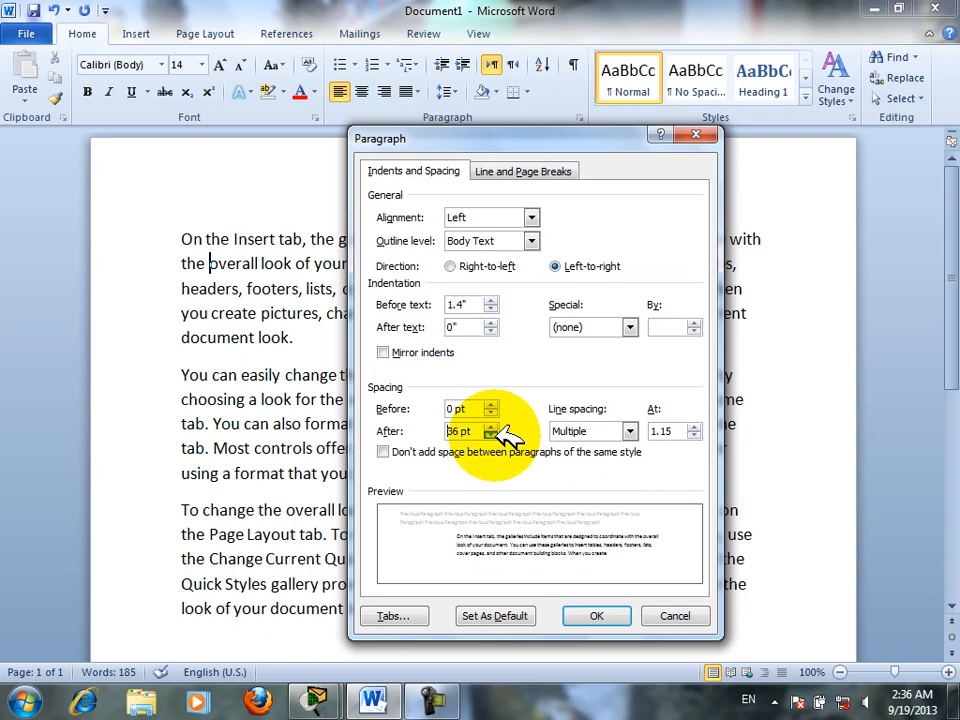
pyautogui.click(492, 434)
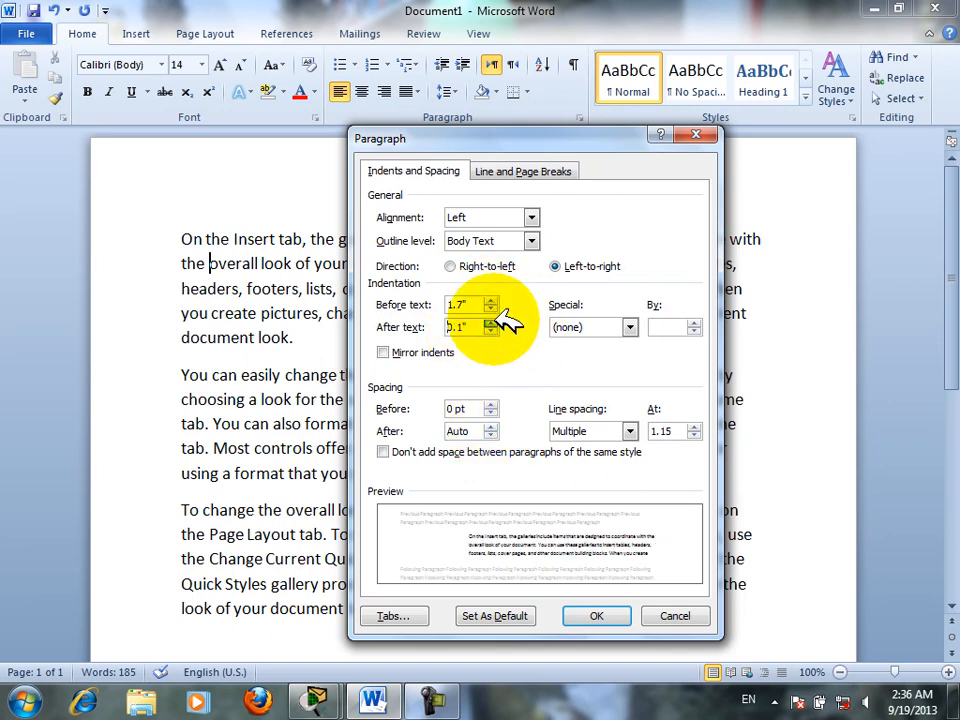
# Set the first paragraph's indentation to 1.7" before text and 2.9" after text, and apply the settings
pyautogui.click(491, 323)
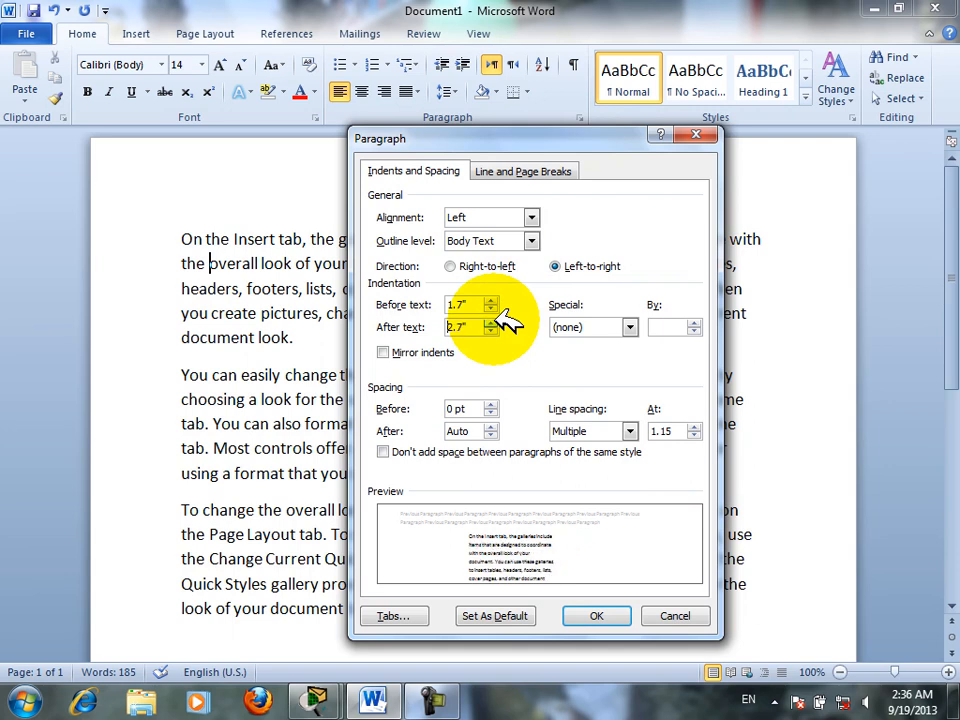
pyautogui.click(491, 323)
pyautogui.click(491, 323)
pyautogui.click(596, 614)
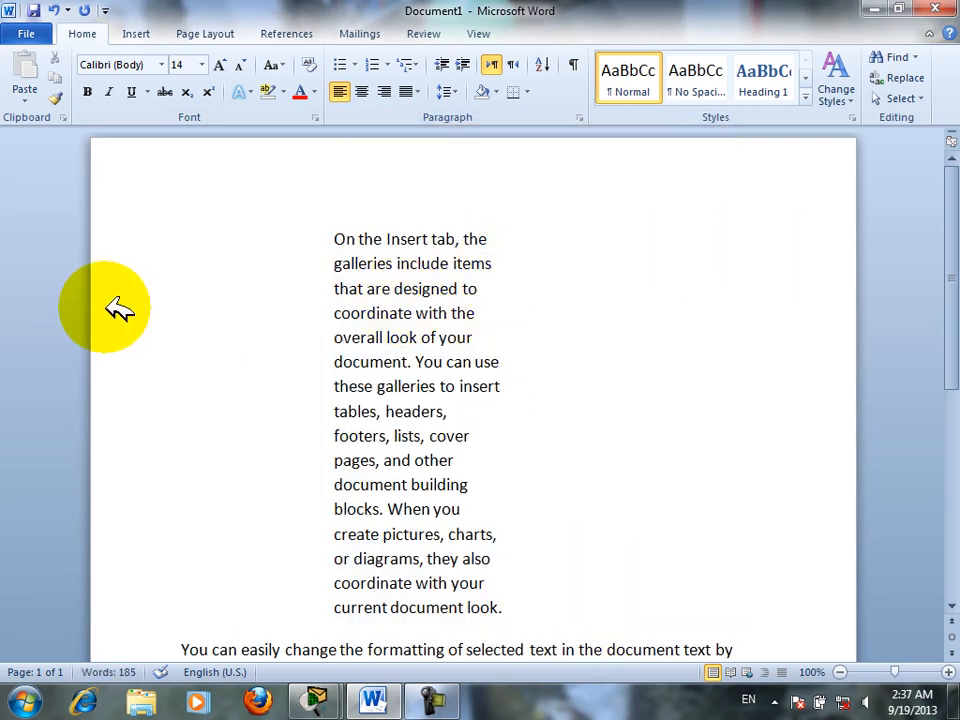
# Reset the first paragraph's indentation before and after text to 0" and apply the settings
pyautogui.click(579, 117)
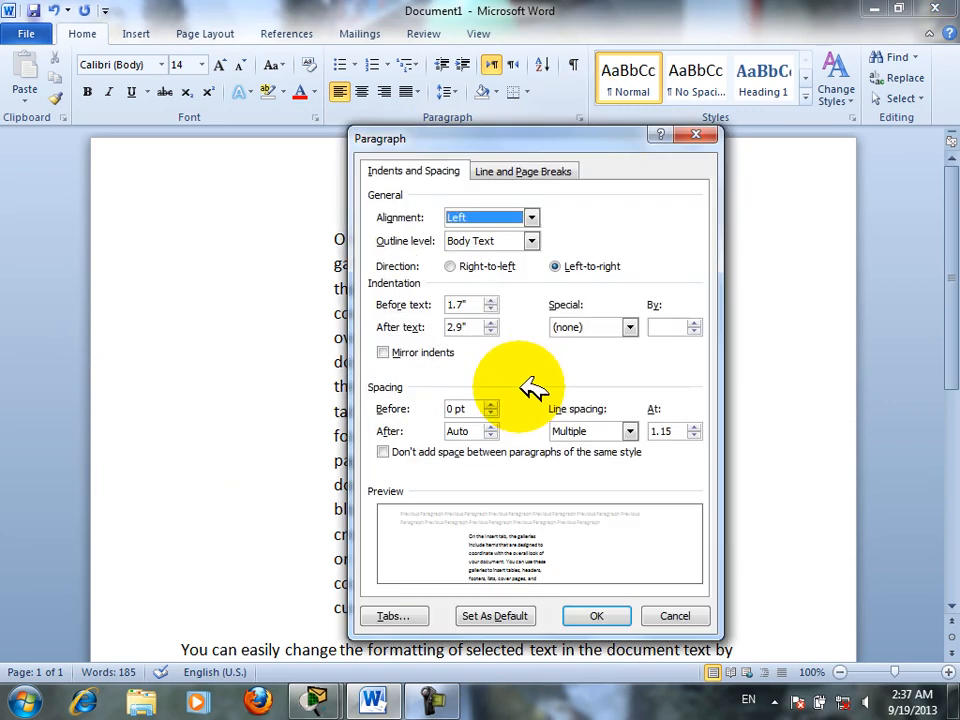
pyautogui.click(490, 307)
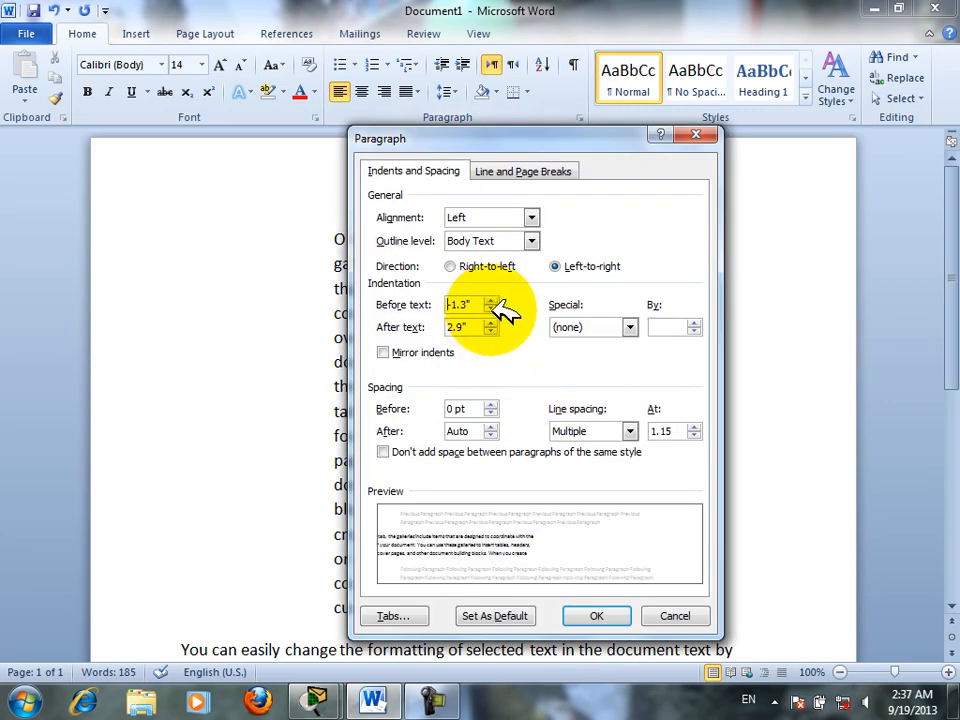
pyautogui.click(490, 300)
pyautogui.click(490, 300)
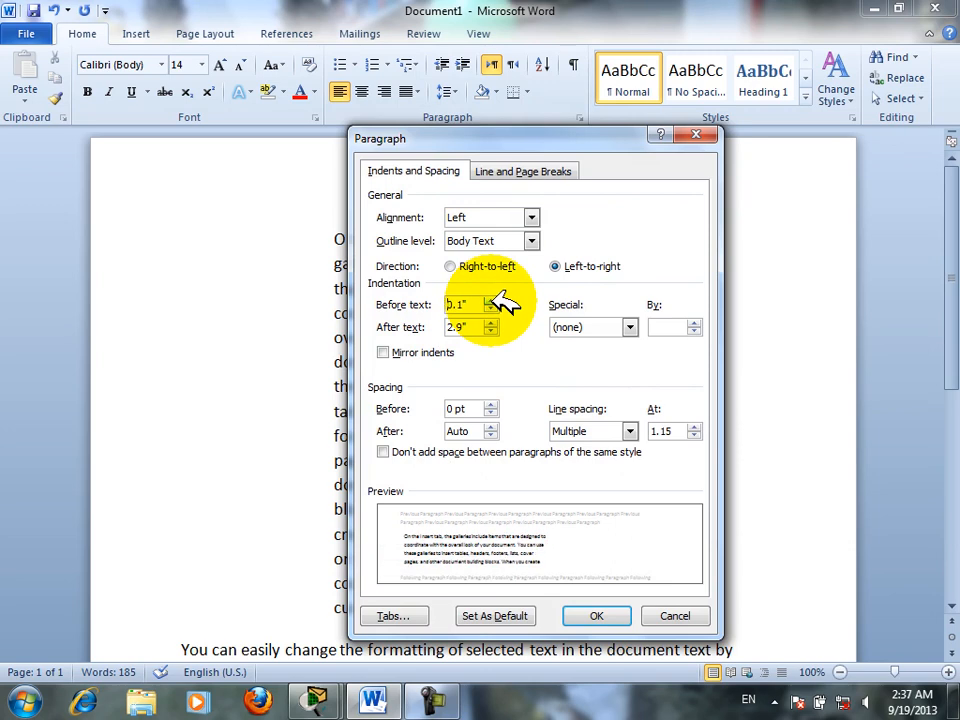
pyautogui.click(490, 308)
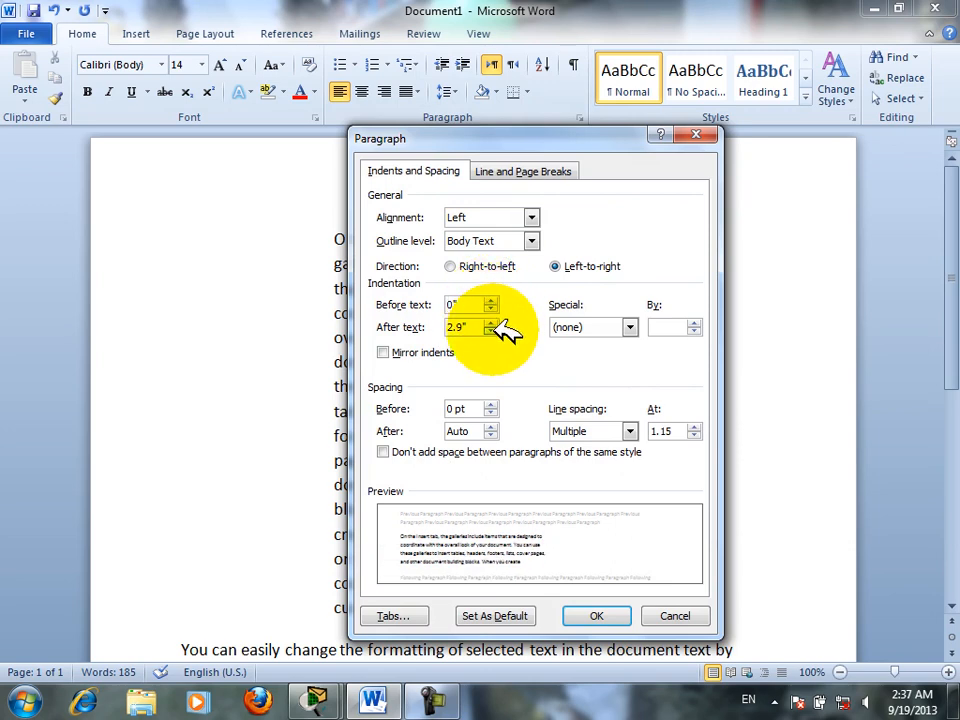
pyautogui.click(496, 326)
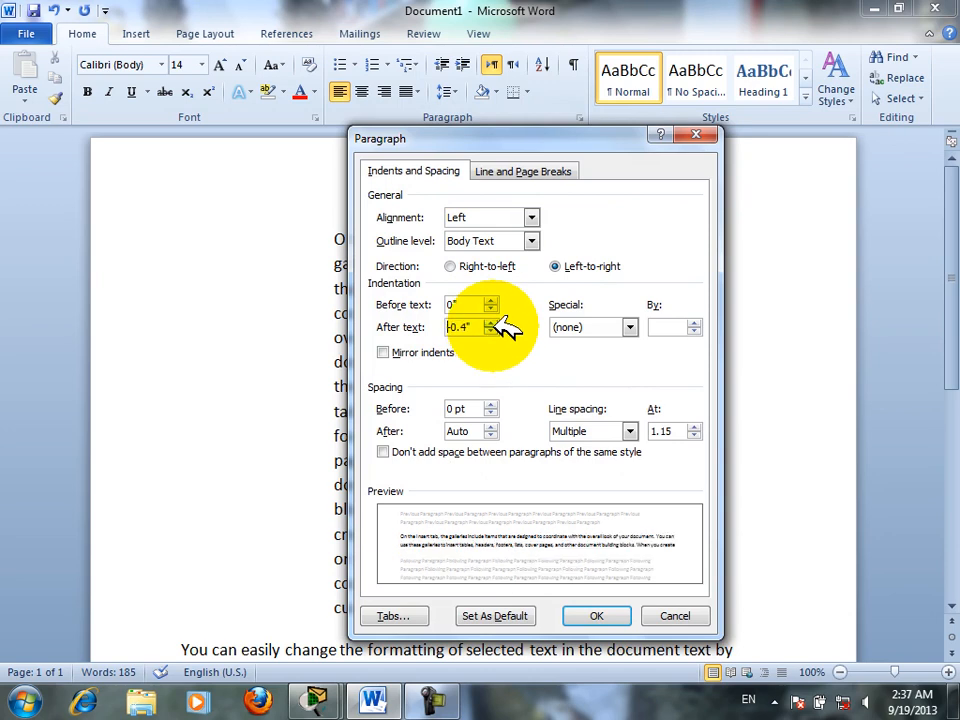
pyautogui.click(492, 323)
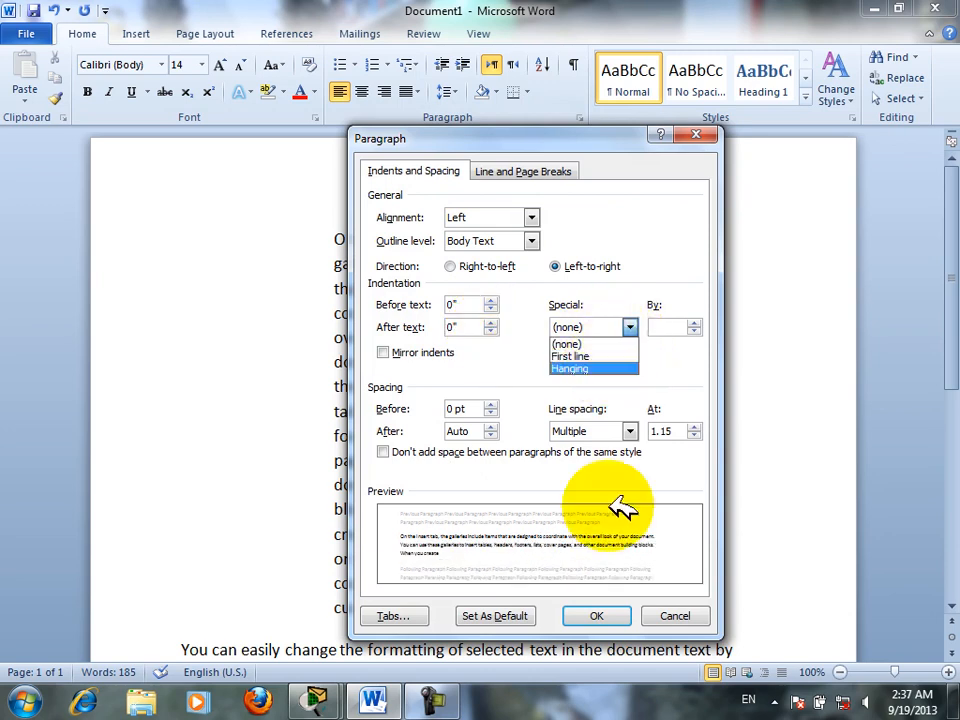
pyautogui.click(688, 615)
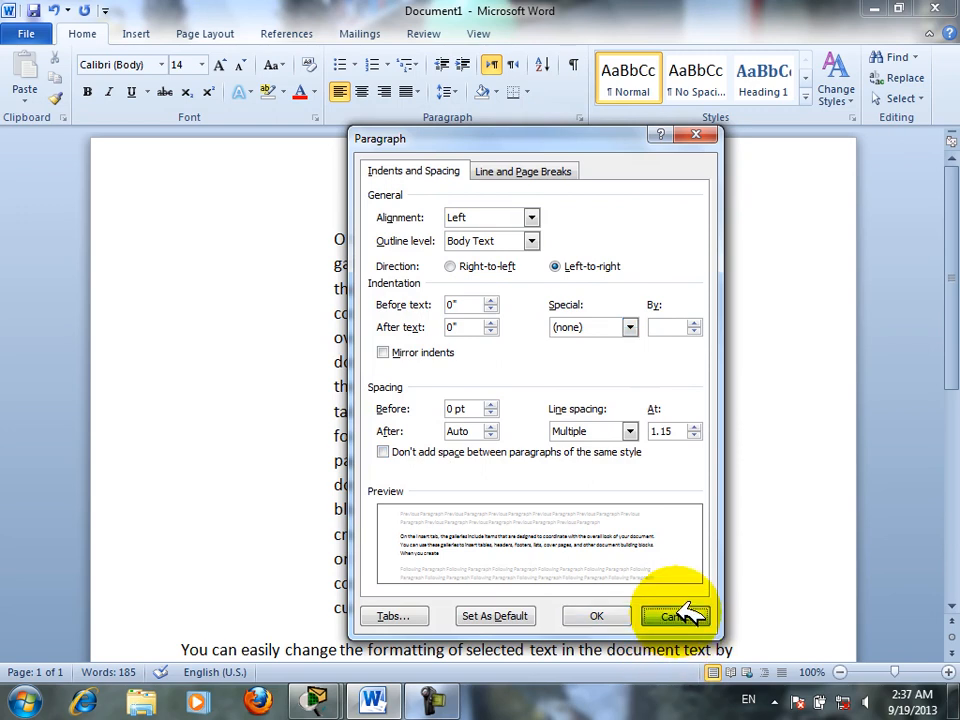
pyautogui.click(600, 617)
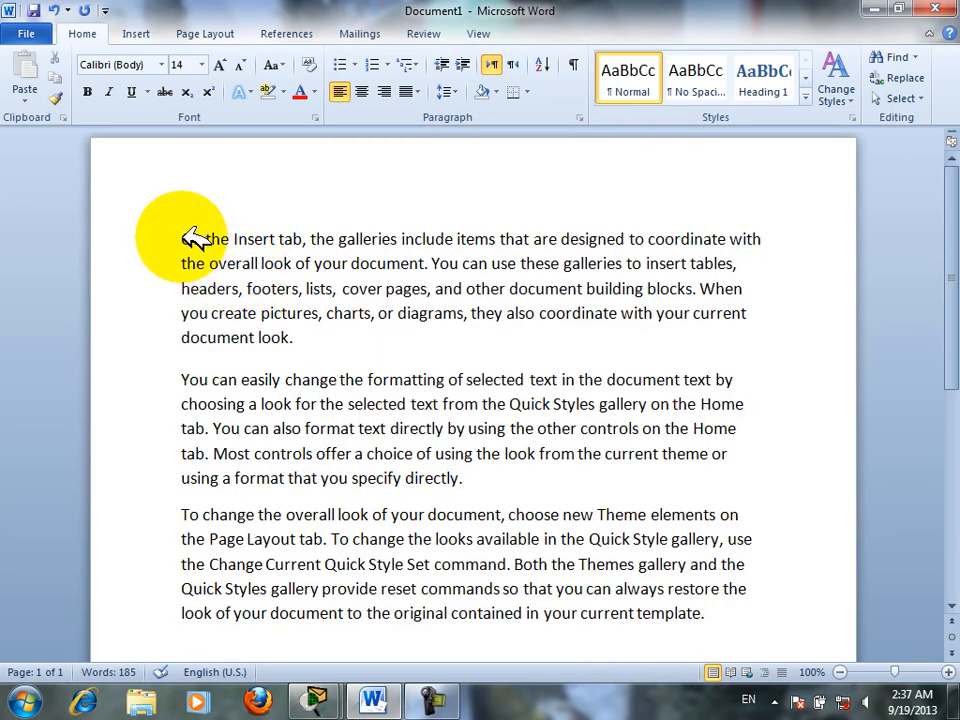
# Apply the First line special indentation to the first paragraph
pyautogui.click(584, 116)
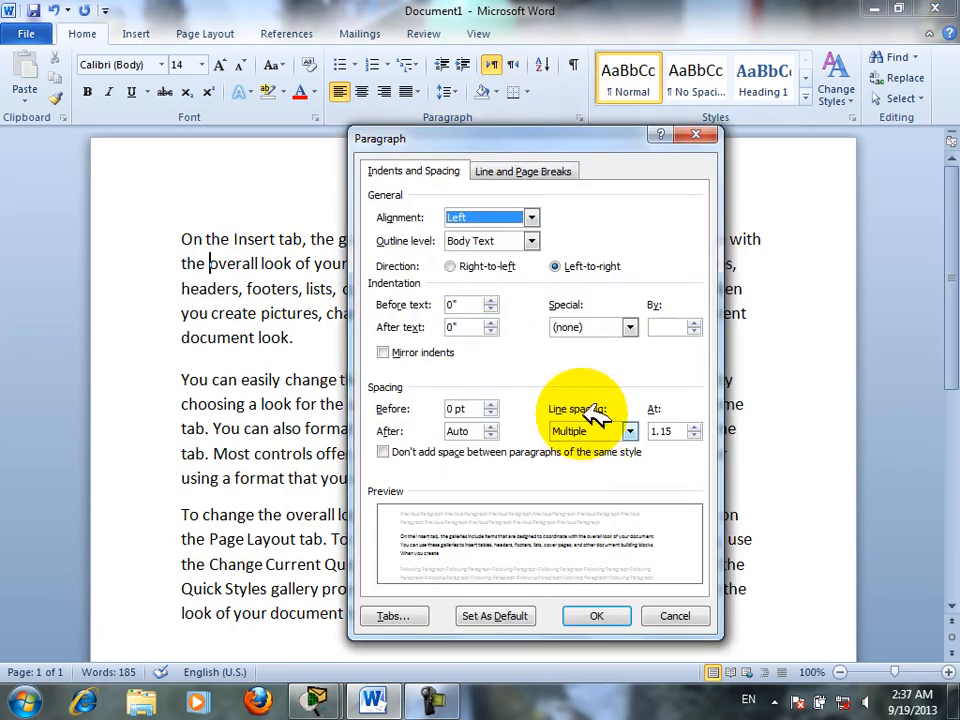
pyautogui.click(628, 327)
pyautogui.click(600, 356)
pyautogui.click(600, 618)
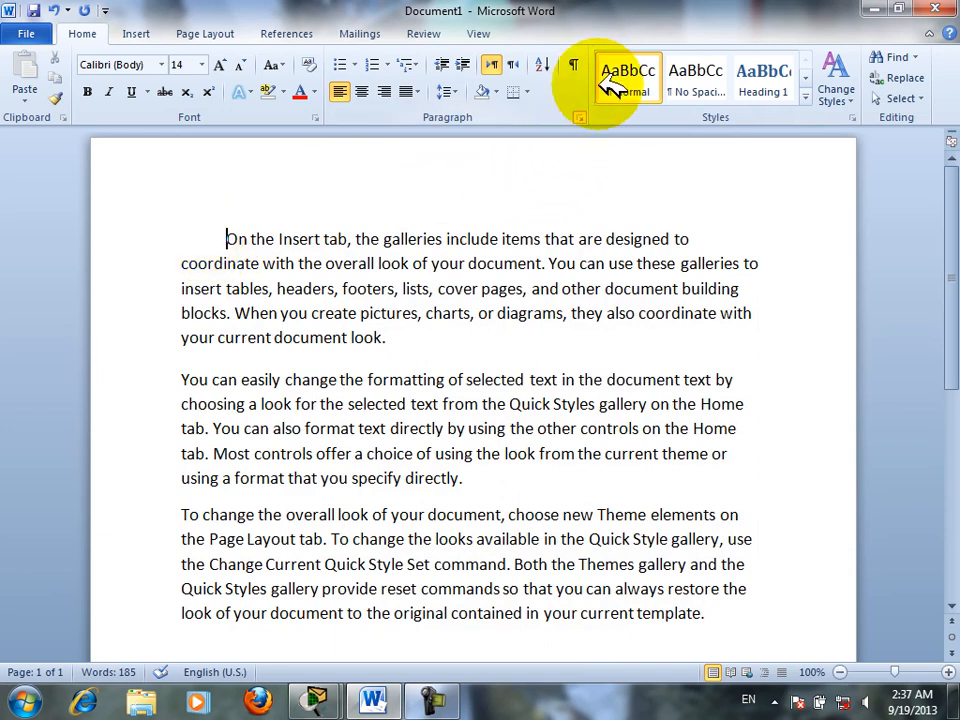
# Change the first paragraph's special indentation to Hanging and apply it
pyautogui.click(578, 116)
pyautogui.click(592, 326)
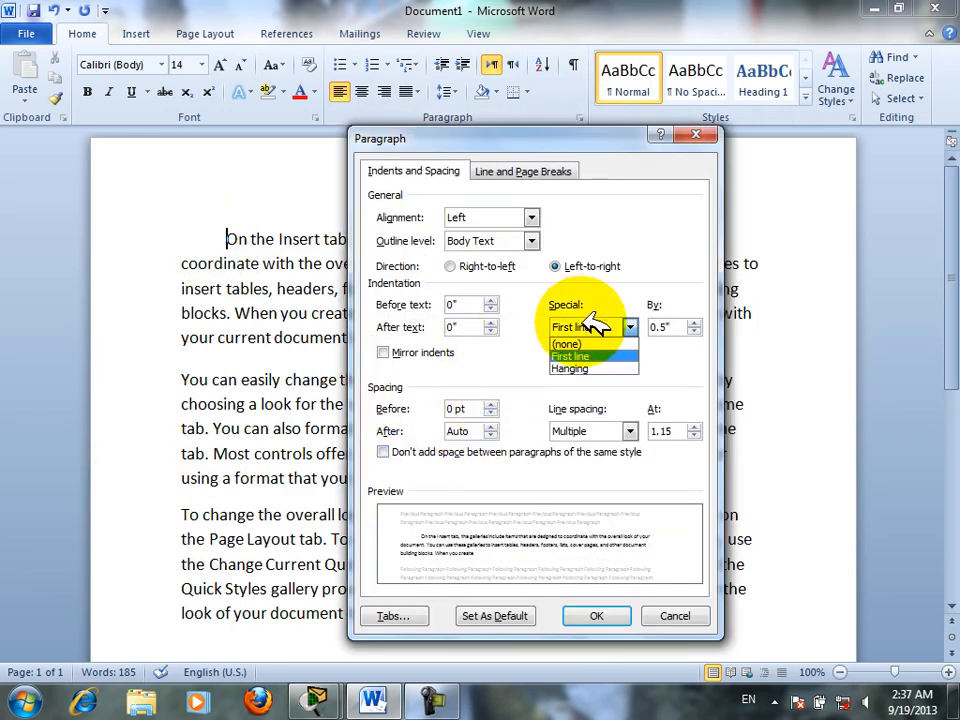
pyautogui.click(595, 368)
pyautogui.click(596, 615)
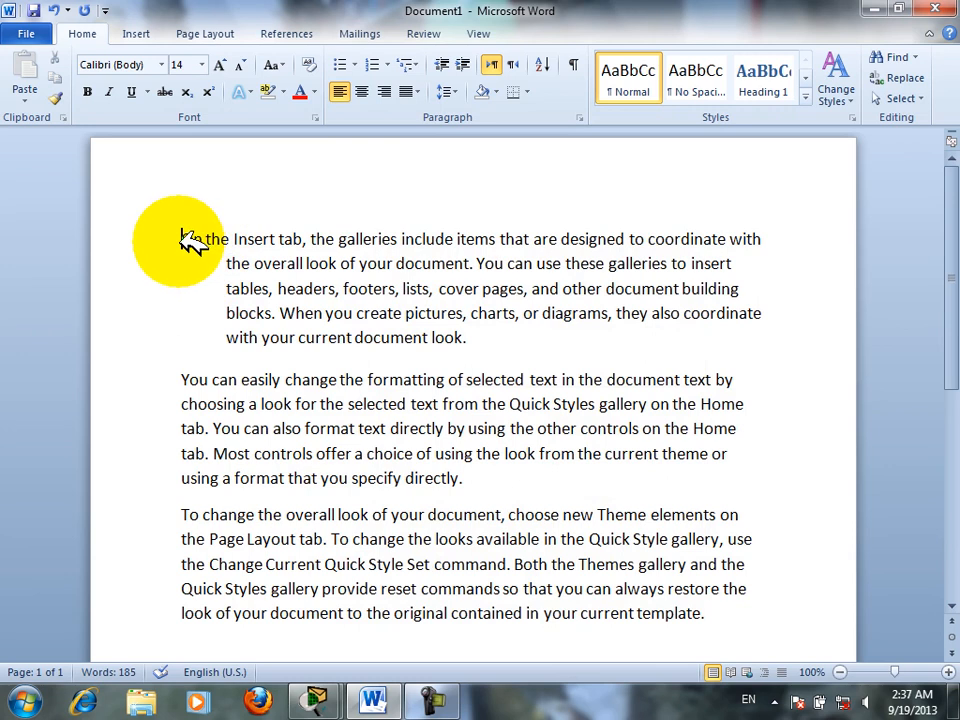
# Try Multiple line spacing at 3 with a 0.5" First line indentation on the first paragraph, and undo it
pyautogui.moveTo(245, 260); pyautogui.dragTo(489, 336)
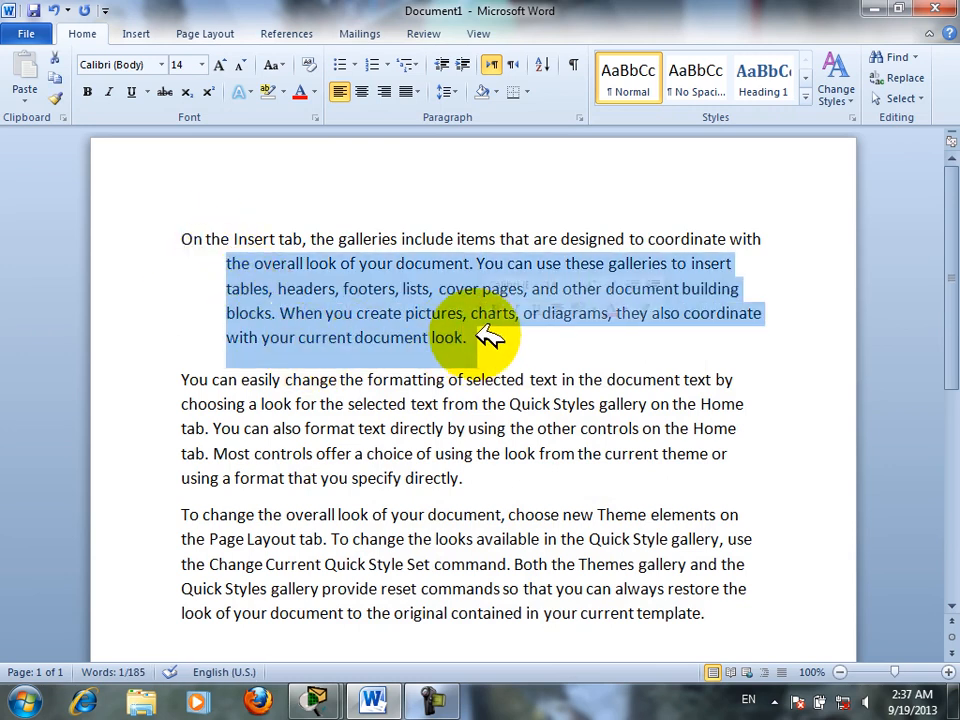
pyautogui.click(579, 118)
pyautogui.click(588, 430)
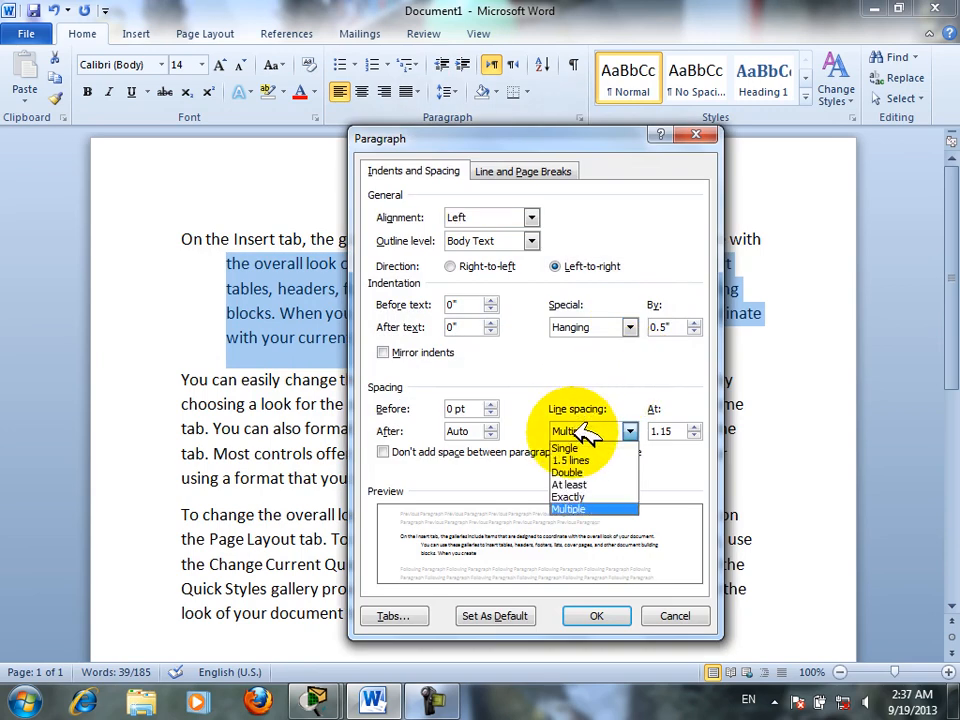
pyautogui.click(588, 330)
pyautogui.click(588, 330)
pyautogui.click(579, 355)
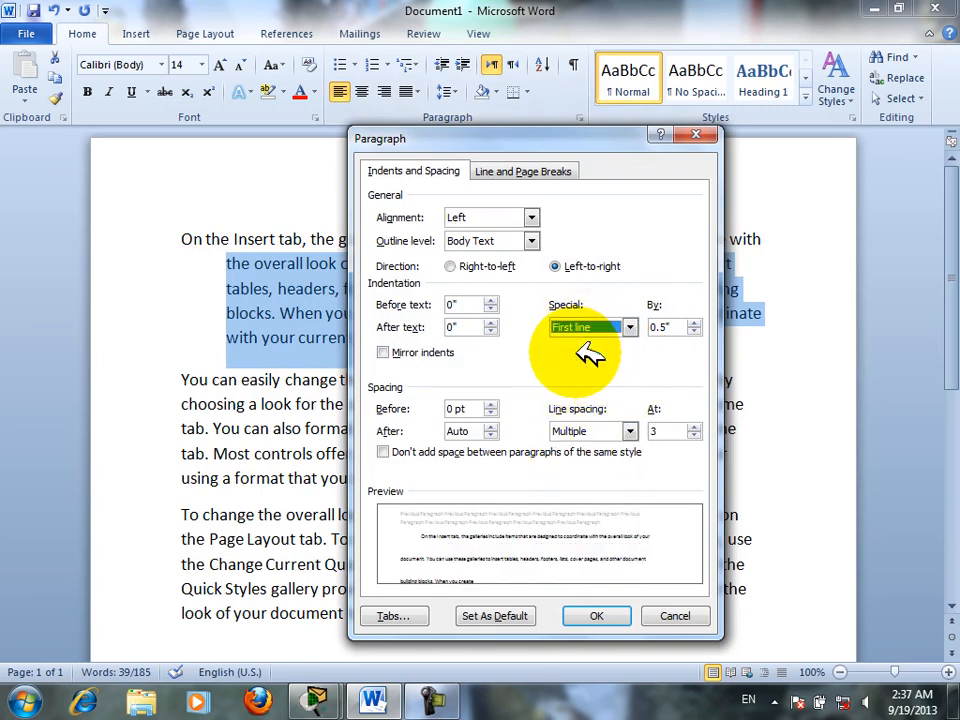
pyautogui.click(600, 614)
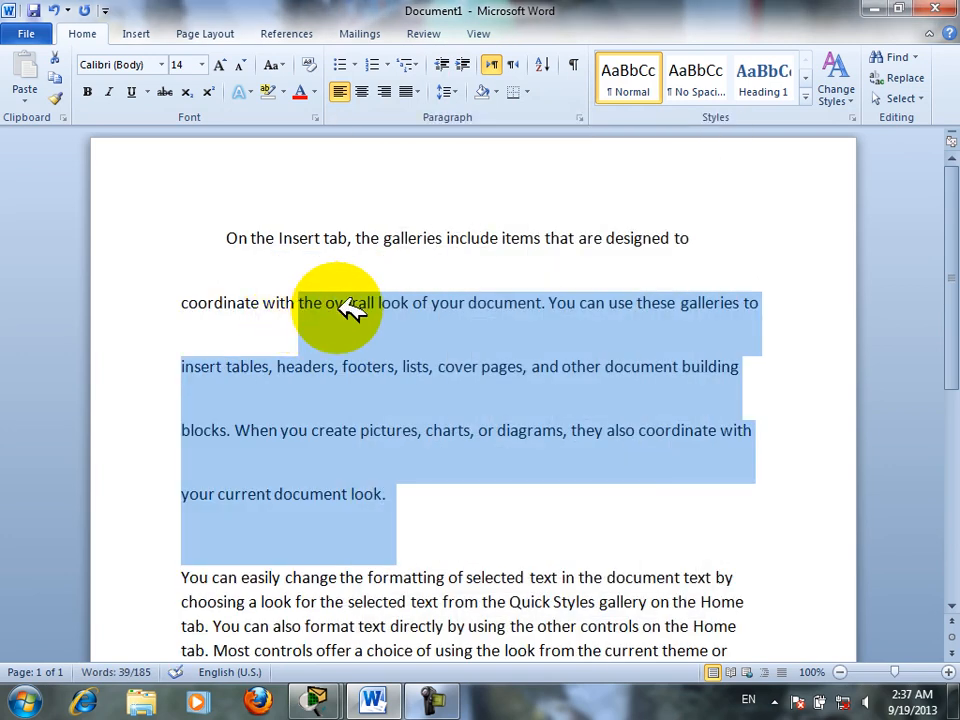
pyautogui.hotkey('ctrl', 'z')
pyautogui.click(268, 222)
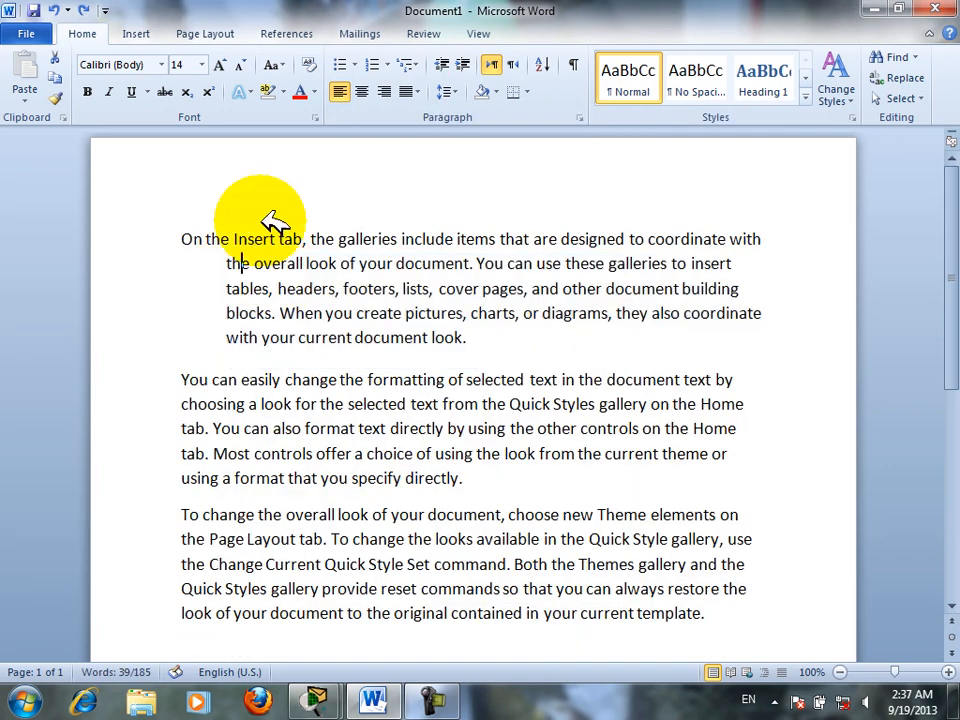
# Set the first paragraph's line spacing to Single in the paragraph settings
pyautogui.click(585, 118)
pyautogui.click(600, 431)
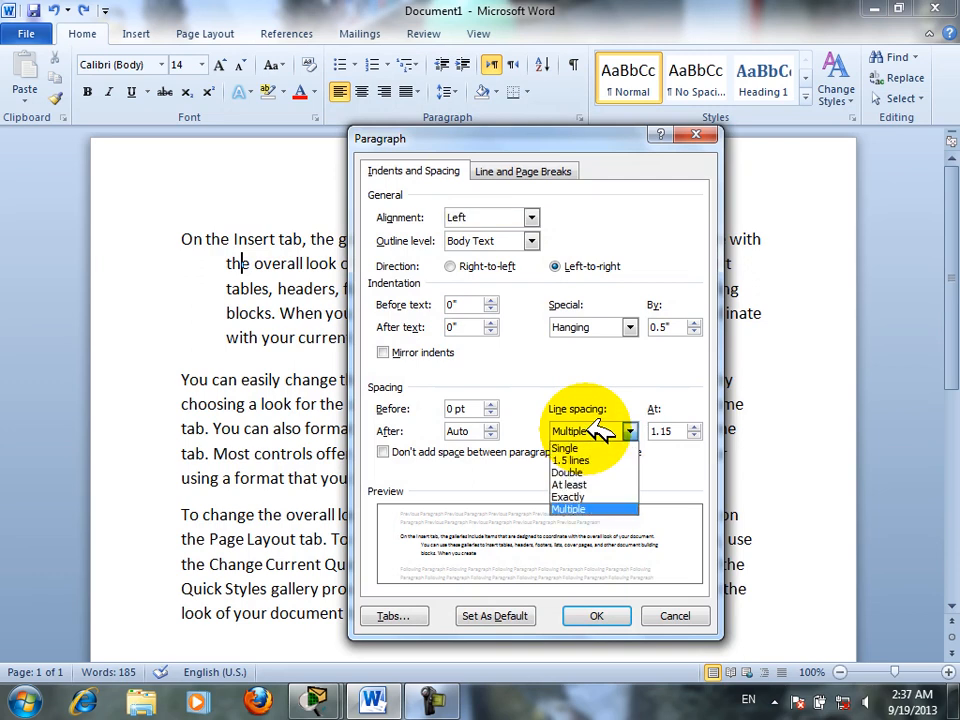
pyautogui.click(598, 448)
# Give the first paragraph a First line special indentation of 1.2" and apply the settings
pyautogui.click(622, 327)
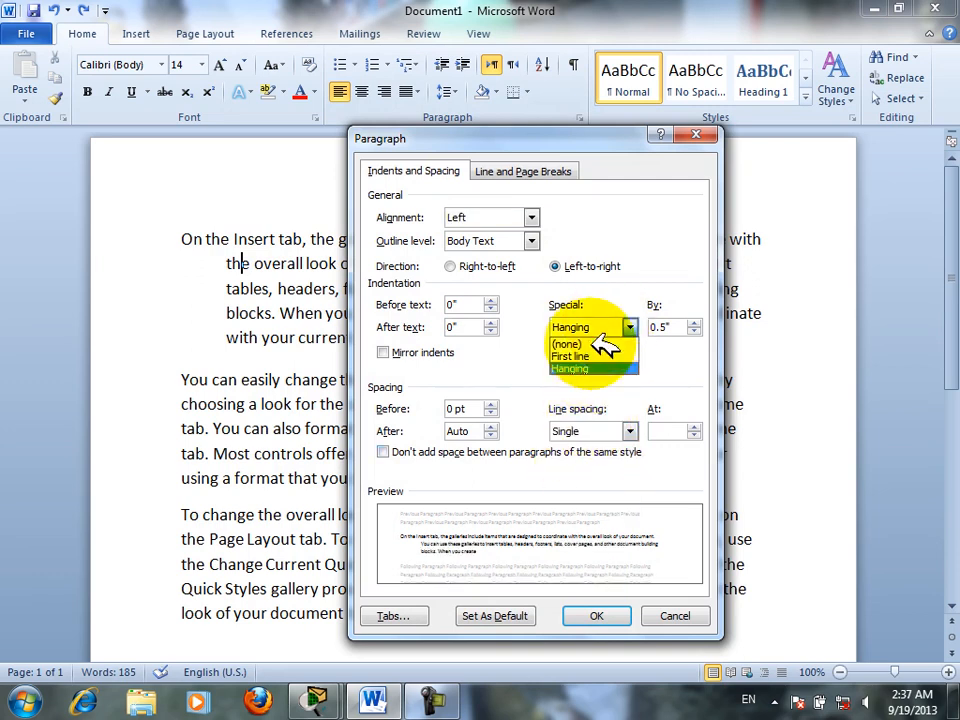
pyautogui.click(605, 356)
pyautogui.click(693, 322)
pyautogui.click(693, 322)
pyautogui.click(693, 322)
pyautogui.click(693, 322)
pyautogui.click(693, 322)
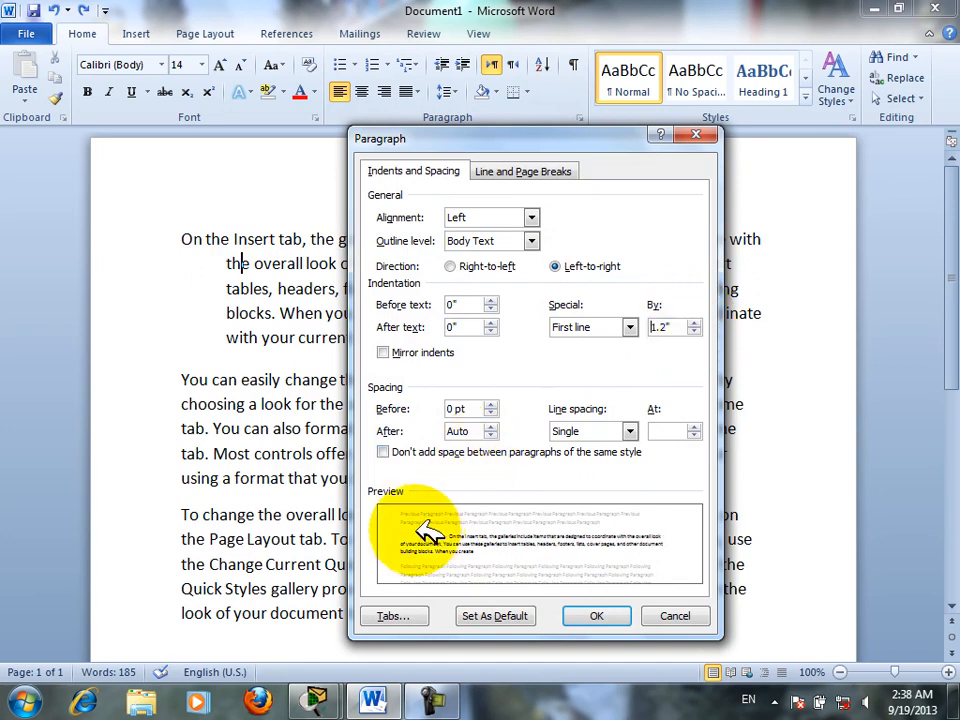
pyautogui.click(598, 616)
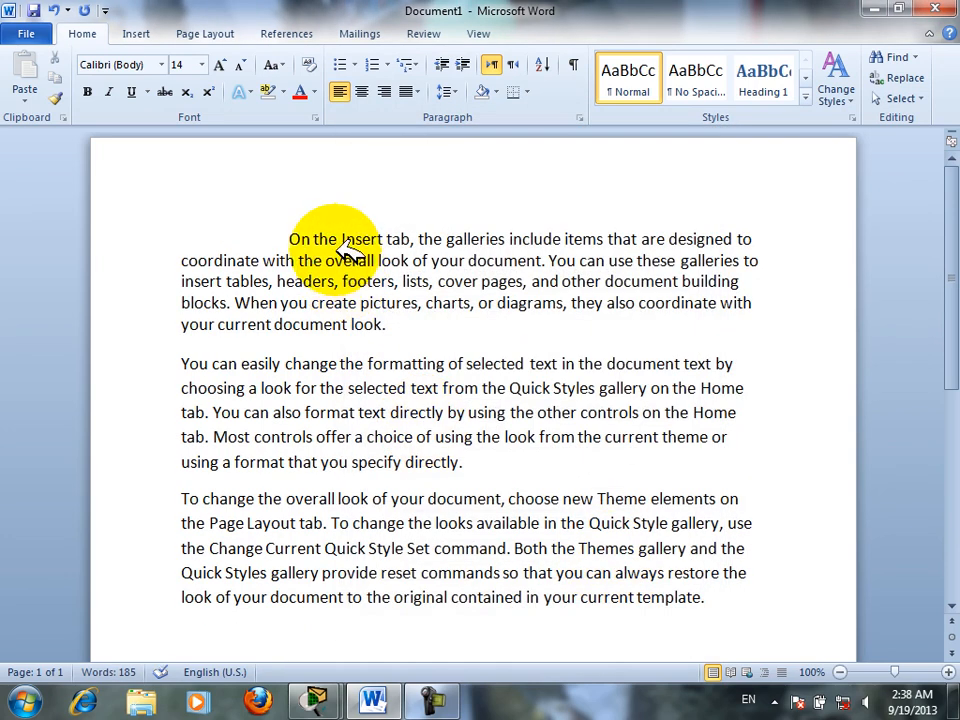
# Set the first paragraph's First line indentation to 0.7" and apply it
pyautogui.click(579, 118)
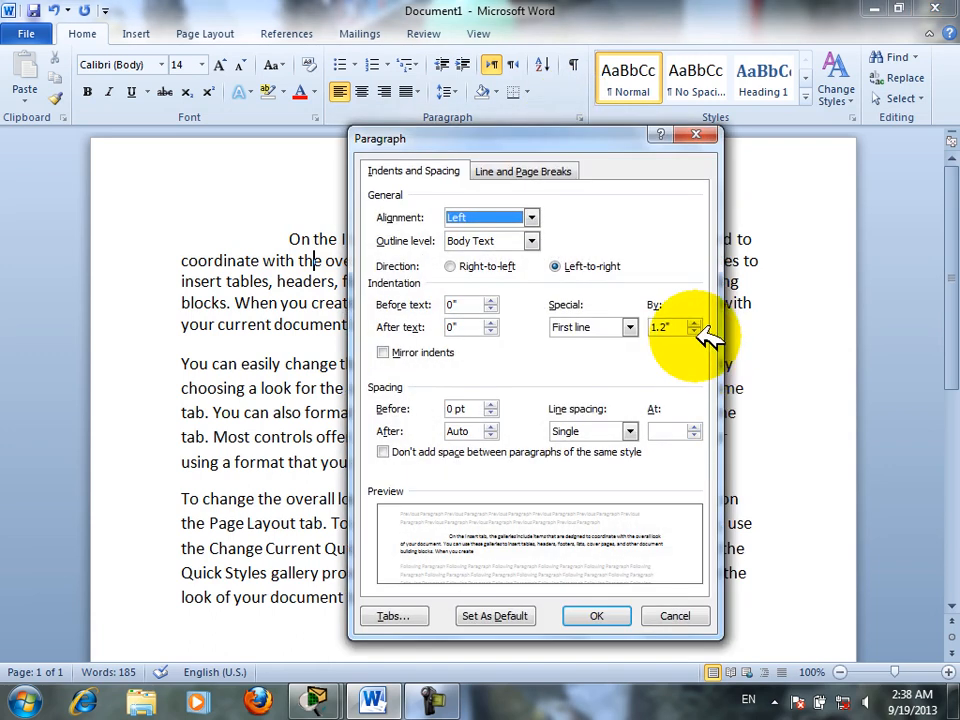
pyautogui.press('BackSpace')
pyautogui.write('0.7"')
pyautogui.click(600, 616)
# Set the first paragraph's special indentation to (none) and apply it
pyautogui.click(579, 118)
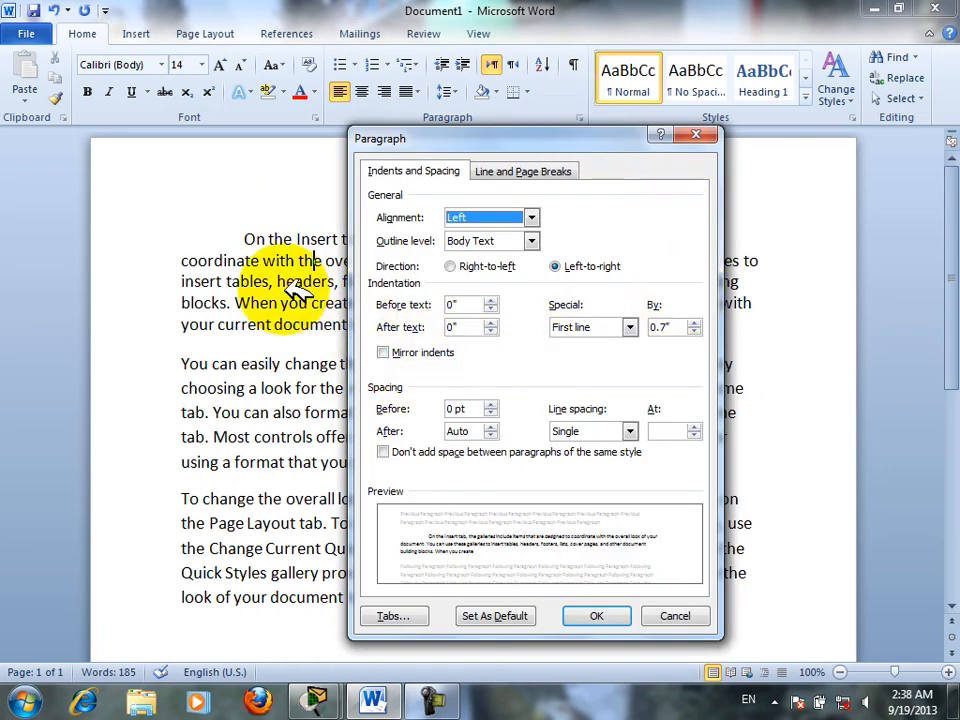
pyautogui.click(629, 327)
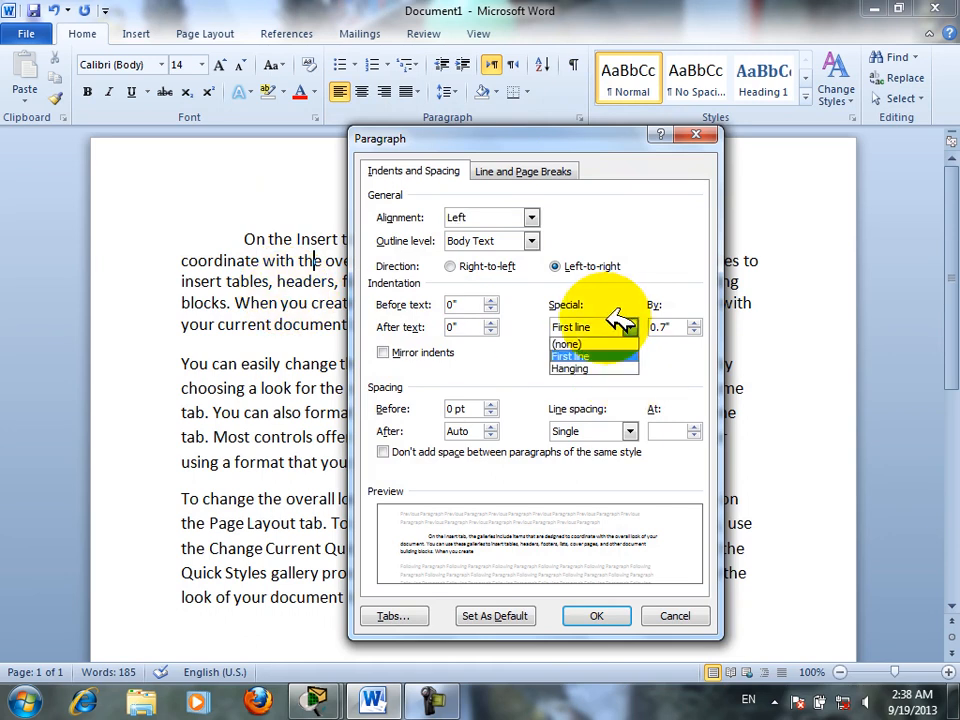
pyautogui.click(568, 340)
pyautogui.click(592, 616)
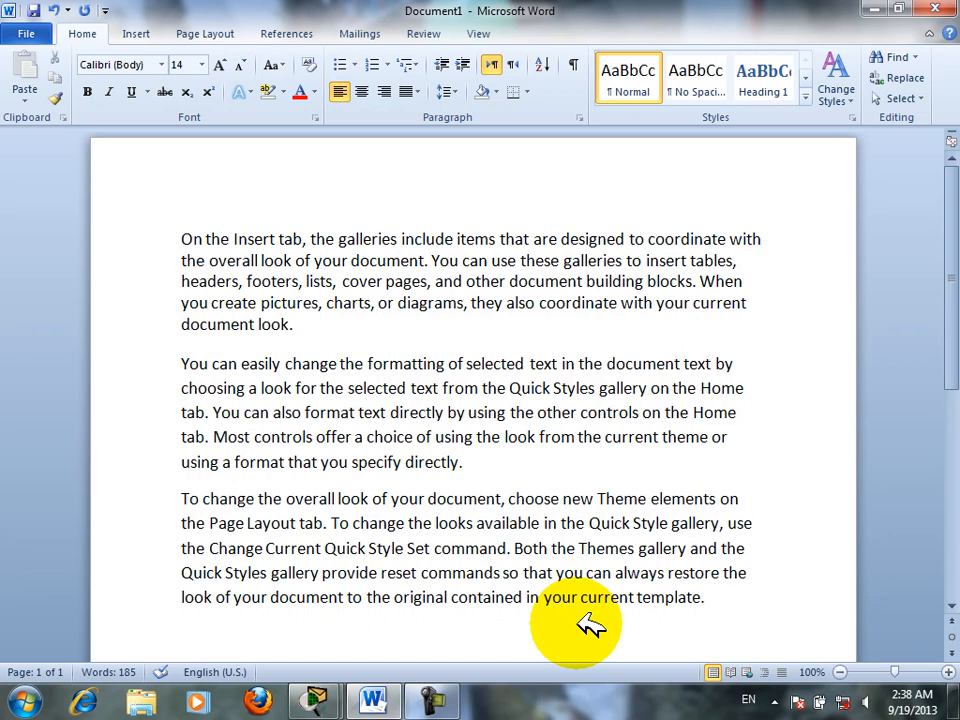
# Try mirror indents on the first paragraph with 0.6" inside and 0.9" outside indentation
pyautogui.click(579, 117)
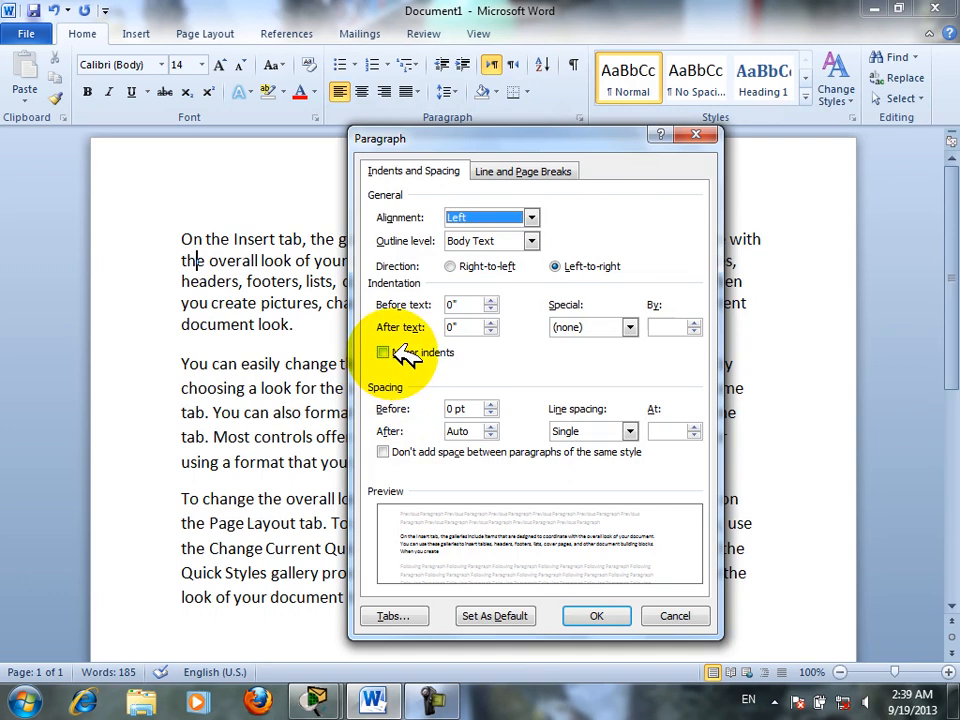
pyautogui.click(390, 352)
pyautogui.click(490, 300)
pyautogui.click(490, 300)
pyautogui.click(490, 300)
pyautogui.click(490, 300)
pyautogui.click(490, 300)
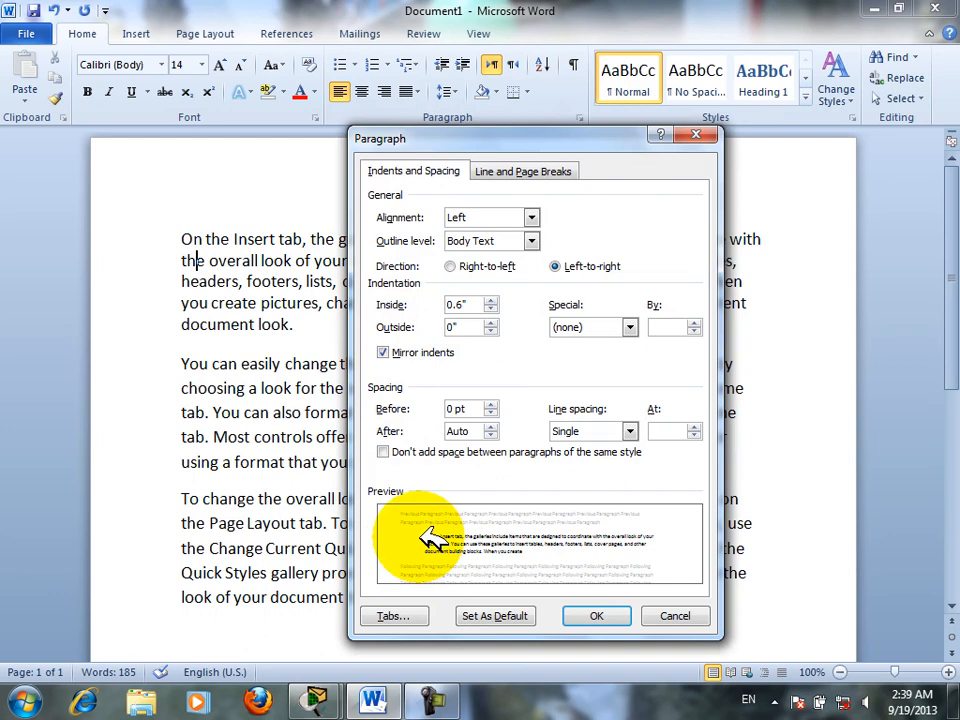
pyautogui.click(490, 322)
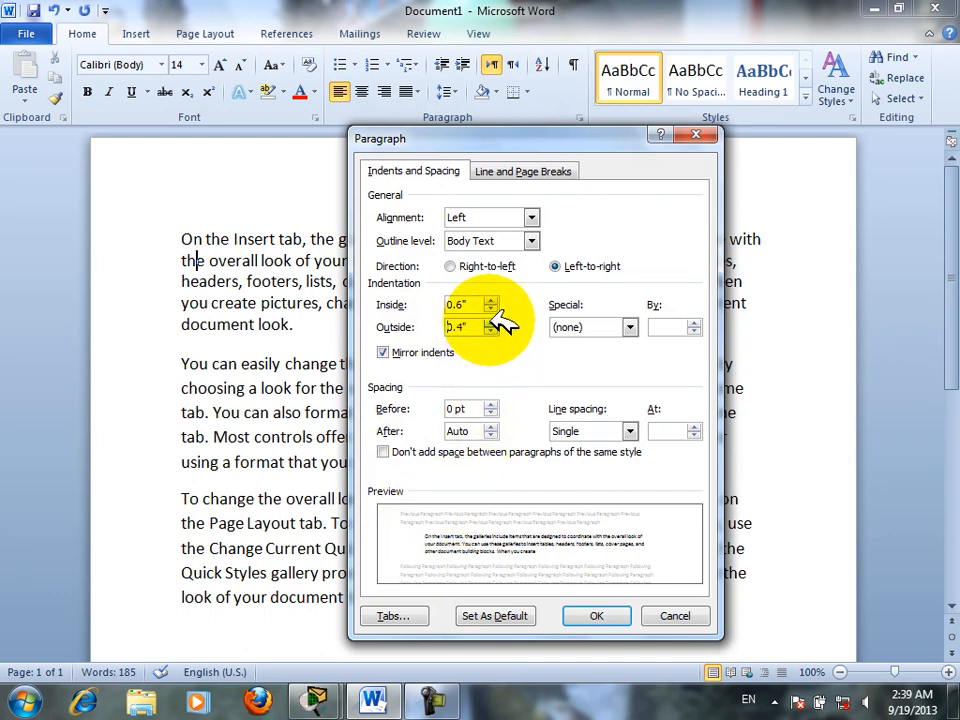
pyautogui.click(490, 321)
pyautogui.click(490, 321)
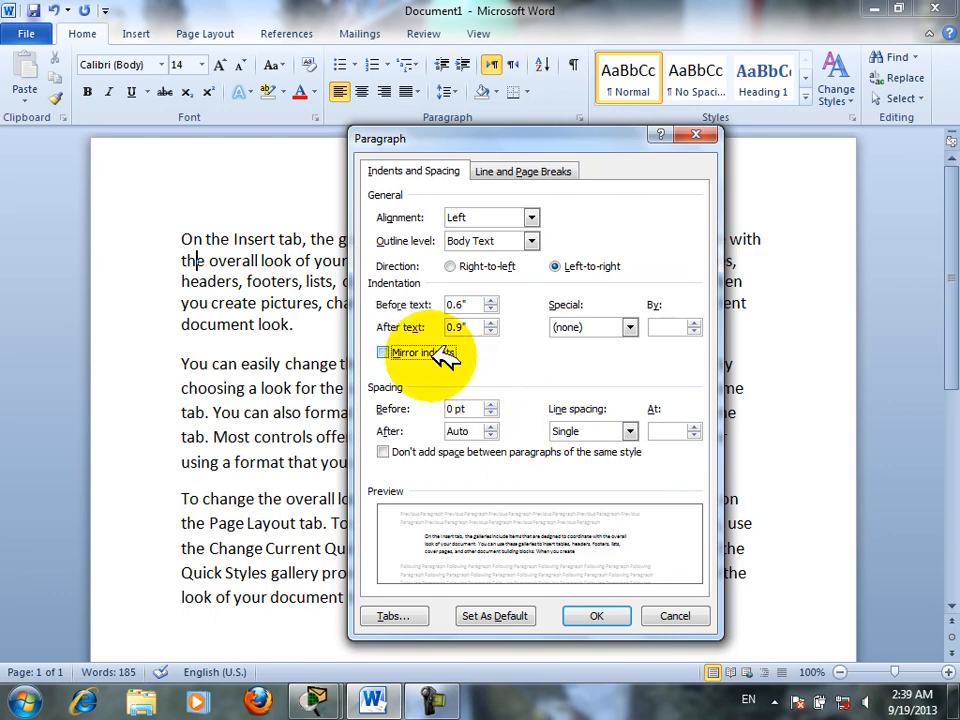
# Turn mirror indents off, reset both indentation values to 0", and cancel the paragraph settings
pyautogui.click(436, 352)
pyautogui.click(490, 309)
pyautogui.click(490, 309)
pyautogui.click(490, 308)
pyautogui.click(490, 308)
pyautogui.click(490, 308)
pyautogui.click(490, 308)
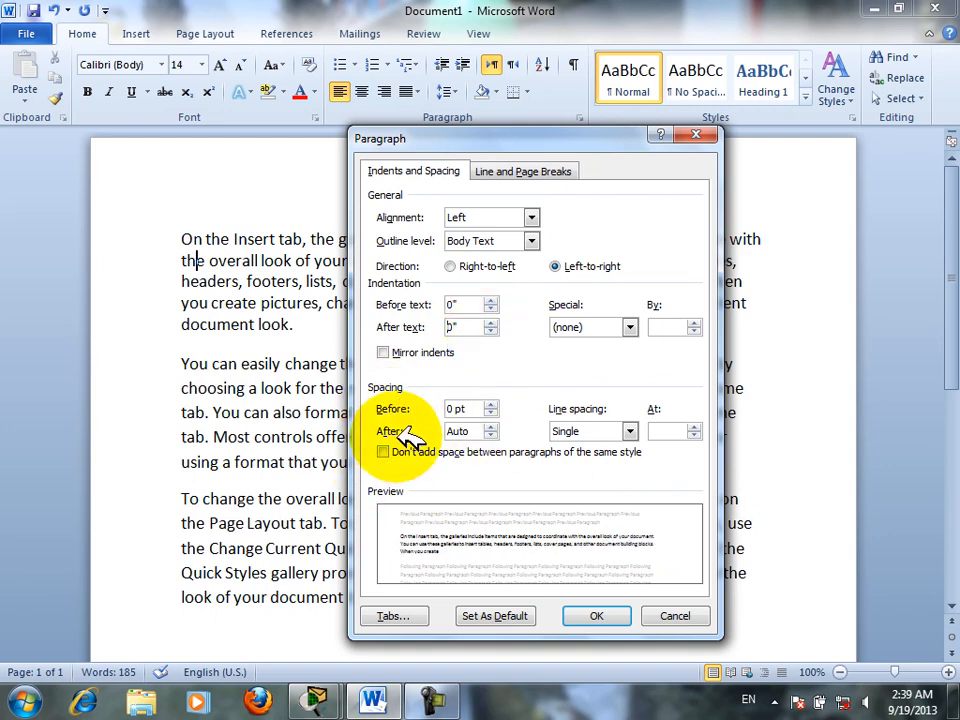
pyautogui.click(678, 617)
pyautogui.moveTo(390, 412); pyautogui.dragTo(467, 412)
pyautogui.click(419, 412)
pyautogui.click(443, 260)
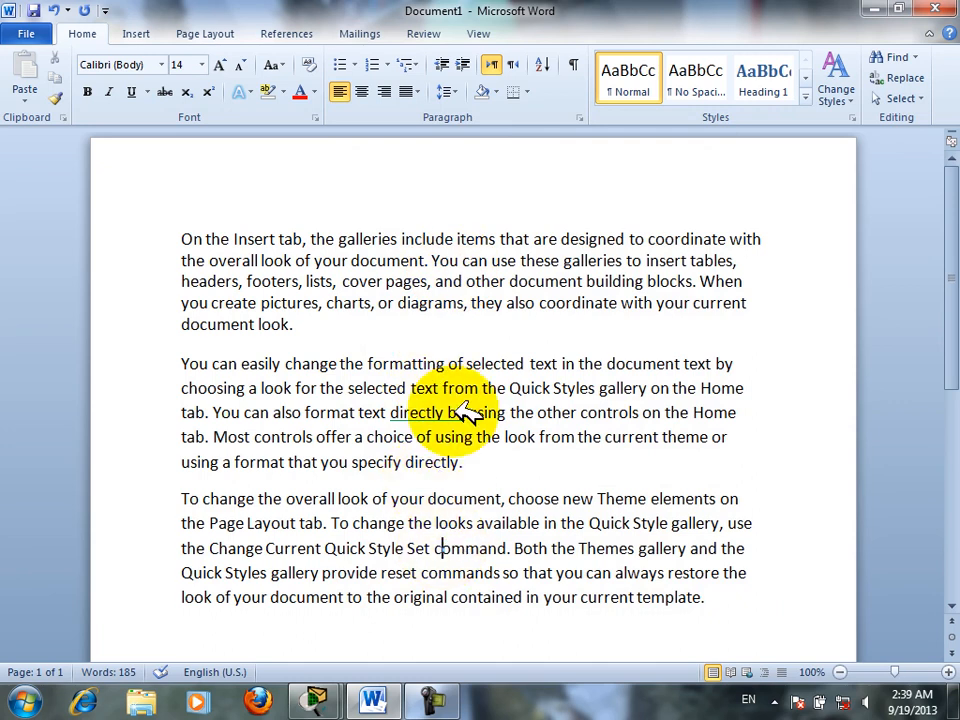
pyautogui.click(512, 523)
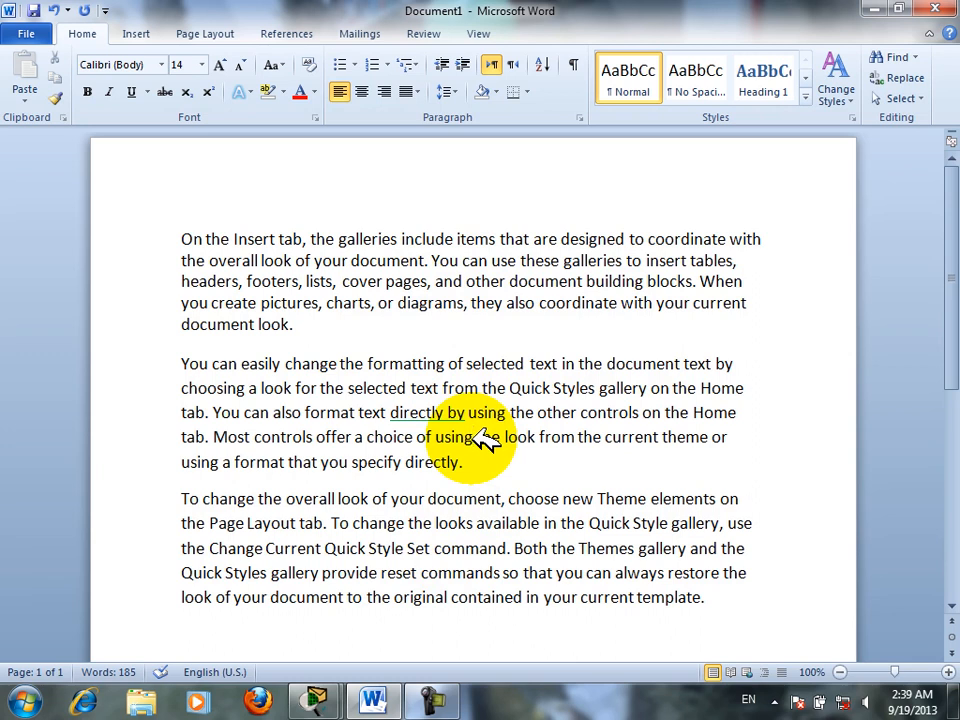
# Set the second paragraph's spacing to 42 pt before and 54 pt after, and apply it
pyautogui.click(479, 437)
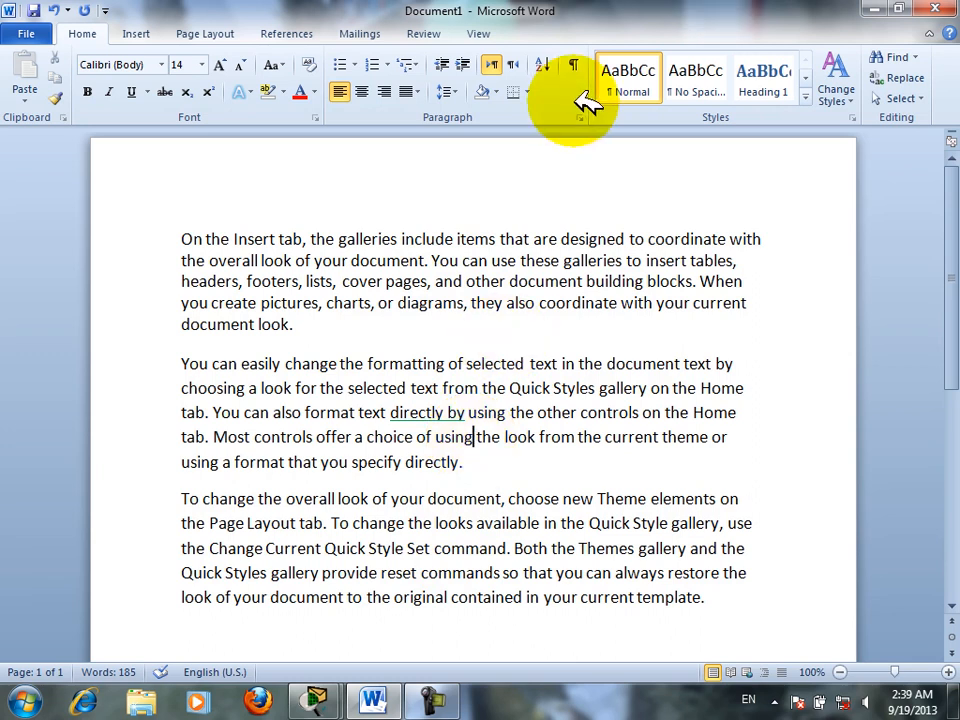
pyautogui.click(579, 117)
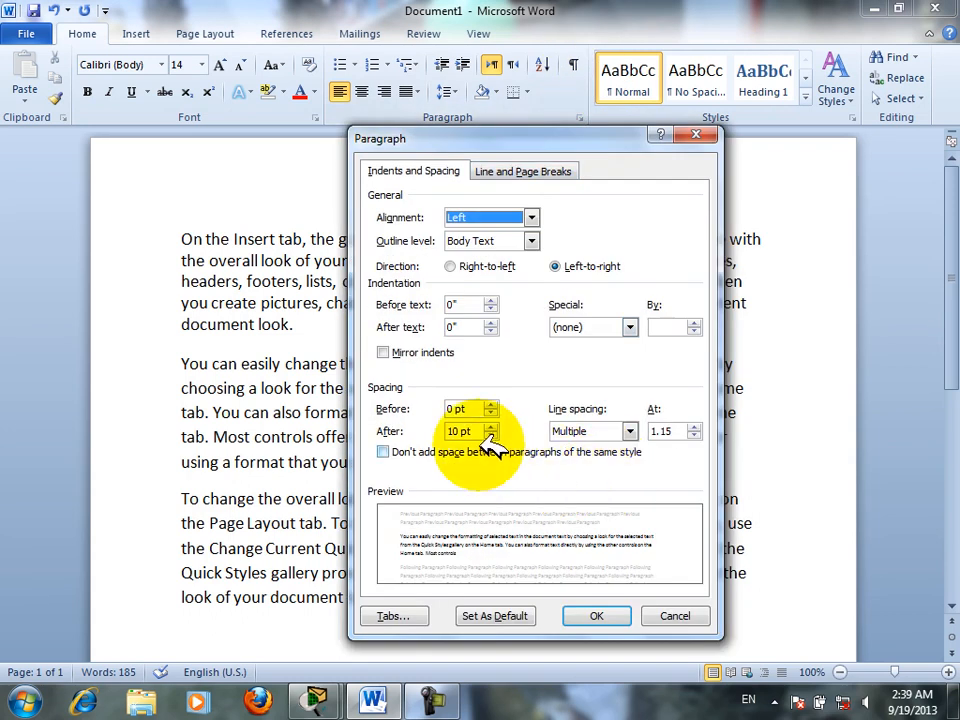
pyautogui.click(490, 404)
pyautogui.click(490, 404)
pyautogui.click(490, 404)
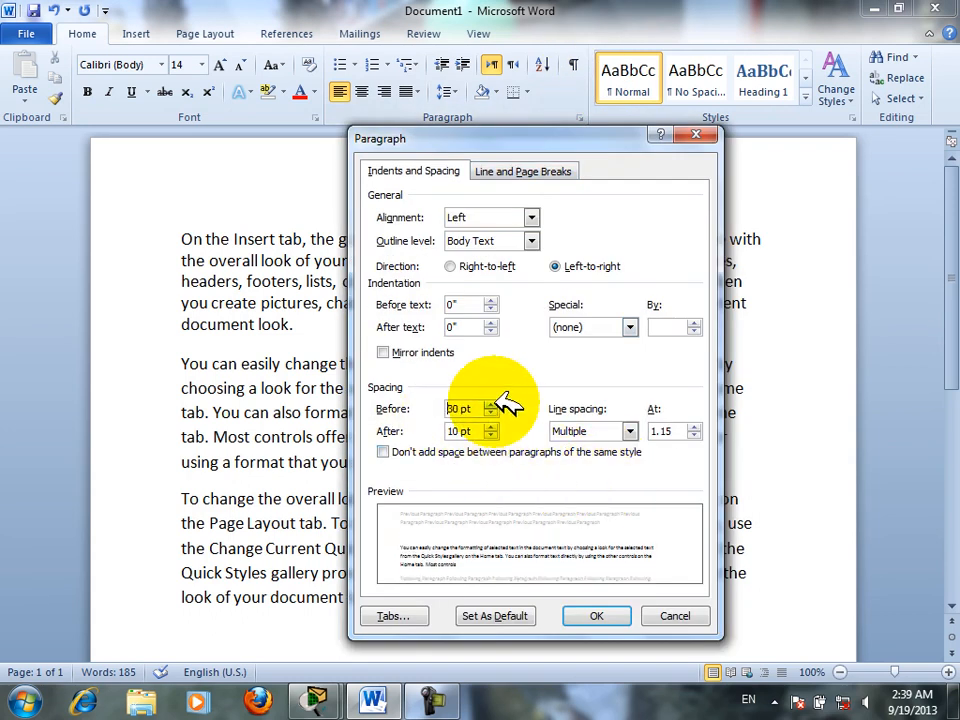
pyautogui.click(490, 404)
pyautogui.click(490, 404)
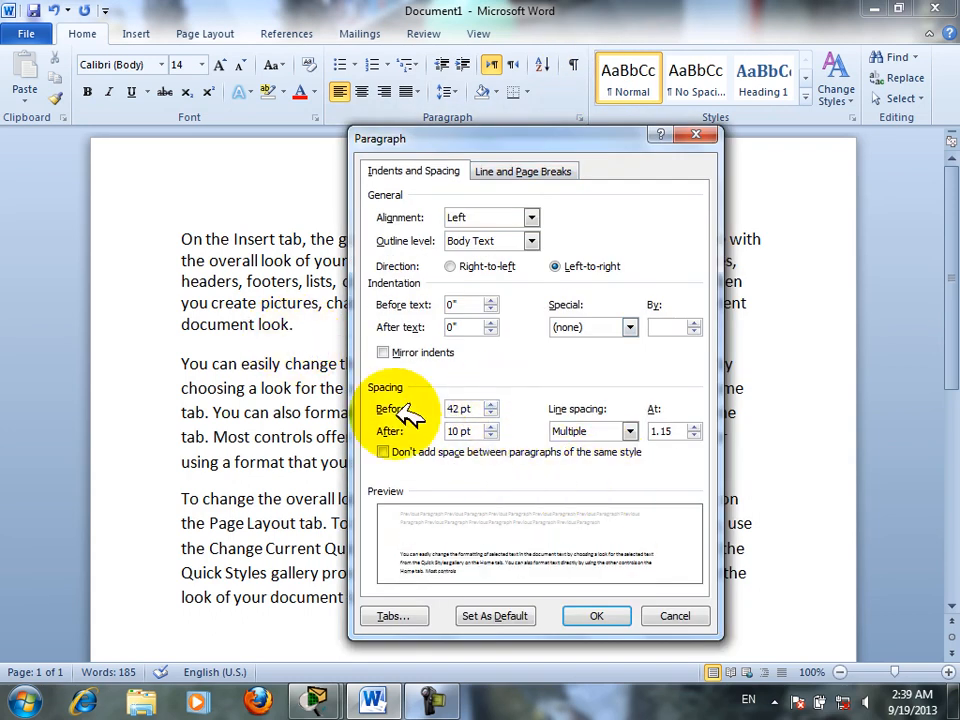
pyautogui.click(490, 426)
pyautogui.click(490, 426)
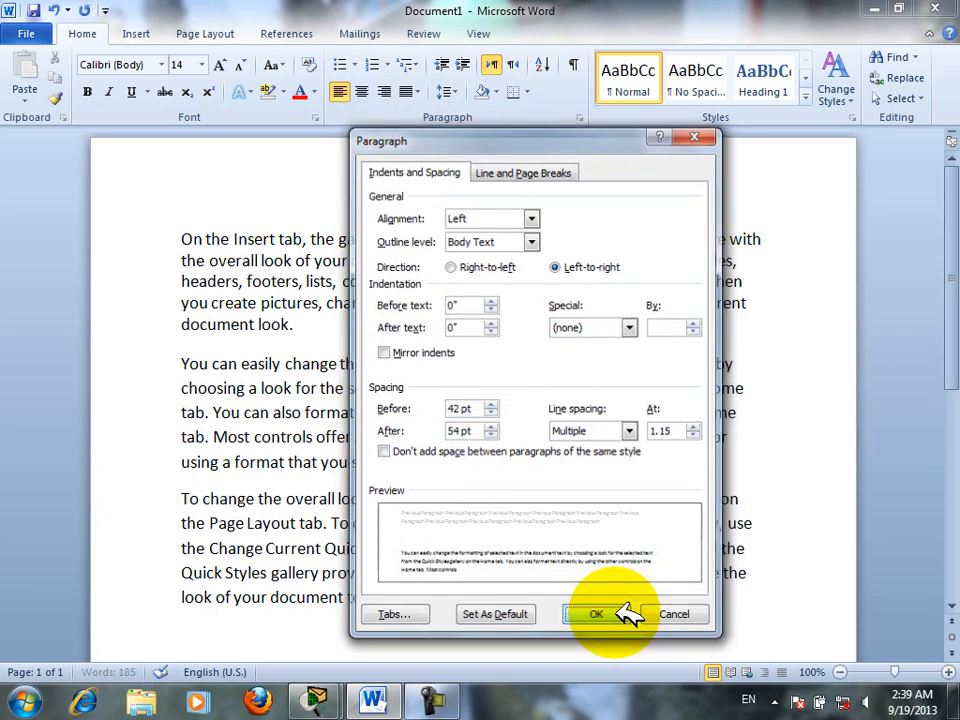
pyautogui.click(620, 616)
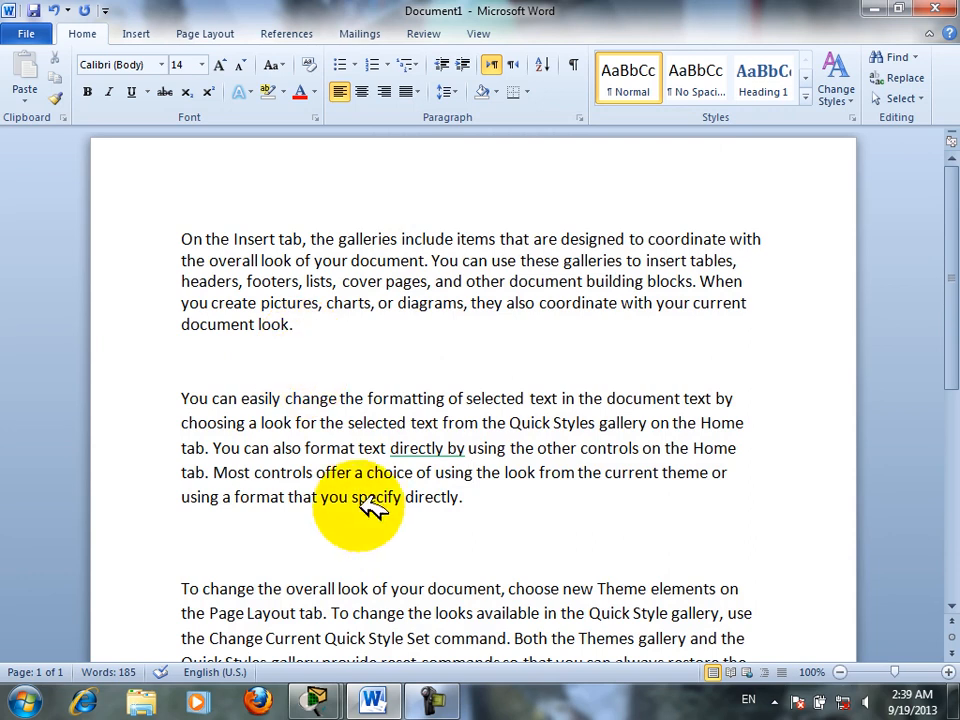
# Set the second paragraph's spacing before and after to Auto and apply it
pyautogui.click(579, 117)
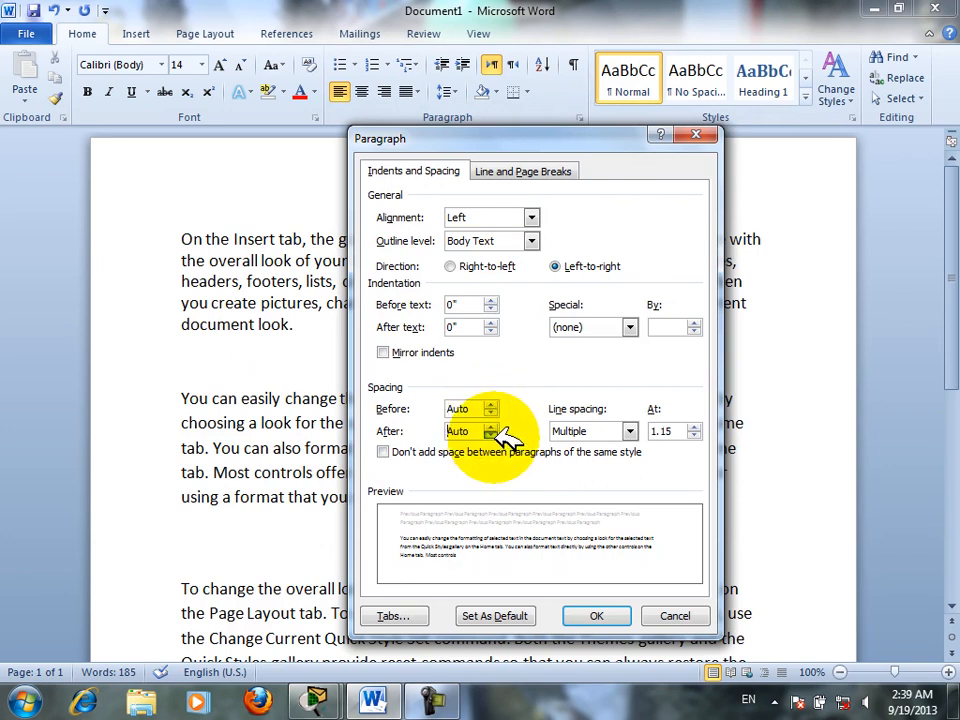
pyautogui.click(598, 615)
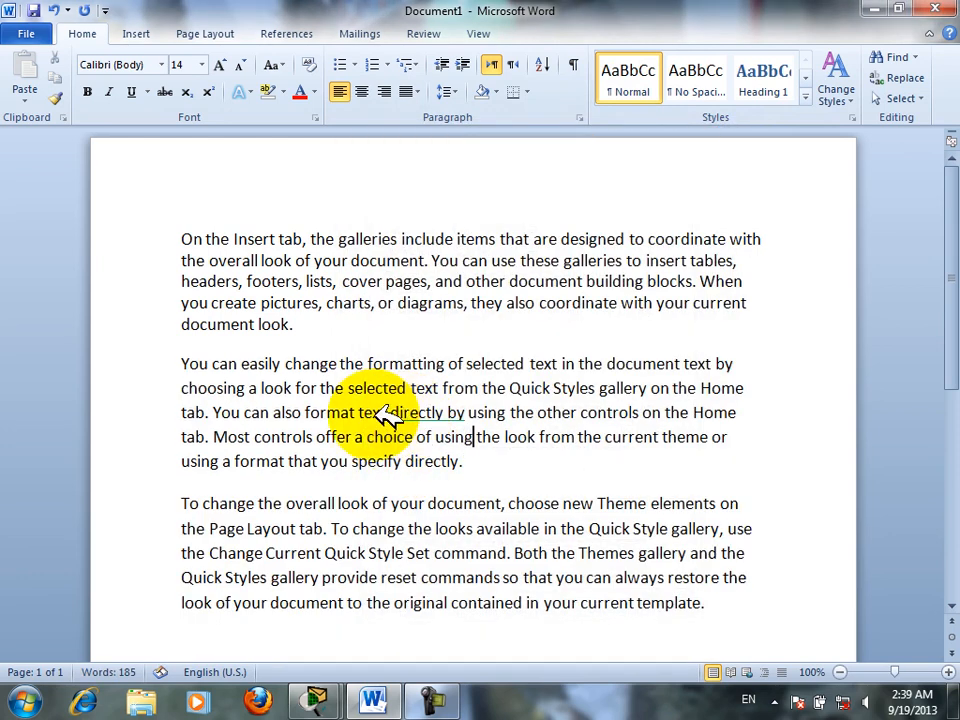
# Try Multiple line spacing at 3 for the second paragraph and discard the change
pyautogui.click(581, 118)
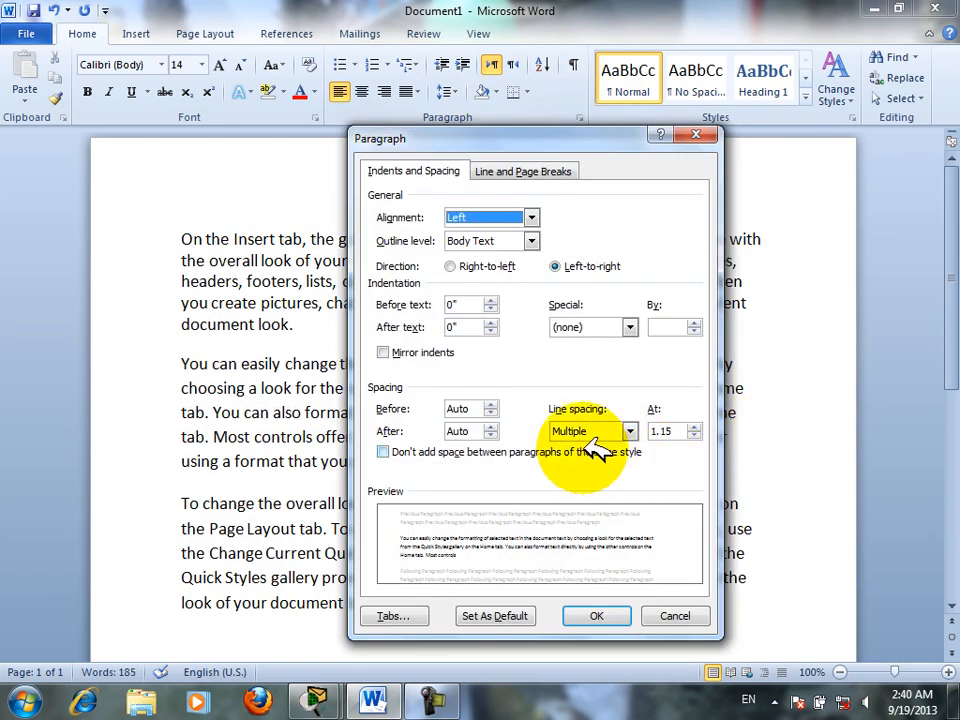
pyautogui.click(615, 431)
pyautogui.click(673, 615)
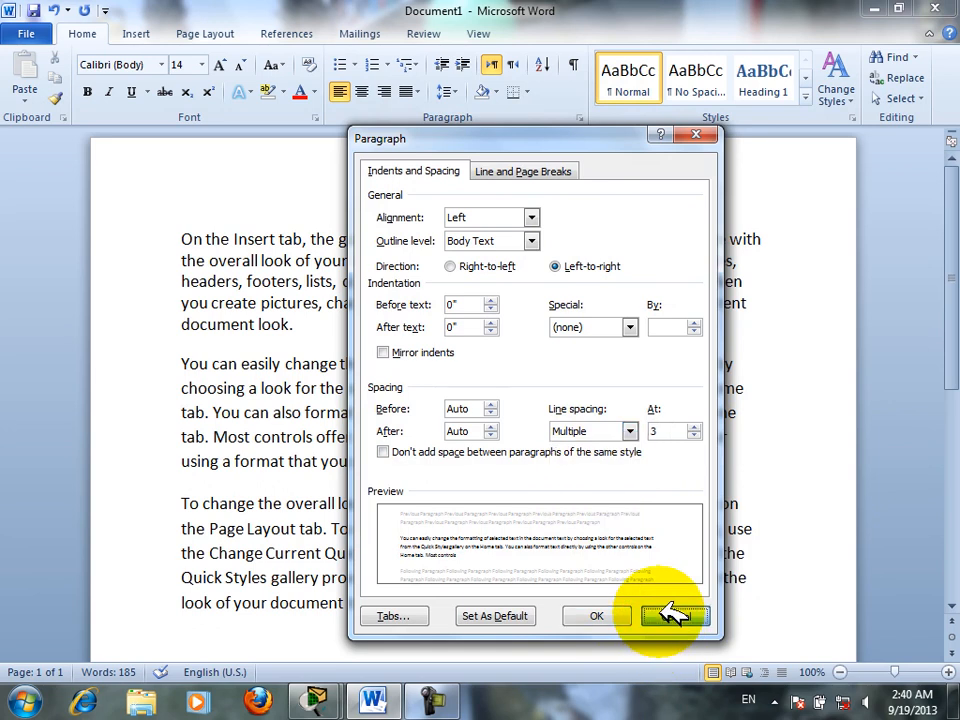
pyautogui.click(673, 615)
pyautogui.click(447, 91)
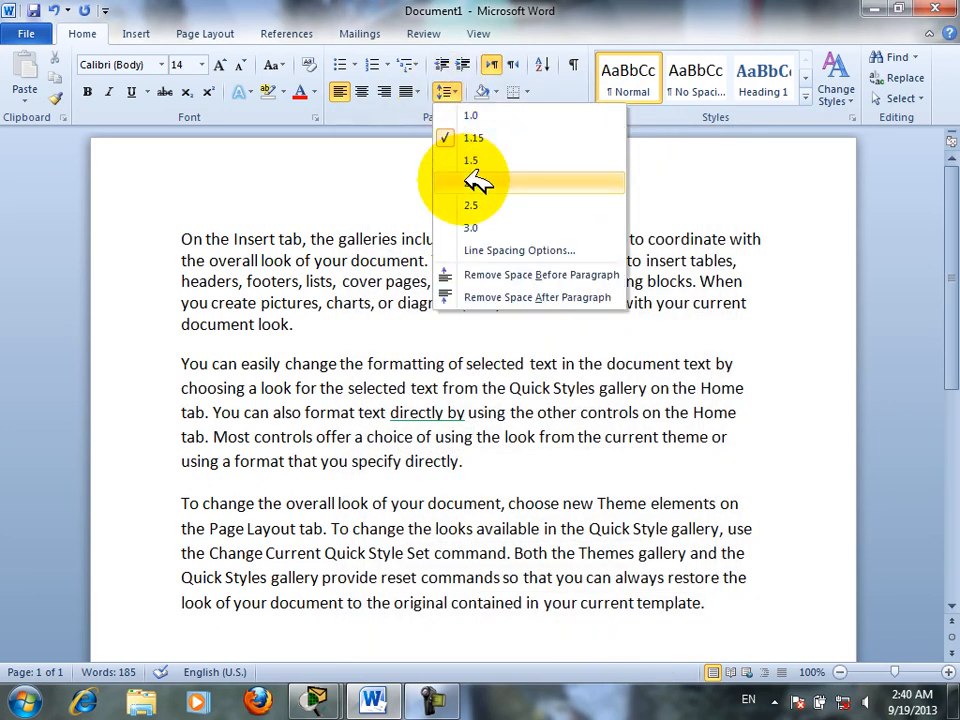
pyautogui.click(430, 410)
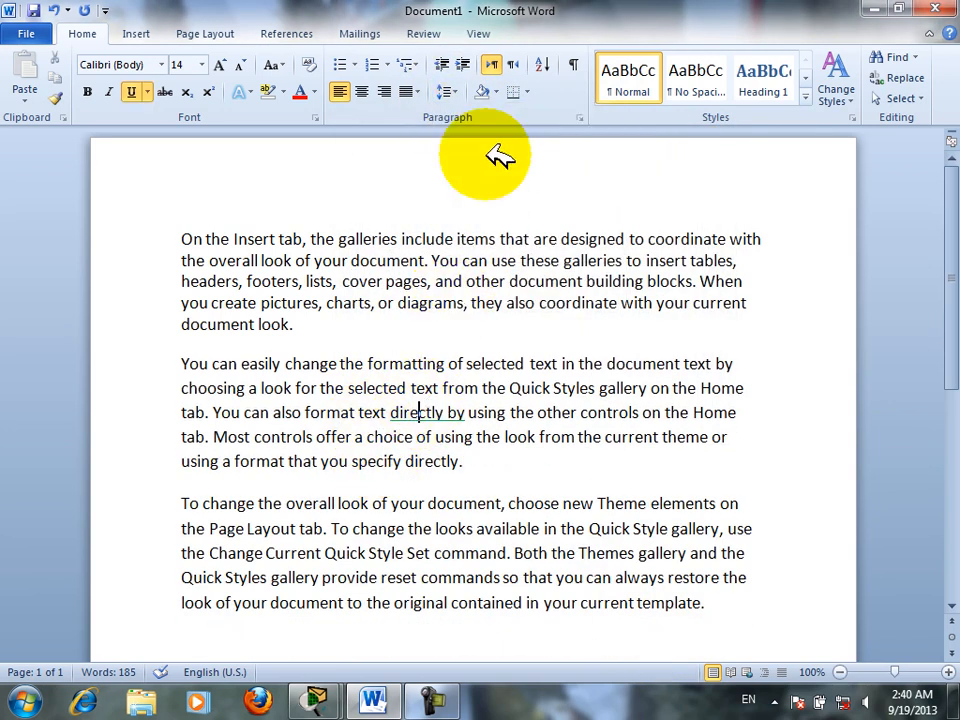
# Give the second paragraph Multiple line spacing with no space added between paragraphs of the same style, and apply the settings
pyautogui.click(580, 118)
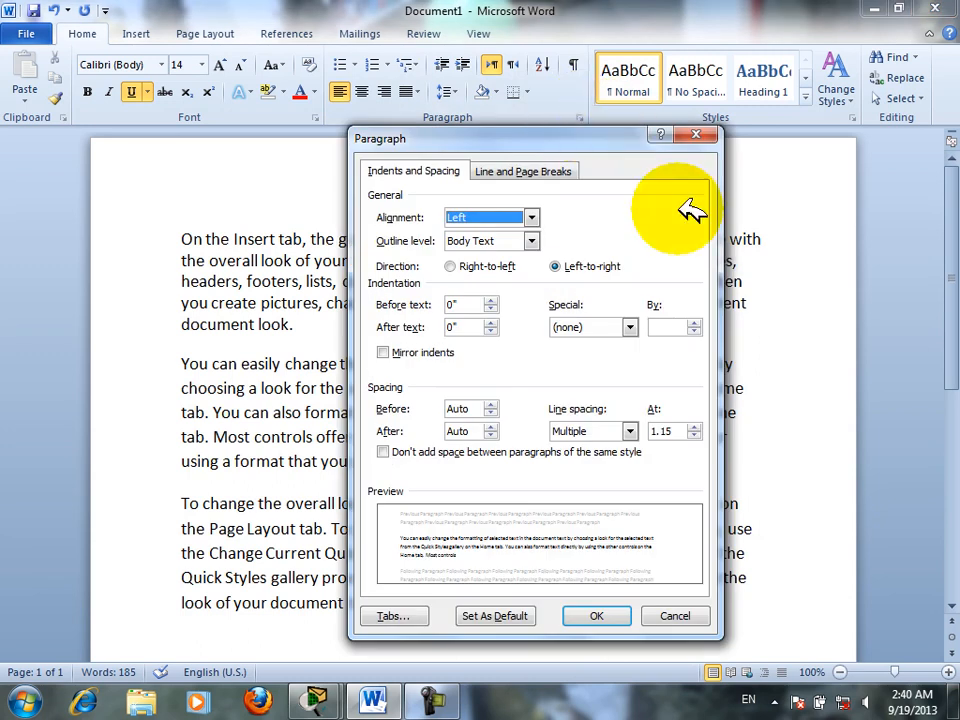
pyautogui.click(628, 431)
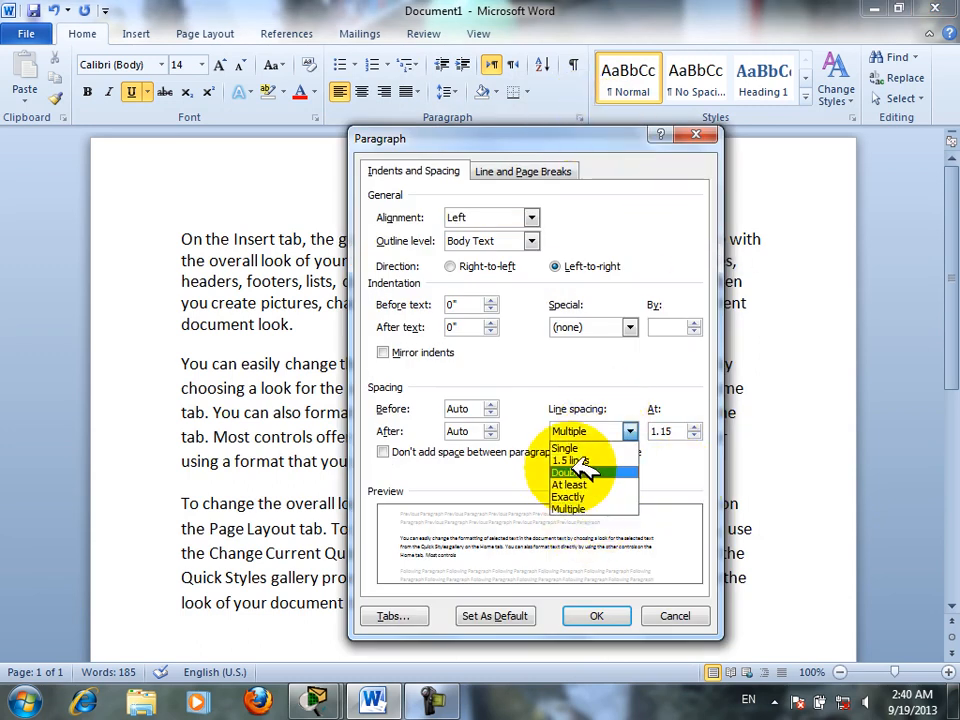
pyautogui.click(585, 531)
pyautogui.click(595, 454)
pyautogui.click(595, 431)
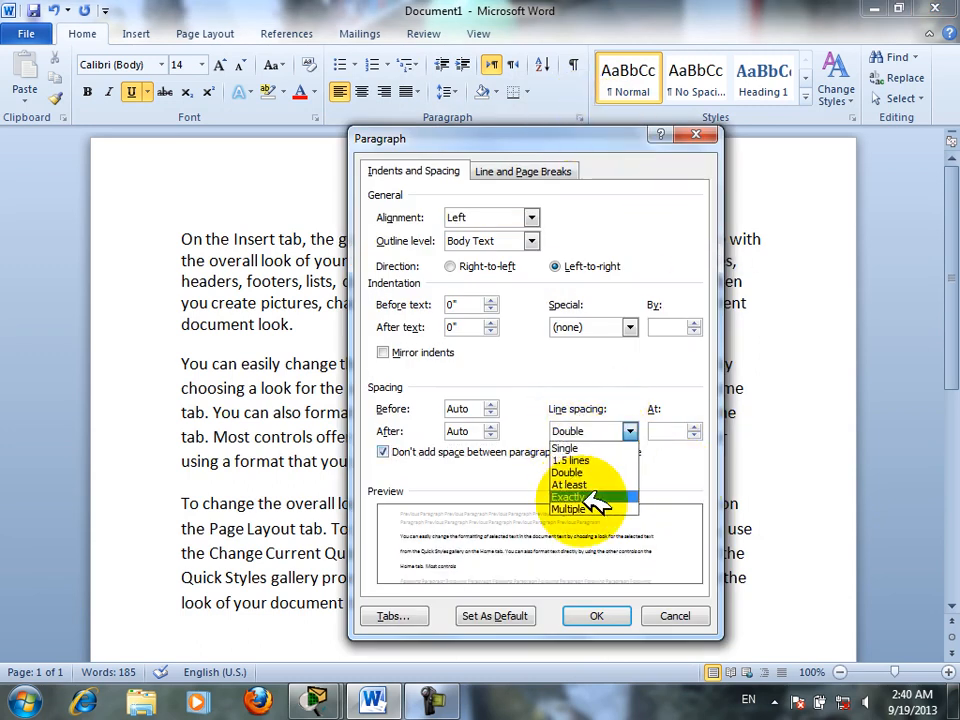
pyautogui.click(596, 508)
pyautogui.click(600, 619)
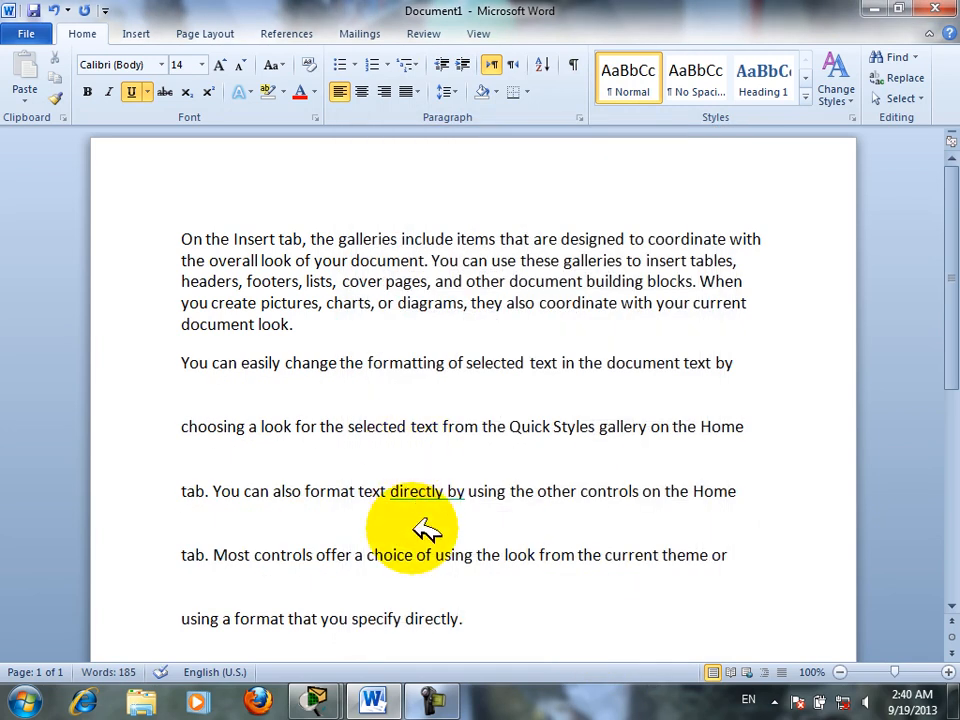
# Set the second paragraph's line spacing to Multiple at 0.5 and apply it
pyautogui.click(578, 118)
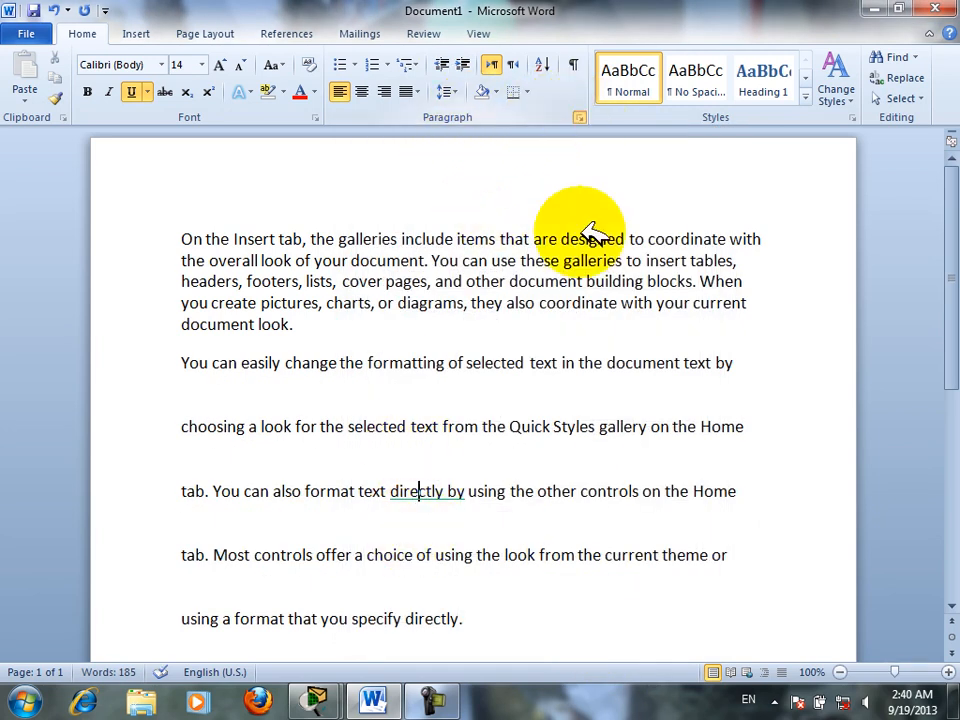
pyautogui.click(590, 431)
pyautogui.click(578, 448)
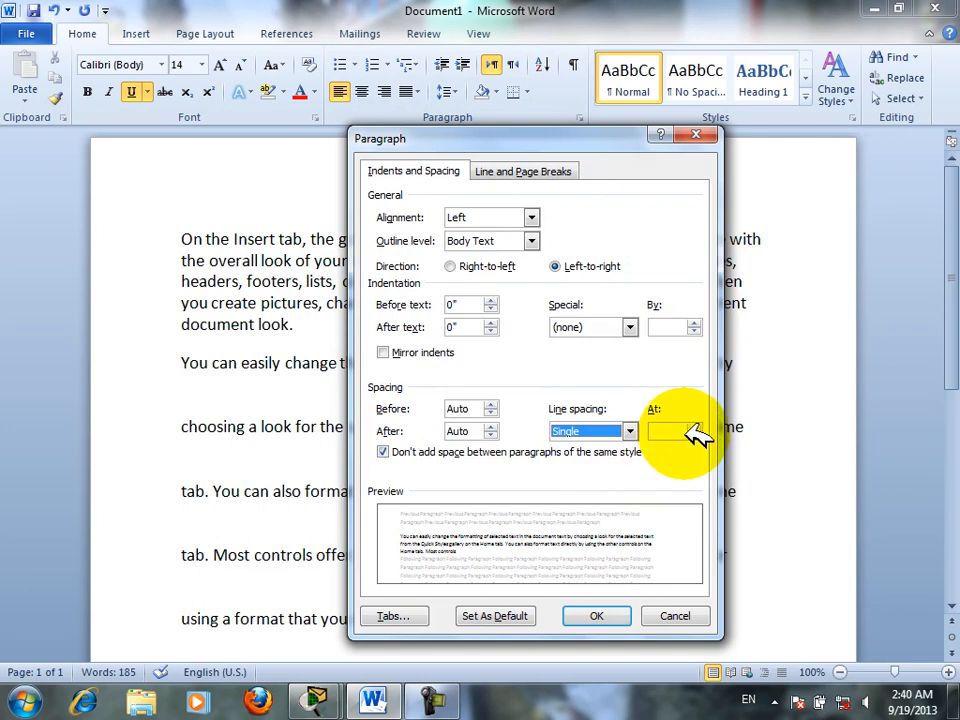
pyautogui.click(696, 427)
pyautogui.click(695, 436)
pyautogui.click(695, 436)
pyautogui.click(596, 616)
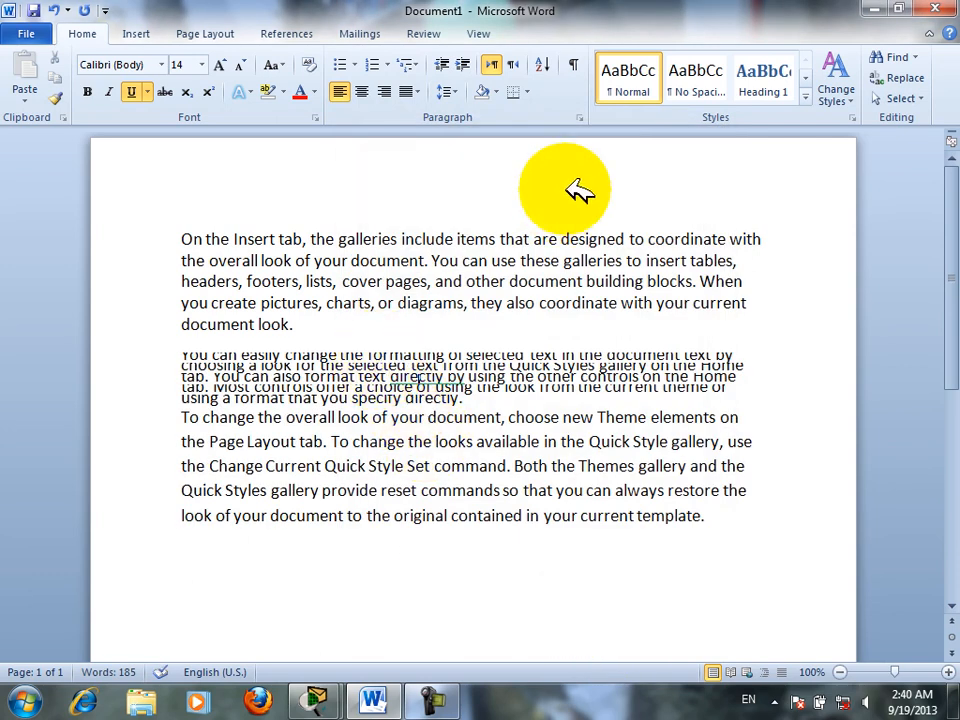
# Set the second paragraph's line spacing to 1.5 lines and apply it
pyautogui.click(580, 116)
pyautogui.click(630, 431)
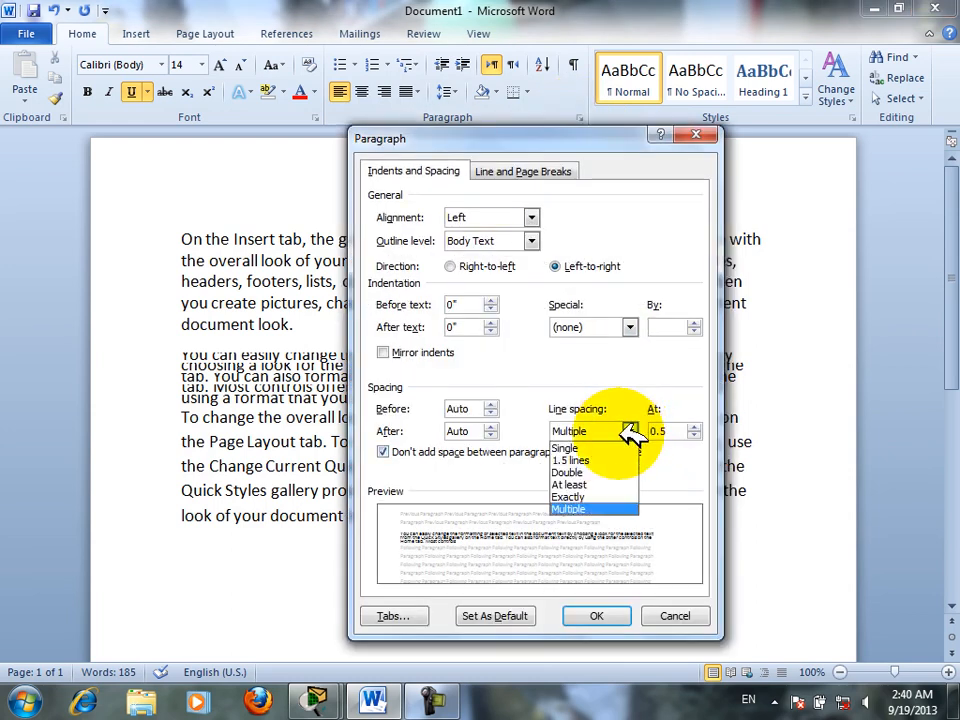
pyautogui.click(600, 460)
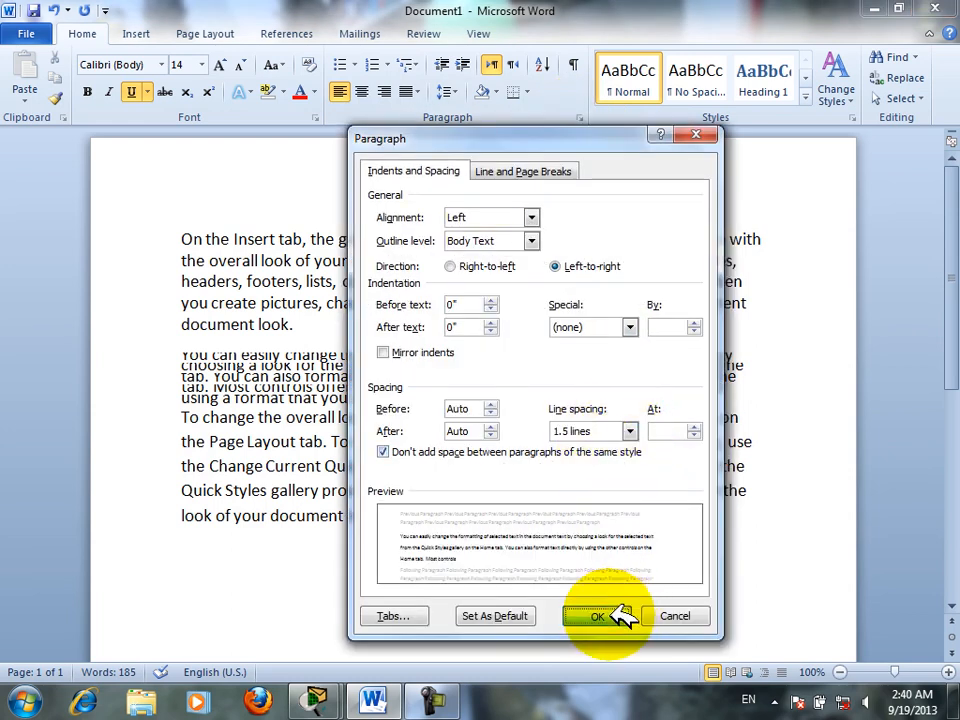
pyautogui.click(596, 616)
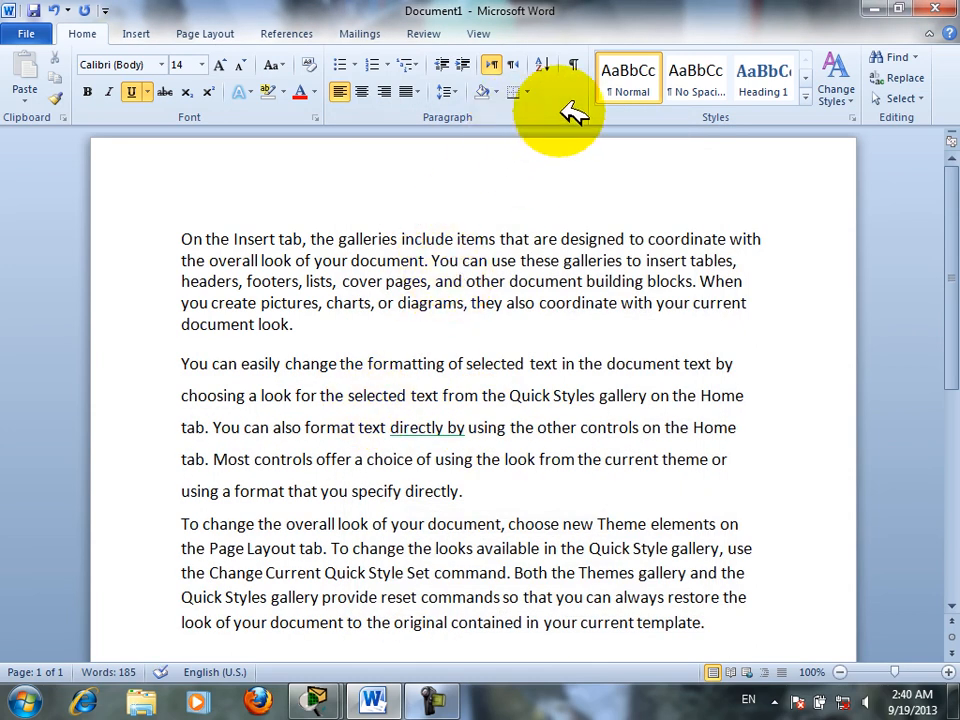
# Set the second paragraph's line spacing to 1.15
pyautogui.click(449, 91)
pyautogui.click(485, 137)
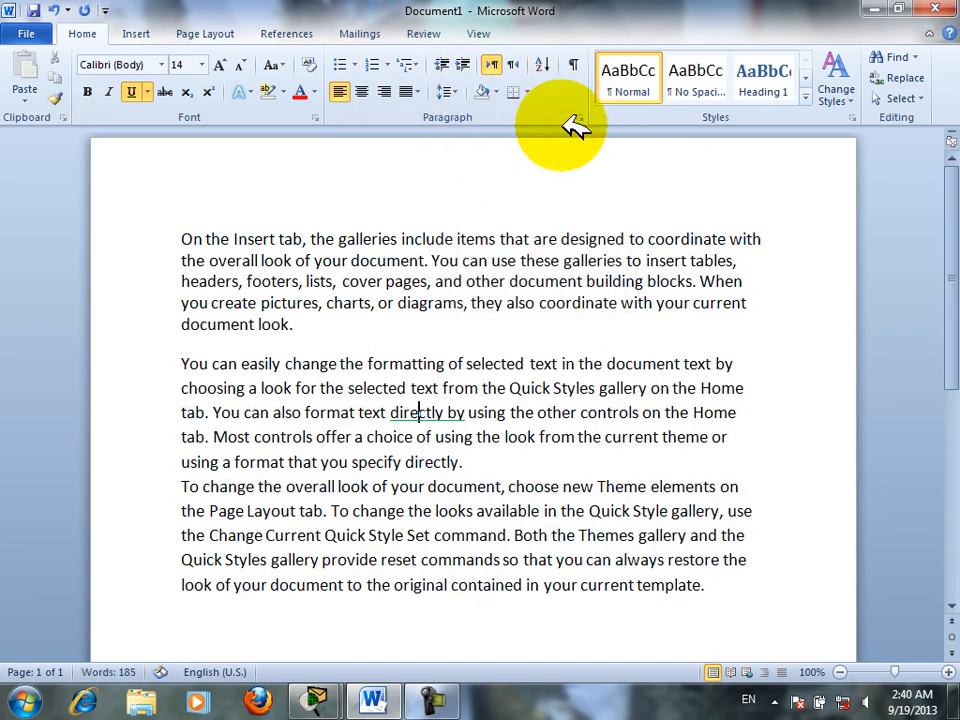
# Review the second paragraph's Line and Page Breaks settings and leave them as they are
pyautogui.click(581, 117)
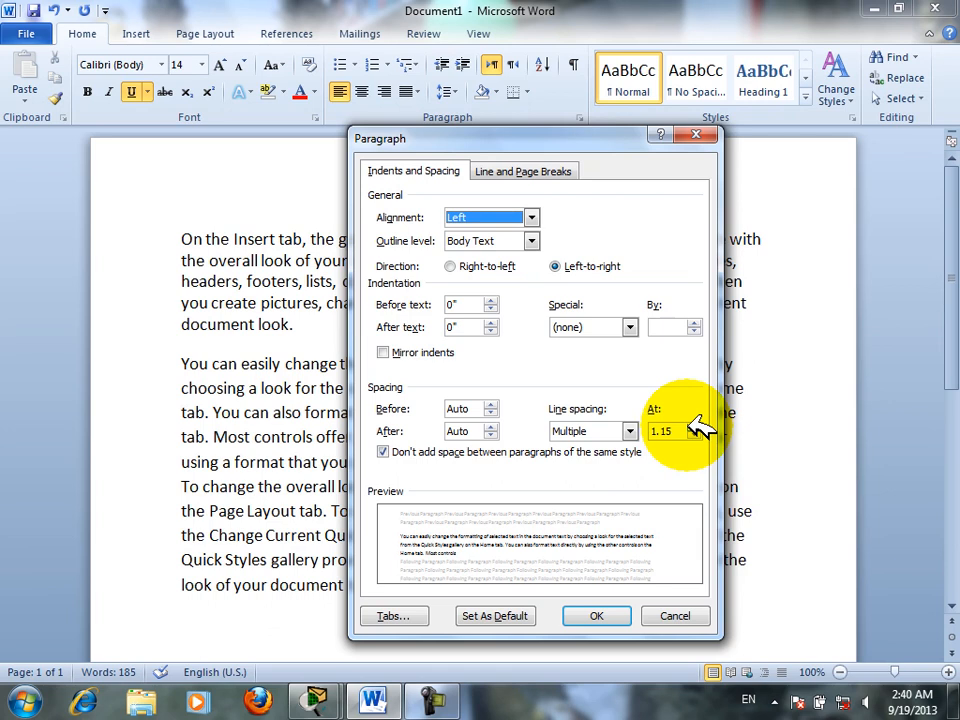
pyautogui.click(524, 172)
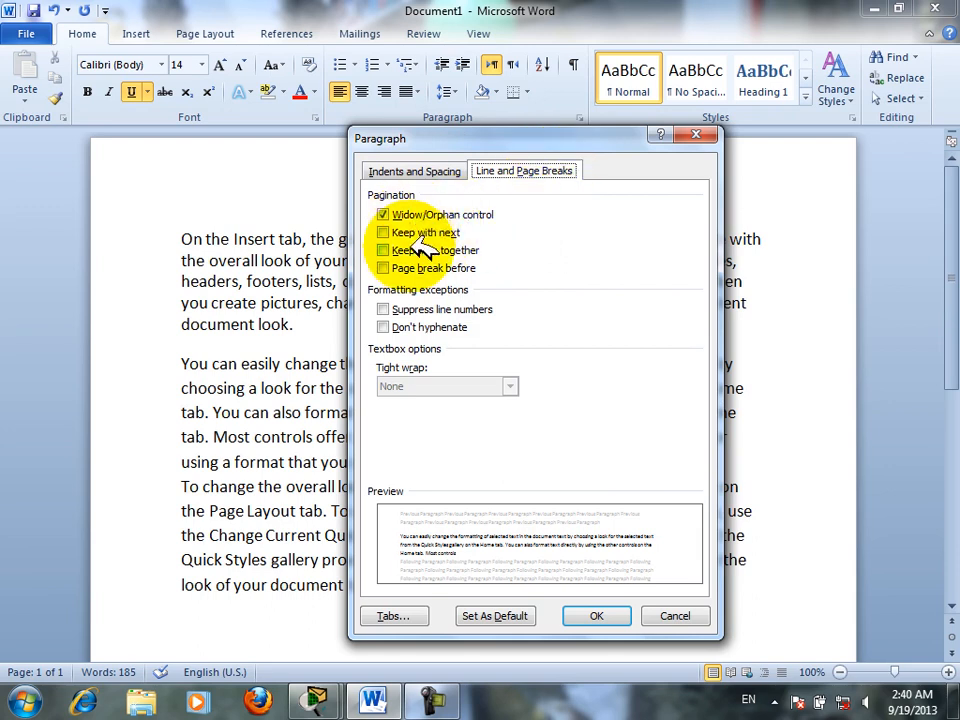
pyautogui.click(675, 615)
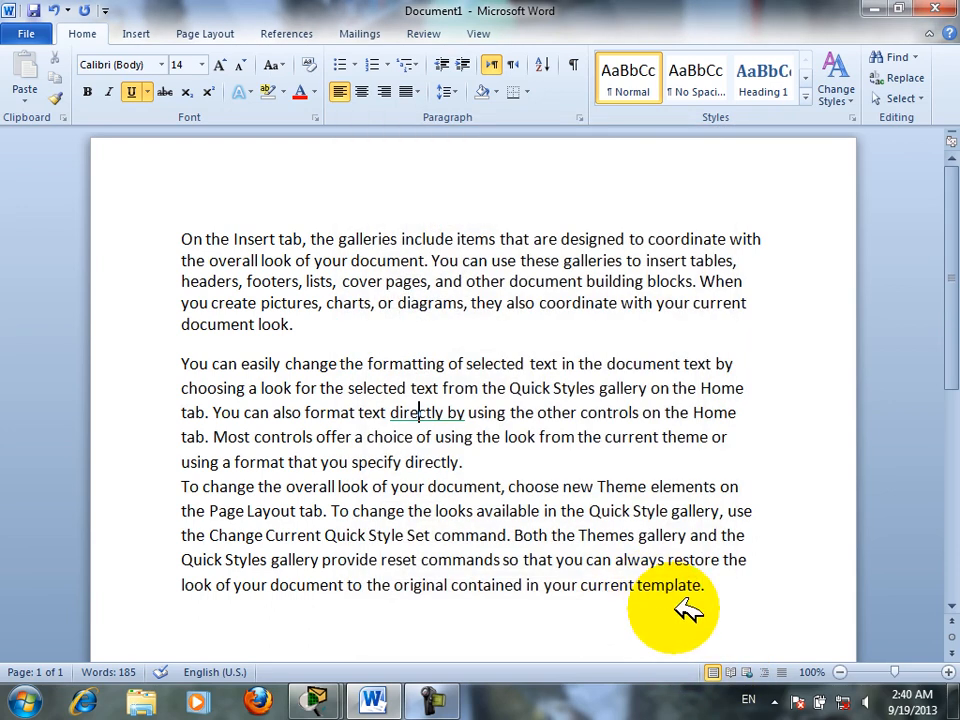
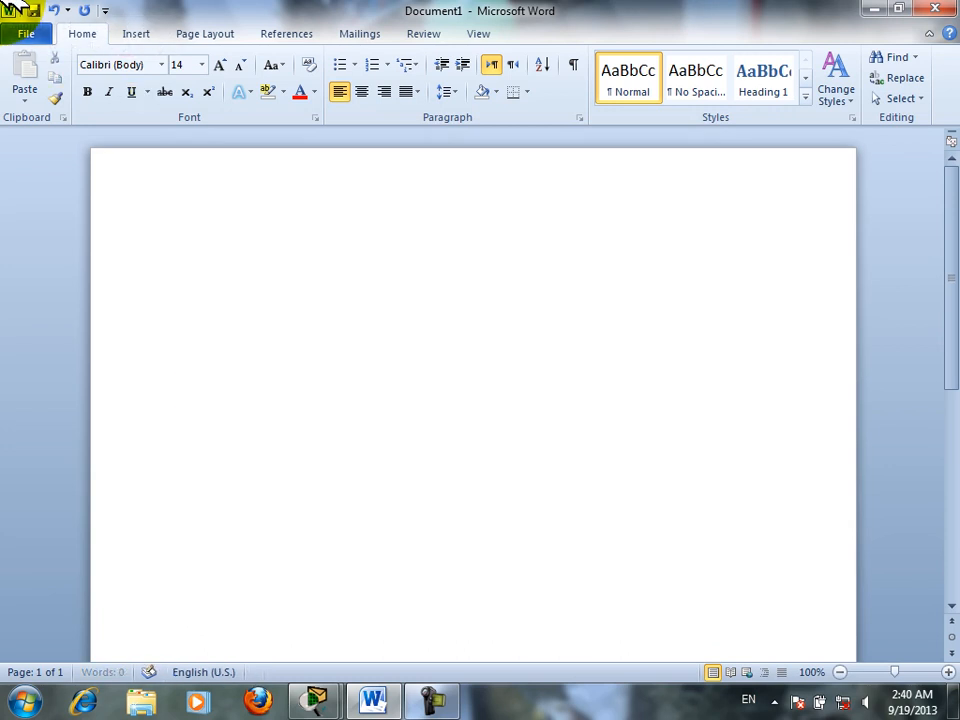
# Fill the empty page with blank lines until the insertion point sits a few lines above the page's end
pyautogui.scroll(-1, 4, 162)
pyautogui.scroll(-5, 25, 75)
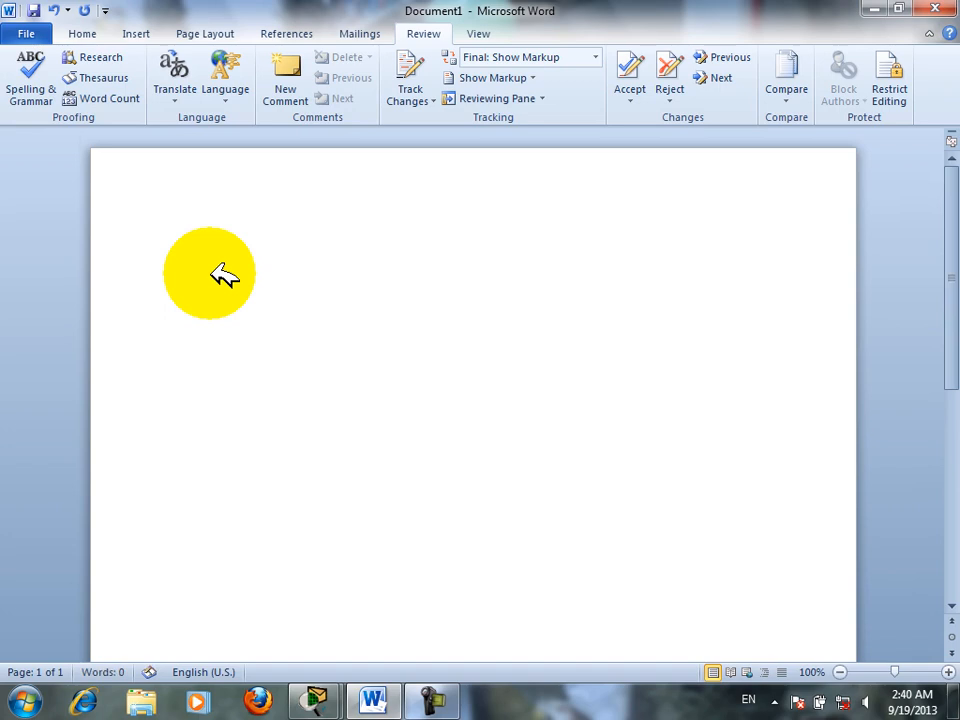
pyautogui.press('Return')
pyautogui.press('Return')
pyautogui.press('Return')
pyautogui.press('Return')
pyautogui.press('Return')
pyautogui.press('Return')
pyautogui.press('Return')
pyautogui.press('Return')
pyautogui.press('Return')
pyautogui.press('Return')
pyautogui.press('Return')
pyautogui.press('Return')
pyautogui.press('Return')
pyautogui.press('Return')
pyautogui.press('Return')
pyautogui.press('Return')
pyautogui.press('Return')
pyautogui.press('BackSpace')
pyautogui.press('BackSpace')
pyautogui.press('BackSpace')
pyautogui.press('BackSpace')
pyautogui.press('BackSpace')
pyautogui.press('Return')
pyautogui.press('Return')
pyautogui.press('Return')
pyautogui.press('Return')
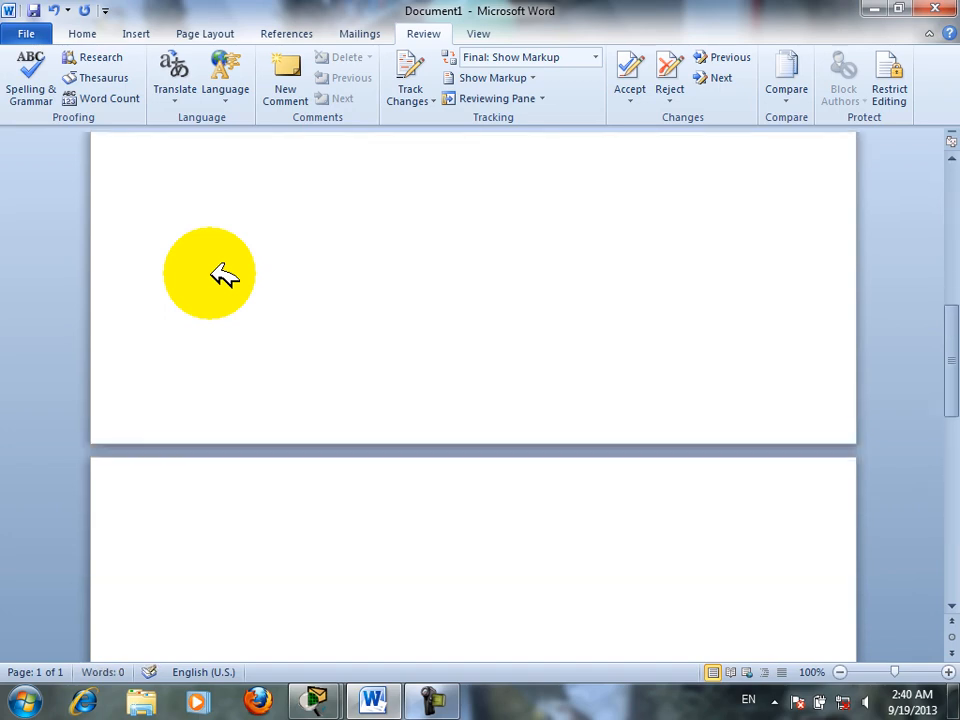
pyautogui.press('BackSpace')
pyautogui.press('BackSpace')
pyautogui.press('BackSpace')
pyautogui.press('BackSpace')
pyautogui.press('BackSpace')
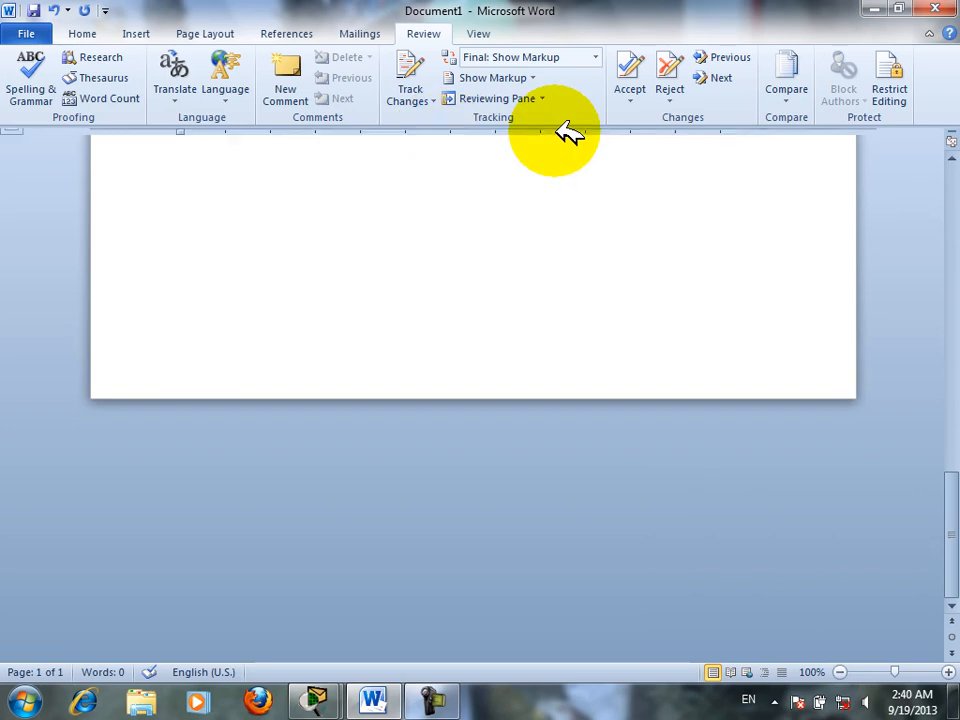
# Write a filler paragraph of repeated "m" with "kjksj kjfaks fskdf jsdkfsdjfksd fskfjasd" in between, ending exactly at the end of the page's last line
pyautogui.write('mmmmmmmmmmmmmmmmmmmmmmmmmmmmmmmmmmmmmmmmmmm')
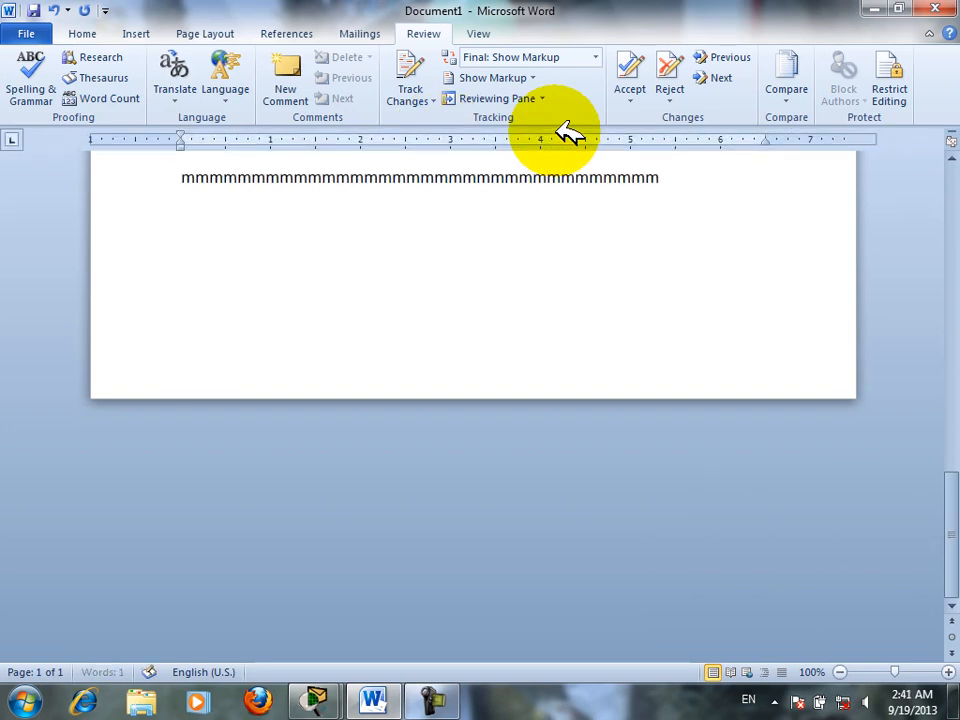
pyautogui.write('mmmmmmmmmmmmmmmmmmmmmmmmmmmmkjksj k')
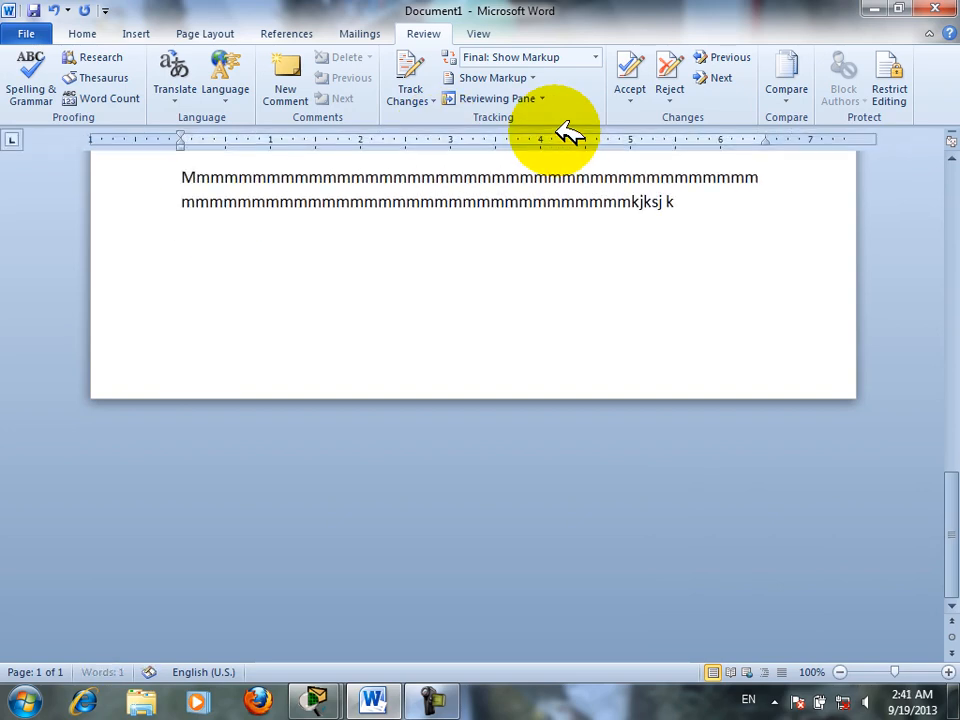
pyautogui.write('mmmmmmmmmmmmmmmmmmmmmmmmmmmmmmmmmmmmmmmmmmmmm')
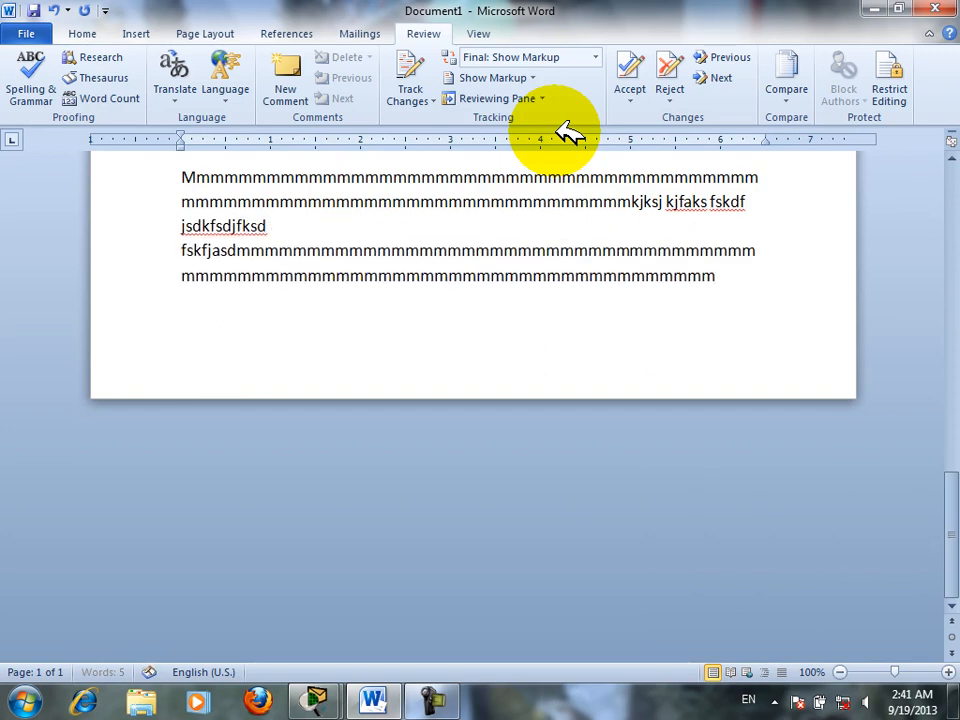
pyautogui.write('mmmmmmmmmmmmmmmmmmmmmmmmmmmmmmmm')
pyautogui.press('BackSpace')
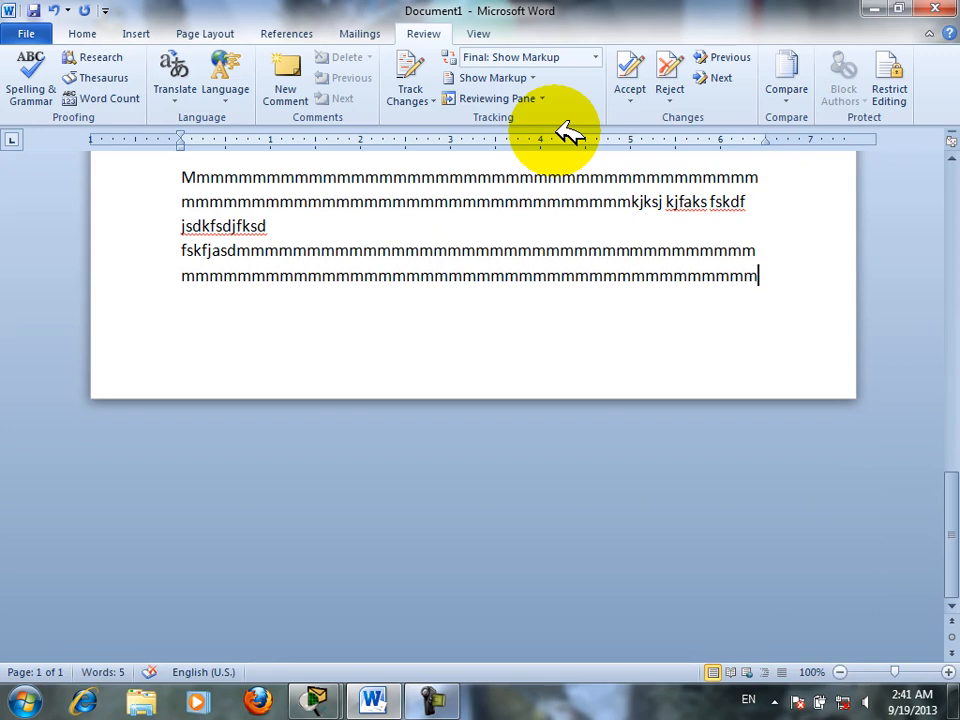
# Test widow/orphan control by adding one extra "m" to the filler paragraph and deleting it again
pyautogui.write('m')
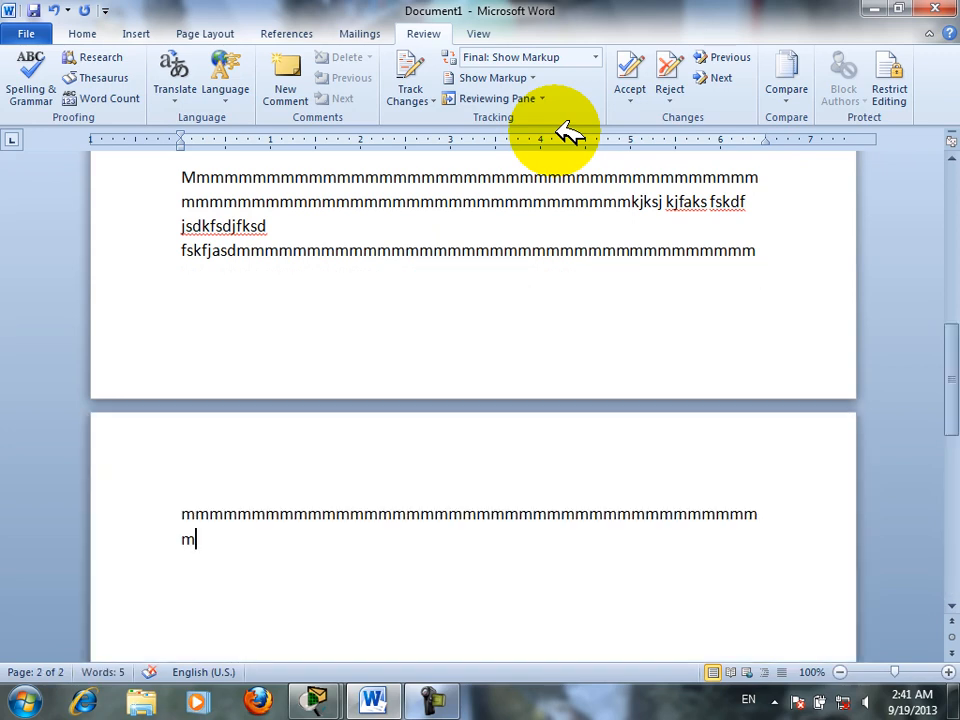
pyautogui.press('BackSpace')
pyautogui.write('m')
pyautogui.press('BackSpace')
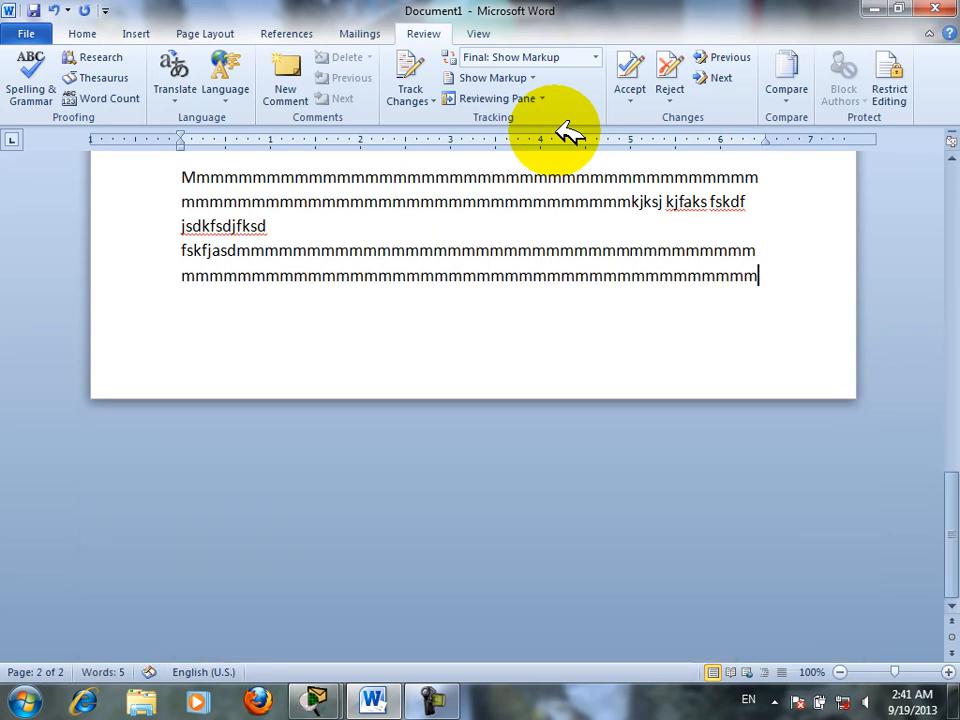
# Turn off Widow/Orphan control and turn on Keep with next for the filler paragraph, and apply the settings
pyautogui.click(80, 34)
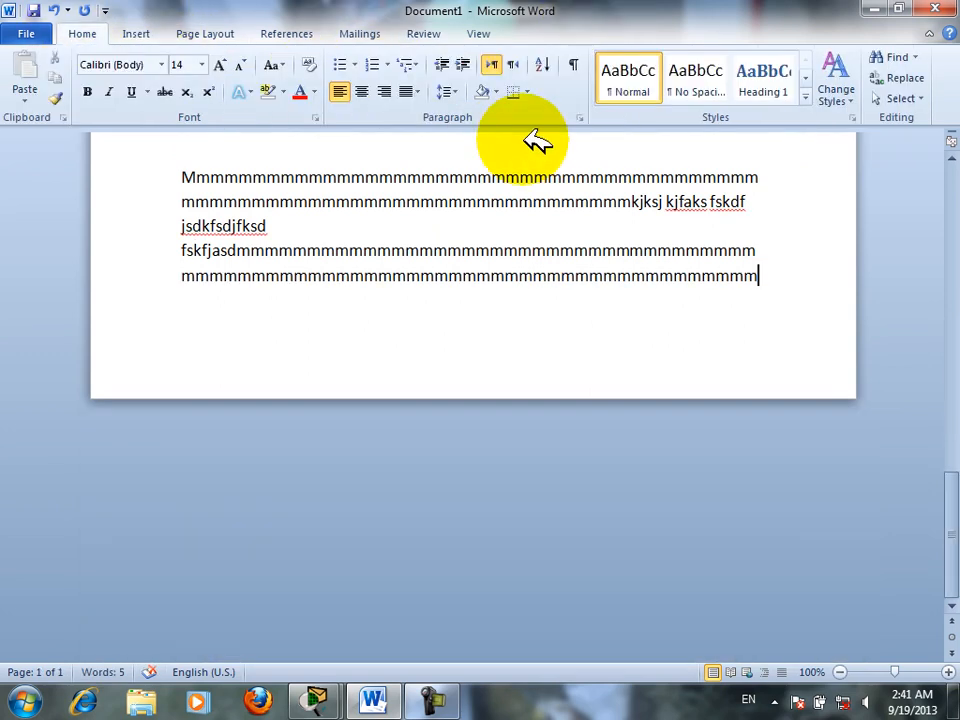
pyautogui.click(579, 118)
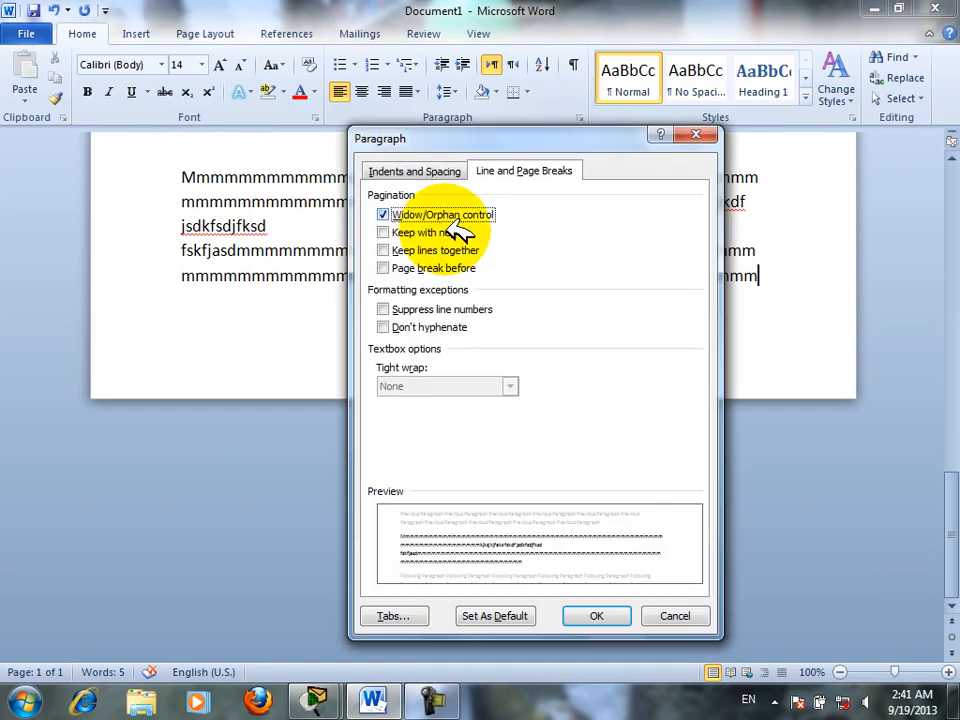
pyautogui.click(427, 213)
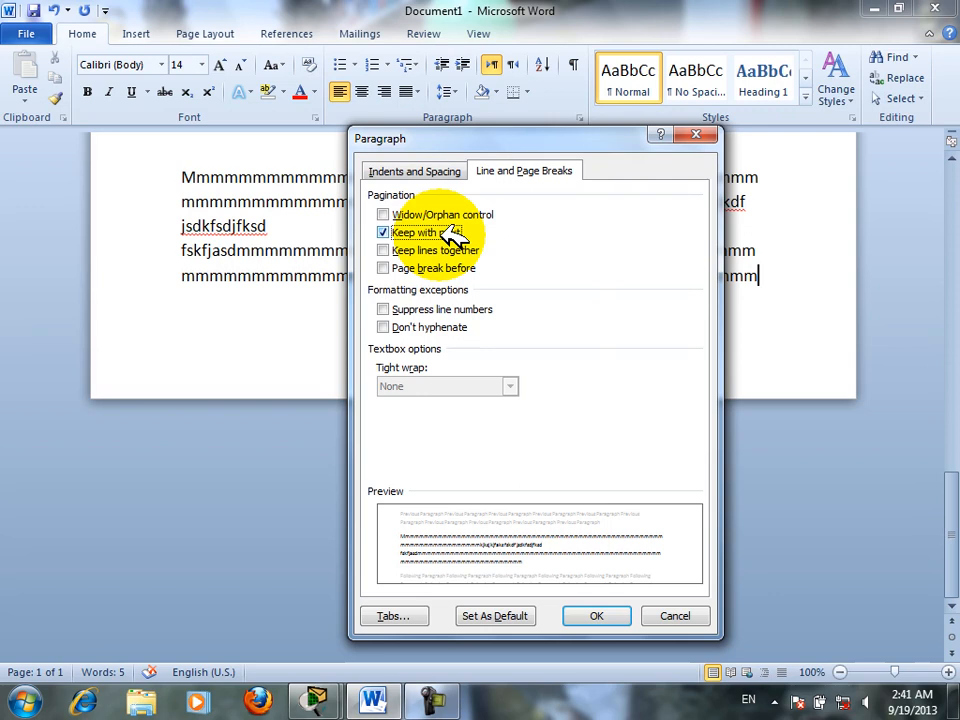
pyautogui.click(596, 615)
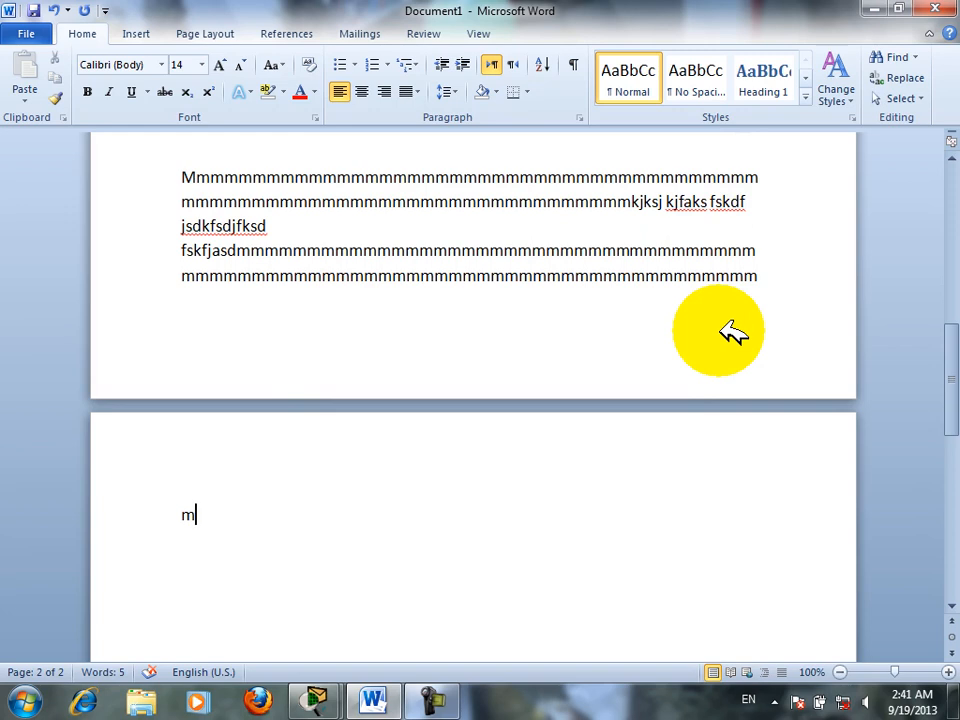
# Delete the overflow "m" letters from the second page so the paragraph ends on the first page's last line
pyautogui.press('BackSpace')
pyautogui.press('BackSpace')
pyautogui.press('BackSpace')
pyautogui.press('BackSpace')
pyautogui.press('BackSpace')
pyautogui.press('BackSpace')
pyautogui.press('BackSpace')
pyautogui.press('BackSpace')
pyautogui.press('BackSpace')
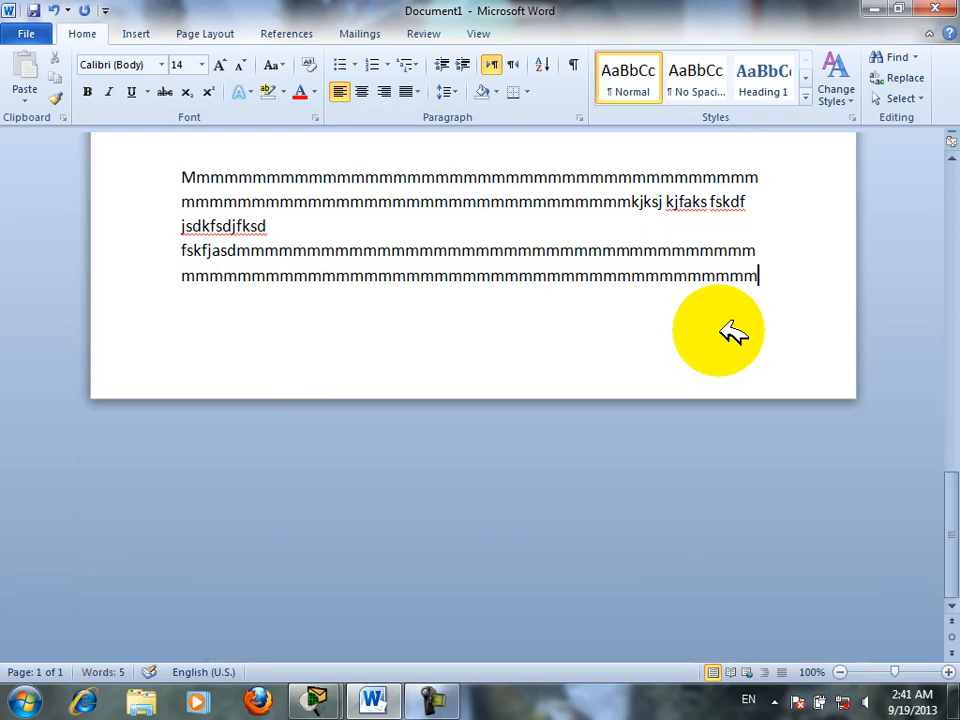
# Switch the filler paragraph from Keep with next to Keep lines together, and remove the extra "m" used to test it
pyautogui.click(579, 118)
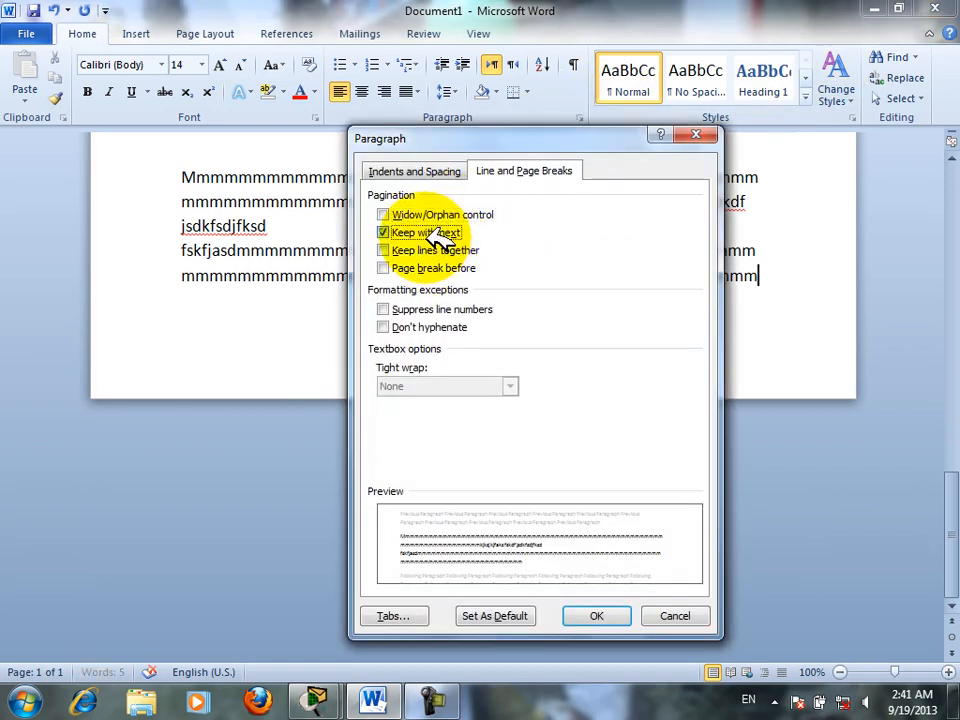
pyautogui.click(432, 234)
pyautogui.click(448, 250)
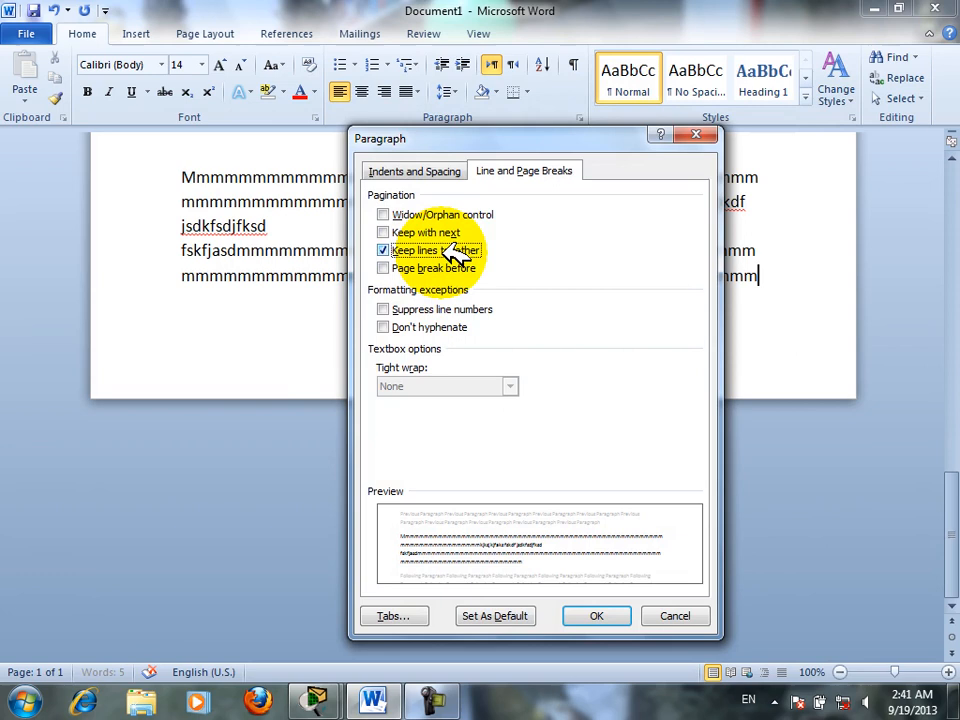
pyautogui.click(603, 616)
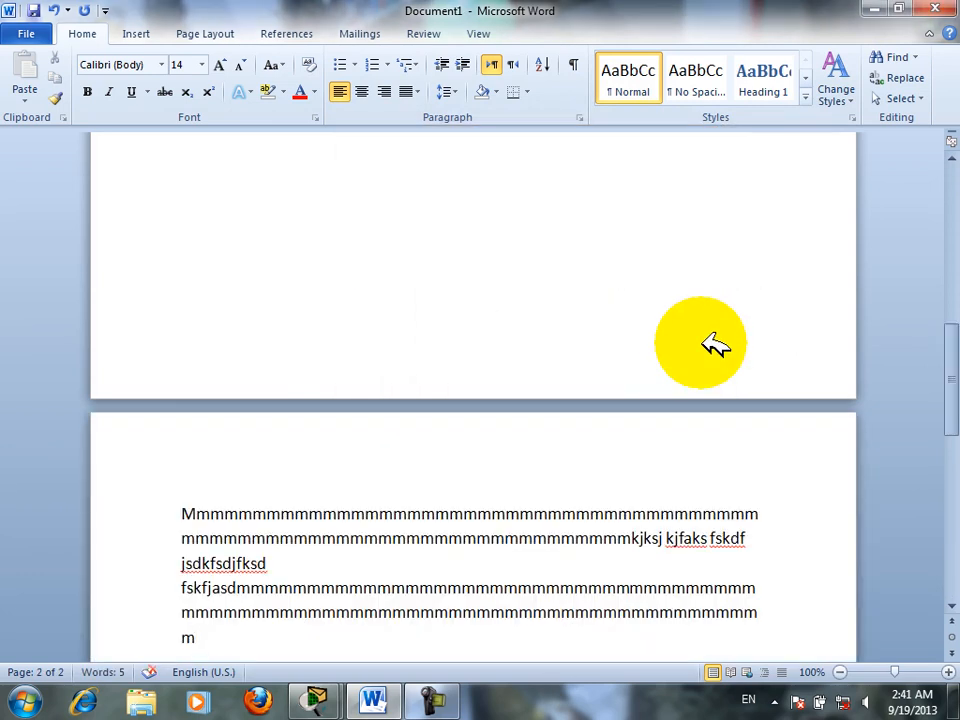
pyautogui.press('BackSpace')
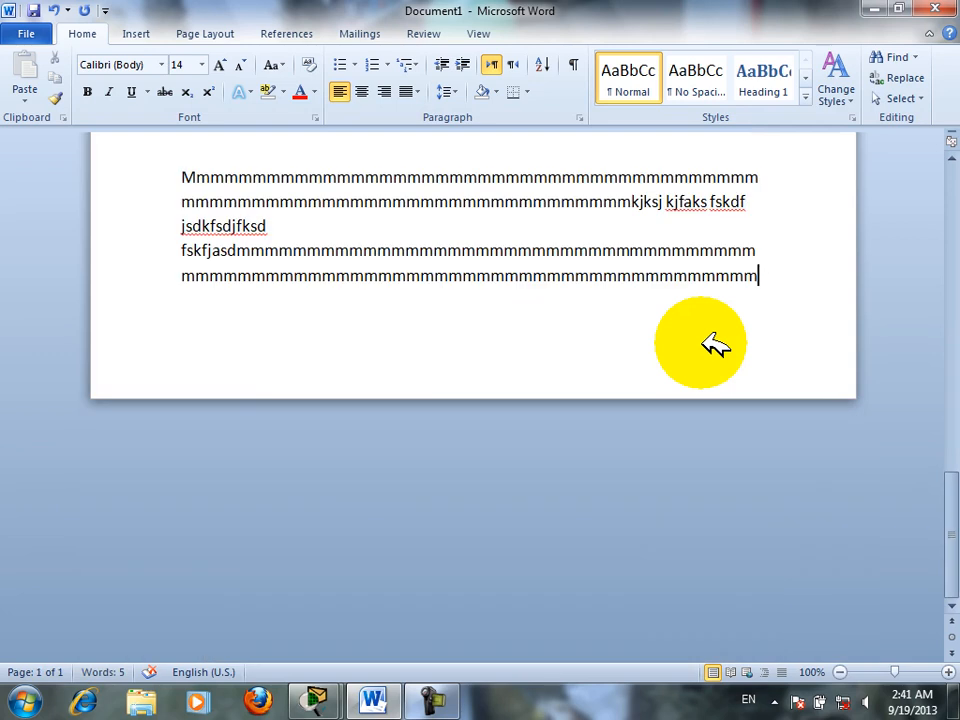
# Turn off Keep lines together and turn on Page break before for the filler paragraph, and apply the settings
pyautogui.click(579, 118)
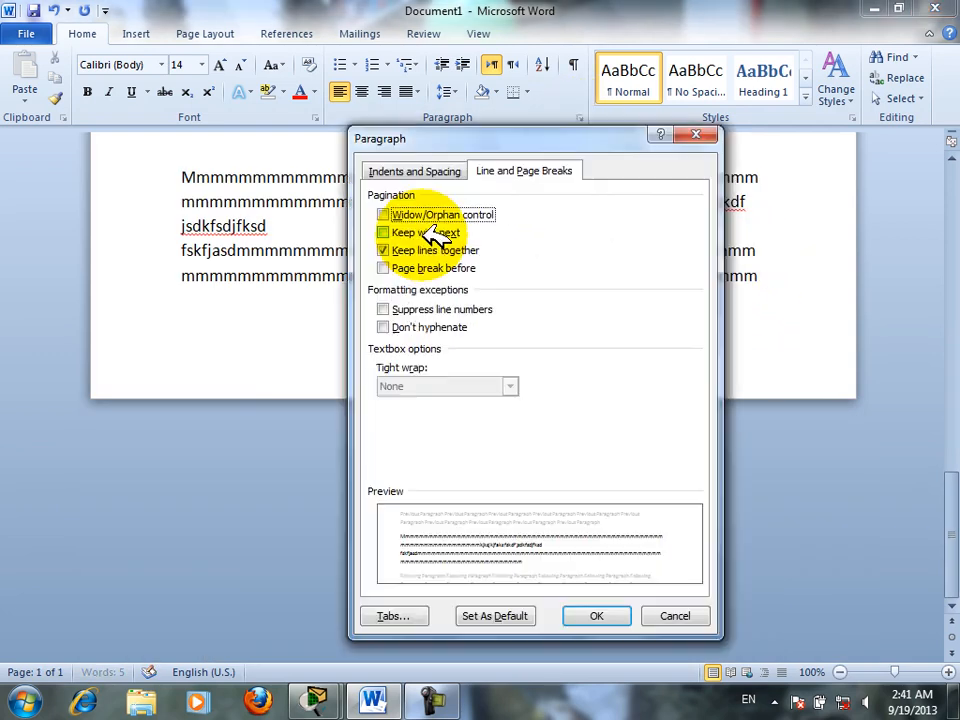
pyautogui.click(428, 250)
pyautogui.click(410, 214)
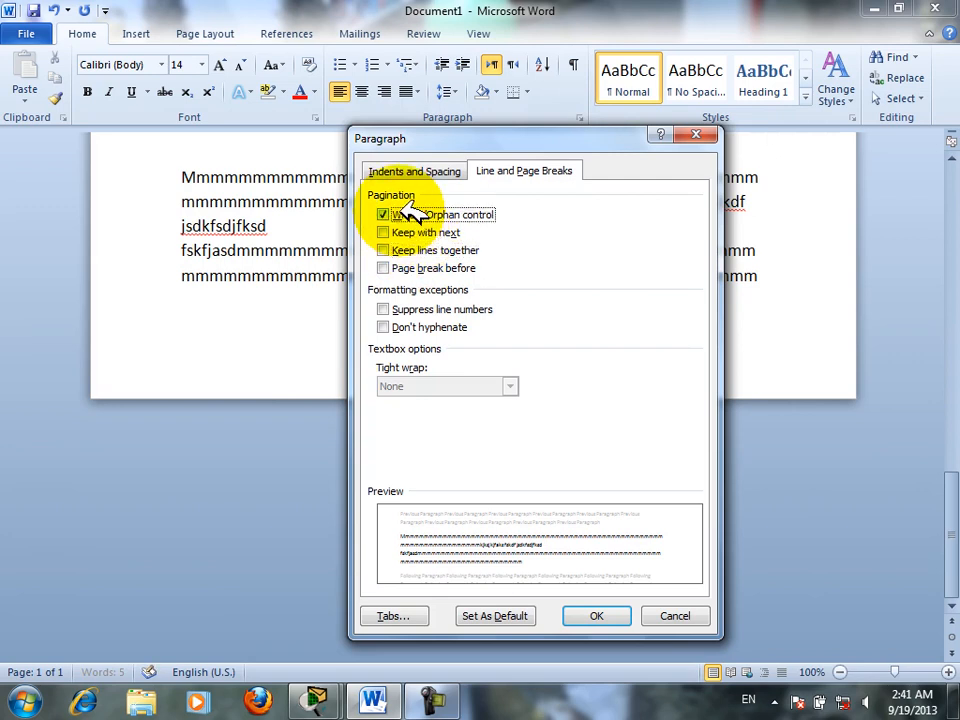
pyautogui.click(410, 214)
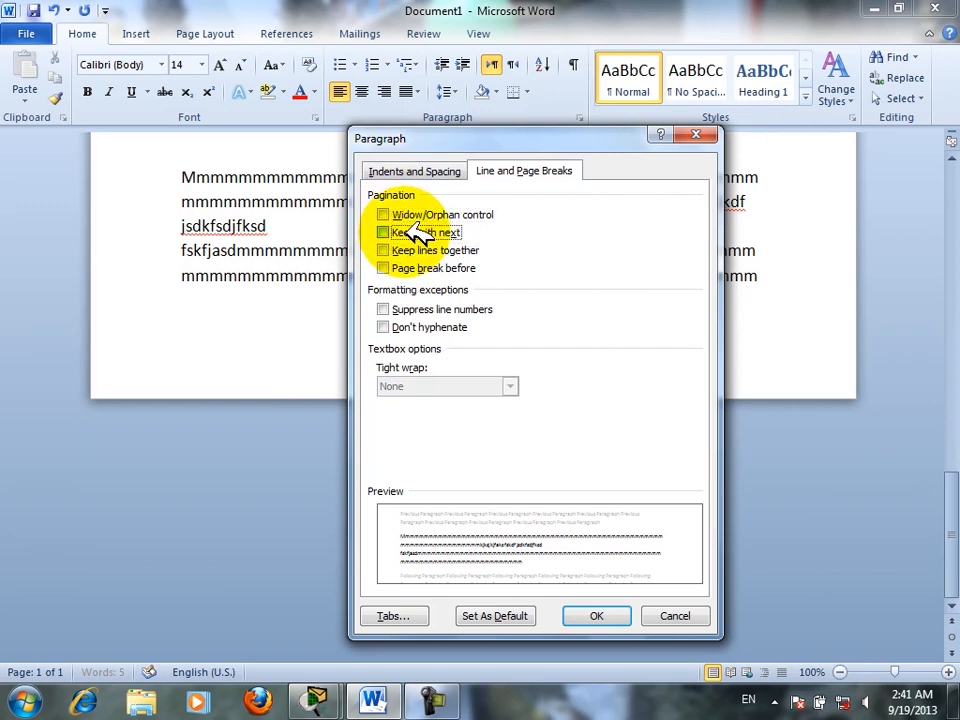
pyautogui.click(433, 249)
pyautogui.click(426, 231)
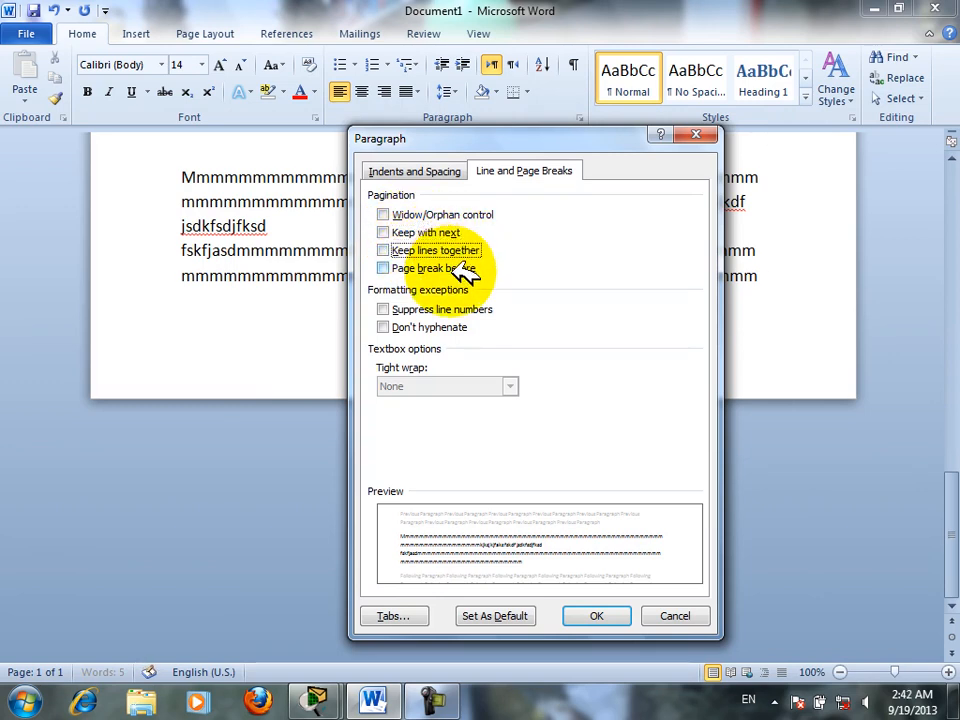
pyautogui.click(464, 269)
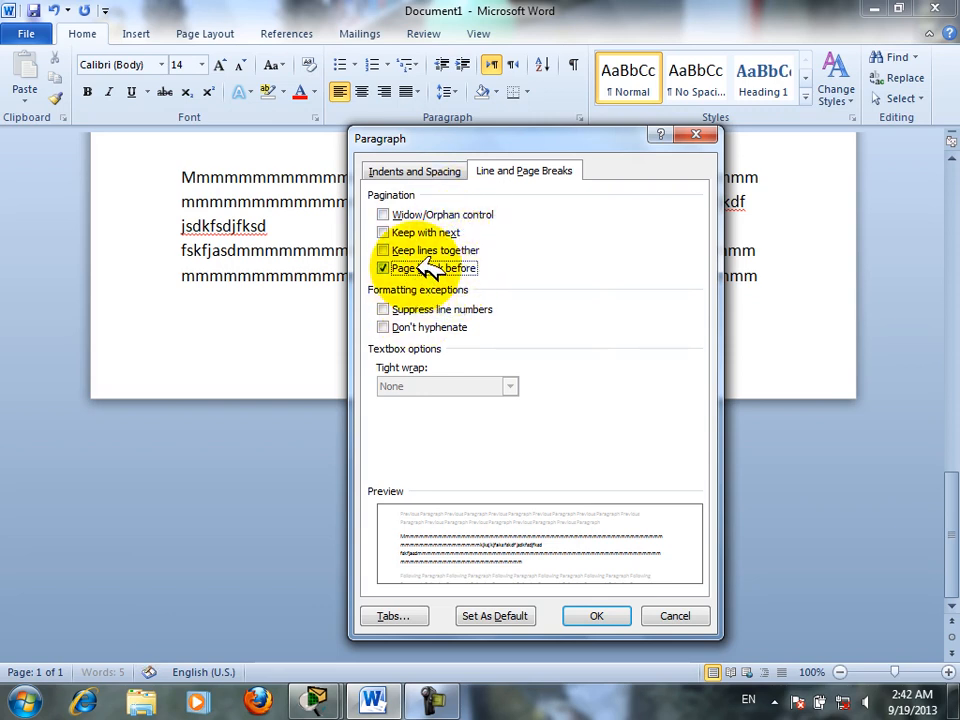
pyautogui.click(600, 620)
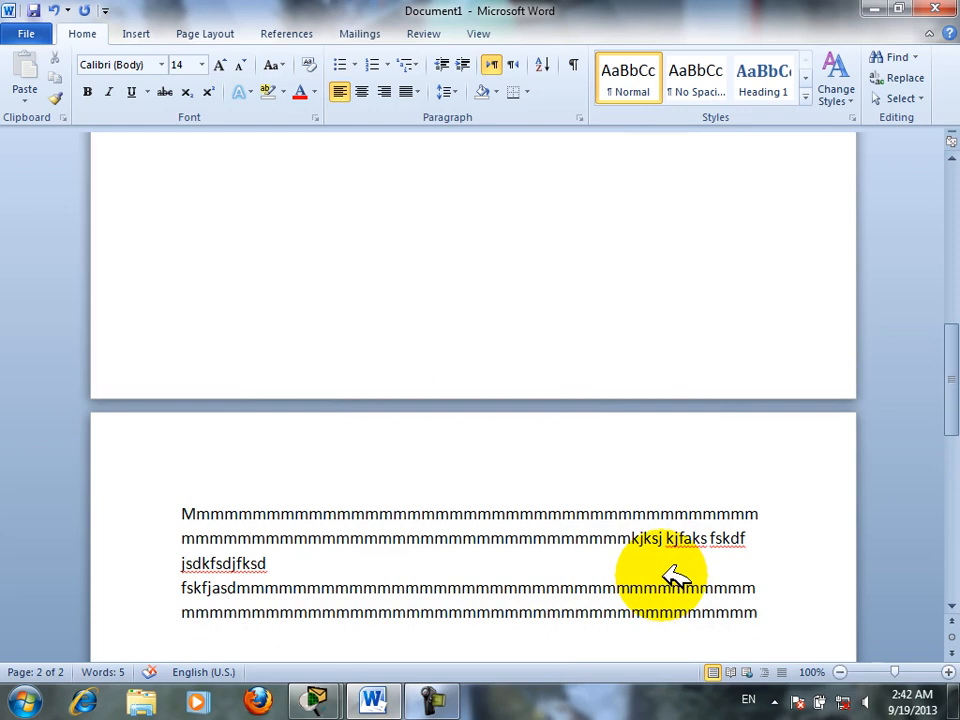
# Undo the page break before the filler paragraph and review its line and page break settings without changing them
pyautogui.hotkey('ctrl', 'z')
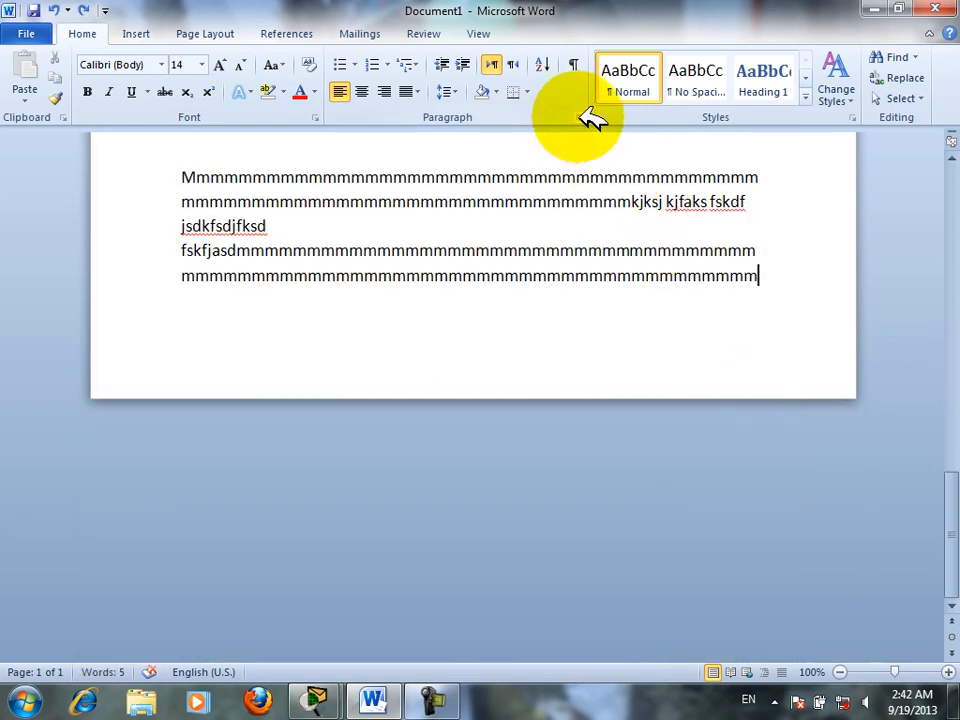
pyautogui.click(579, 117)
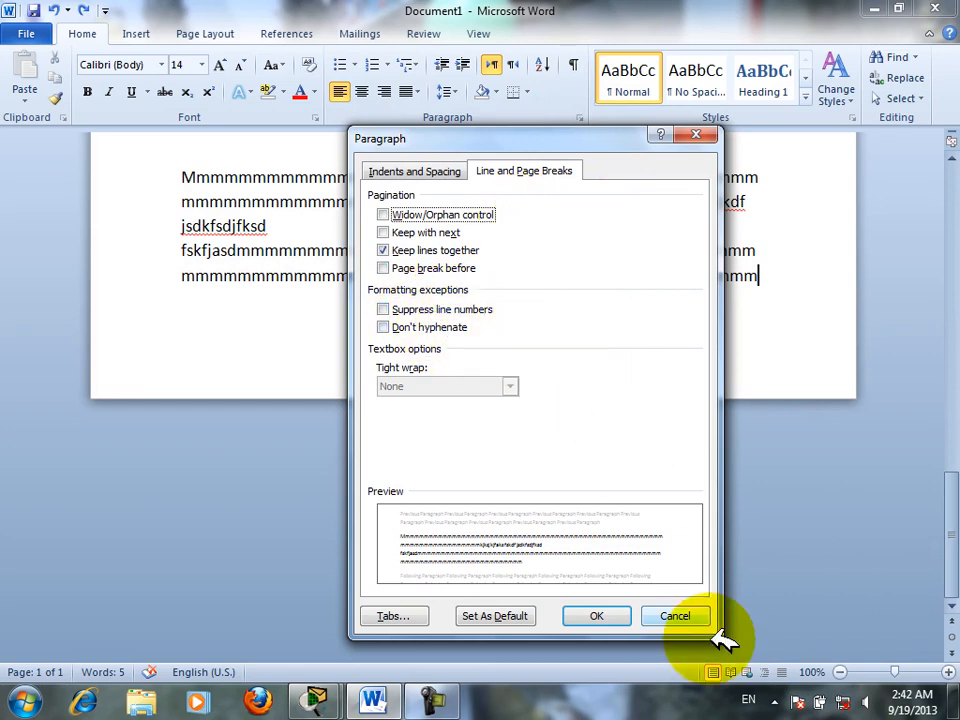
pyautogui.click(675, 615)
# Replace the whole document content with sample paragraphs generated by =rand()
pyautogui.hotkey('ctrl', 'a')
pyautogui.press('Delete')
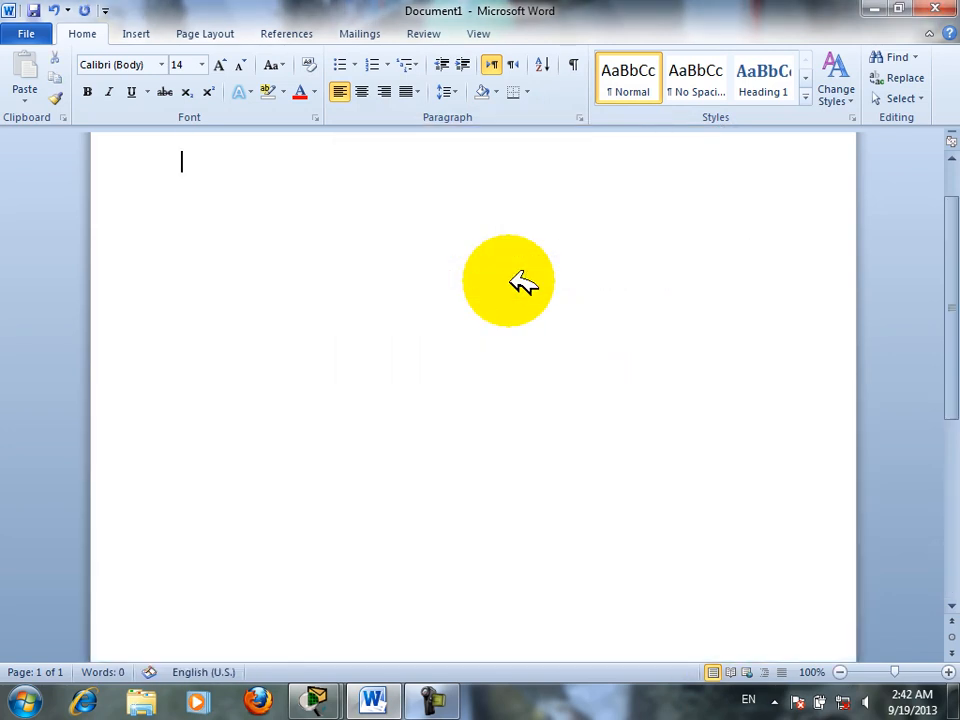
pyautogui.write('=rand(')
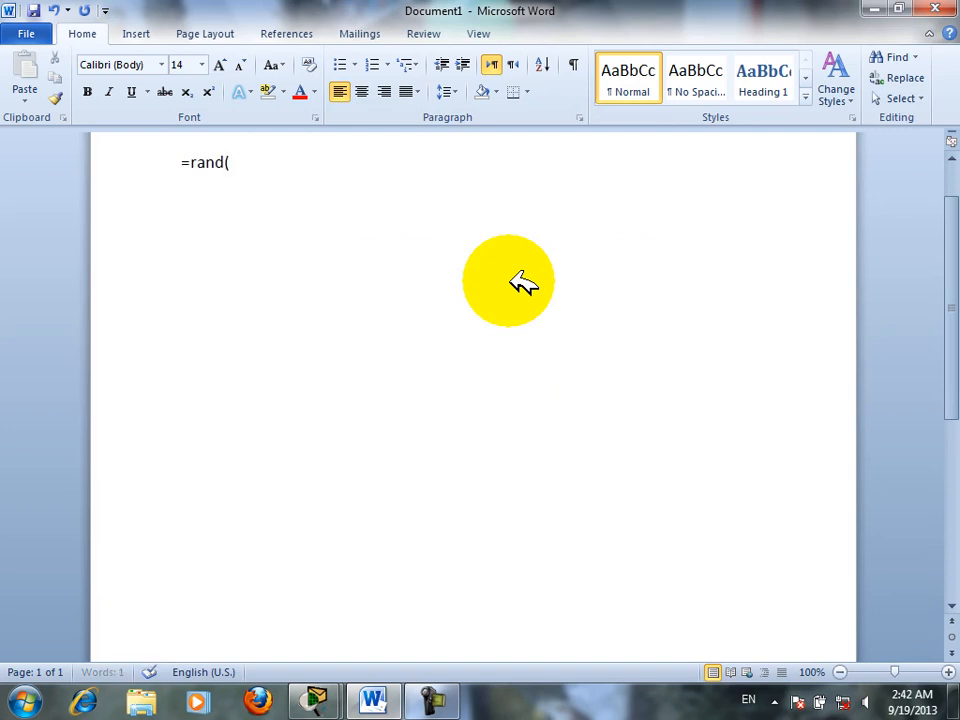
pyautogui.write(')')
pyautogui.press('Return')
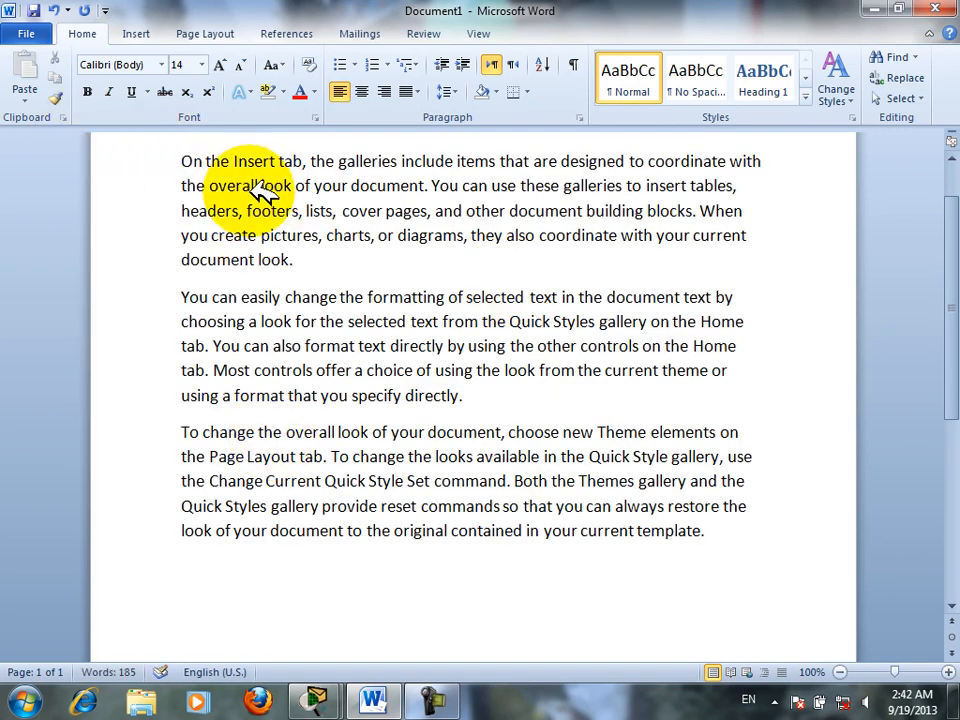
# Turn on continuous line numbering for the document
pyautogui.click(222, 34)
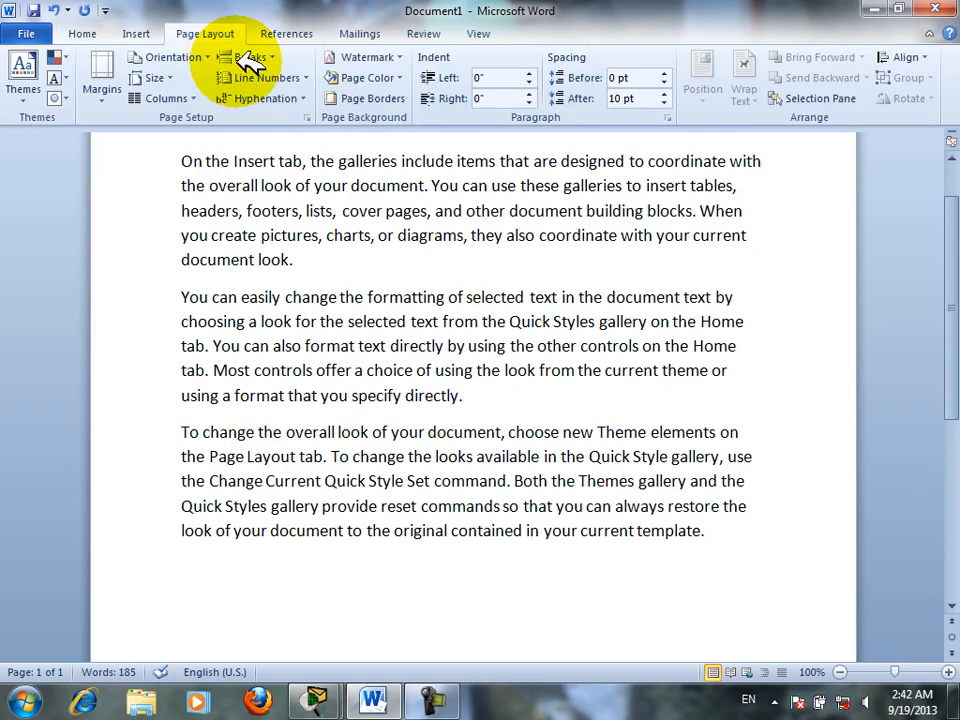
pyautogui.click(300, 78)
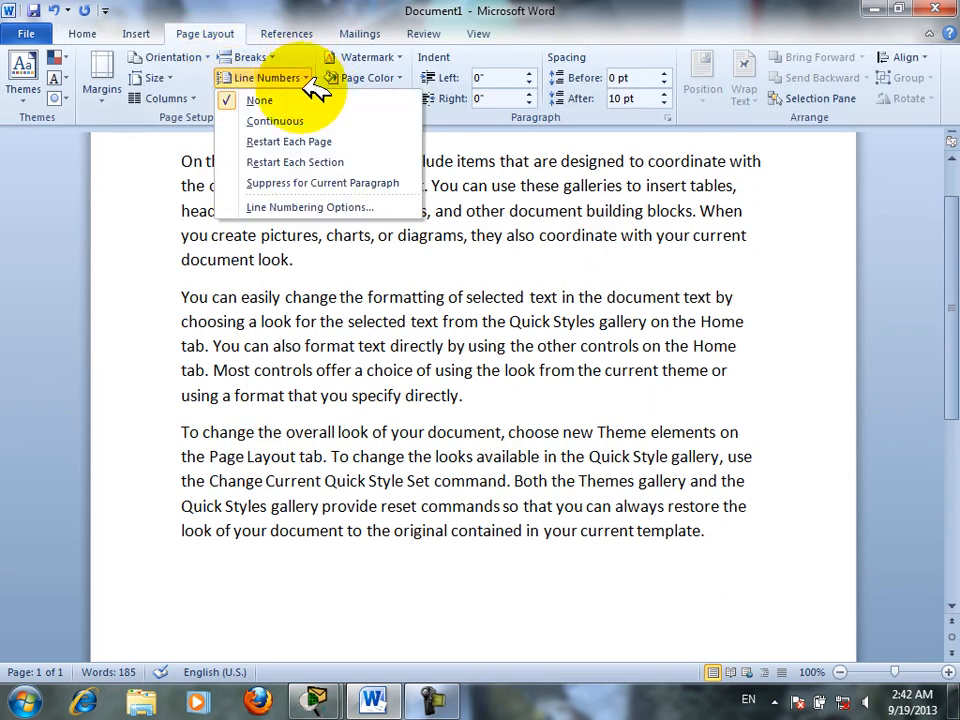
pyautogui.click(290, 120)
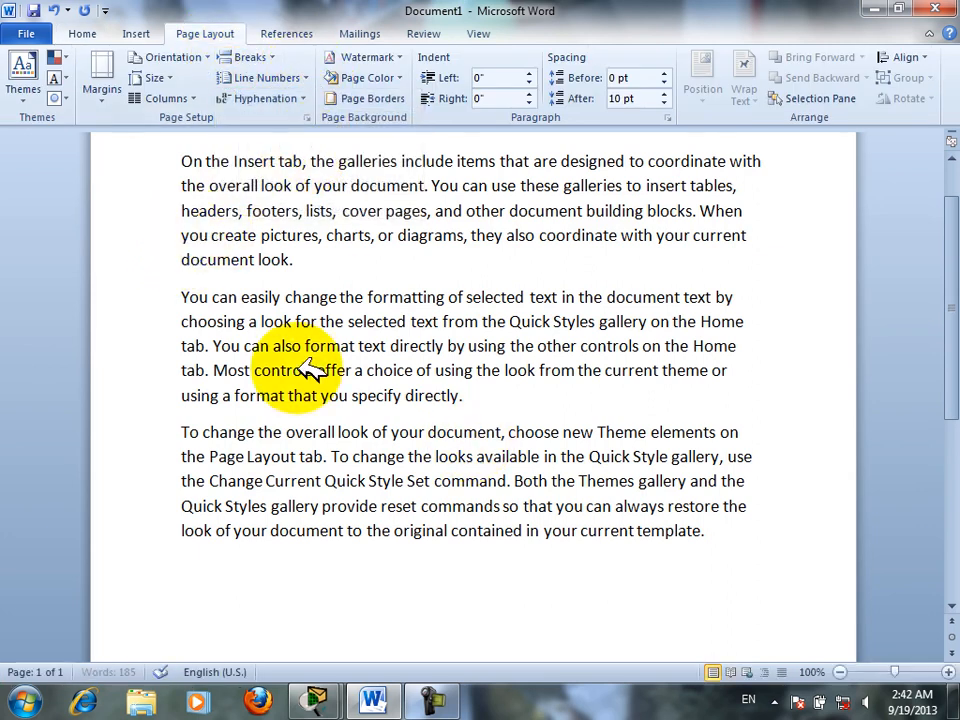
pyautogui.scroll(2, 230, 285)
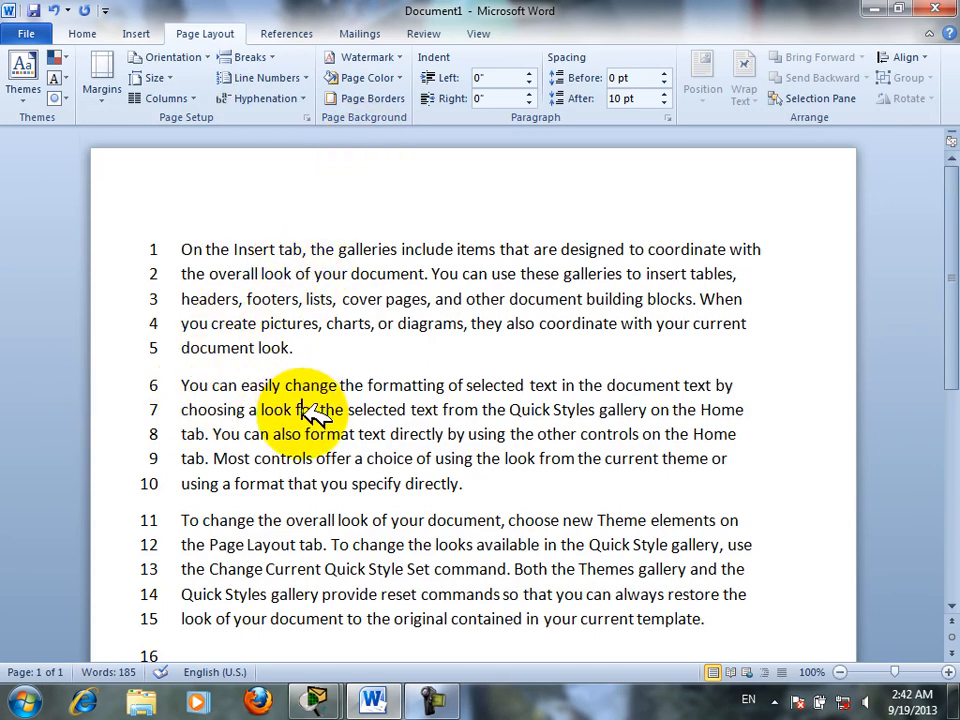
# Suppress line numbers for the second paragraph, the one beginning "You can easily change", and apply the settings
pyautogui.click(88, 33)
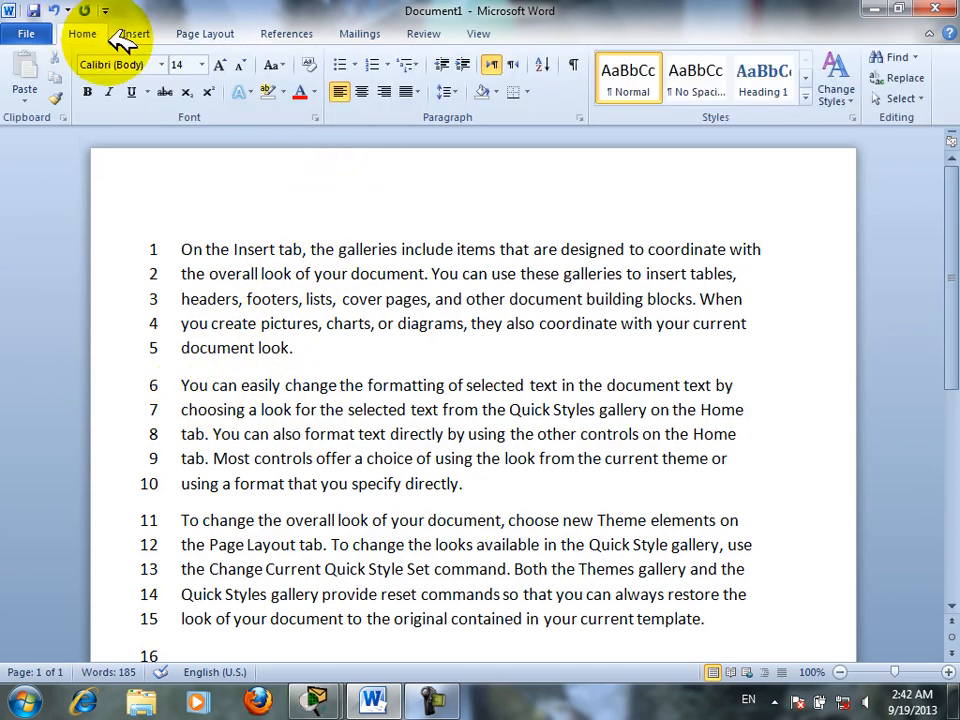
pyautogui.click(579, 117)
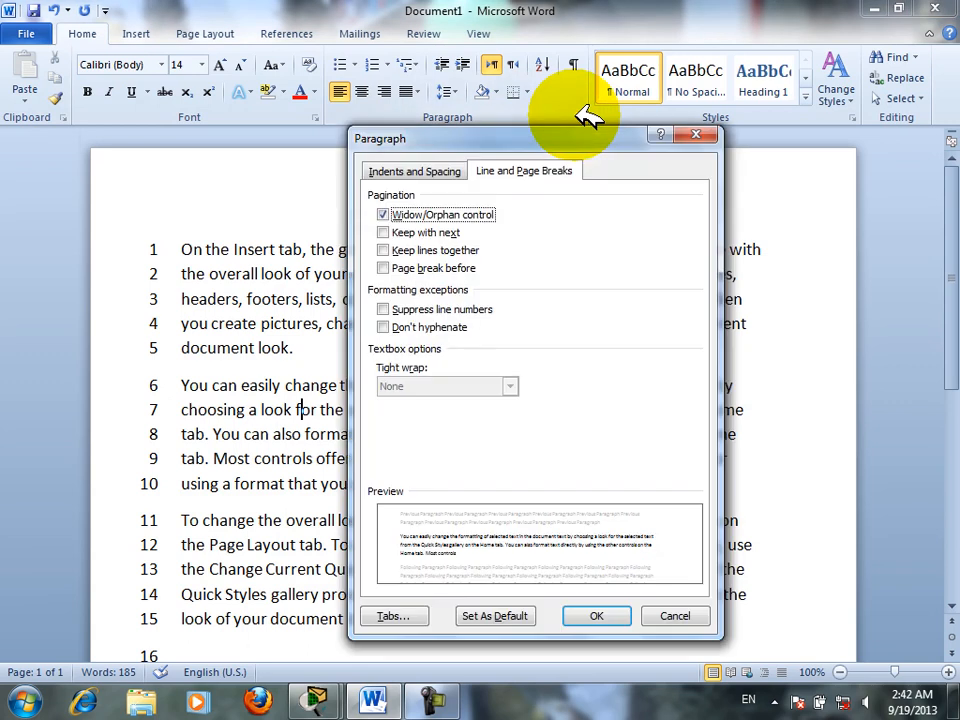
pyautogui.click(447, 311)
pyautogui.click(603, 617)
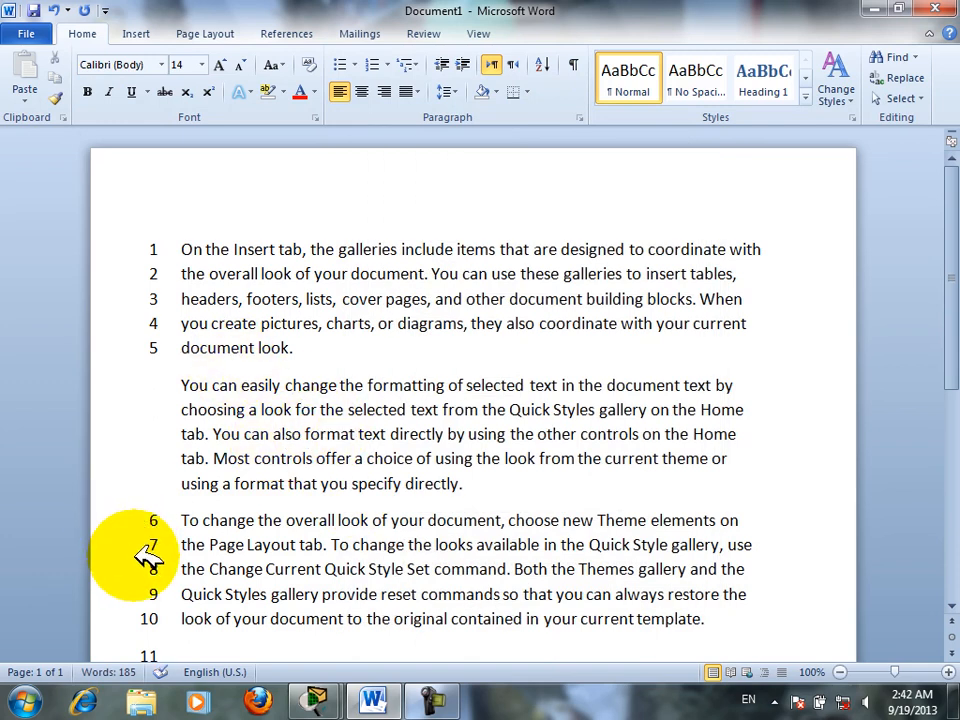
# Turn off Suppress line numbers for the second paragraph and apply the settings
pyautogui.click(579, 118)
pyautogui.click(431, 313)
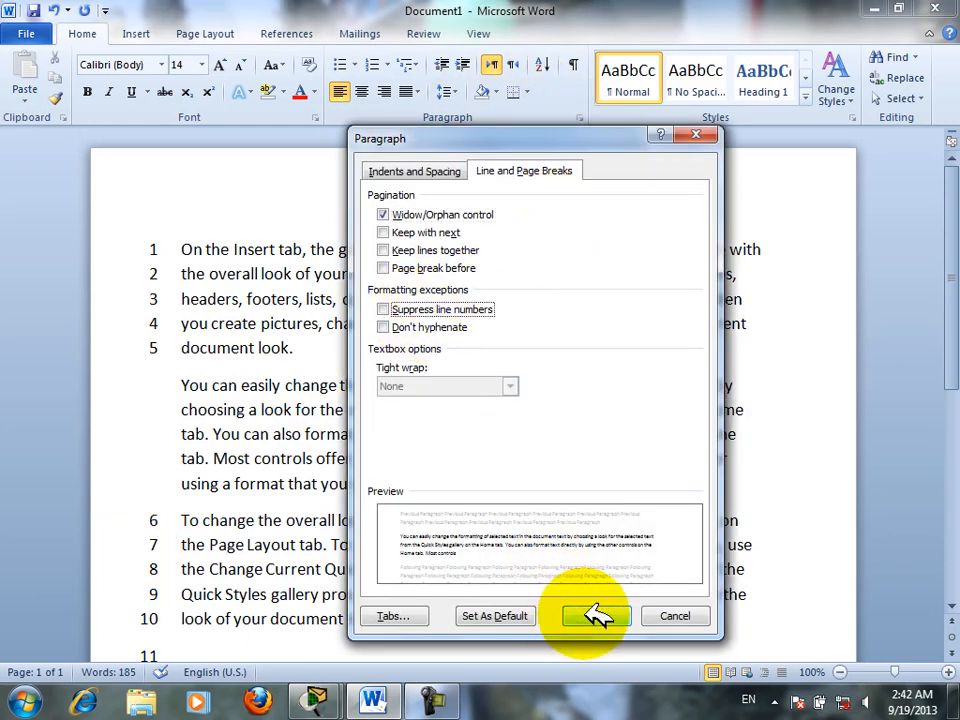
pyautogui.press('Return')
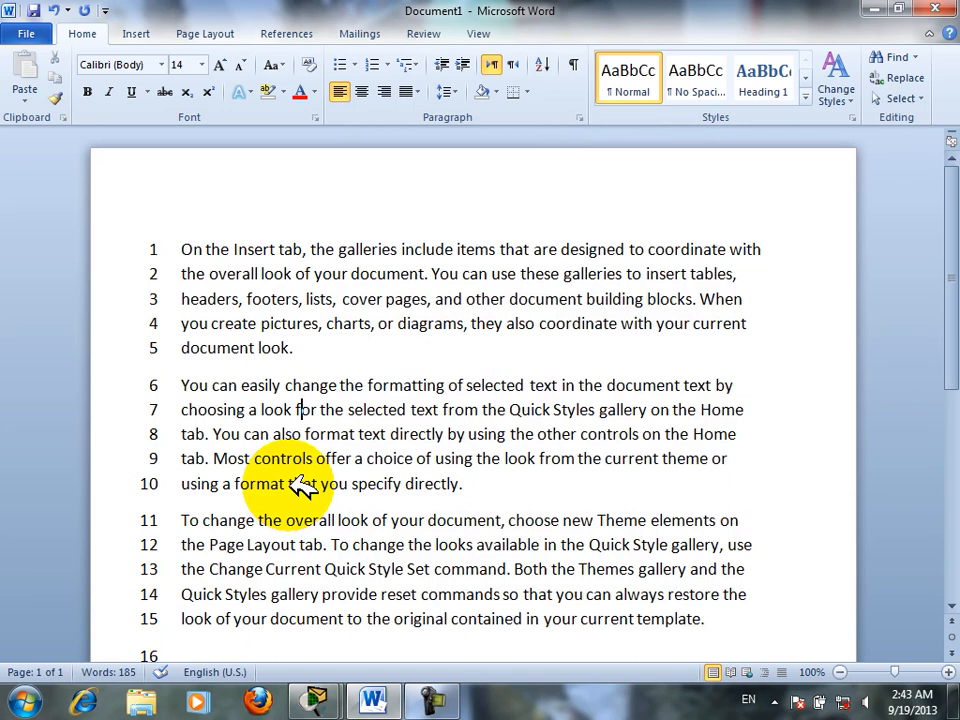
# Delete the whole document content and set line numbering to None
pyautogui.hotkey('ctrl', 'a')
pyautogui.press('Delete')
pyautogui.click(218, 33)
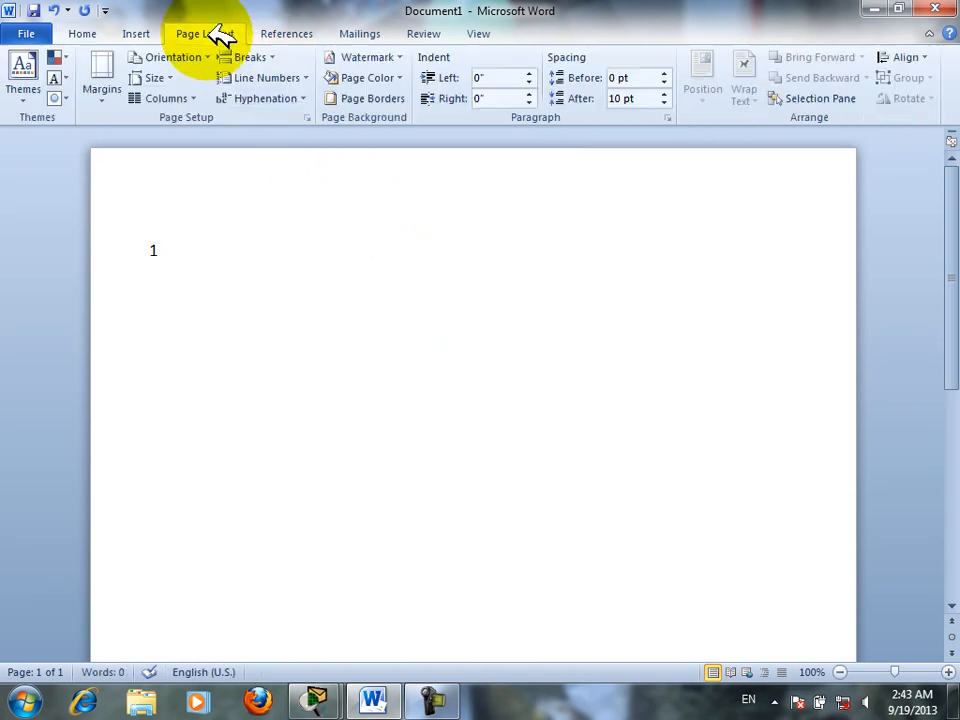
pyautogui.click(283, 78)
pyautogui.click(293, 99)
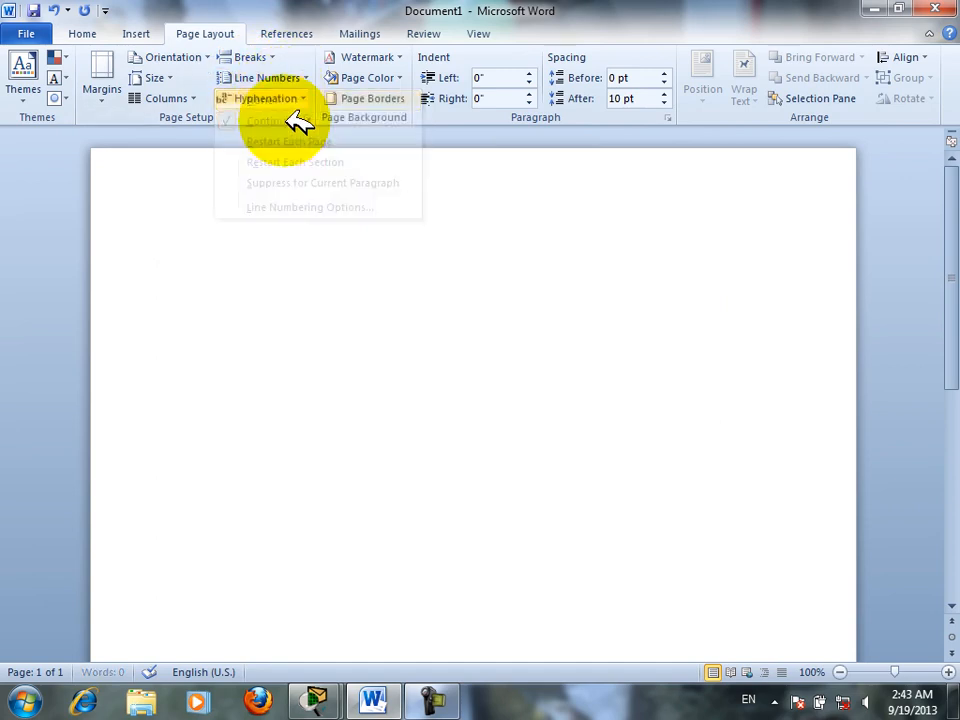
# Set hyphenation to Automatic and fill a line with random filler words ending in "afghanistan" so that it wraps
pyautogui.click(287, 97)
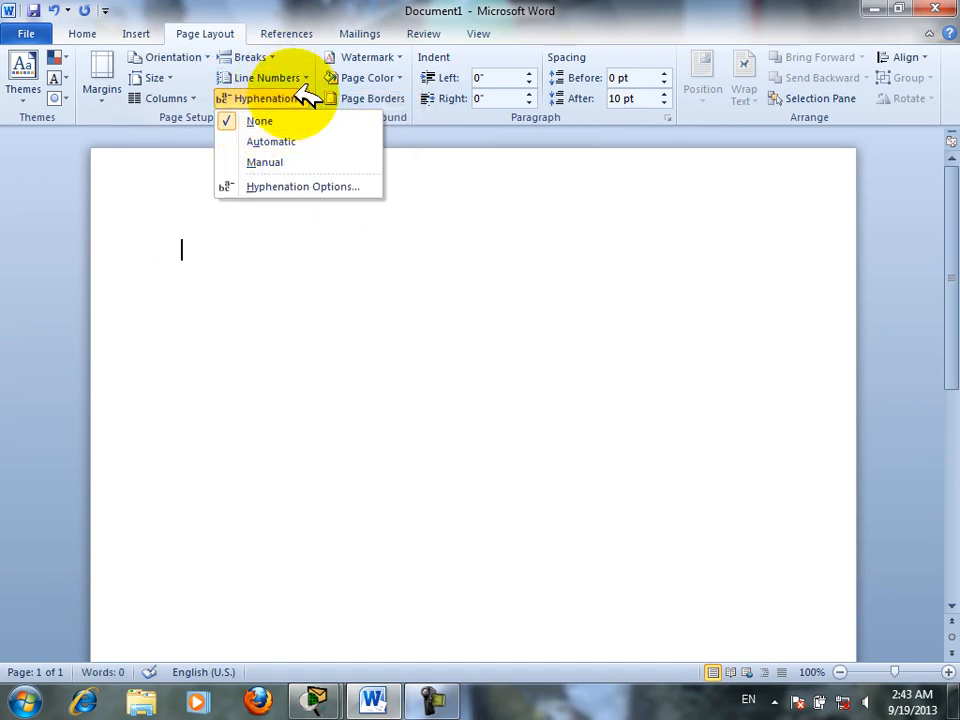
pyautogui.click(297, 142)
pyautogui.write('ldklfksdalsdfdjklsf f')
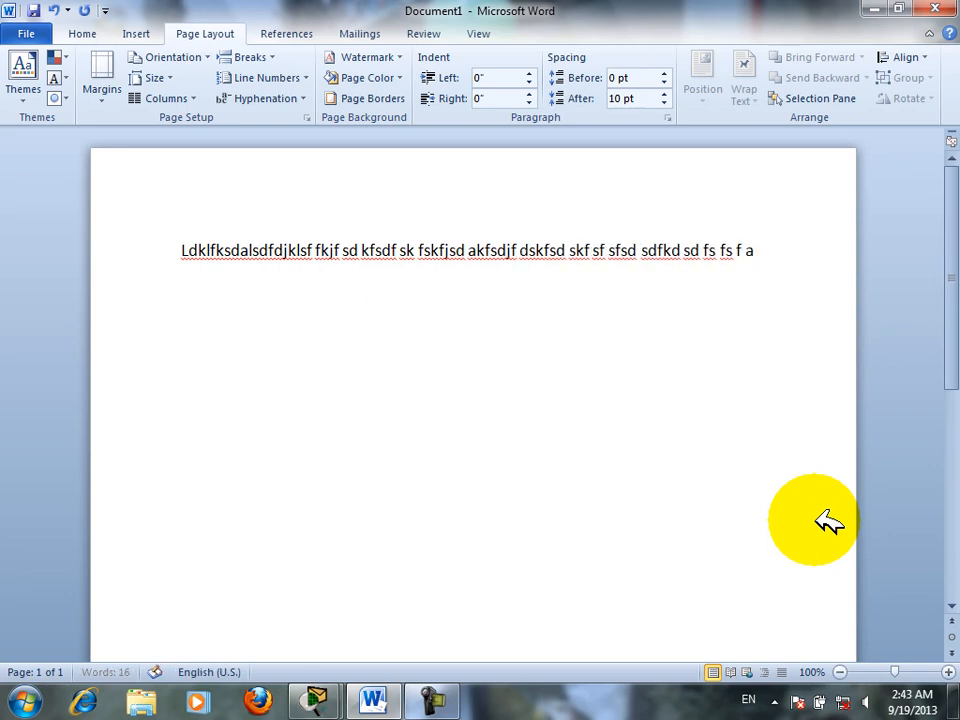
pyautogui.write('ghan')
pyautogui.press('BackSpace')
pyautogui.press('BackSpace')
pyautogui.press('BackSpace')
pyautogui.press('BackSpace')
pyautogui.write('ghan')
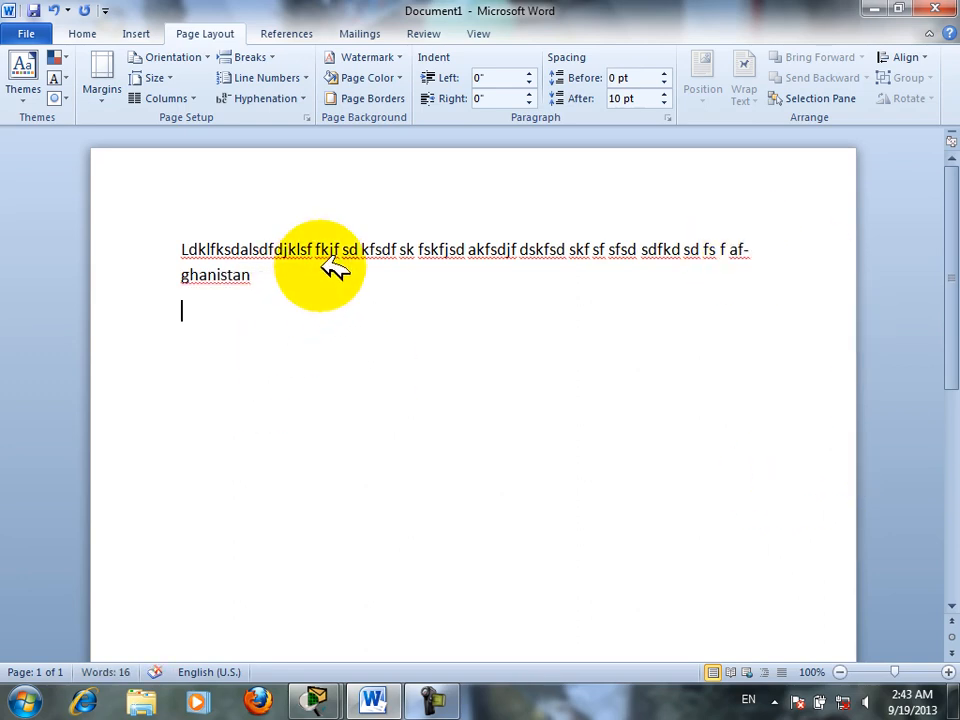
# Check the document's hyphenation setting, and turn on Don't hyphenate for the filler paragraph
pyautogui.click(272, 98)
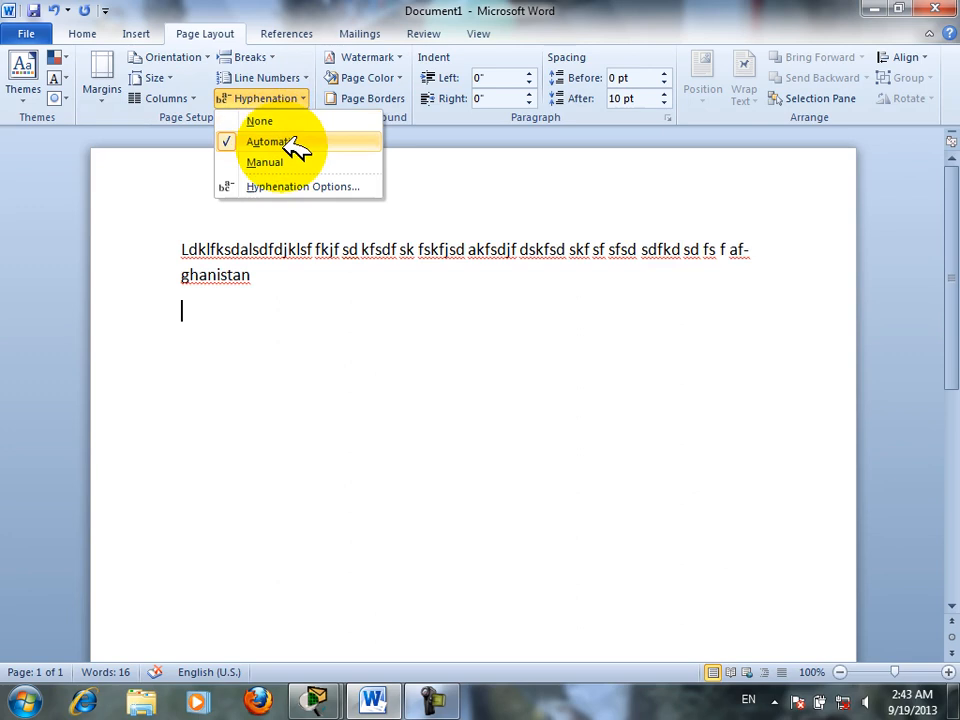
pyautogui.click(268, 279)
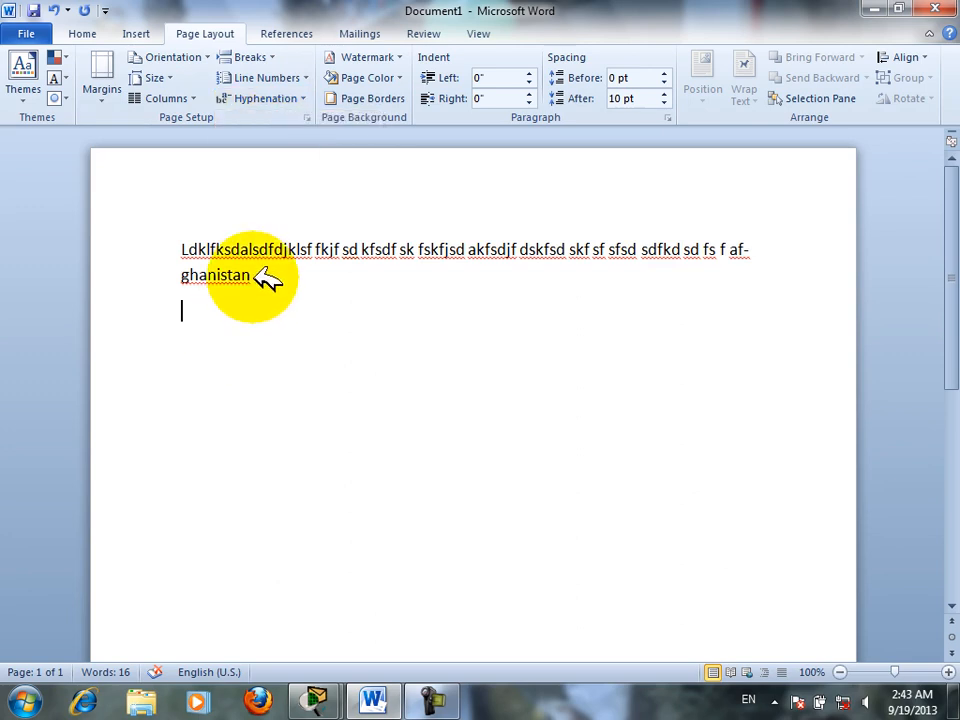
pyautogui.click(272, 98)
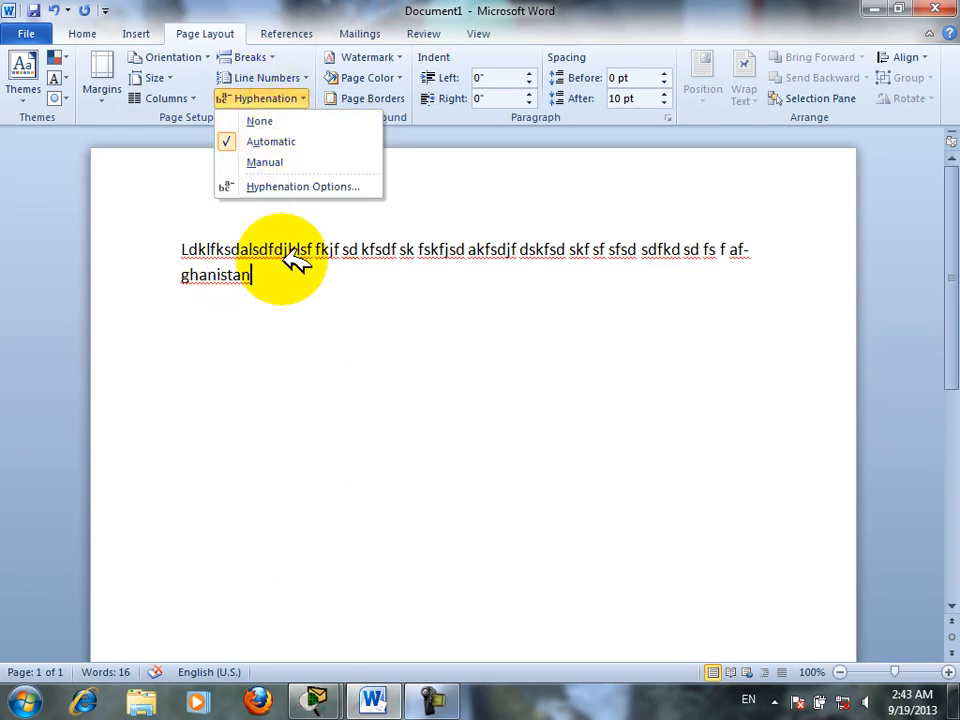
pyautogui.click(287, 280)
pyautogui.click(88, 33)
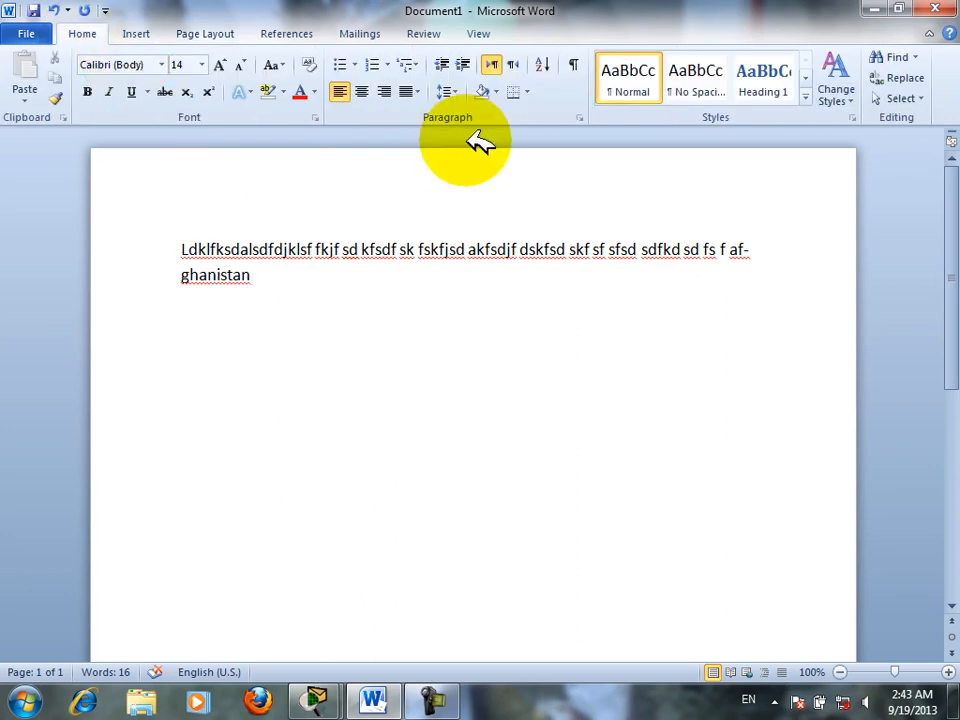
pyautogui.click(580, 117)
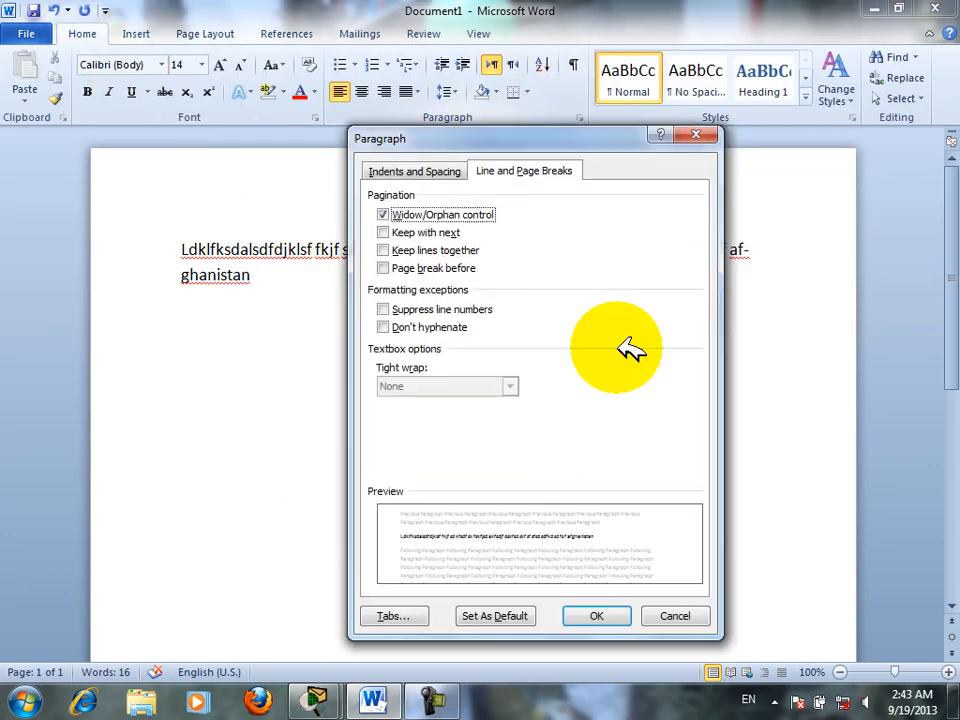
pyautogui.click(465, 328)
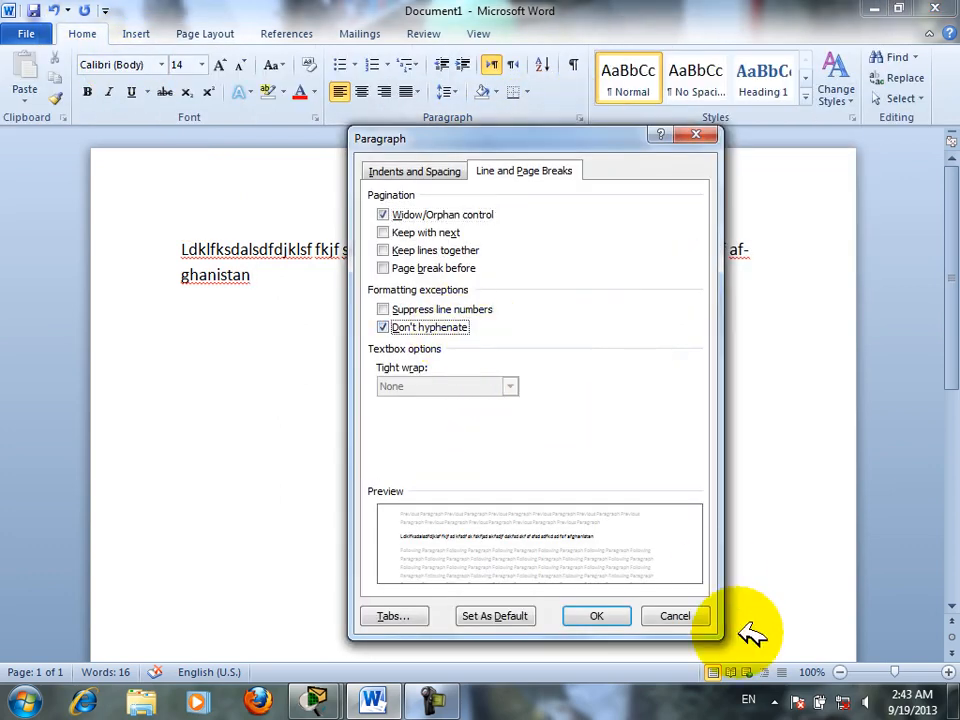
pyautogui.click(603, 616)
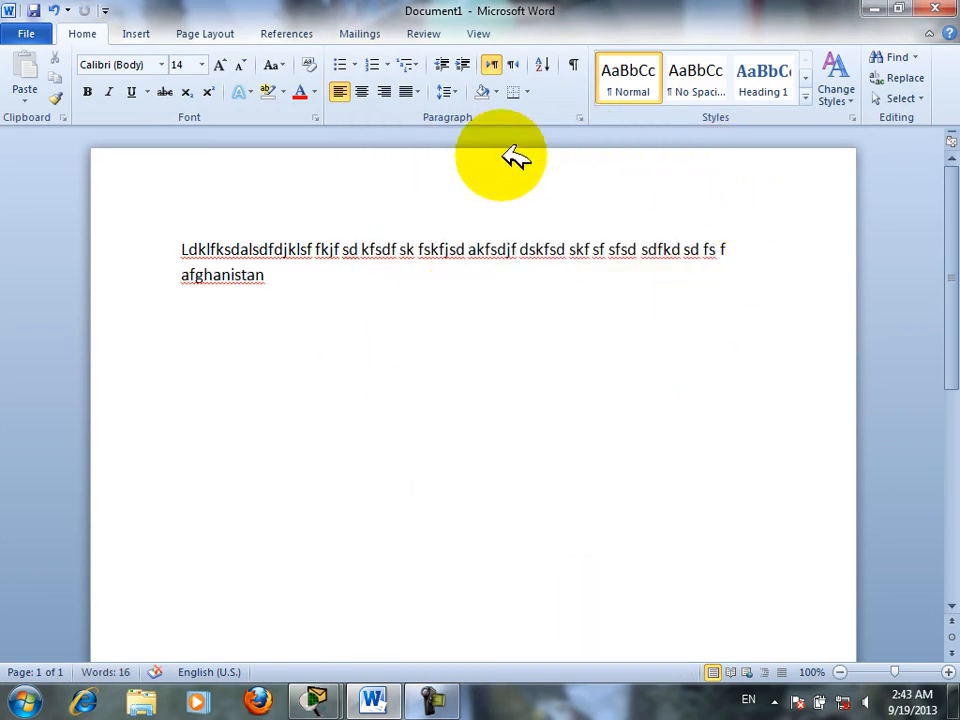
# Turn off Don't hyphenate for the filler paragraph and apply the settings
pyautogui.click(579, 117)
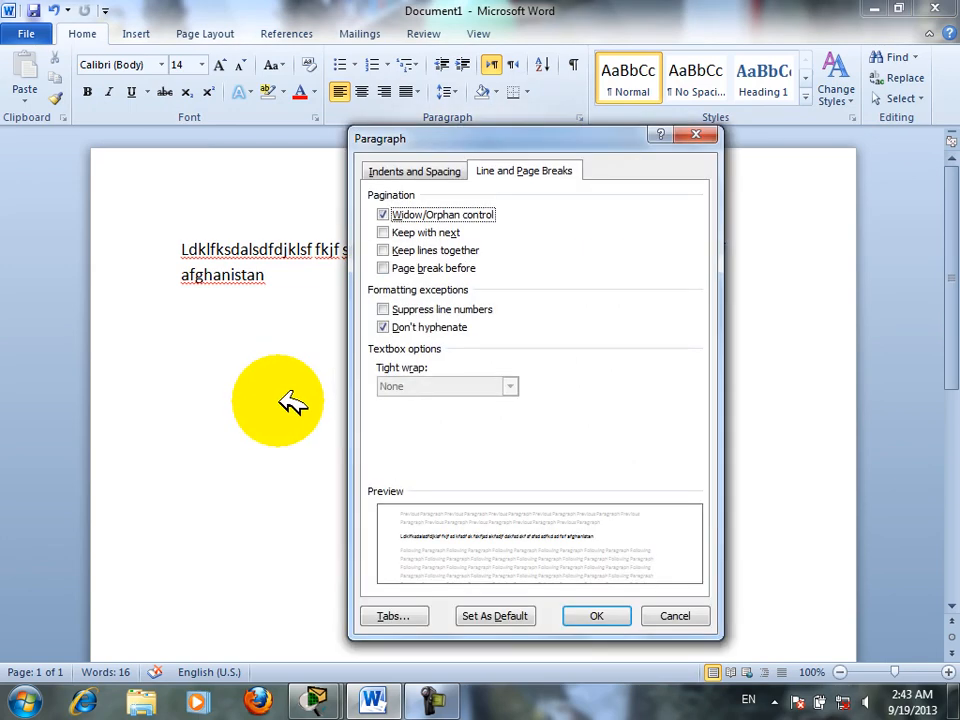
pyautogui.click(418, 327)
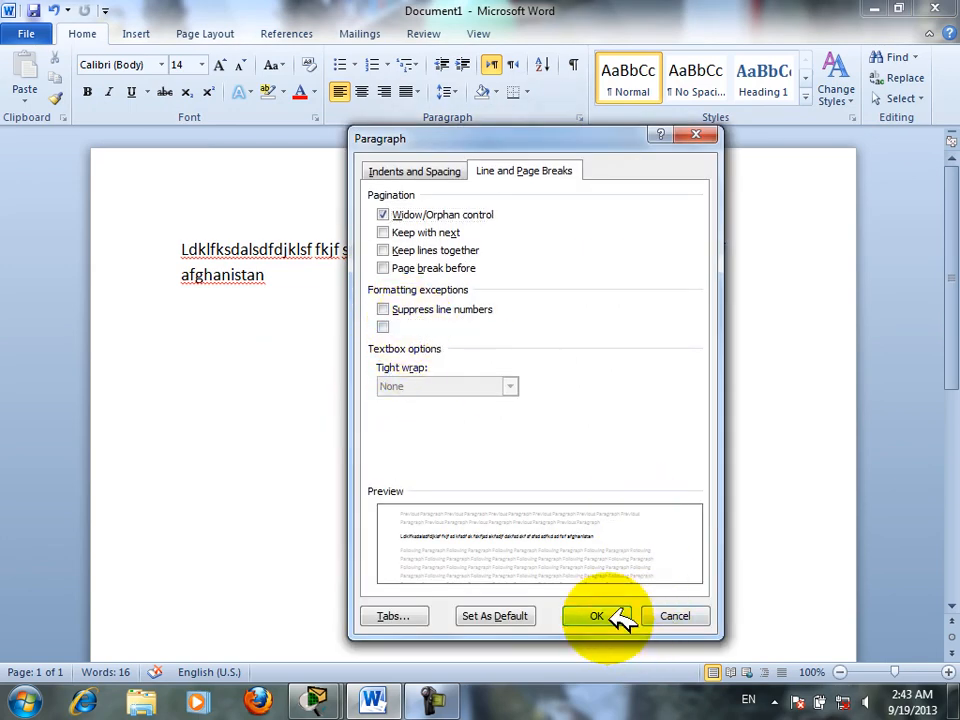
pyautogui.click(610, 617)
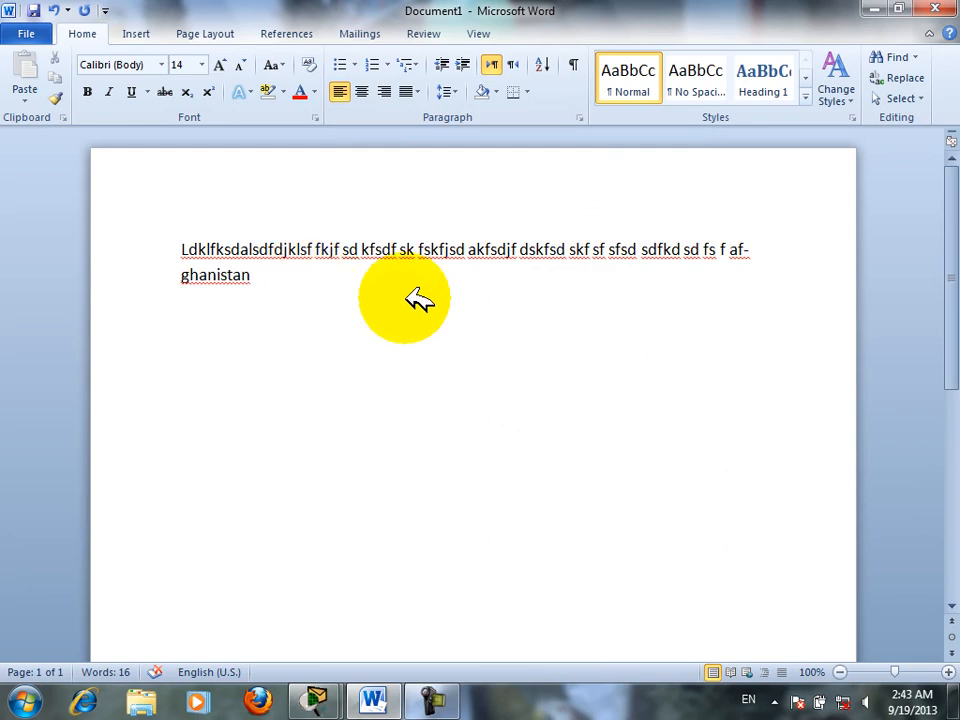
# Remove the short word "sf" before "sfsd" in the filler line, and clear the whole document
pyautogui.click(621, 248)
pyautogui.press('BackSpace')
pyautogui.press('BackSpace')
pyautogui.press('BackSpace')
pyautogui.moveTo(383, 347); pyautogui.dragTo(1, 72)
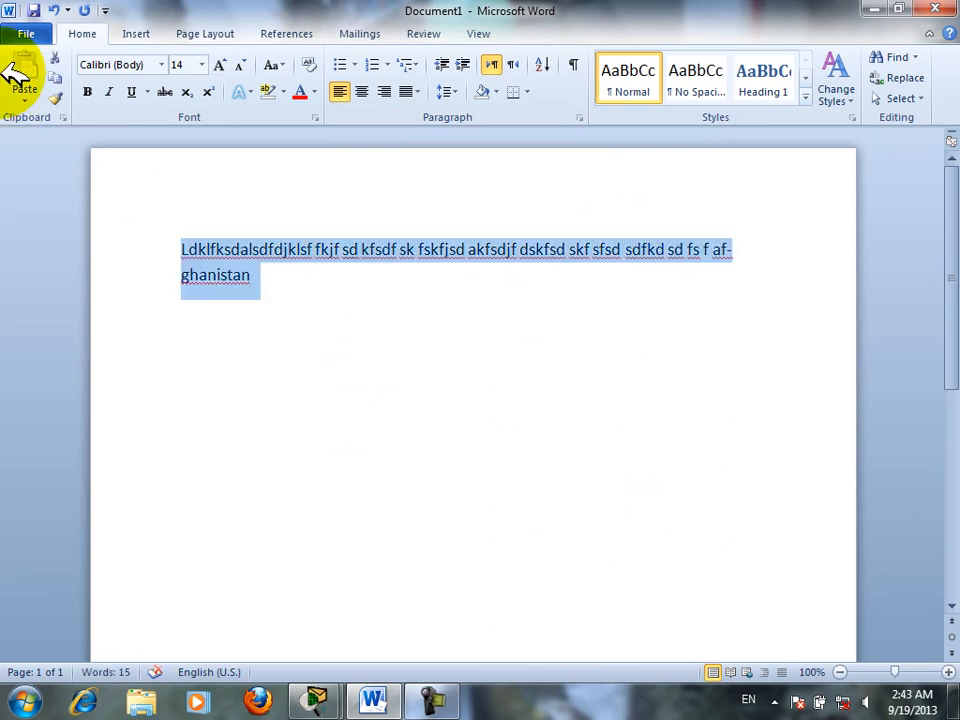
pyautogui.press('Delete')
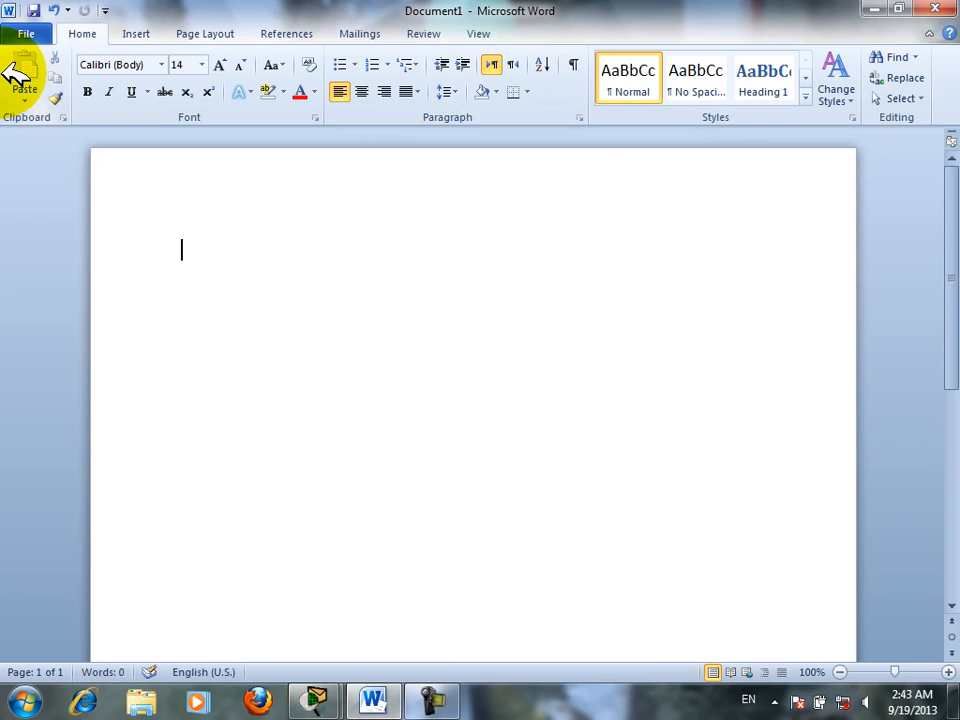
# View the Indents and Spacing settings and the Tabs settings of the empty paragraph, and close them without changes
pyautogui.click(578, 117)
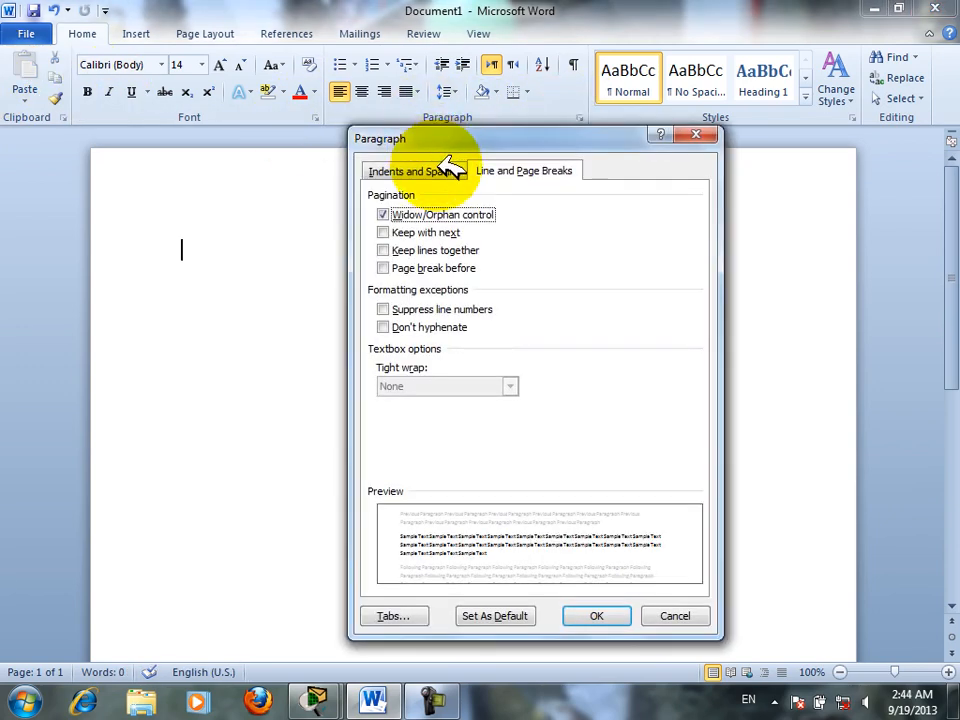
pyautogui.click(420, 170)
pyautogui.click(398, 615)
pyautogui.click(583, 480)
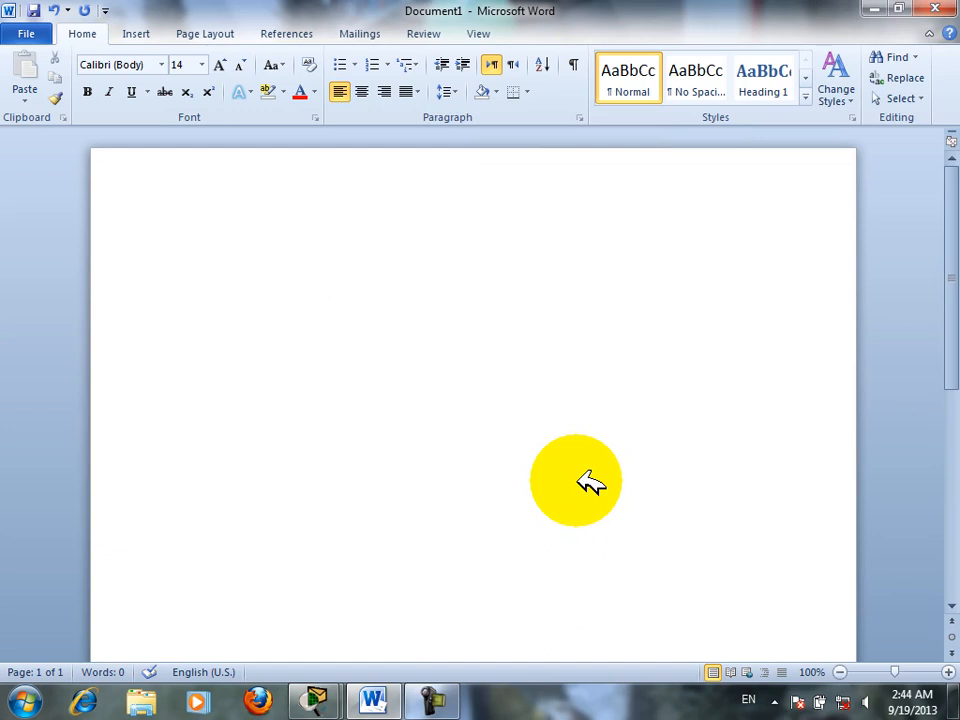
# Try entering the column labels "Name", "job" and "salary" on one line, and erase them
pyautogui.write('name job')
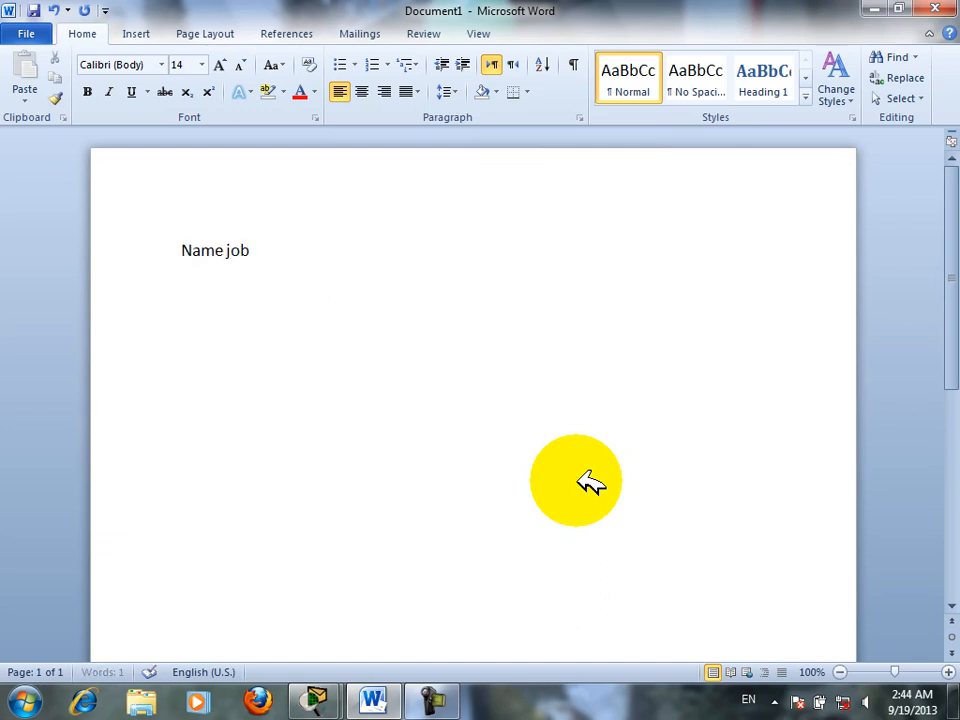
pyautogui.write('salary')
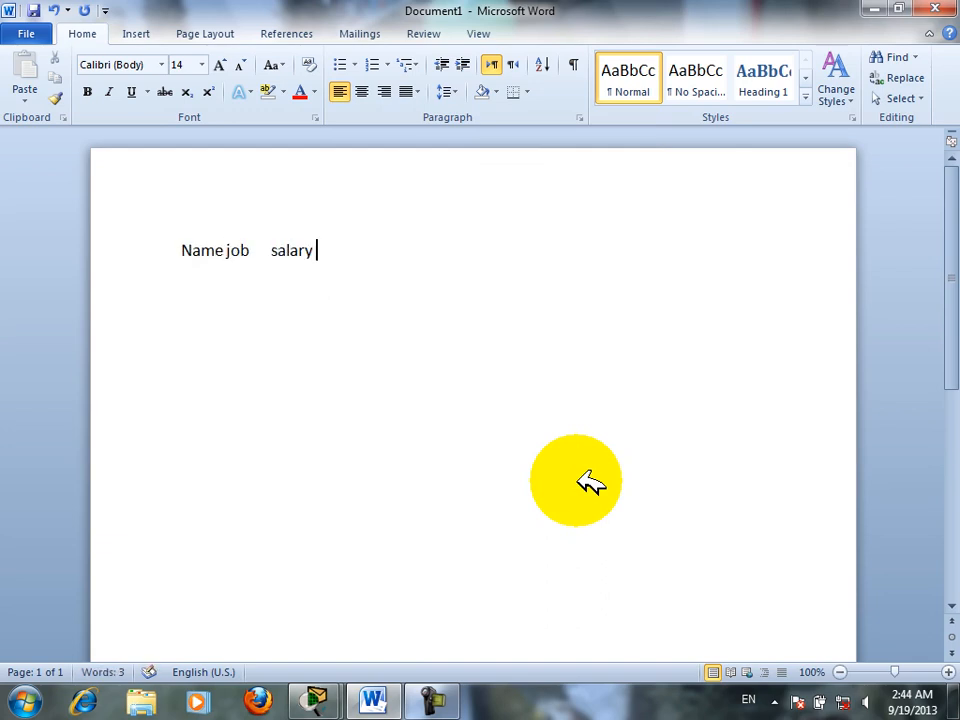
pyautogui.press('BackSpace')
pyautogui.press('BackSpace')
pyautogui.press('BackSpace')
pyautogui.press('BackSpace')
pyautogui.press('BackSpace')
pyautogui.press('BackSpace')
pyautogui.press('BackSpace')
pyautogui.press('BackSpace')
pyautogui.press('BackSpace')
pyautogui.press('BackSpace')
pyautogui.press('BackSpace')
pyautogui.press('BackSpace')
pyautogui.press('BackSpace')
pyautogui.press('BackSpace')
pyautogui.press('BackSpace')
pyautogui.press('BackSpace')
pyautogui.press('BackSpace')
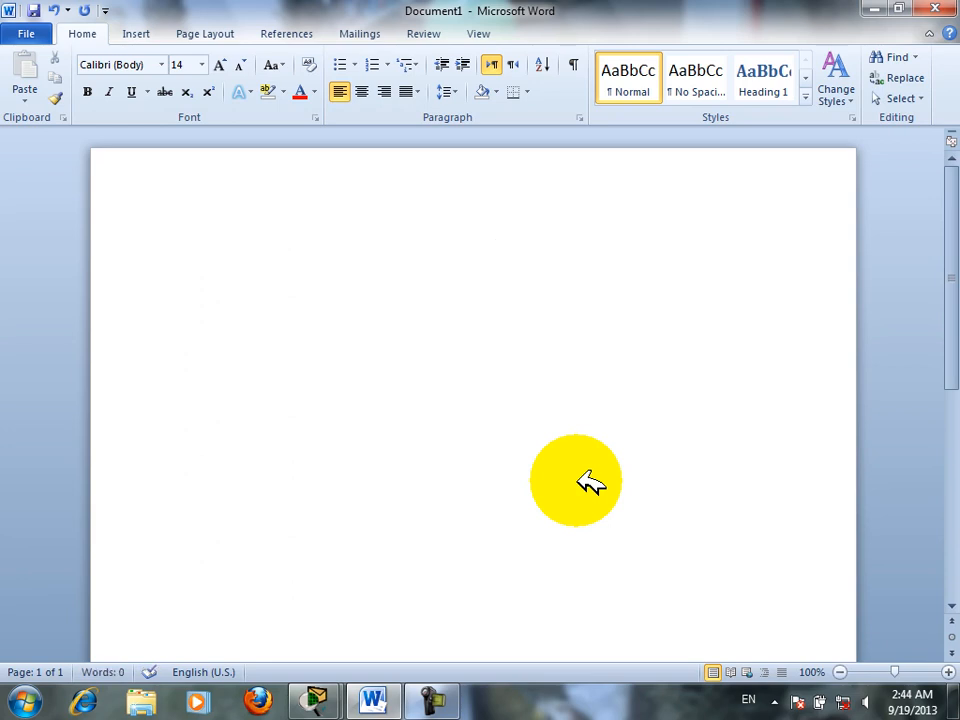
# Show the ruler in the document window
pyautogui.click(480, 33)
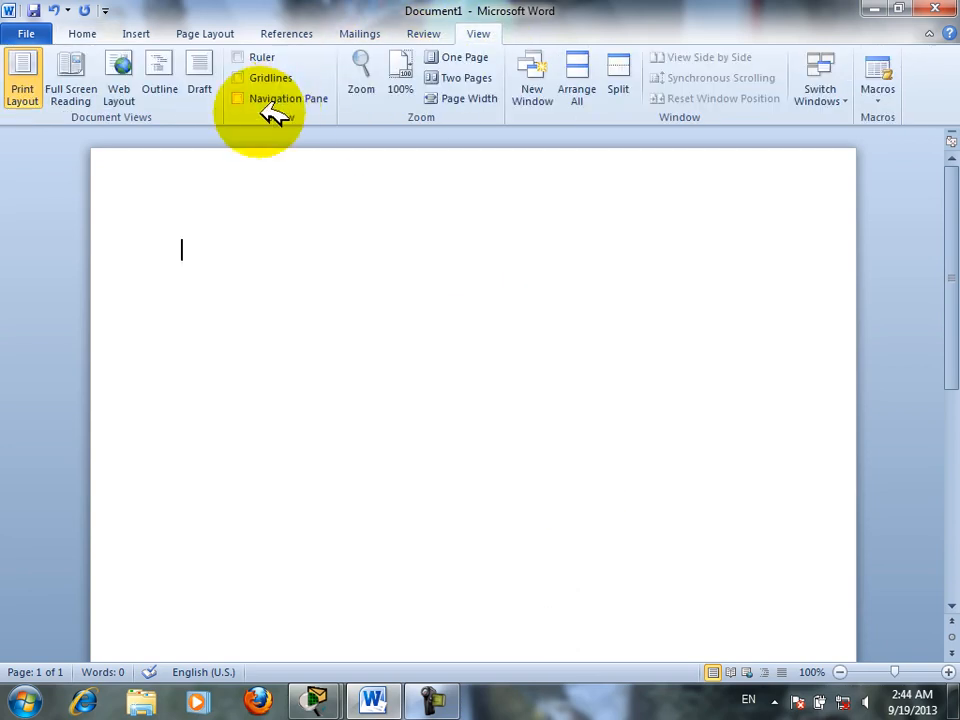
pyautogui.click(266, 60)
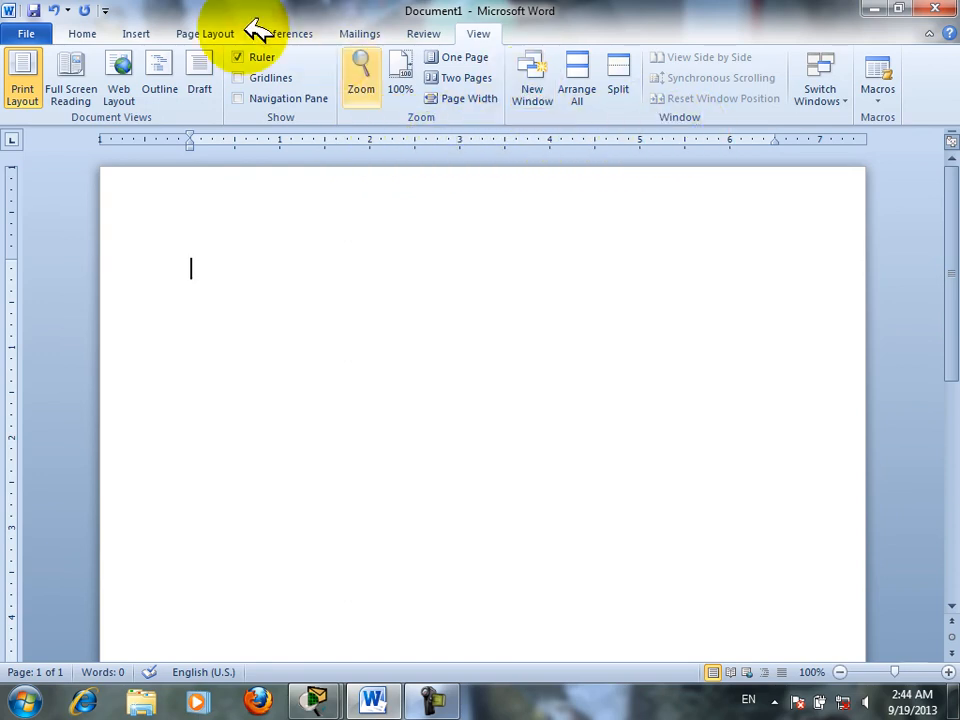
pyautogui.click(82, 33)
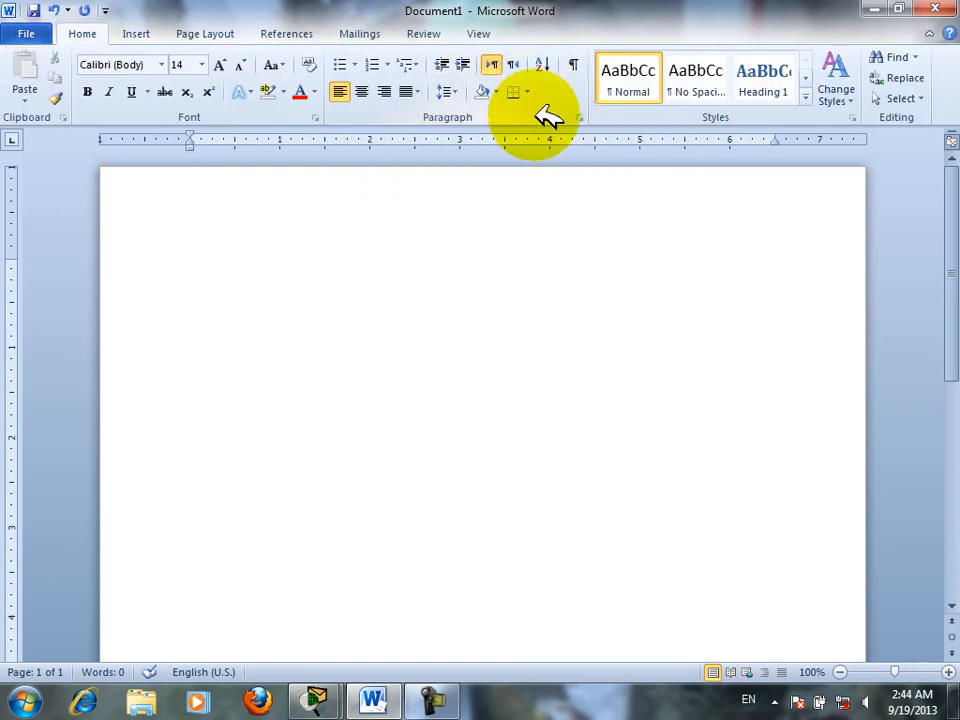
# Set a left-aligned tab stop at 2" with the dashed leader (3) for the empty paragraph
pyautogui.click(579, 117)
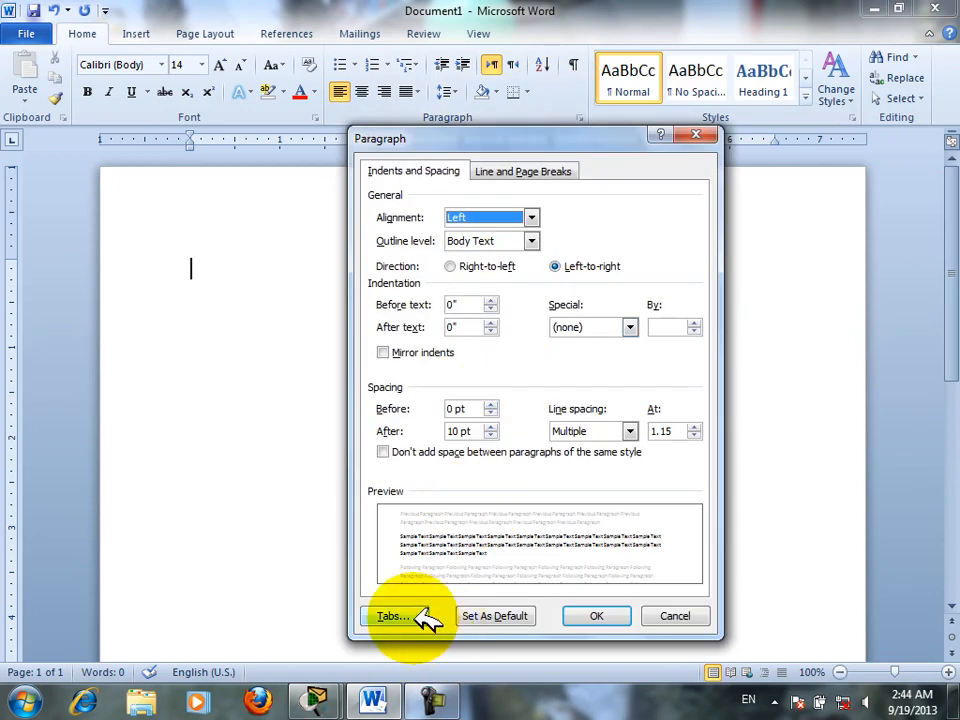
pyautogui.click(424, 614)
pyautogui.moveTo(439, 186); pyautogui.dragTo(493, 266)
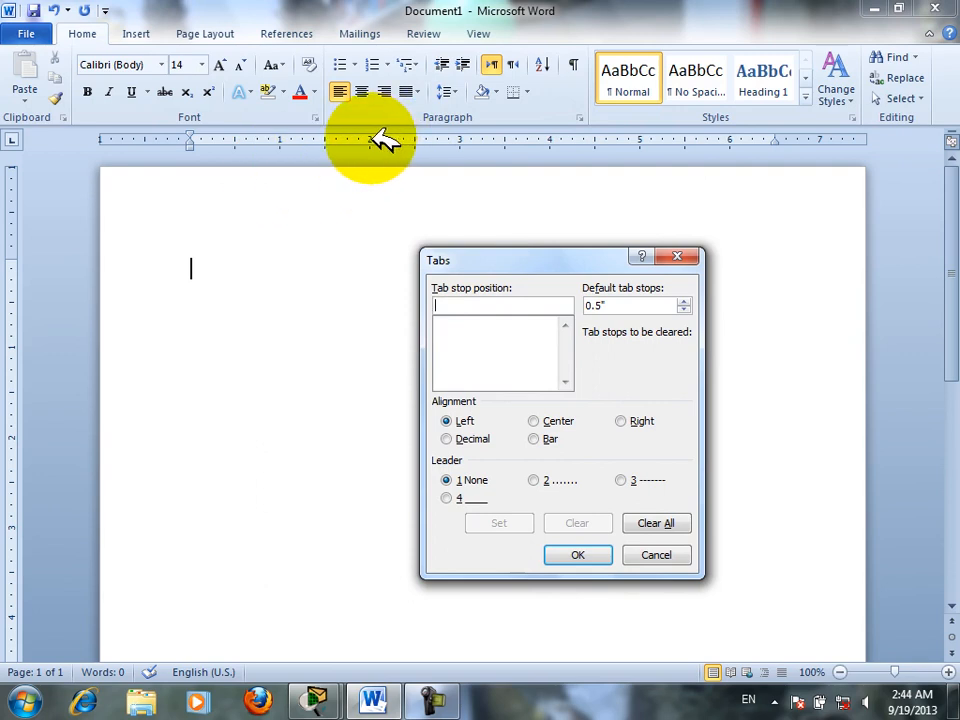
pyautogui.write('2')
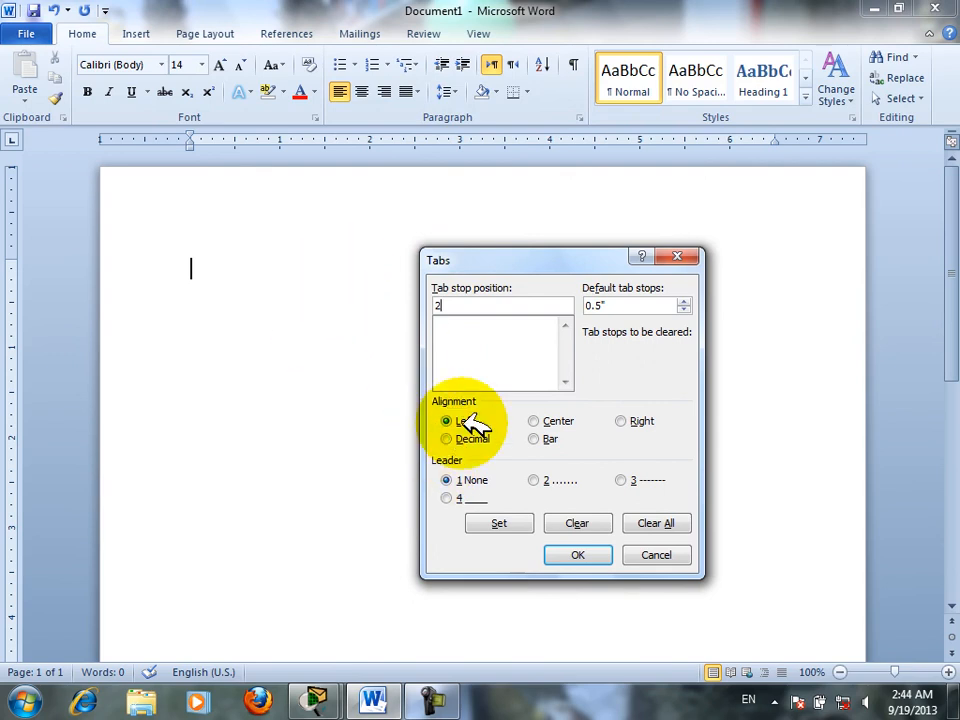
pyautogui.click(621, 480)
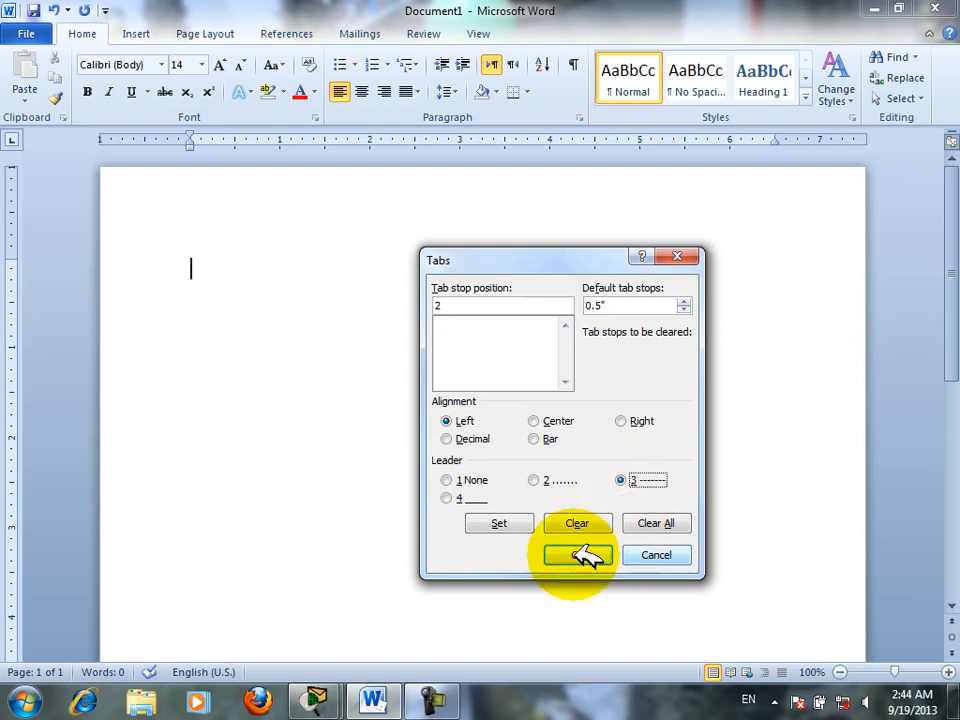
pyautogui.click(503, 523)
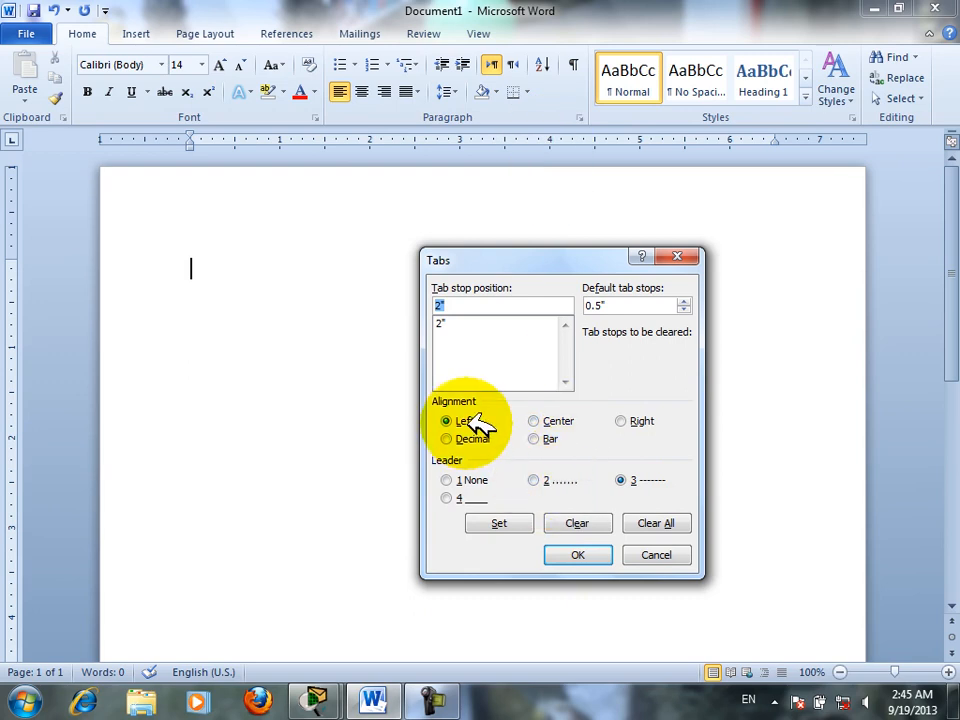
# Add left-aligned tab stops at 4" and 6" with the dashed leader (3), and apply the tab settings
pyautogui.write('4')
pyautogui.click(632, 481)
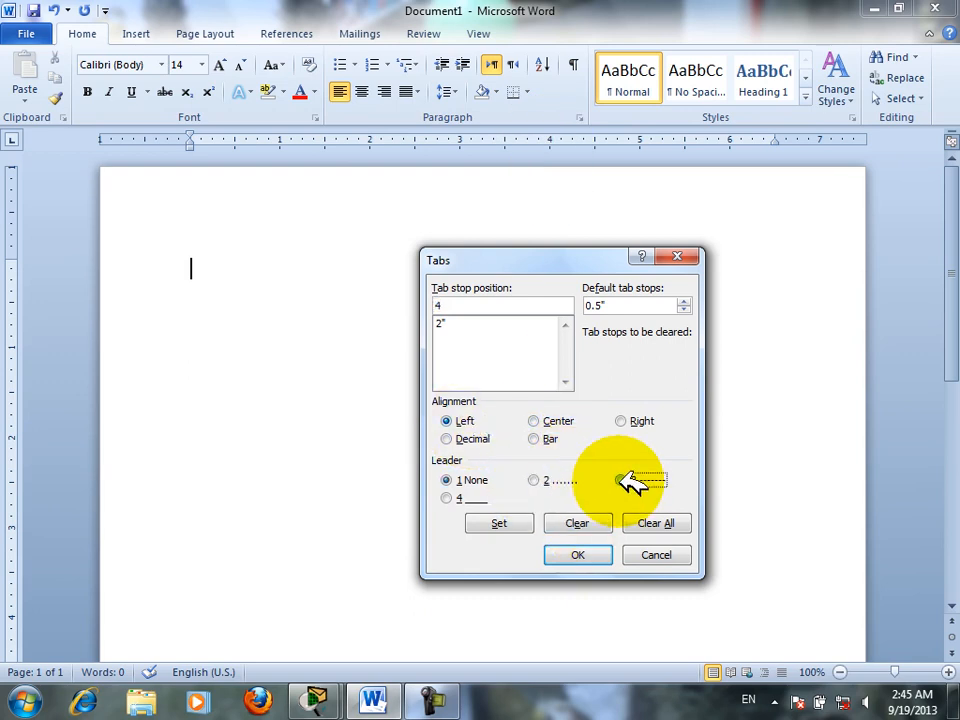
pyautogui.click(501, 521)
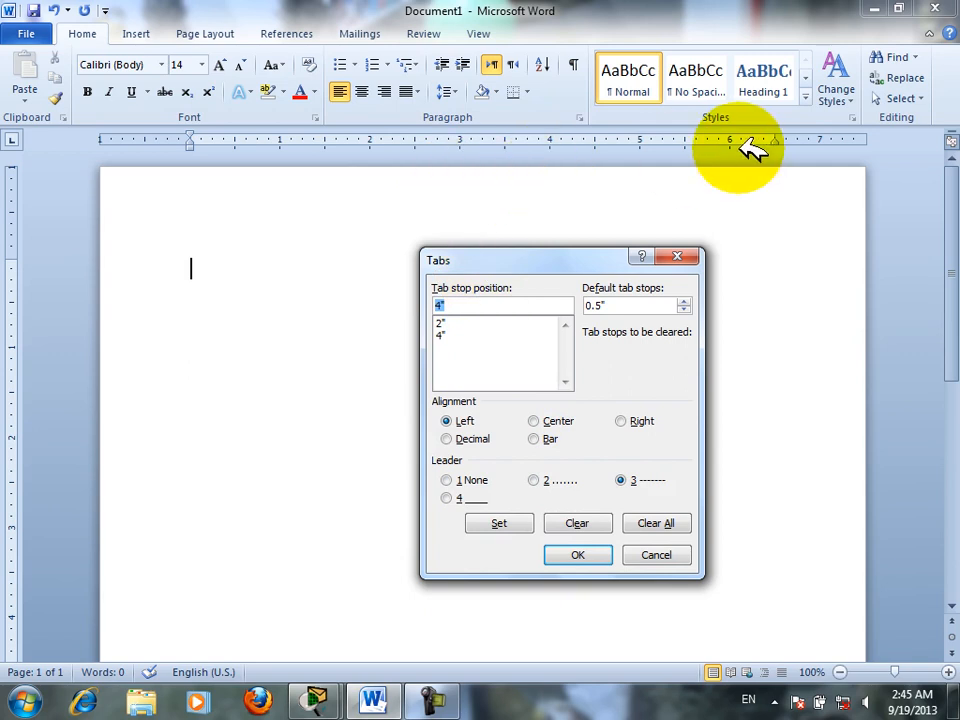
pyautogui.write('6')
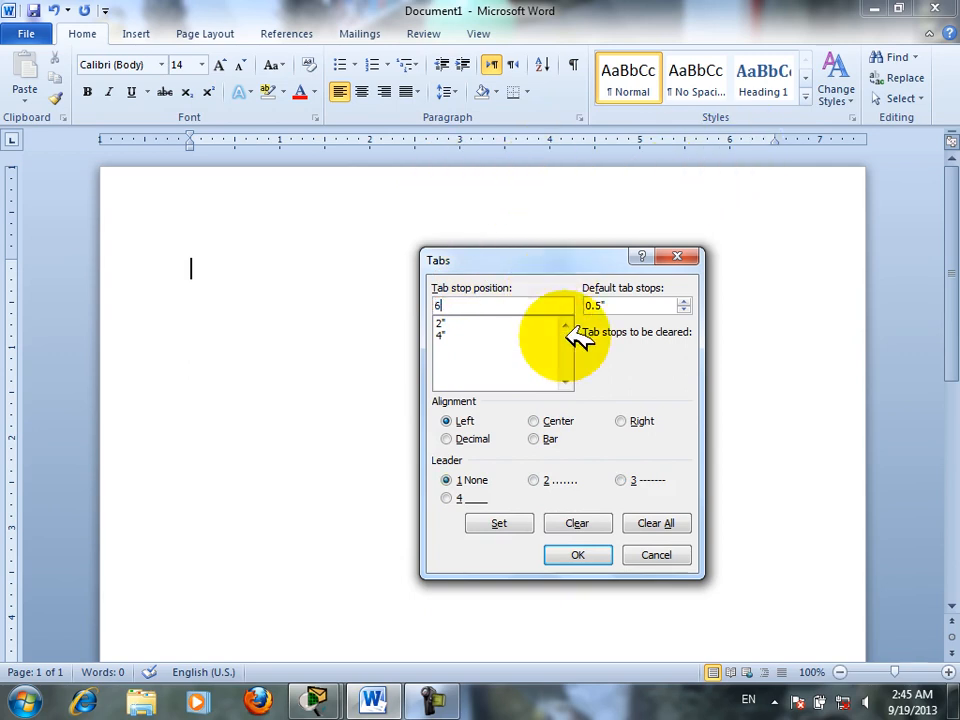
pyautogui.click(621, 480)
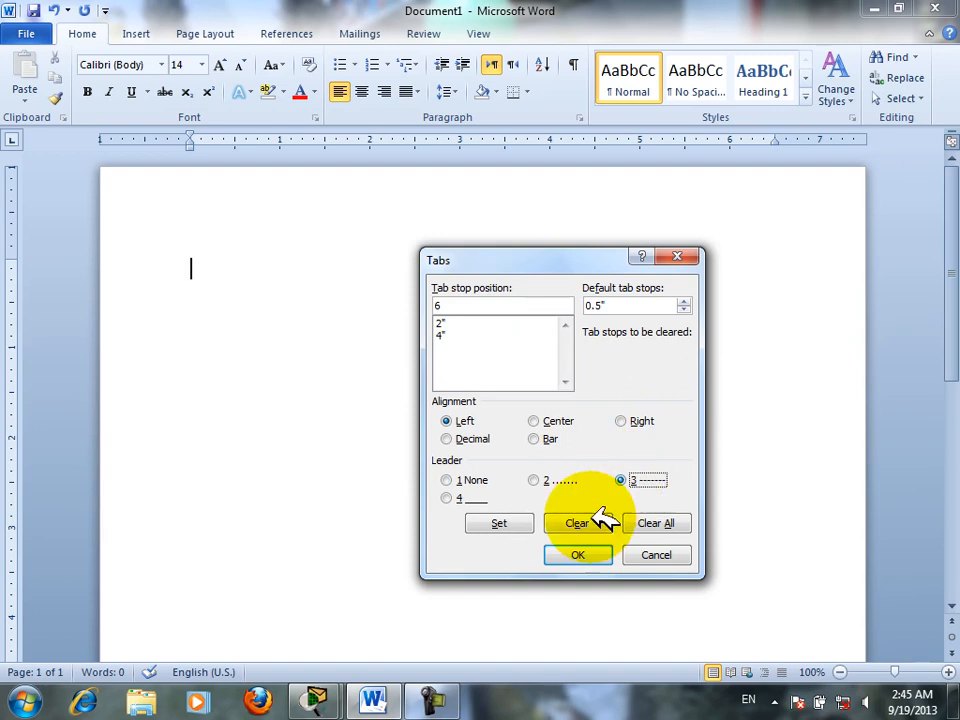
pyautogui.click(500, 525)
pyautogui.click(596, 555)
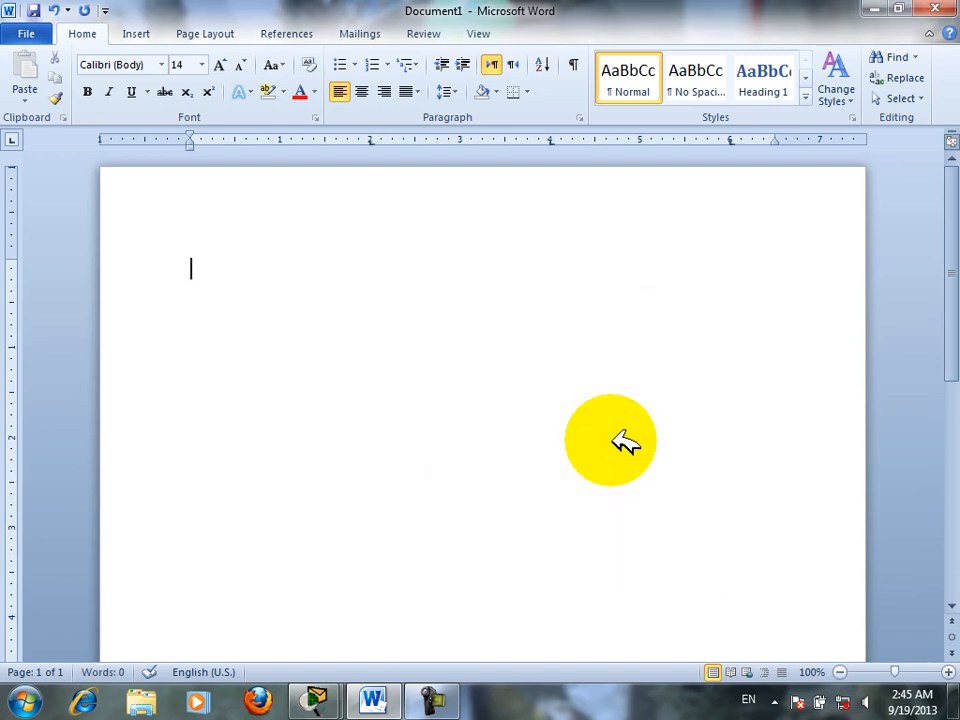
# Enter the first row with the labels "Name", "Job", "Salary" and "com", separated by tabs
pyautogui.write('Name\tJob')
pyautogui.press('Tab')
pyautogui.write('Salary')
pyautogui.press('Tab')
pyautogui.write('com')
pyautogui.press('Return')
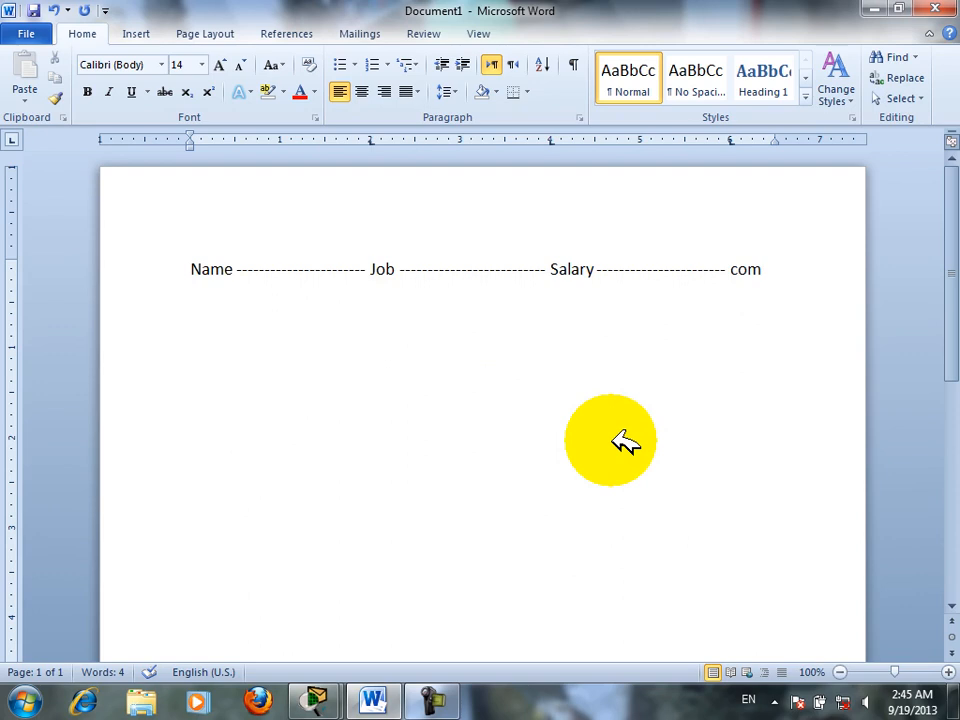
# Start a second row with the labels "Ph" and "email", each followed by a tab
pyautogui.write('Nam')
pyautogui.write('ph -------------------------- ')
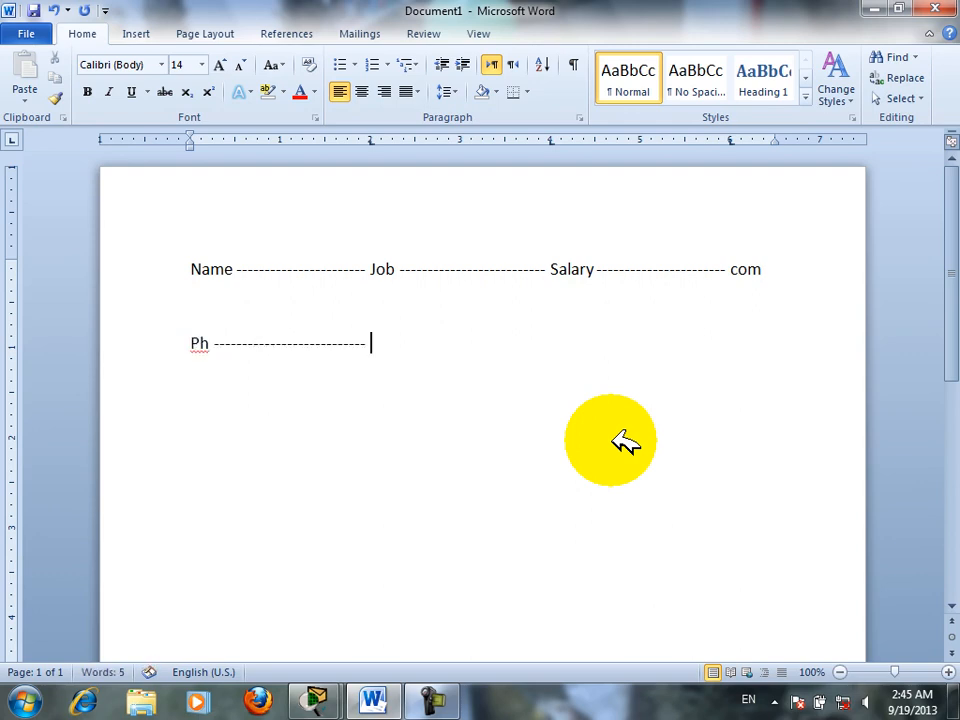
pyautogui.write('emial')
pyautogui.press('BackSpace')
pyautogui.press('BackSpace')
pyautogui.press('BackSpace')
pyautogui.press('BackSpace')
pyautogui.write('mail----------------------- ')
# Complete the second row with the tab-separated labels "age" and "gen", and begin a new line
pyautogui.write('pi')
pyautogui.write('c -------------------------')
pyautogui.press('BackSpace')
pyautogui.press('BackSpace')
pyautogui.press('BackSpace')
pyautogui.press('BackSpace')
pyautogui.press('BackSpace')
pyautogui.press('BackSpace')
pyautogui.press('BackSpace')
pyautogui.press('BackSpace')
pyautogui.press('BackSpace')
pyautogui.press('BackSpace')
pyautogui.press('BackSpace')
pyautogui.press('BackSpace')
pyautogui.press('BackSpace')
pyautogui.press('BackSpace')
pyautogui.press('BackSpace')
pyautogui.press('BackSpace')
pyautogui.press('BackSpace')
pyautogui.press('BackSpace')
pyautogui.press('BackSpace')
pyautogui.press('BackSpace')
pyautogui.write('age ------------------------- ')
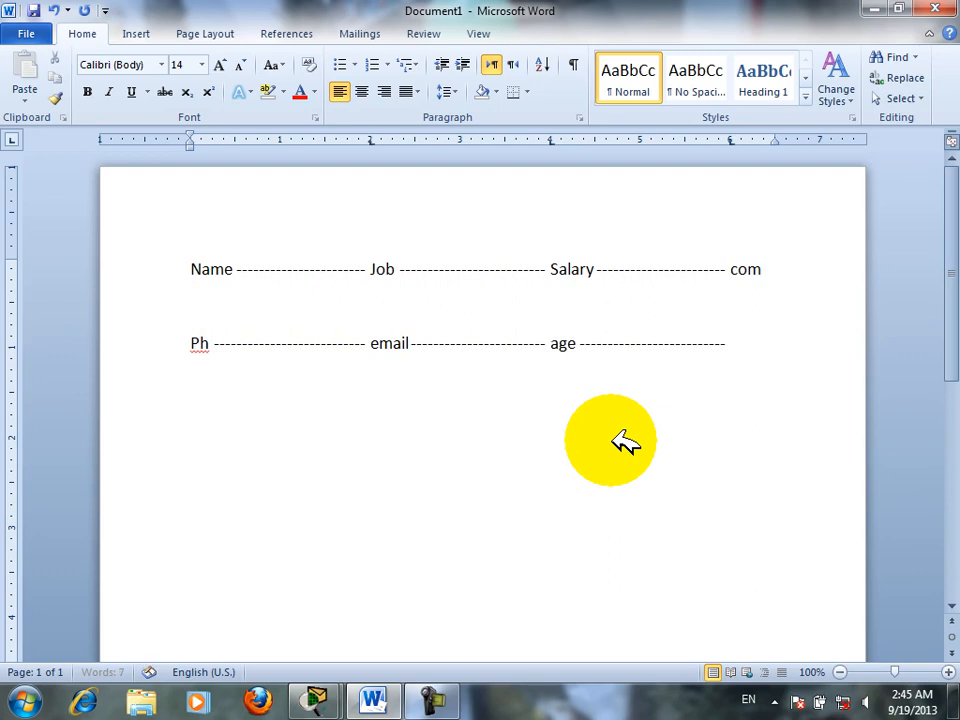
pyautogui.write('gender')
pyautogui.press('BackSpace')
pyautogui.press('BackSpace')
pyautogui.press('BackSpace')
pyautogui.press('Return')
# Enter a tab-separated filler row with "sd", "df", "f" and "df", and clear the whole document
pyautogui.write('sd')
pyautogui.press('Tab')
pyautogui.write('df')
pyautogui.press('Tab')
pyautogui.write('f')
pyautogui.press('Tab')
pyautogui.write('df')
pyautogui.press('Tab')
pyautogui.hotkey('ctrl', 'a')
pyautogui.press('Delete')
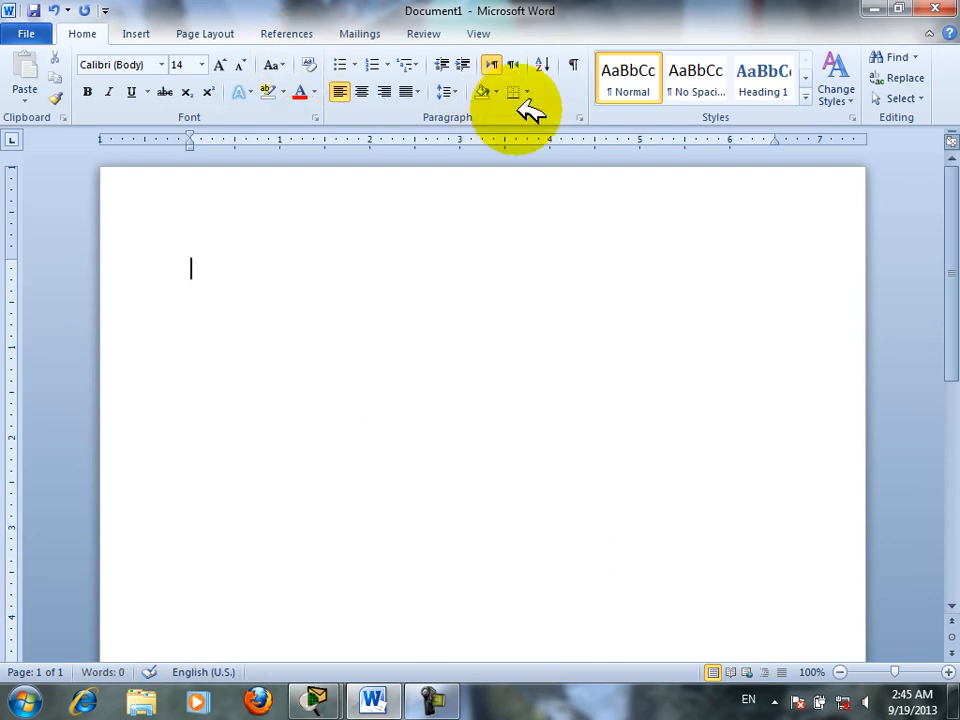
# Clear all tab stops and set a single left-aligned one at 6" with the dashed leader (3)
pyautogui.click(579, 117)
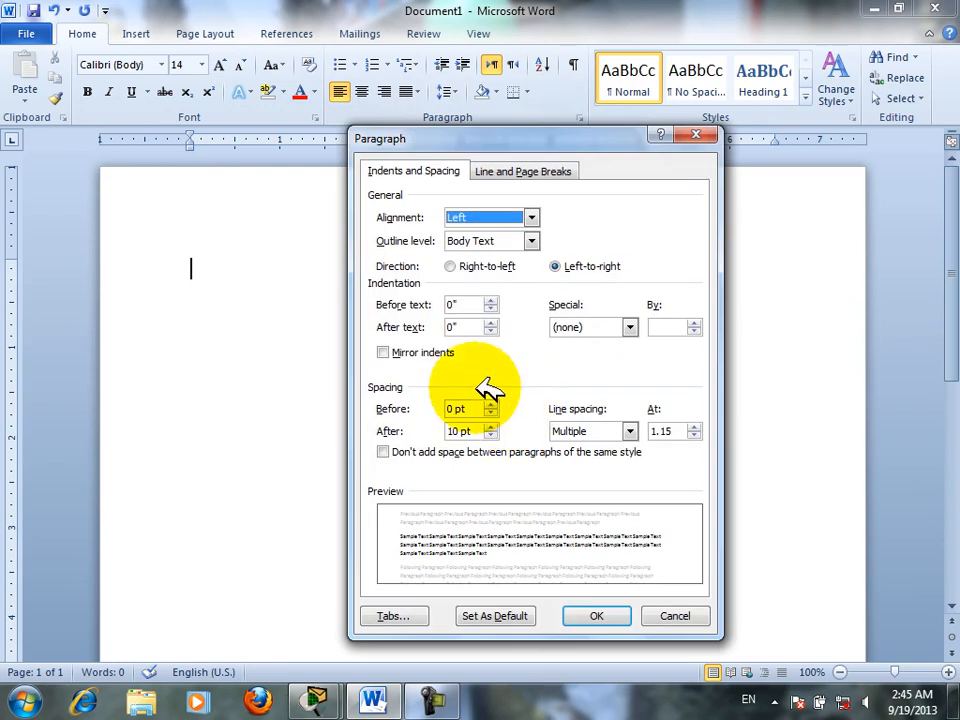
pyautogui.click(393, 616)
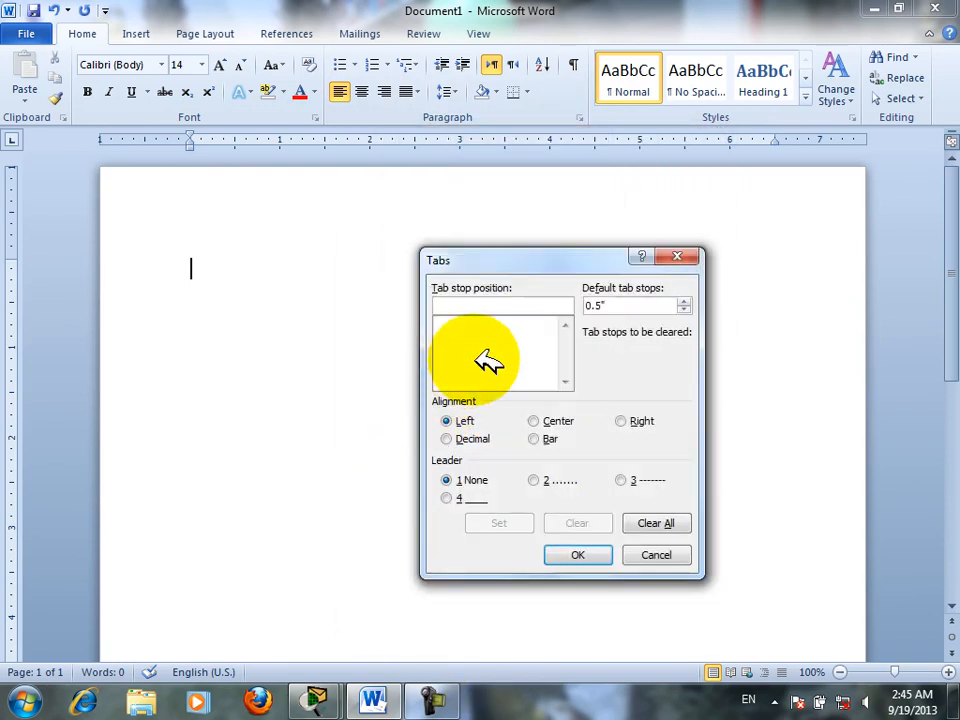
pyautogui.click(657, 524)
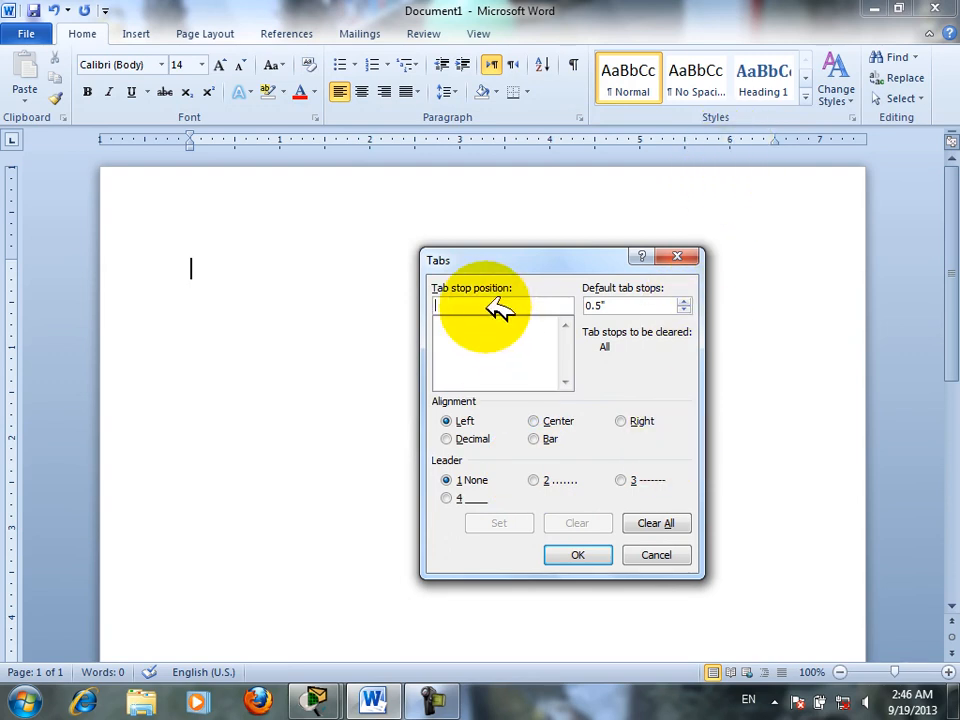
pyautogui.write('6')
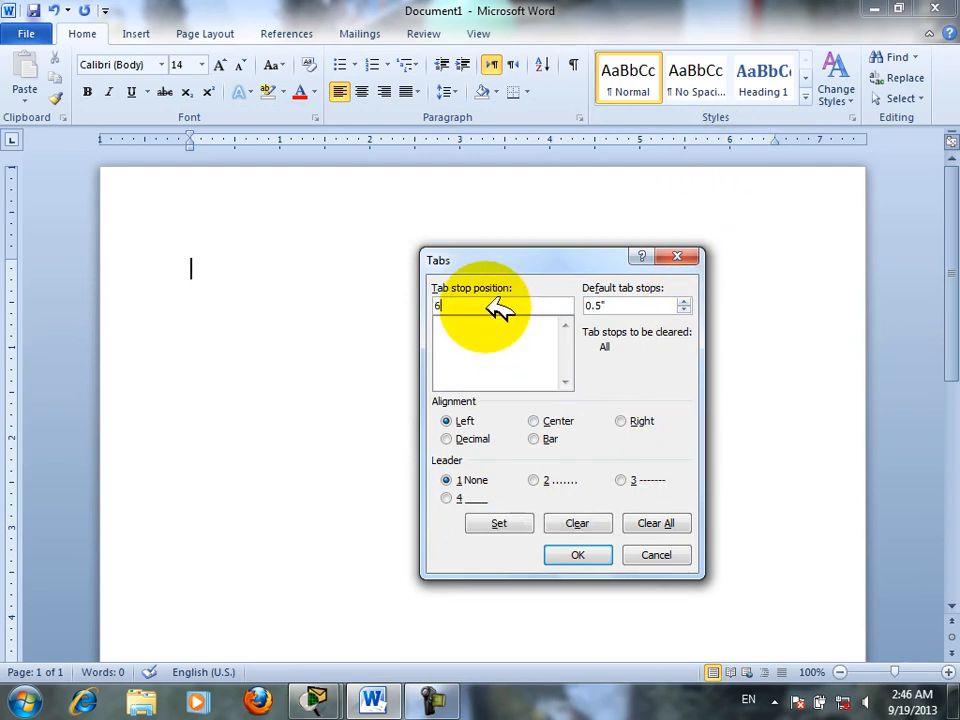
pyautogui.click(622, 480)
pyautogui.click(508, 521)
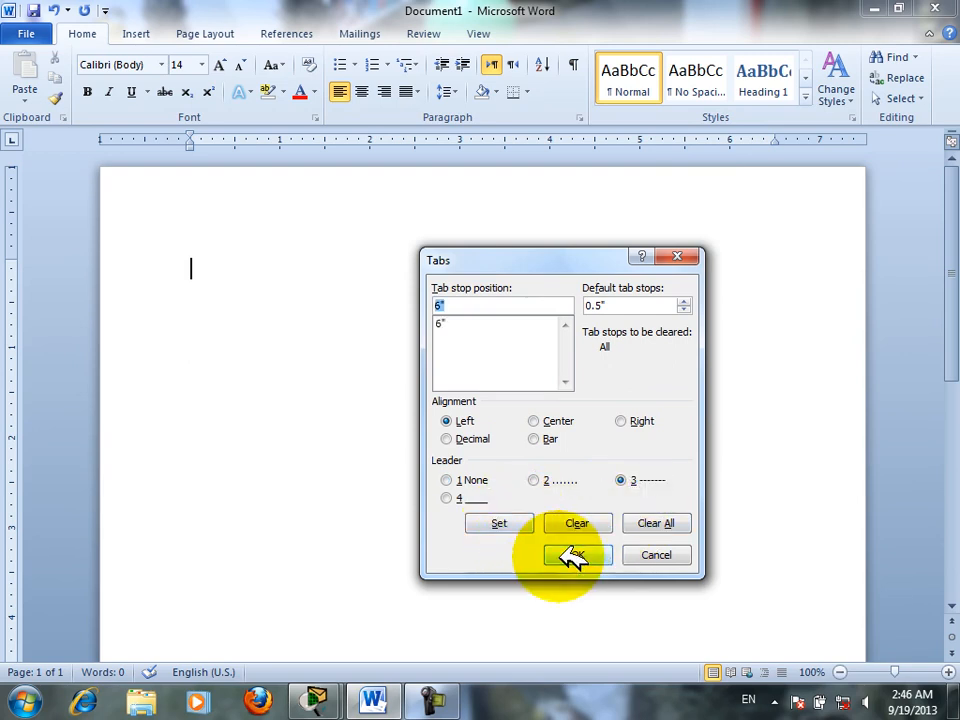
pyautogui.click(573, 556)
# Enter the labels "Name" and "Job" on separate lines, each followed by a leader tab
pyautogui.write('Name')
pyautogui.press('Tab')
pyautogui.press('Return')
pyautogui.write('JOb')
pyautogui.press('Return')
pyautogui.press('BackSpace')
pyautogui.press('Tab')
pyautogui.press('Return')
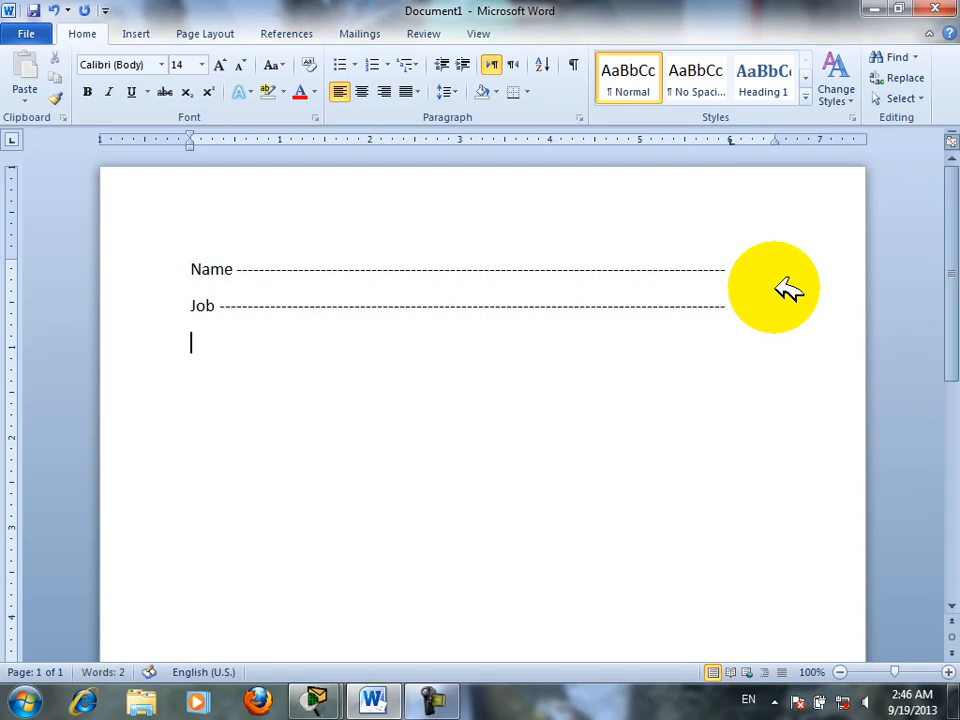
# Add a third line with the label "Salary" followed by a leader tab
pyautogui.write('Salary')
pyautogui.press('Return')
pyautogui.write('bn')
pyautogui.press('BackSpace')
pyautogui.press('BackSpace')
pyautogui.write('n')
pyautogui.press('BackSpace')
pyautogui.press('Tab')
pyautogui.press('Return')
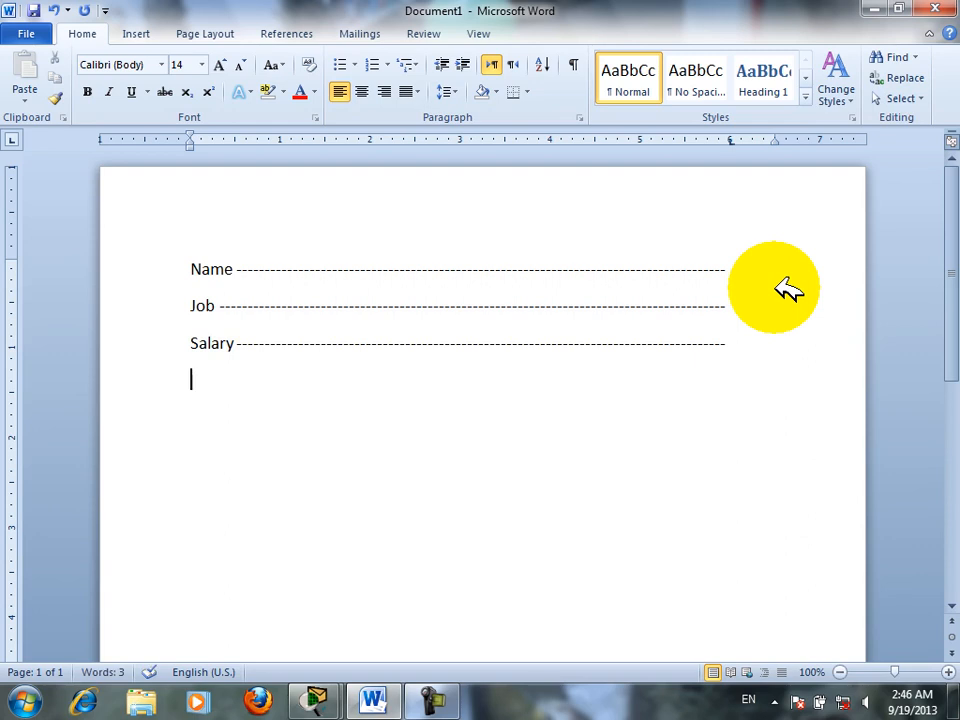
# Add lines for "Com" and "Total", each followed by a leader tab, and begin a new line
pyautogui.write('Com')
pyautogui.press('Tab')
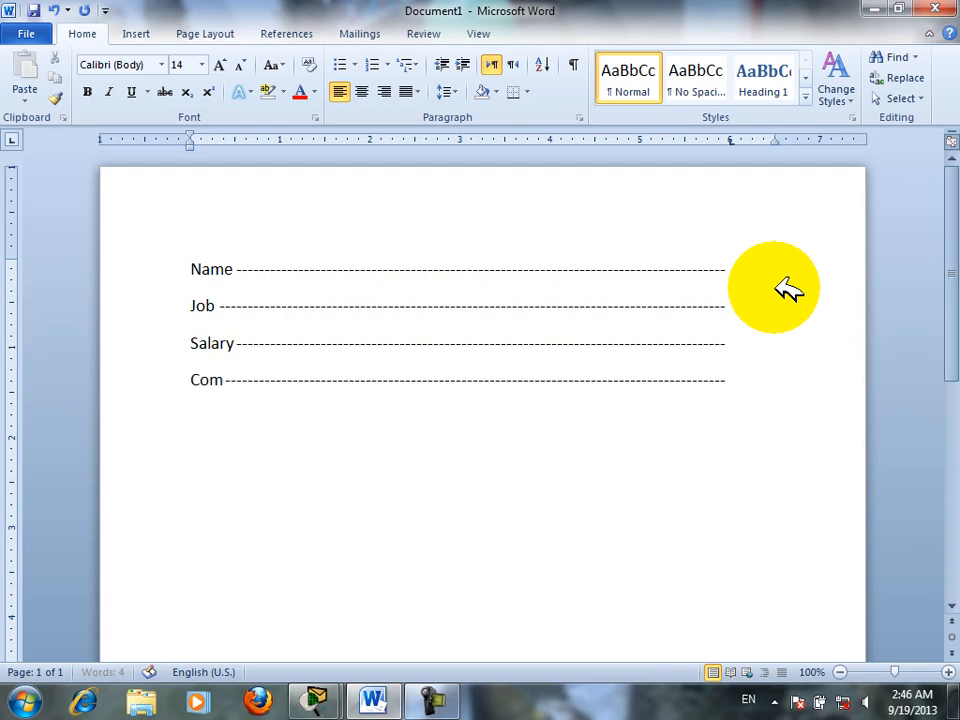
pyautogui.press('Return')
pyautogui.write('Total')
pyautogui.press('Tab')
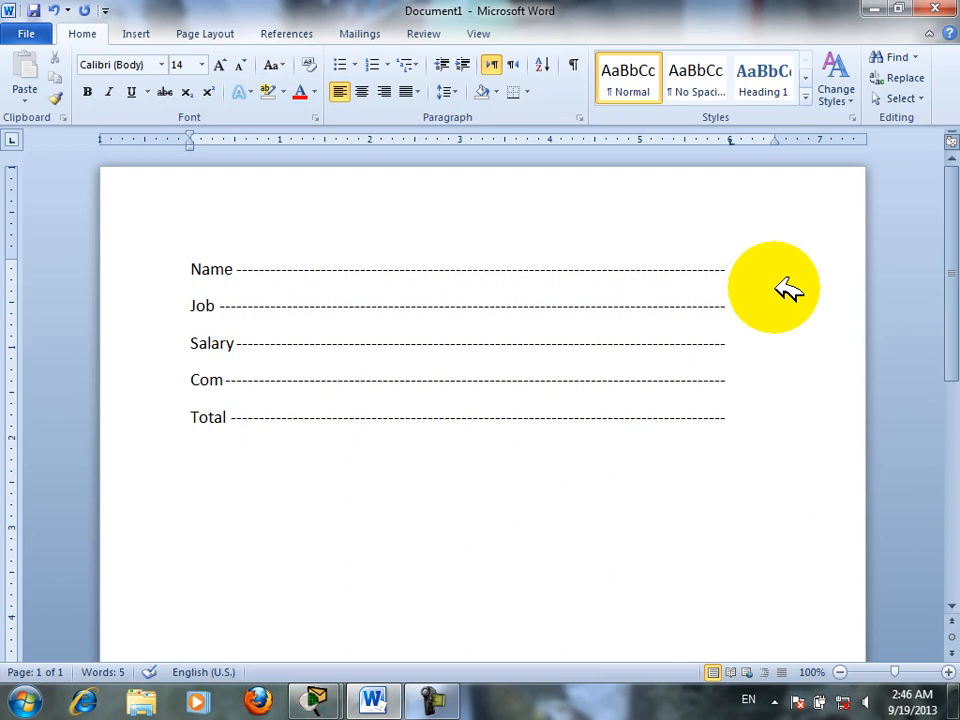
pyautogui.press('Return')
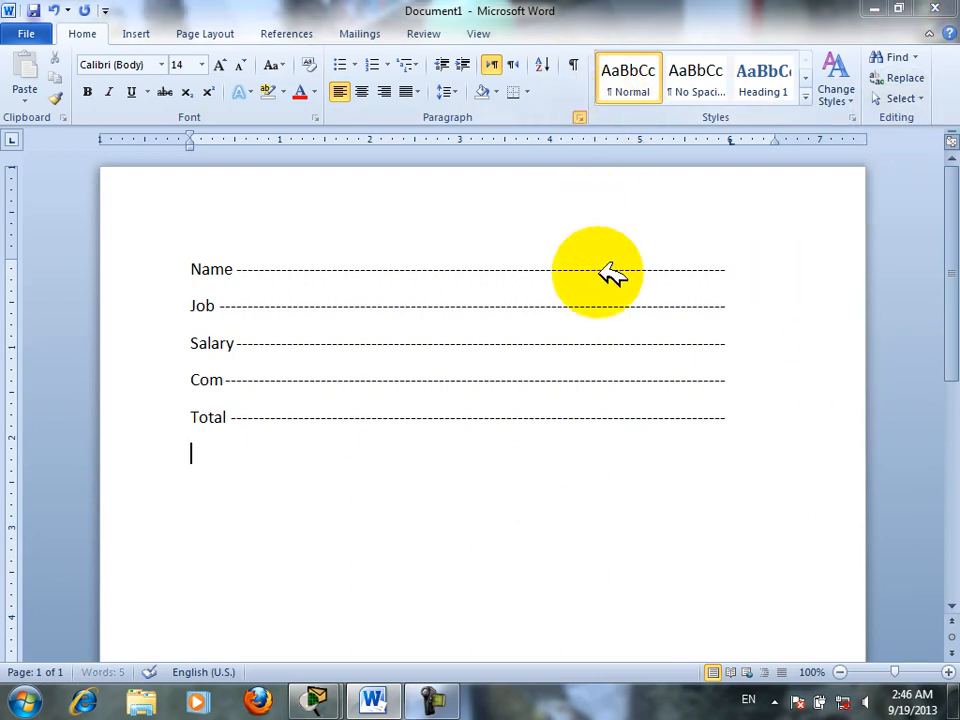
# Clear all tab stops from the empty paragraph below the "Total" line
pyautogui.click(401, 615)
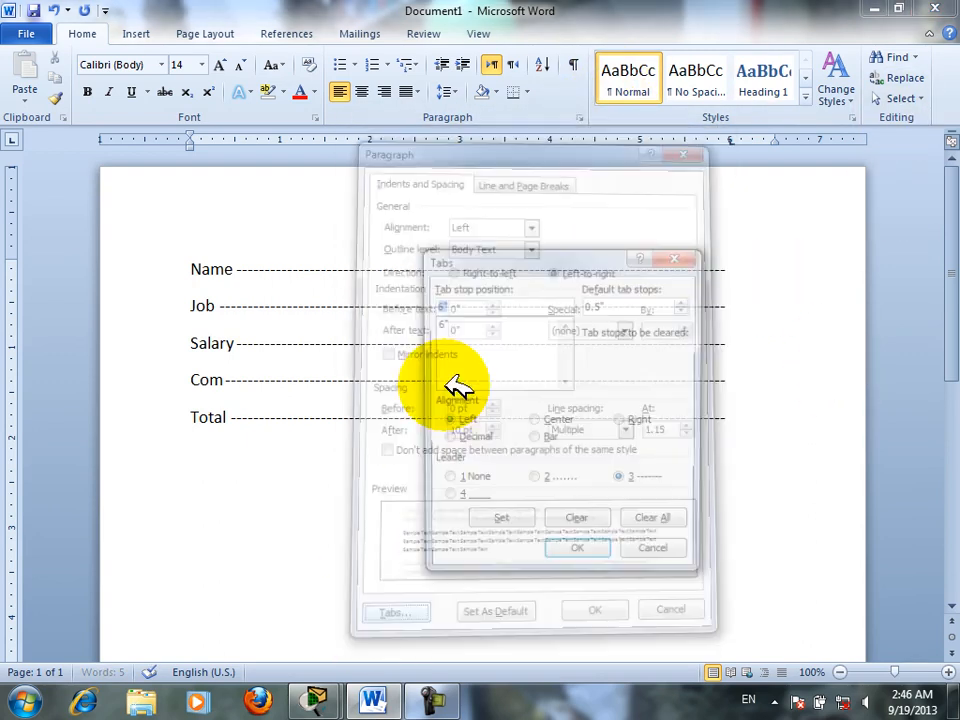
pyautogui.click(653, 522)
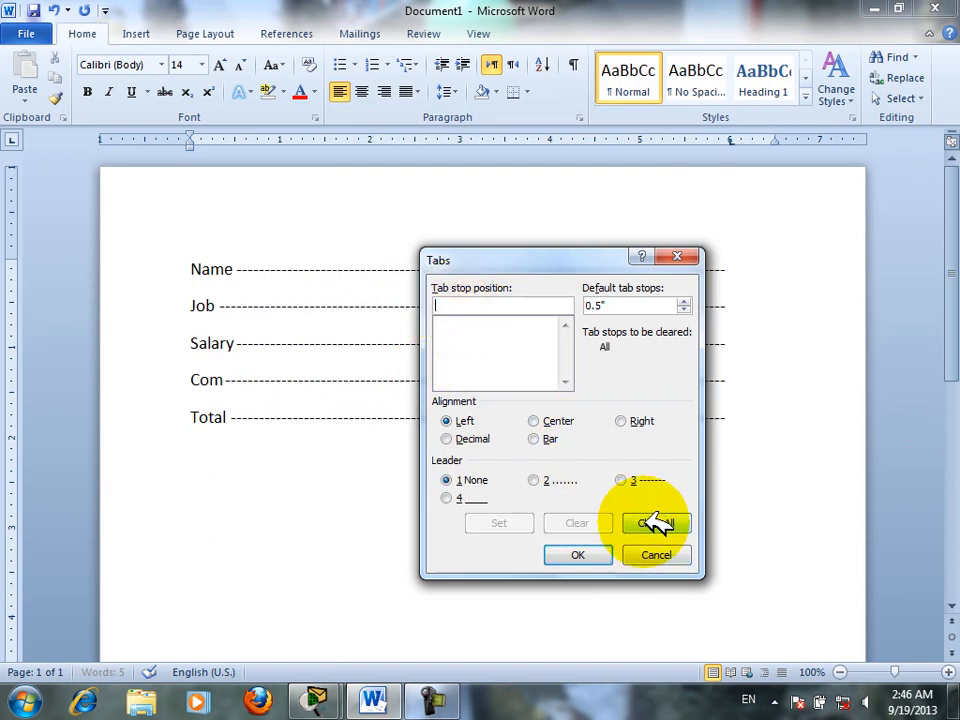
pyautogui.click(600, 555)
# Hide the ruler and show it again
pyautogui.click(482, 33)
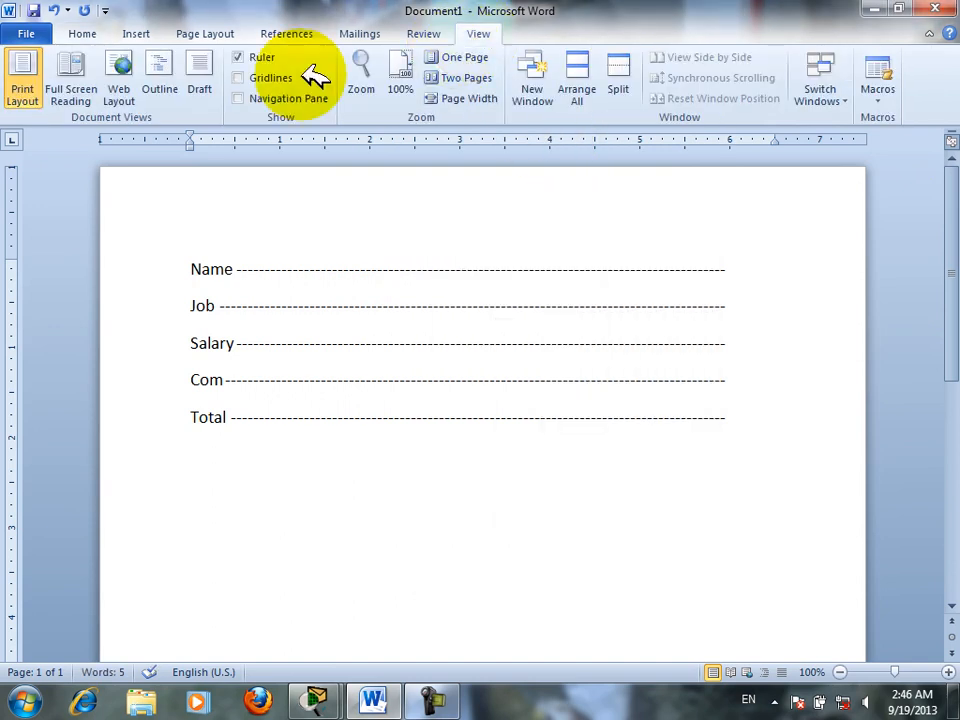
pyautogui.click(250, 57)
pyautogui.click(250, 57)
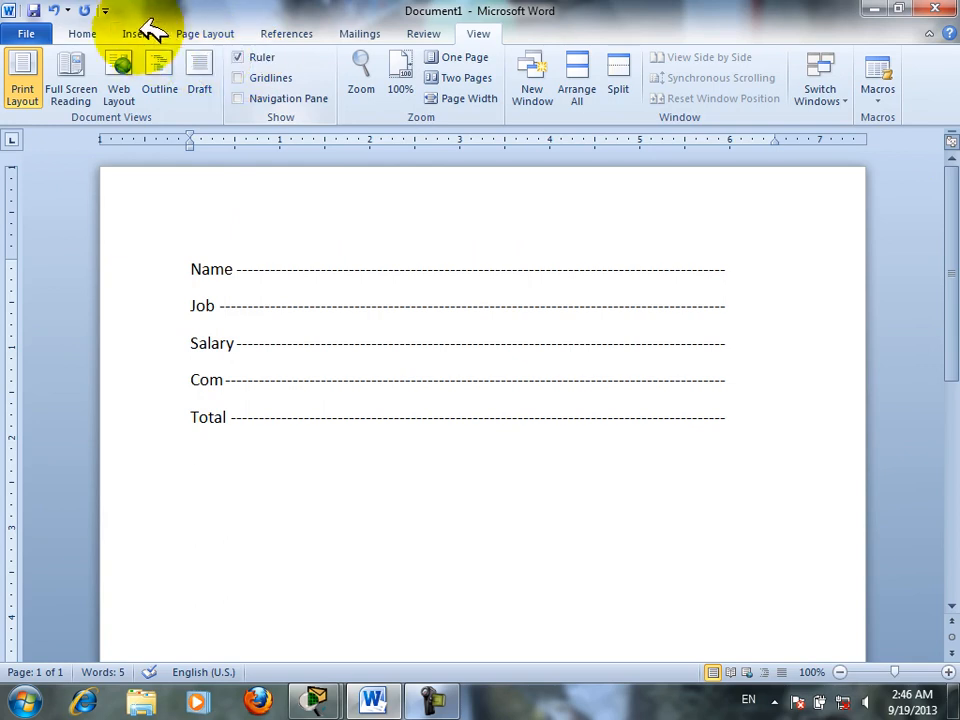
pyautogui.click(88, 32)
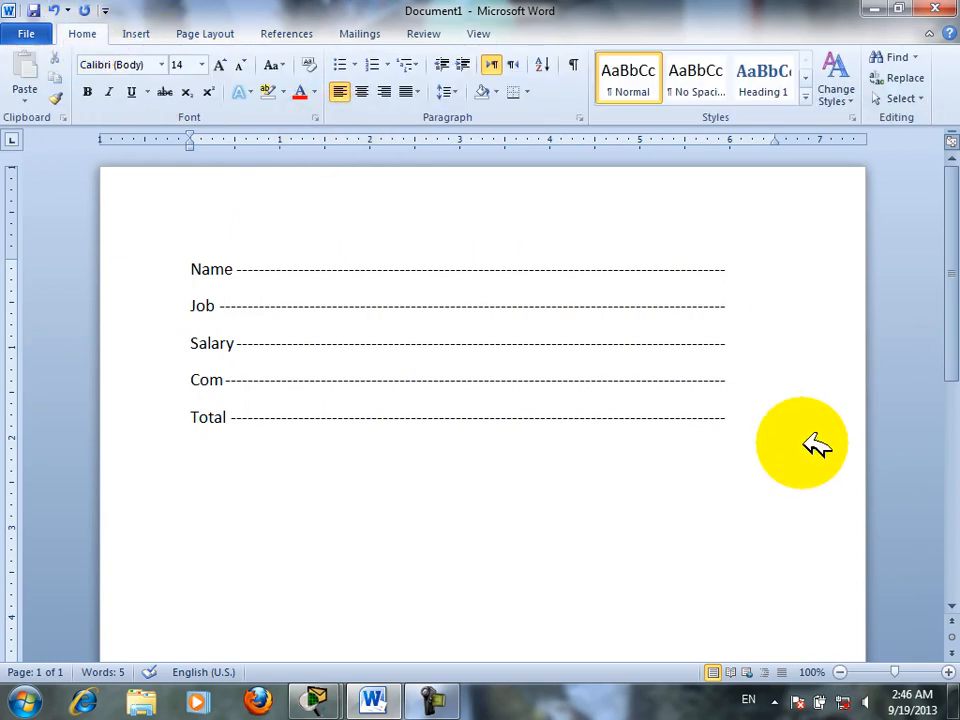
# Delete all five label lines and switch the empty paragraph to right-to-left direction
pyautogui.moveTo(814, 443); pyautogui.dragTo(15, 95)
pyautogui.press('Delete')
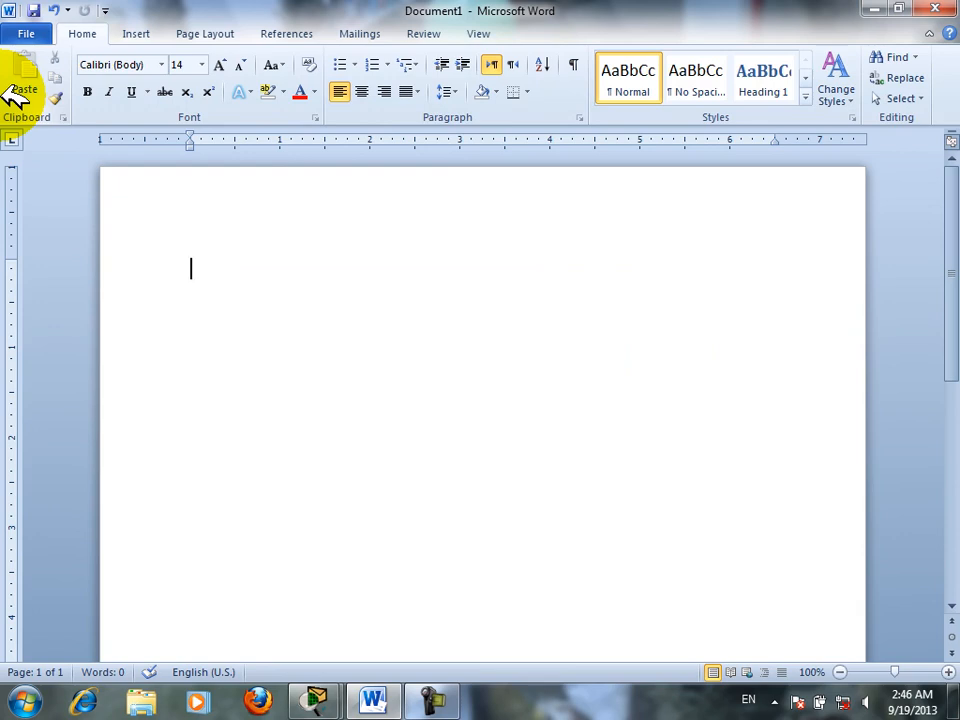
pyautogui.press('ctrl+Shift_R')
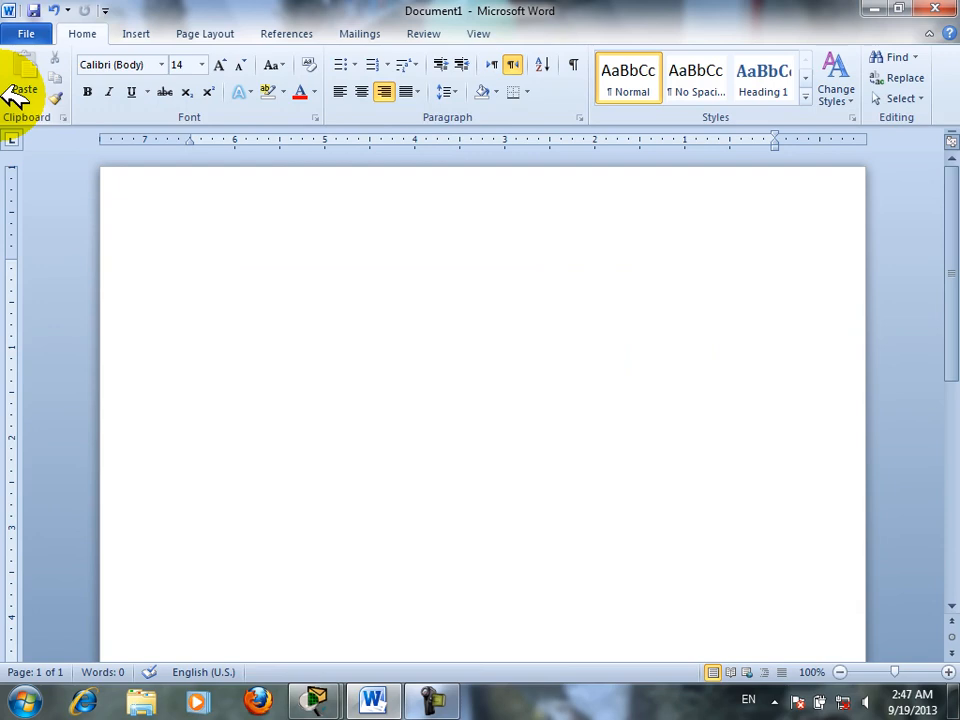
# Increase the font size of the empty right-to-left paragraph to 27
pyautogui.hotkey('ctrl', ']')
pyautogui.hotkey('ctrl', ']')
pyautogui.hotkey('ctrl', ']')
pyautogui.hotkey('ctrl', ']')
pyautogui.hotkey('ctrl', ']')
pyautogui.hotkey('ctrl', ']')
pyautogui.hotkey('ctrl', ']')
pyautogui.hotkey('ctrl', ']')
pyautogui.hotkey('ctrl', ']')
pyautogui.hotkey('ctrl', ']')
pyautogui.hotkey('ctrl', ']')
pyautogui.hotkey('ctrl', ']')
pyautogui.hotkey('ctrl', ']')
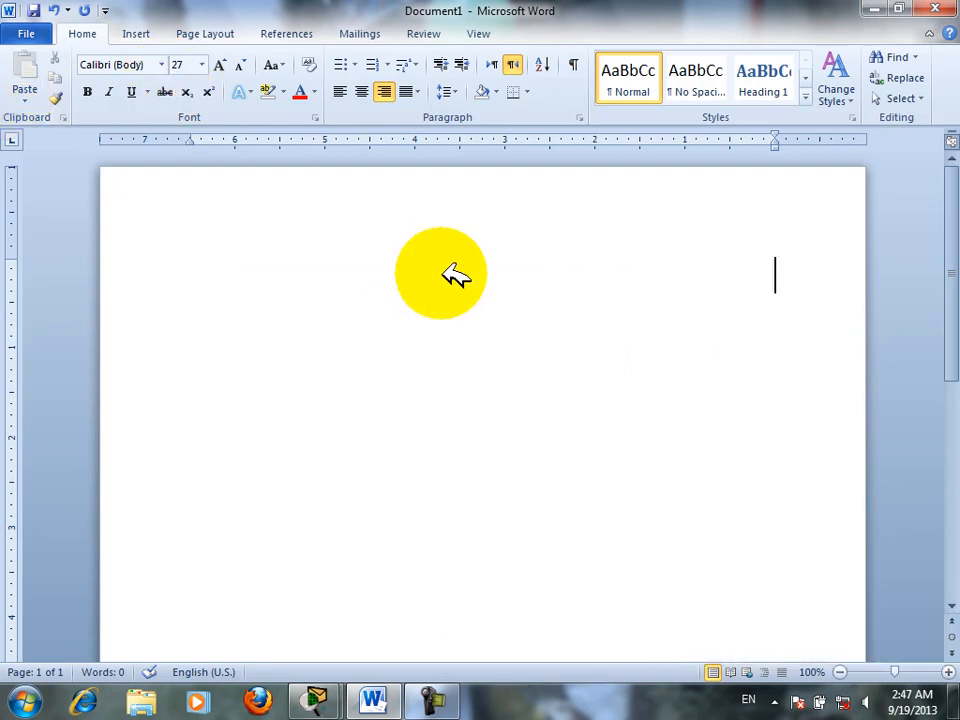
# Switch the input language to Pashto, set the font size to 22, and enter the line "چپ شمه که ووایم چی دنګه یاره تا ښایم"
pyautogui.hotkey('alt', 'shift')
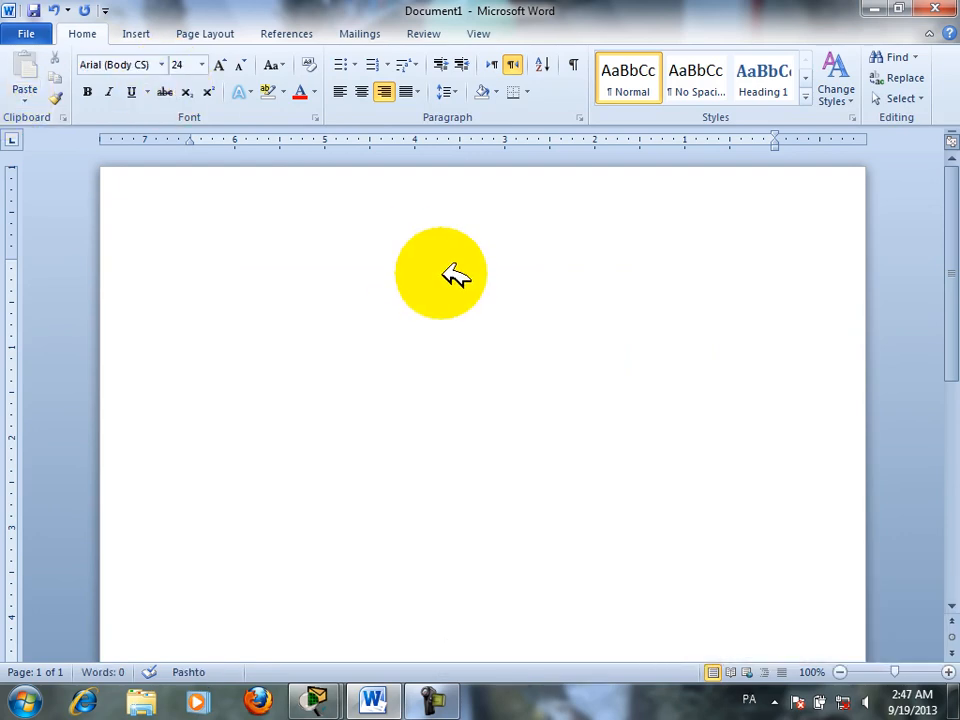
pyautogui.hotkey('ctrl', ']')
pyautogui.hotkey('ctrl', '[')
pyautogui.hotkey('ctrl', '[')
pyautogui.write('چپ شمه که ووایم')
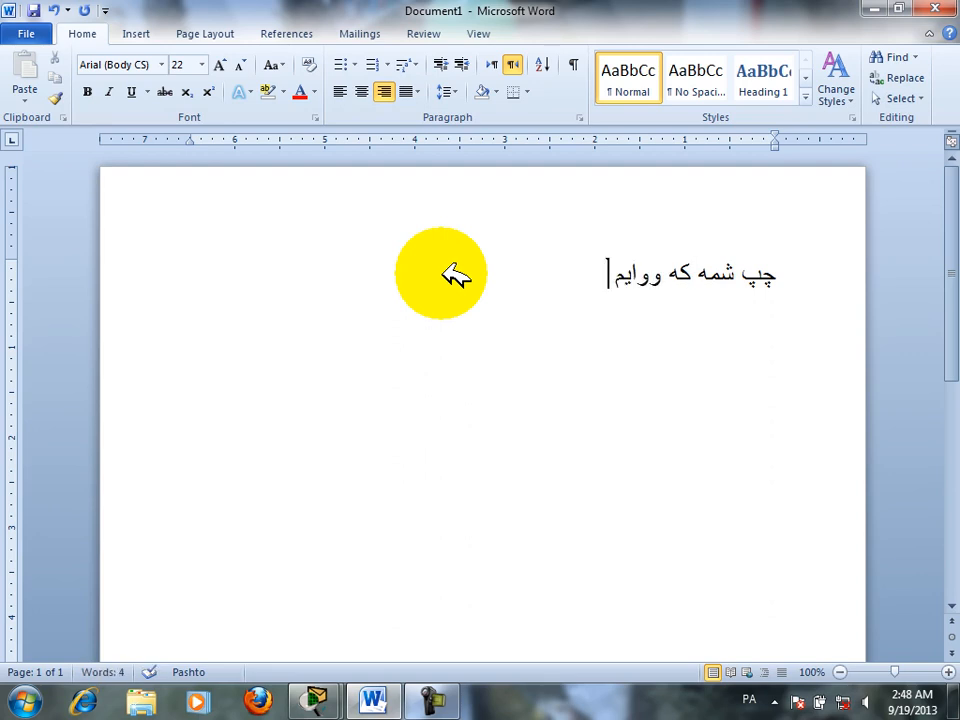
pyautogui.write(' چی د')
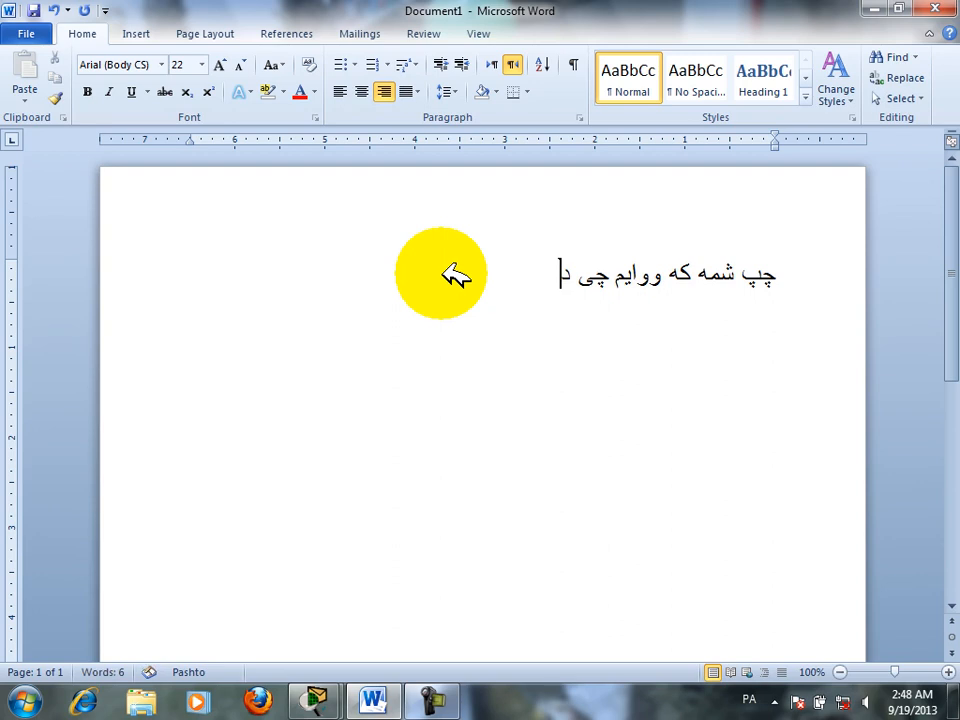
pyautogui.write('نگه یاره')
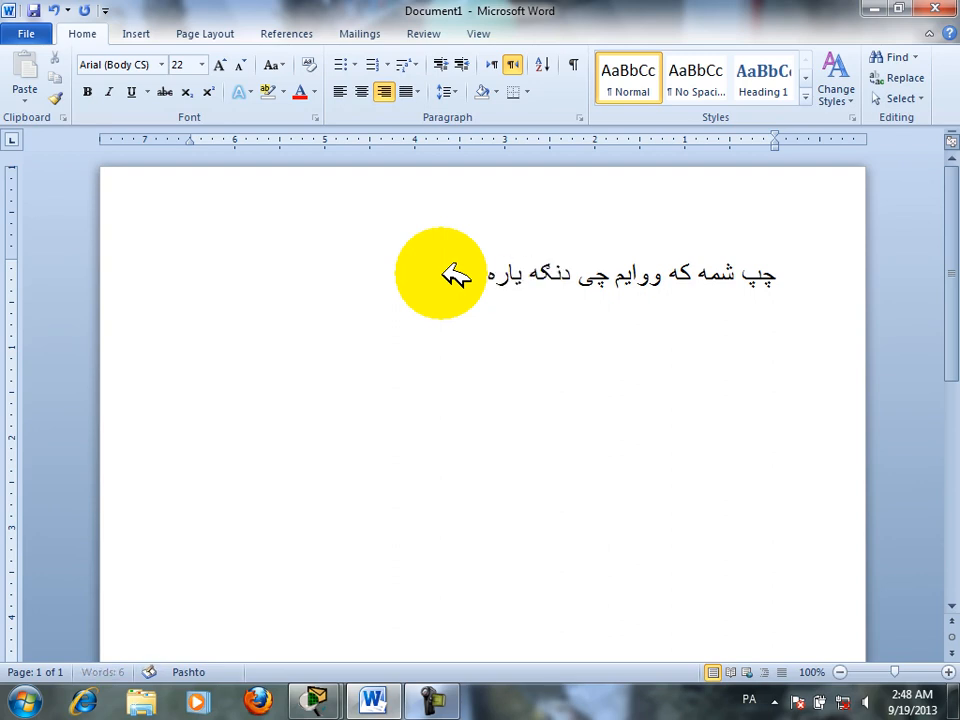
pyautogui.write(' تلی ایم')
pyautogui.press('Return')
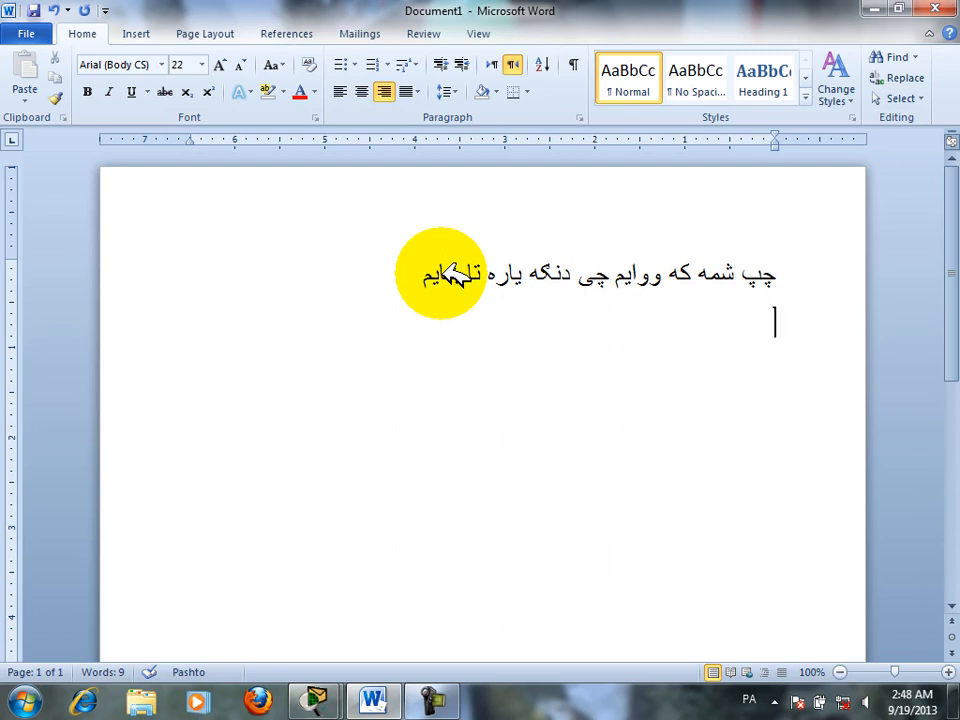
# Enter a second line indented with repeated tabs to about 3 inches, reading "خلک راته وایی چی کاروانه چنار څه معنی"
pyautogui.press('Tab')
pyautogui.press('Tab')
pyautogui.press('Tab')
pyautogui.press('Tab')
pyautogui.press('Tab')
pyautogui.press('Tab')
pyautogui.press('Tab')
pyautogui.press('Tab')
pyautogui.press('Tab')
pyautogui.press('Tab')
pyautogui.write('خلک راته')
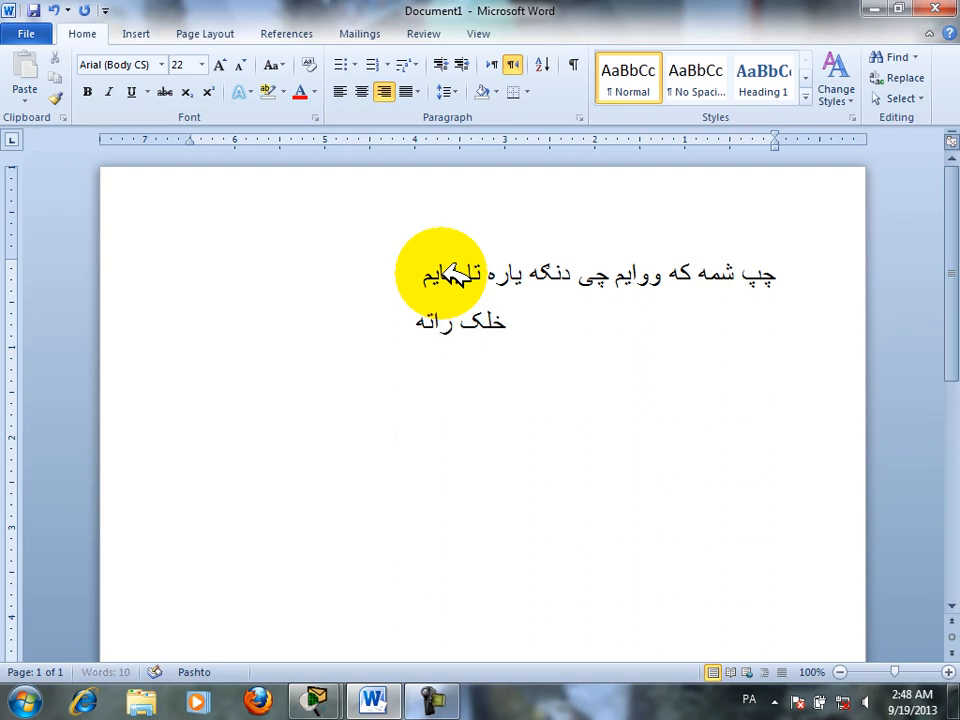
pyautogui.write(' وایی چی کاروانه چنار')
pyautogui.press('Return')
pyautogui.write('خاه معن')
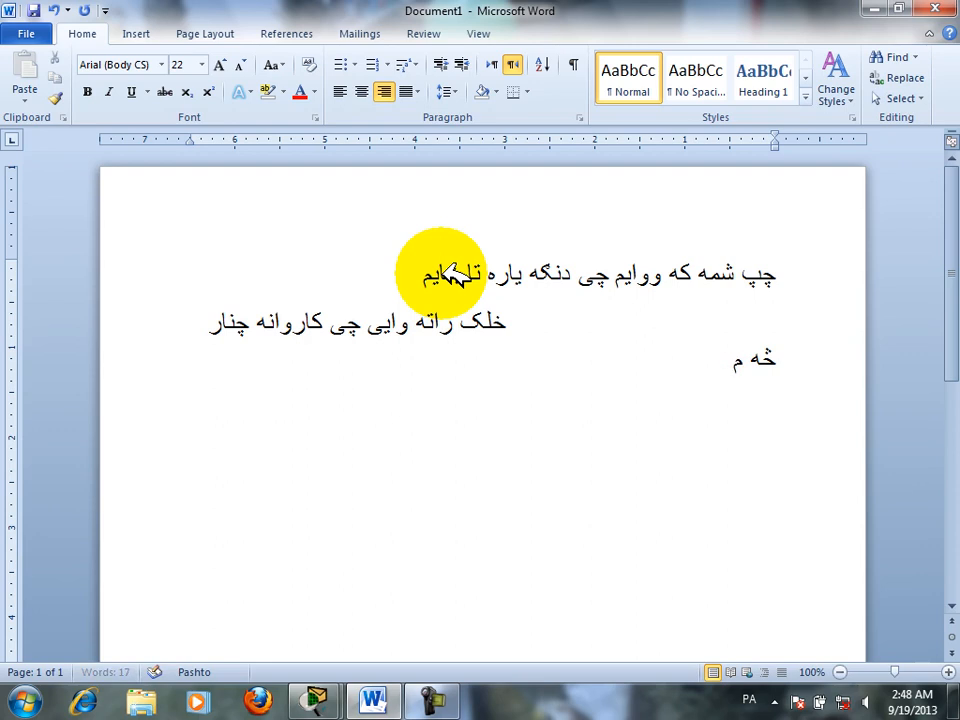
# Reduce the second line's tab indent, then delete both Pashto lines
pyautogui.click(540, 330)
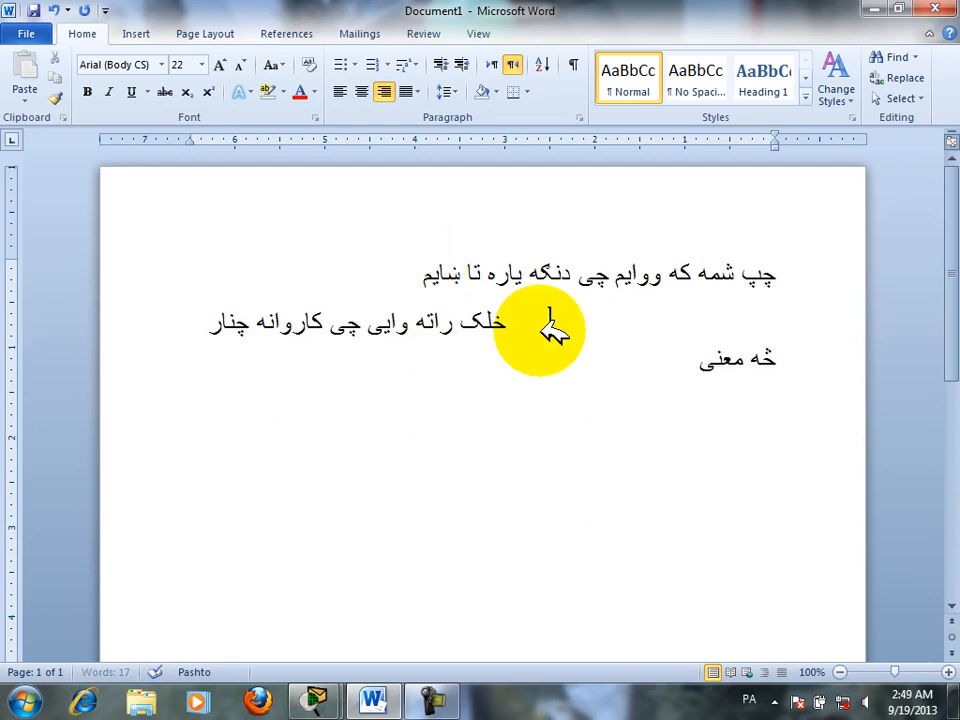
pyautogui.press('BackSpace')
pyautogui.press('BackSpace')
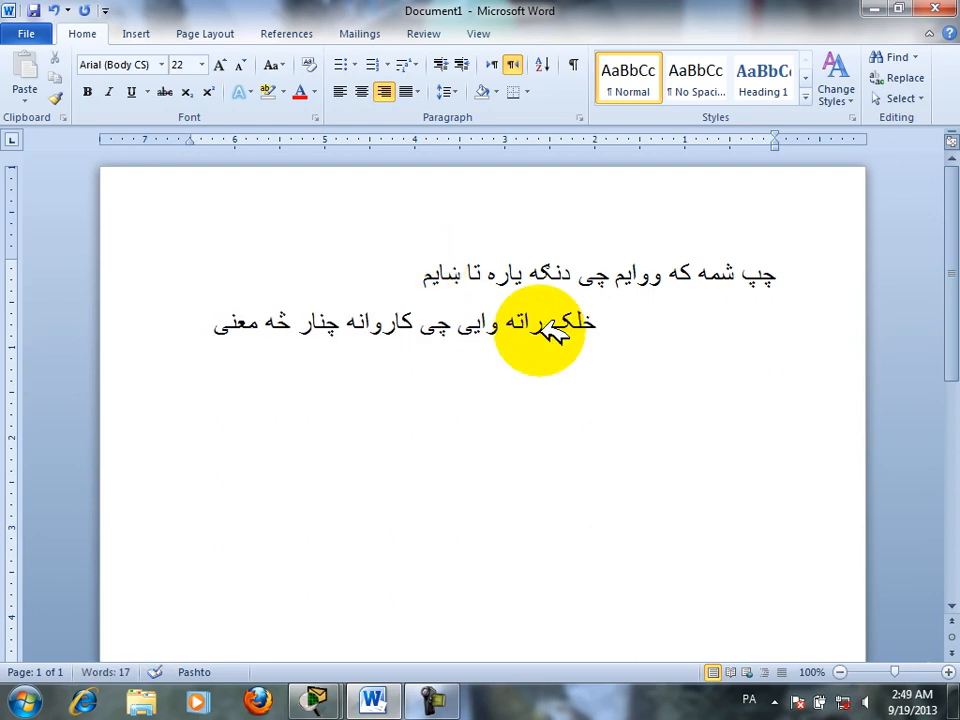
pyautogui.moveTo(182, 321); pyautogui.dragTo(822, 250)
pyautogui.press('BackSpace')
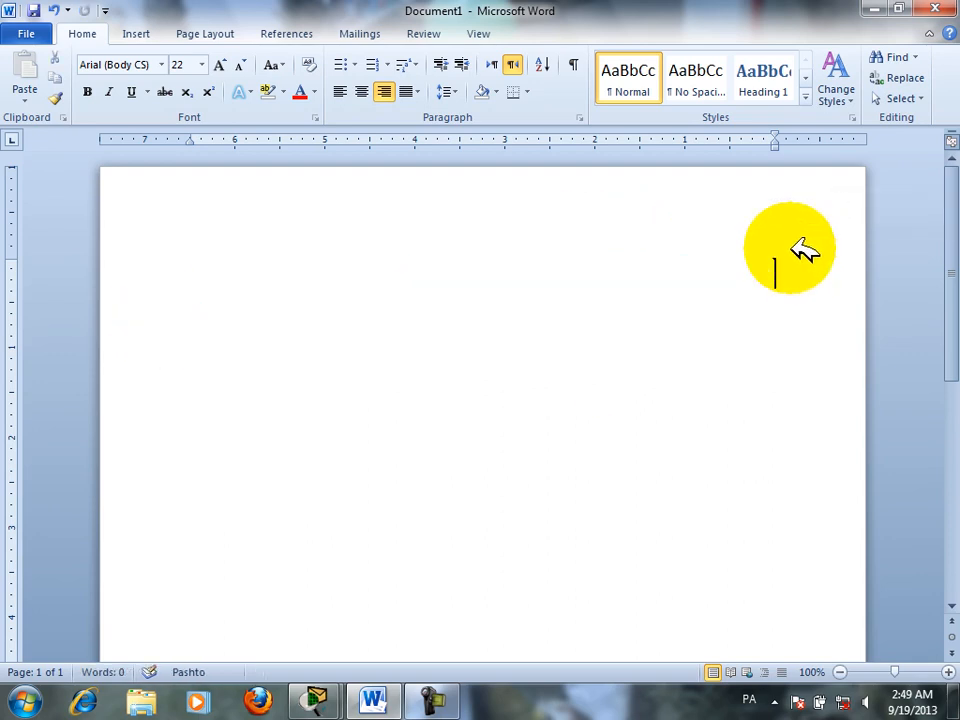
# Set the default tab stops to 2.5" for the right-to-left document
pyautogui.click(583, 116)
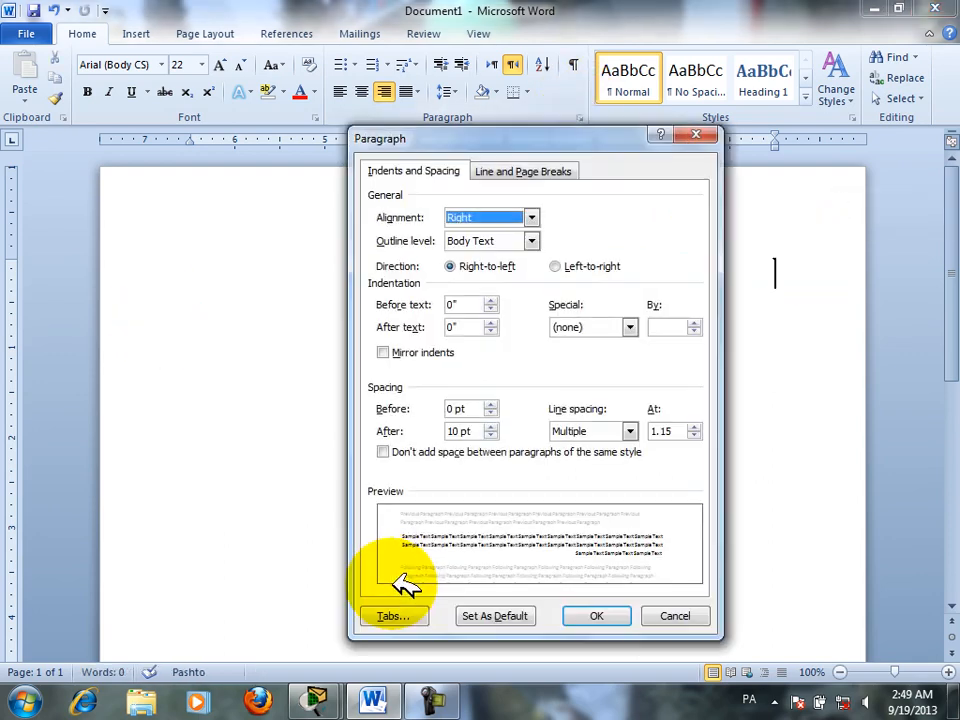
pyautogui.click(415, 610)
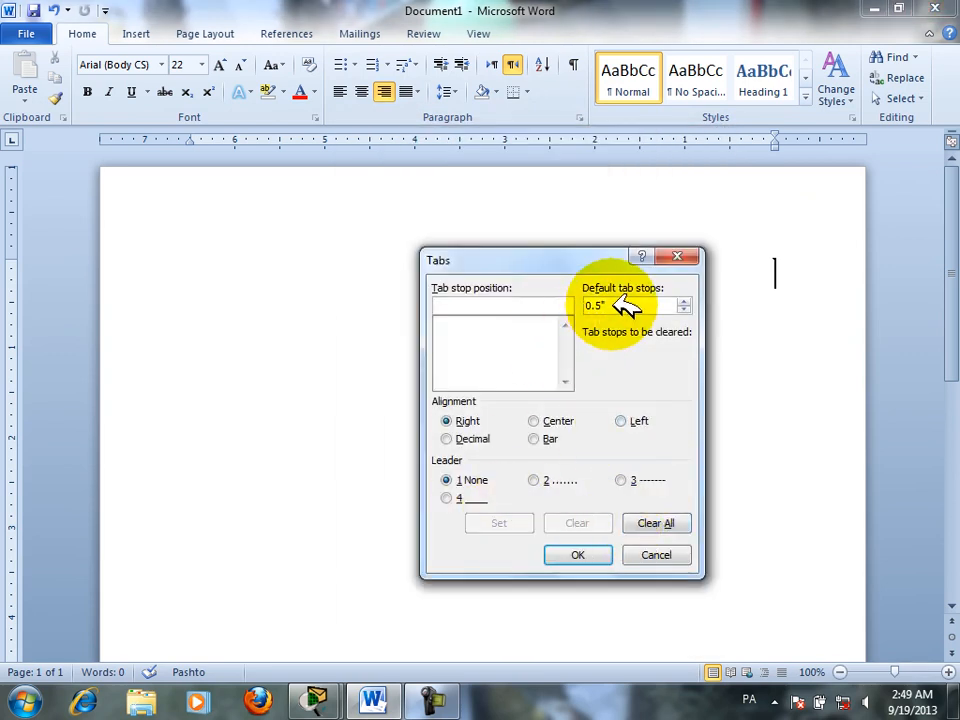
pyautogui.click(686, 301)
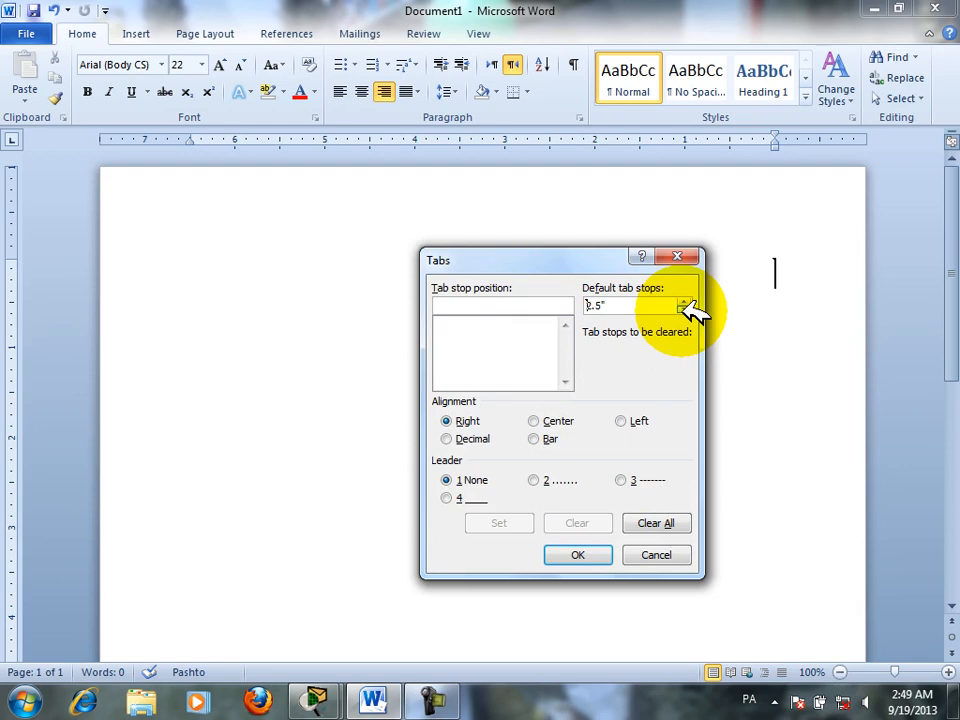
pyautogui.click(578, 555)
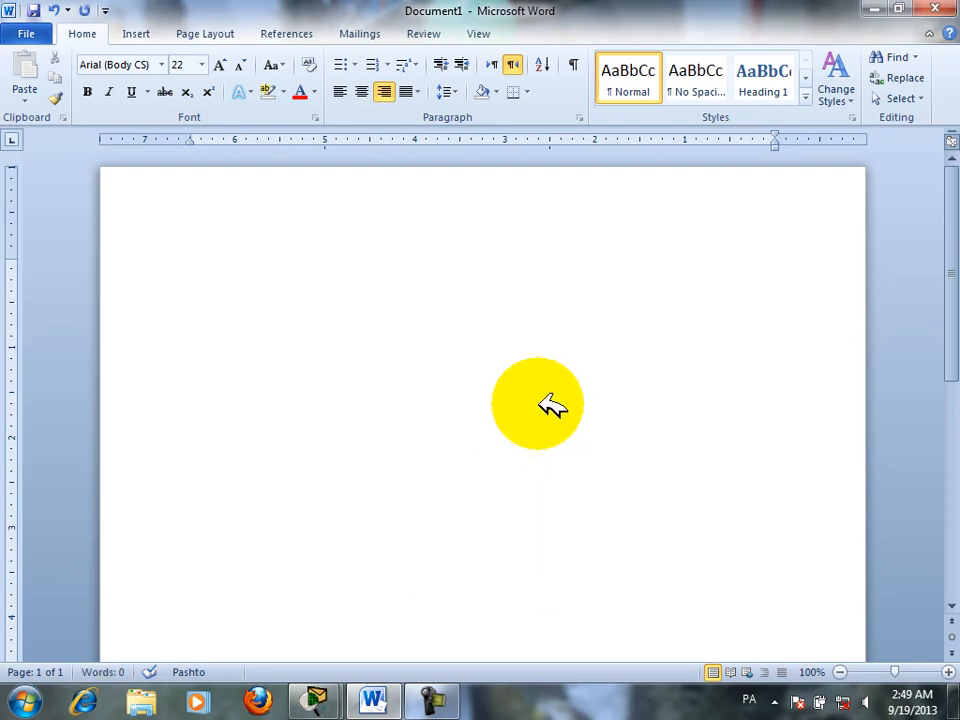
# Enter "چپ شمه که ووایم چی دنګه یاره تا ښایم" and start a second line indented by one tab
pyautogui.write('چپ شمه که ووایم چی')
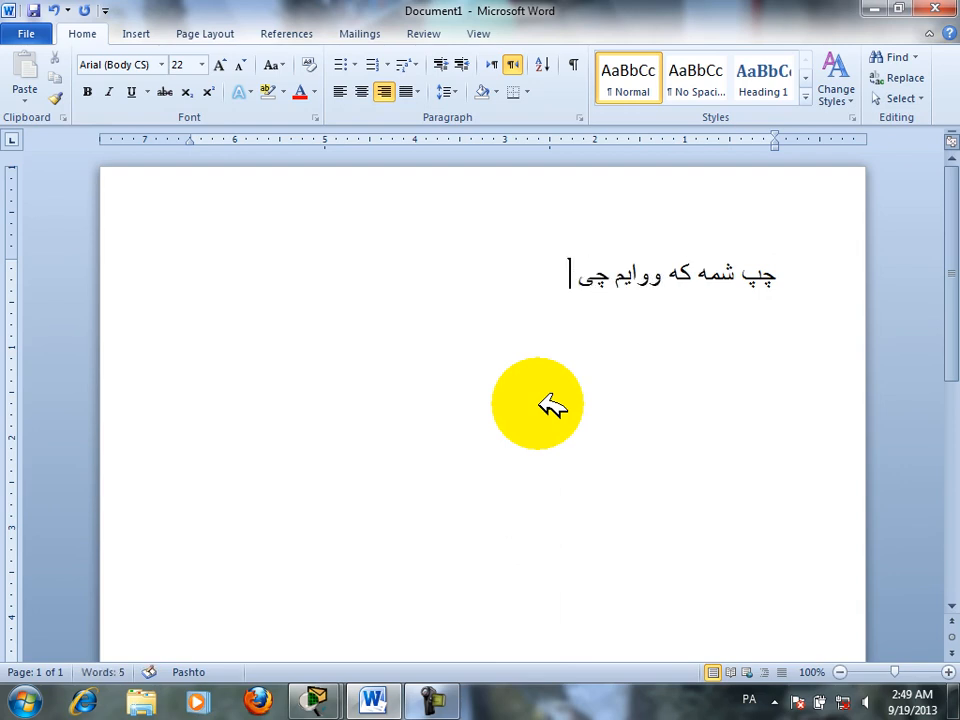
pyautogui.write(' دنګه یاره')
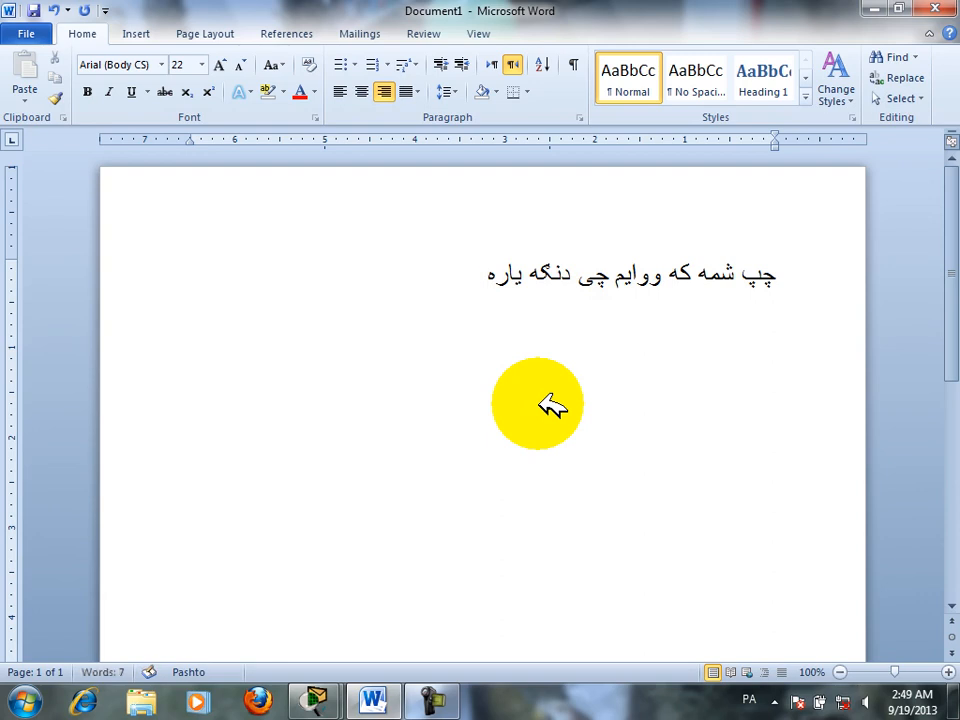
pyautogui.write(' تا بنایم')
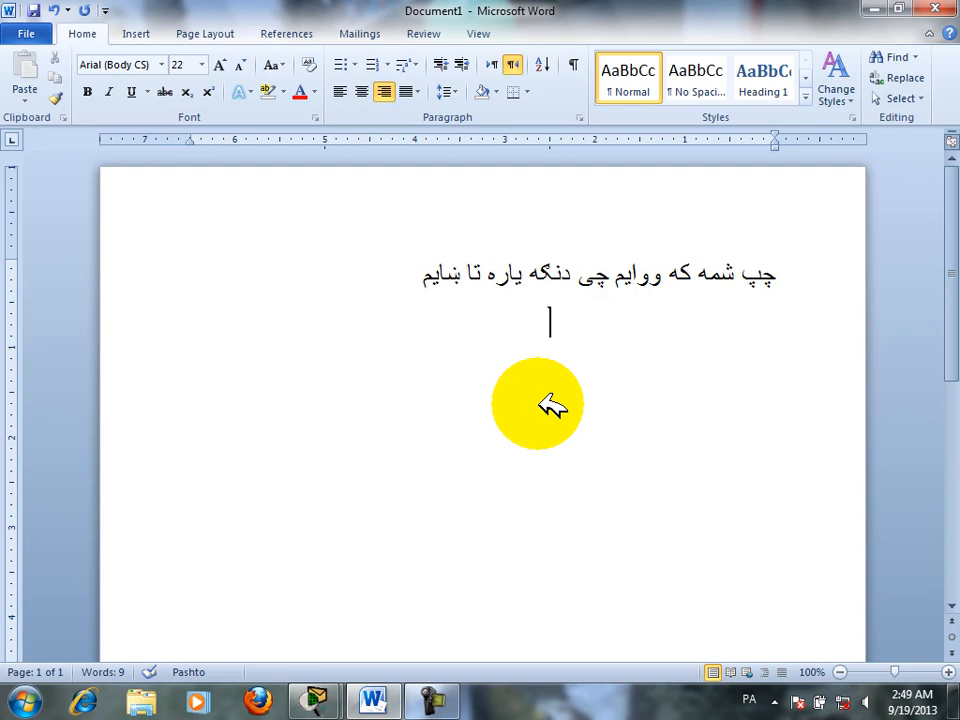
# Complete the tab-indented second line with "خلک راته وایی چی کاروانه چنار څه معنی"
pyautogui.write('خلک راته وایی چی کار')
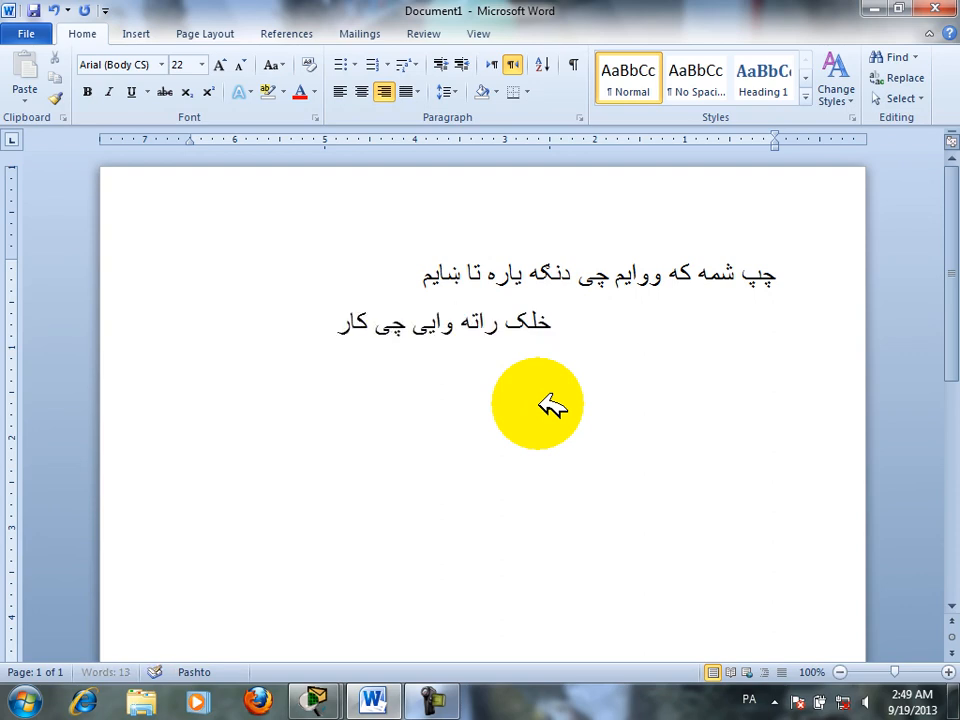
pyautogui.write('وانه')
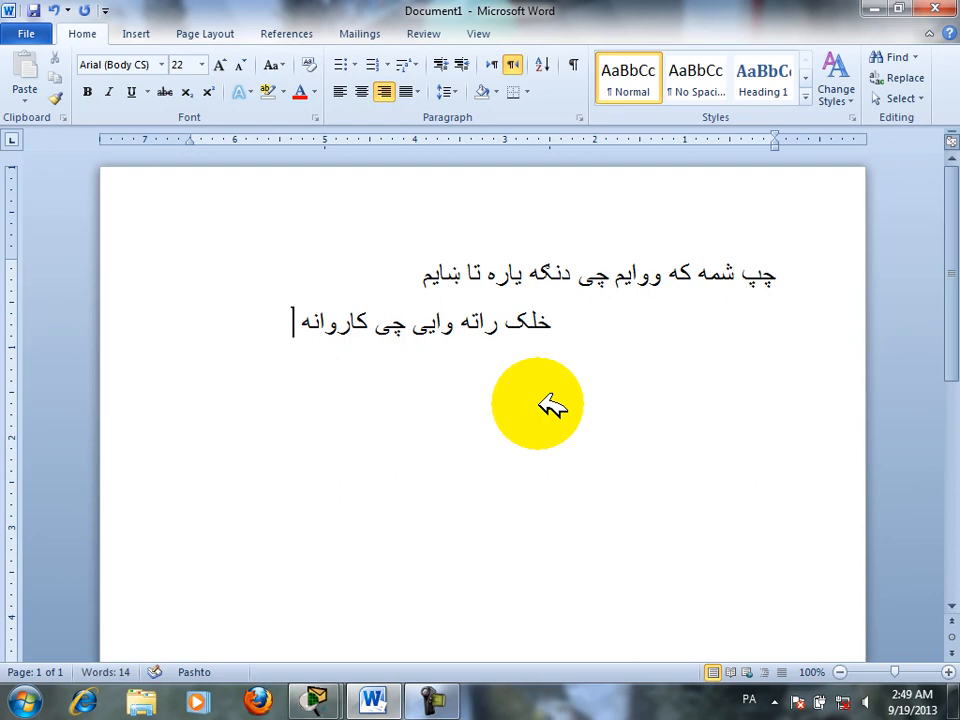
pyautogui.write(' چنار')
pyautogui.write(' خنه')
pyautogui.press('BackSpace')
pyautogui.press('BackSpace')
pyautogui.write('عه')
pyautogui.press('BackSpace')
pyautogui.write('ه')
pyautogui.press('BackSpace')
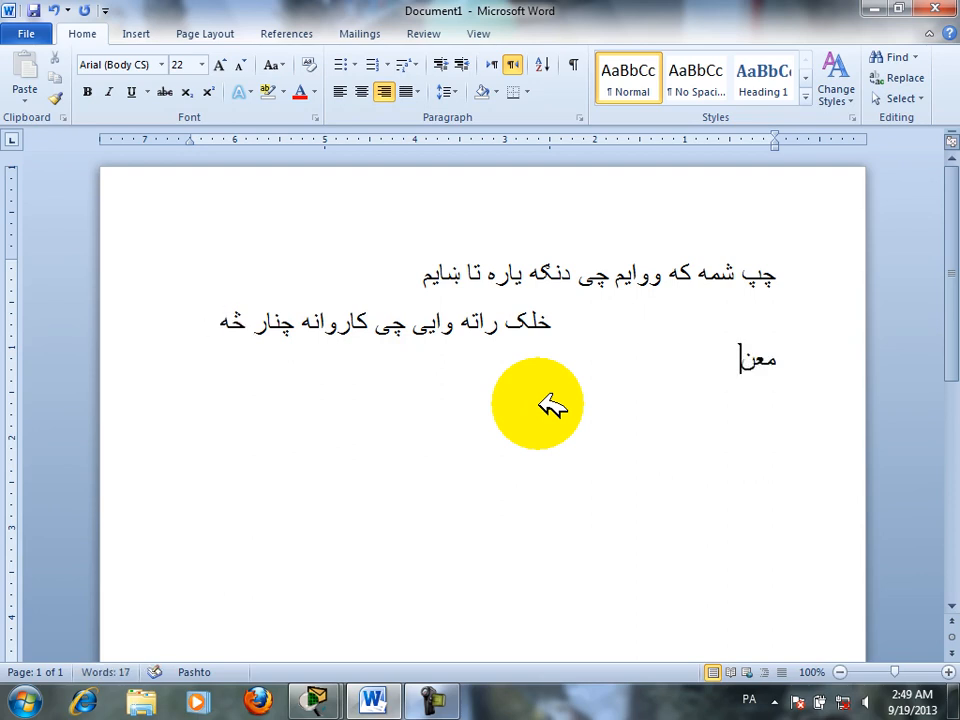
pyautogui.press('BackSpace')
pyautogui.write('نی')
pyautogui.press('BackSpace')
pyautogui.press('BackSpace')
pyautogui.write('نی')
# Add four filler lines of random Pashto letters below the verse, indenting every second one by one tab
pyautogui.press('Return')
pyautogui.write('سیتبنسیبتیسنبت بنیتبسیشنب سیتبنسیبت شنسی')
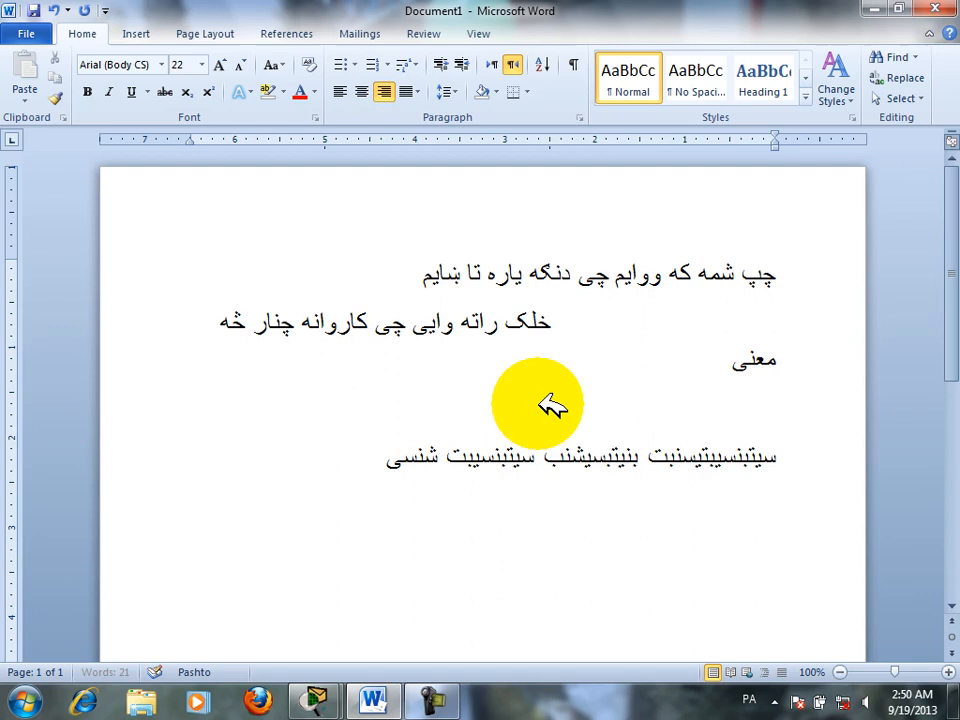
pyautogui.press('Return')
pyautogui.write('سبتشس')
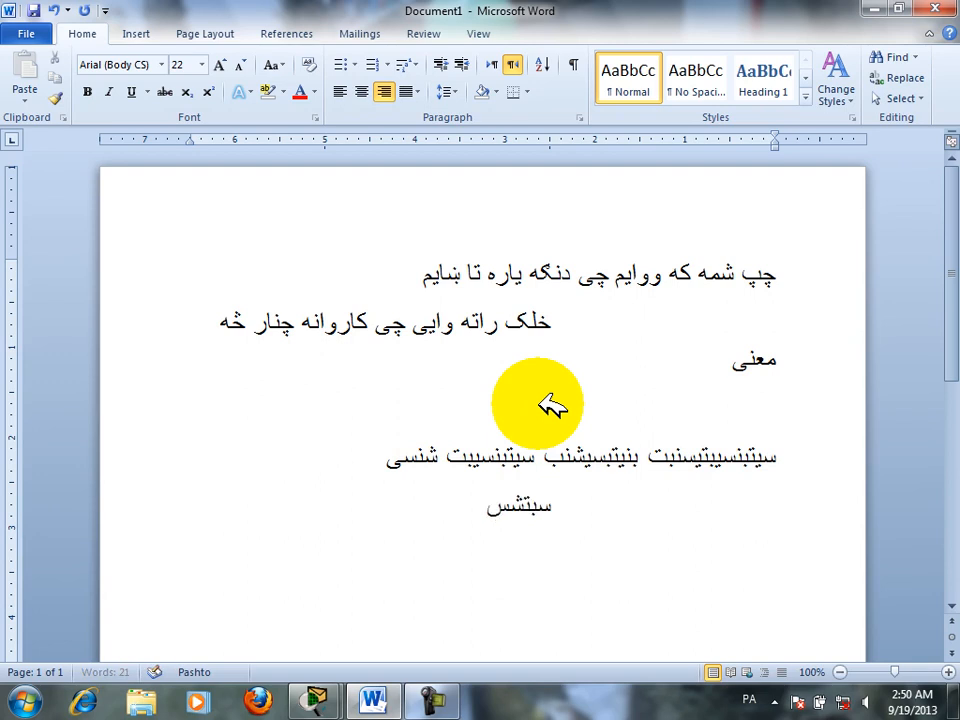
pyautogui.write('ینبنسیشتسینبتشینیتبنشسیتنسی ')
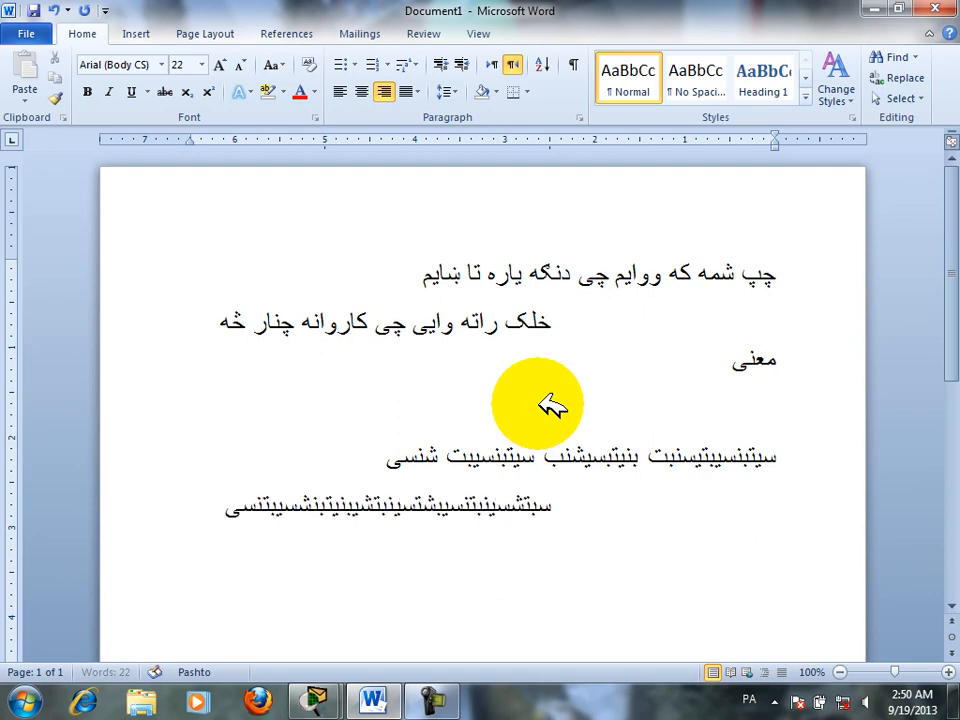
pyautogui.write('یبسشینبسیتبنسیتبنسبتسنبتسنیبتسیینش')
pyautogui.press('Return')
pyautogui.write('بنتشسینبنسیتبنشیبتیبنمیشتبنسیمبتشسی')
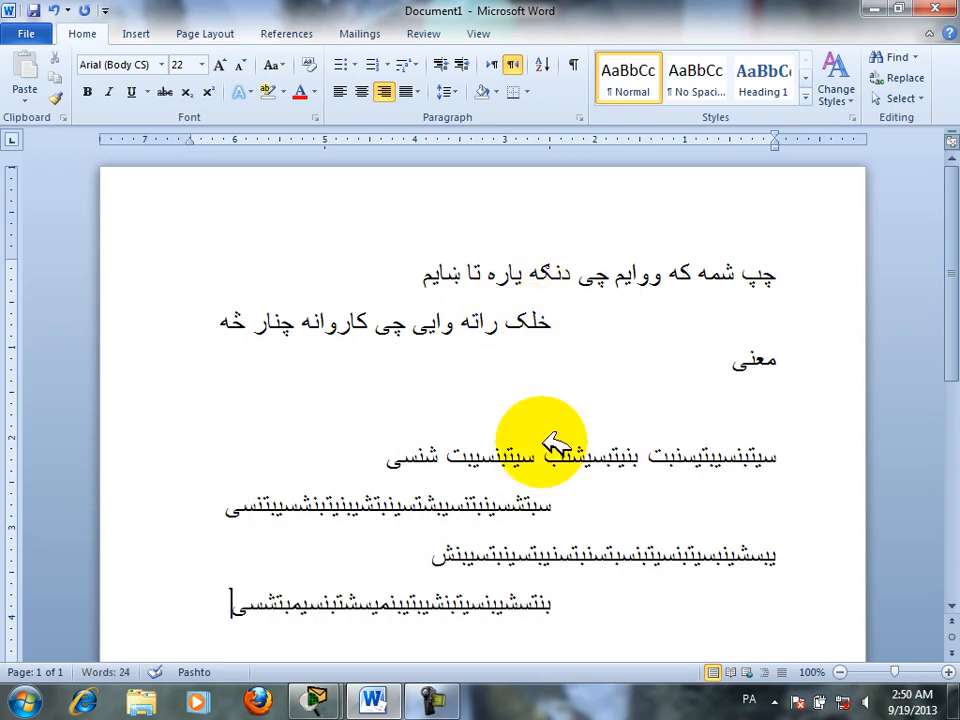
# Delete all the Pashto text and switch back to English with left-to-right direction
pyautogui.hotkey('ctrl', 'a')
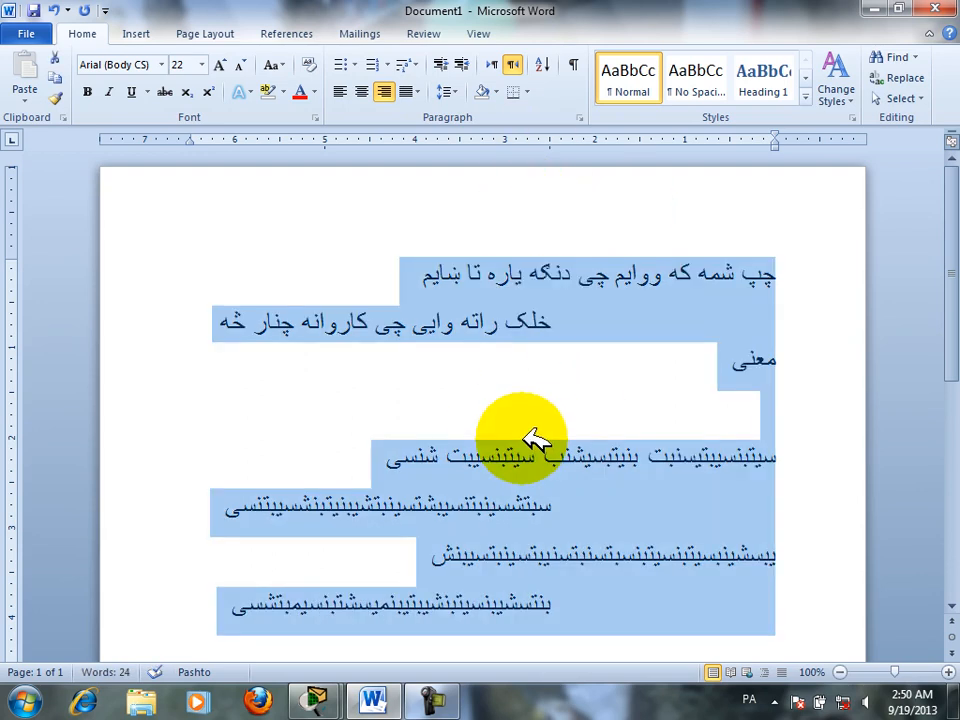
pyautogui.press('Delete')
pyautogui.hotkey('alt', 'shift')
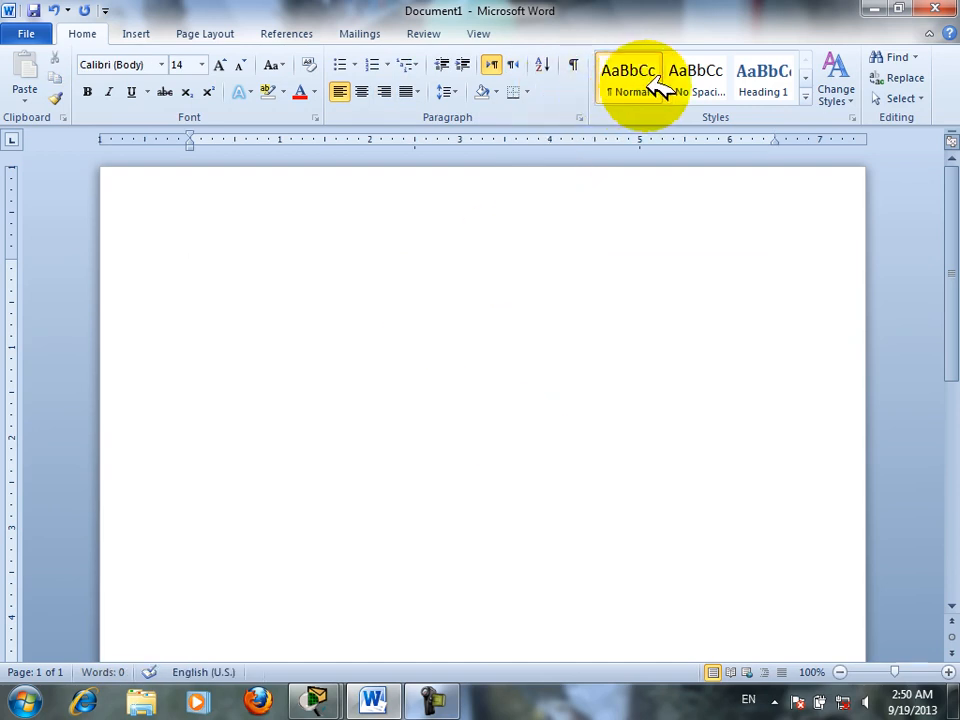
# View the Quick Styles gallery, then generate sample paragraphs in the empty document with =rand()
pyautogui.click(805, 97)
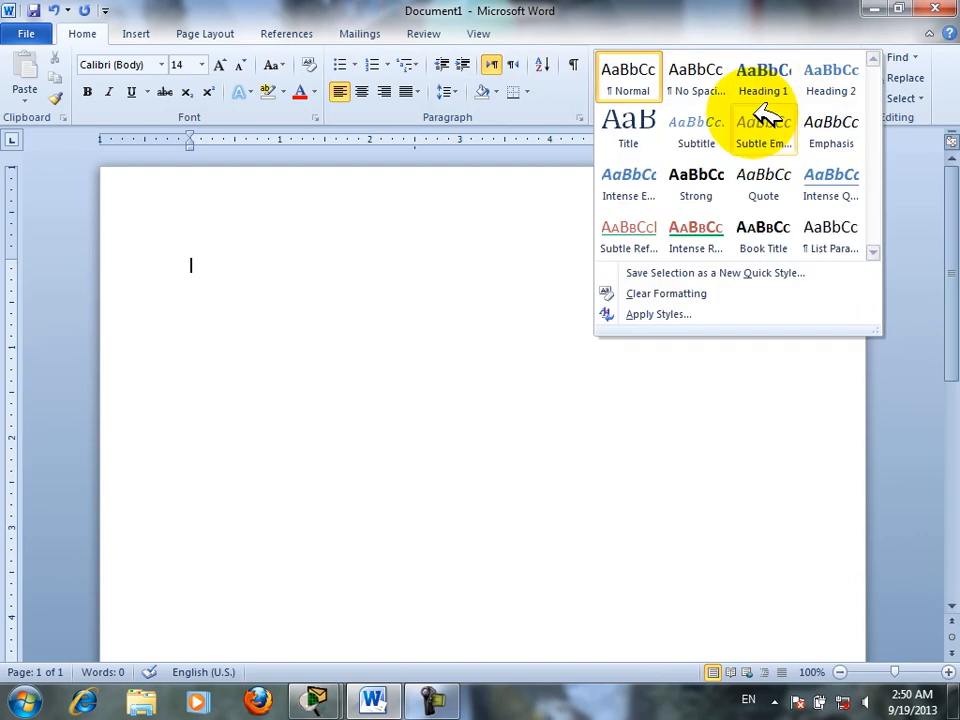
pyautogui.click(497, 311)
pyautogui.write('=rand()')
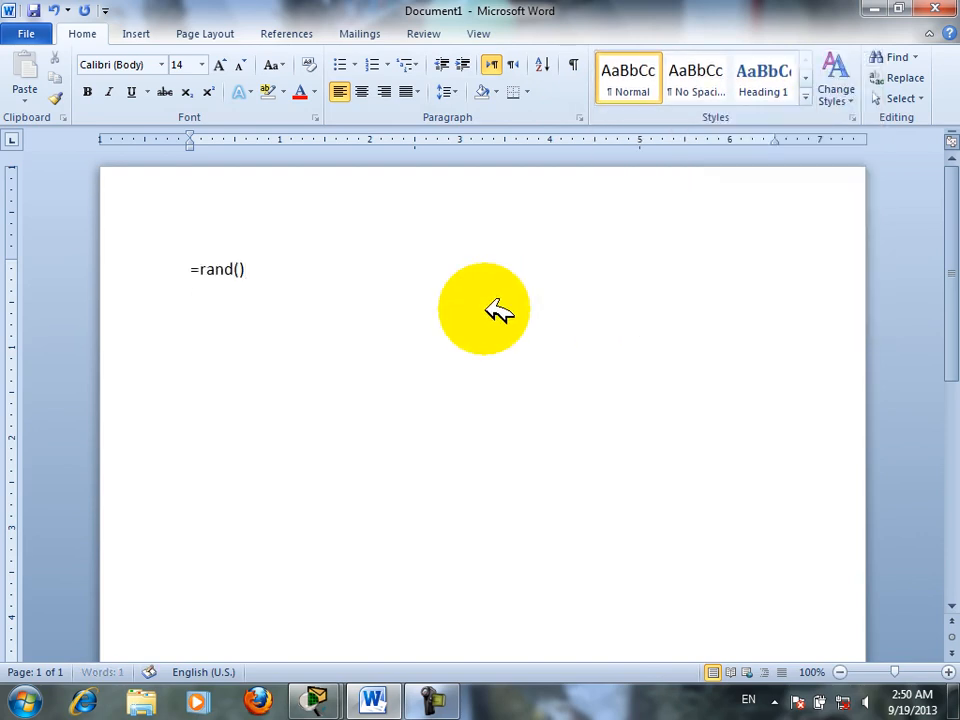
pyautogui.press('Return')
# Select the generated sample text and preview different Quick Styles on it without applying any
pyautogui.moveTo(853, 653); pyautogui.dragTo(155, 168)
pyautogui.click(287, 33)
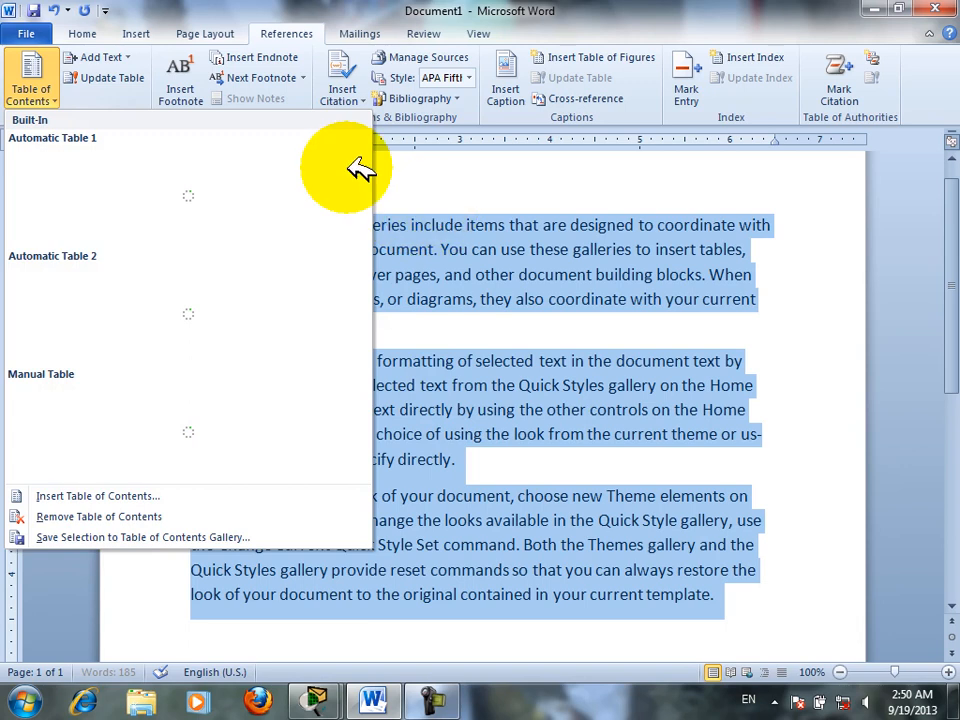
pyautogui.click(16, 55)
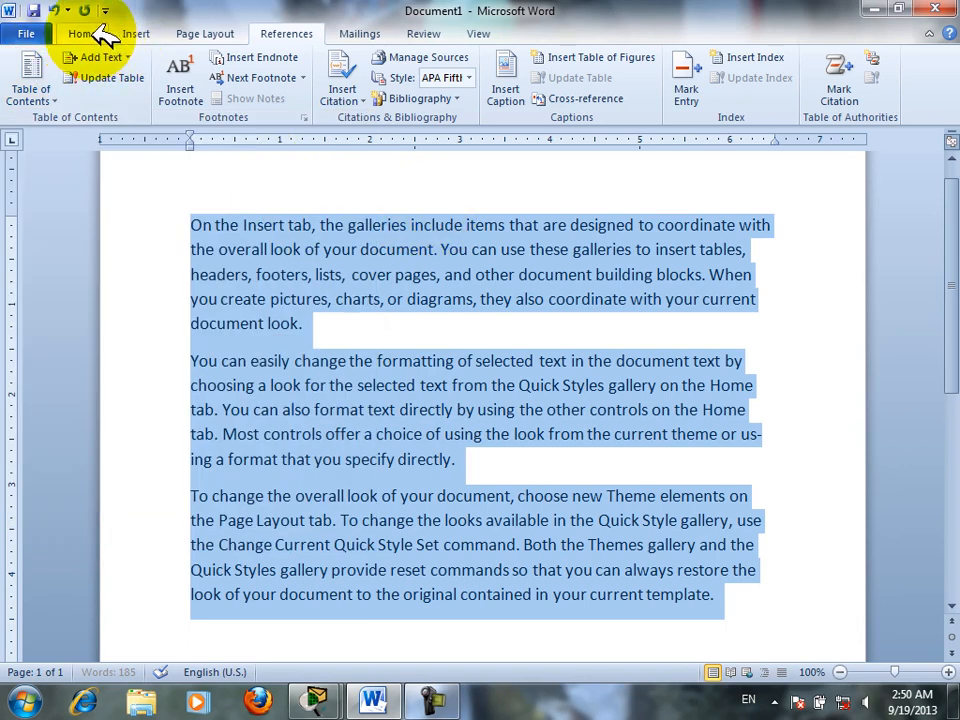
pyautogui.click(82, 33)
pyautogui.click(806, 98)
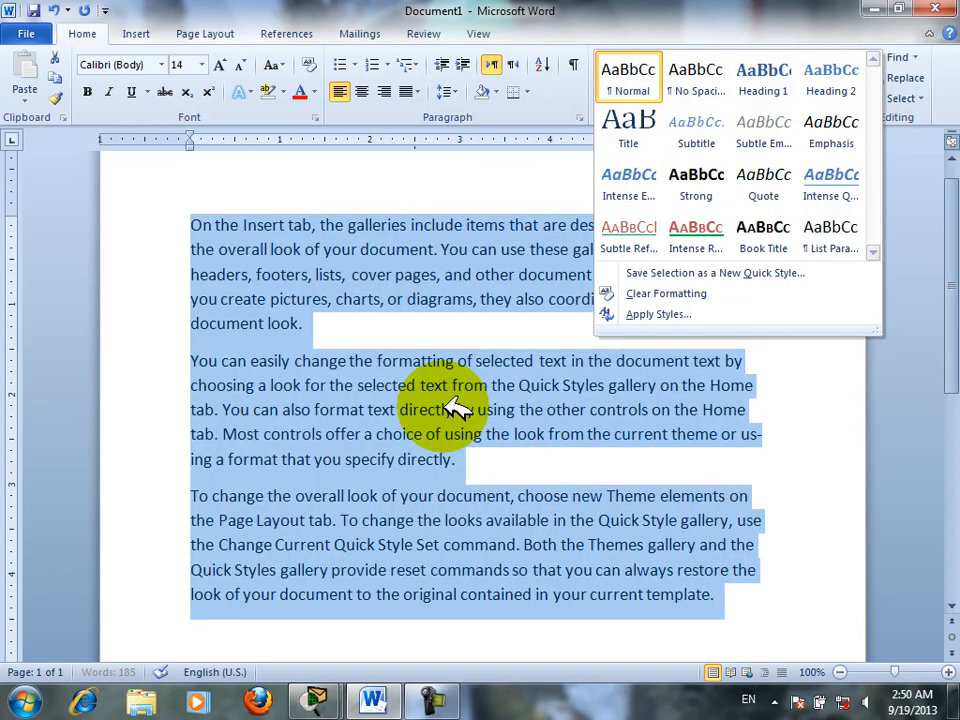
pyautogui.hotkey('ctrl', 'a')
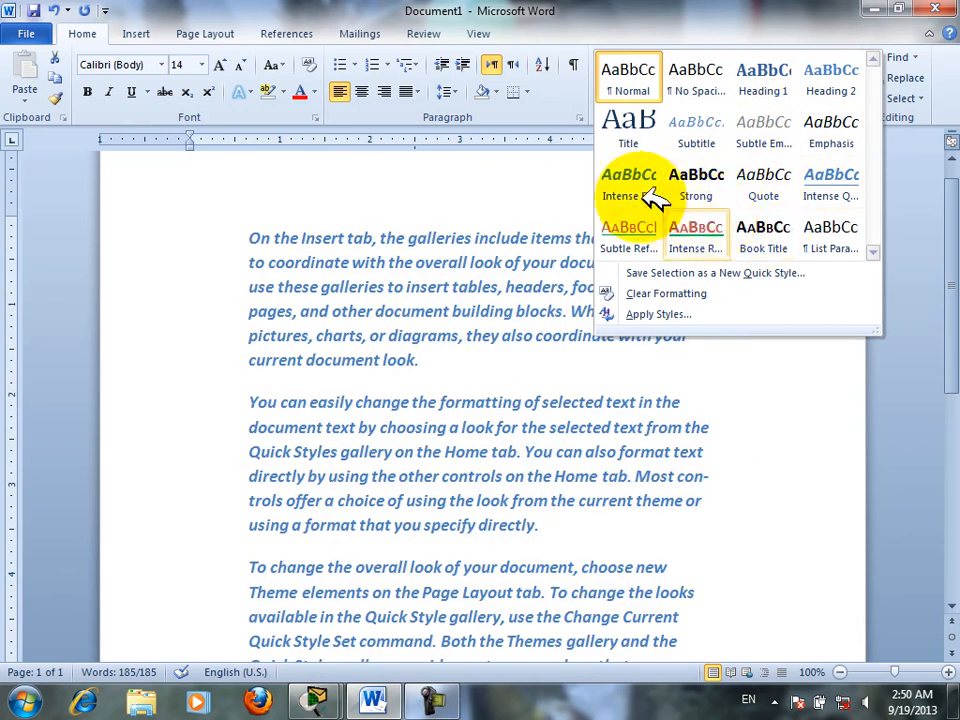
pyautogui.click(435, 578)
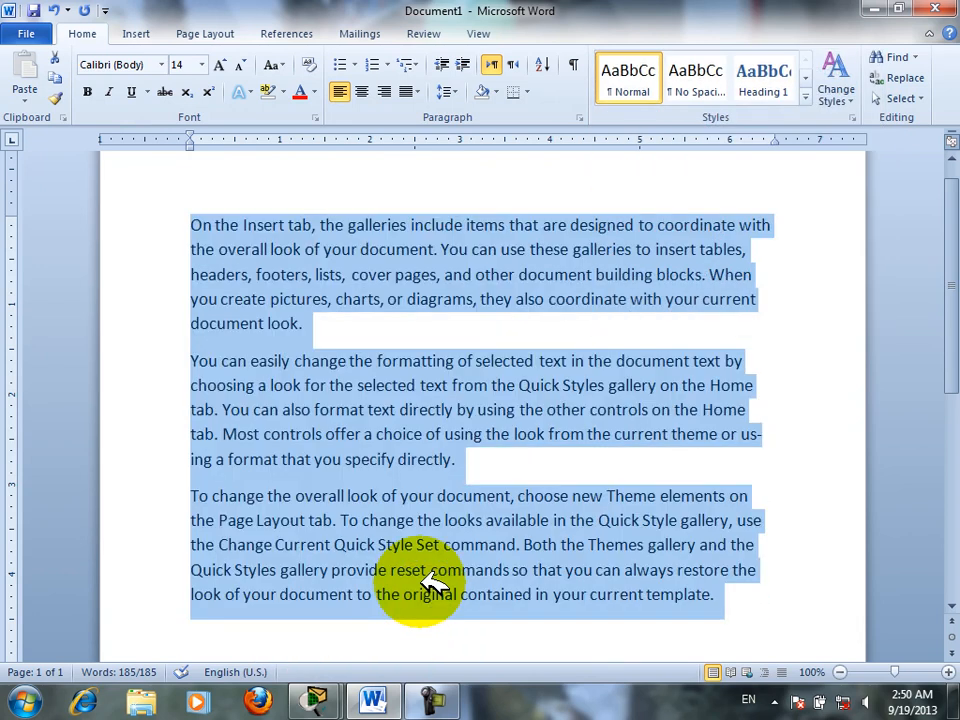
# Delete the selected sample text and increase the font size to 18
pyautogui.press('Delete')
pyautogui.hotkey('ctrl', ']')
pyautogui.hotkey('ctrl', ']')
pyautogui.write('affghan')
pyautogui.press('BackSpace')
pyautogui.press('BackSpace')
pyautogui.press('BackSpace')
pyautogui.press('BackSpace')
pyautogui.press('BackSpace')
pyautogui.press('BackSpace')
pyautogui.press('BackSpace')
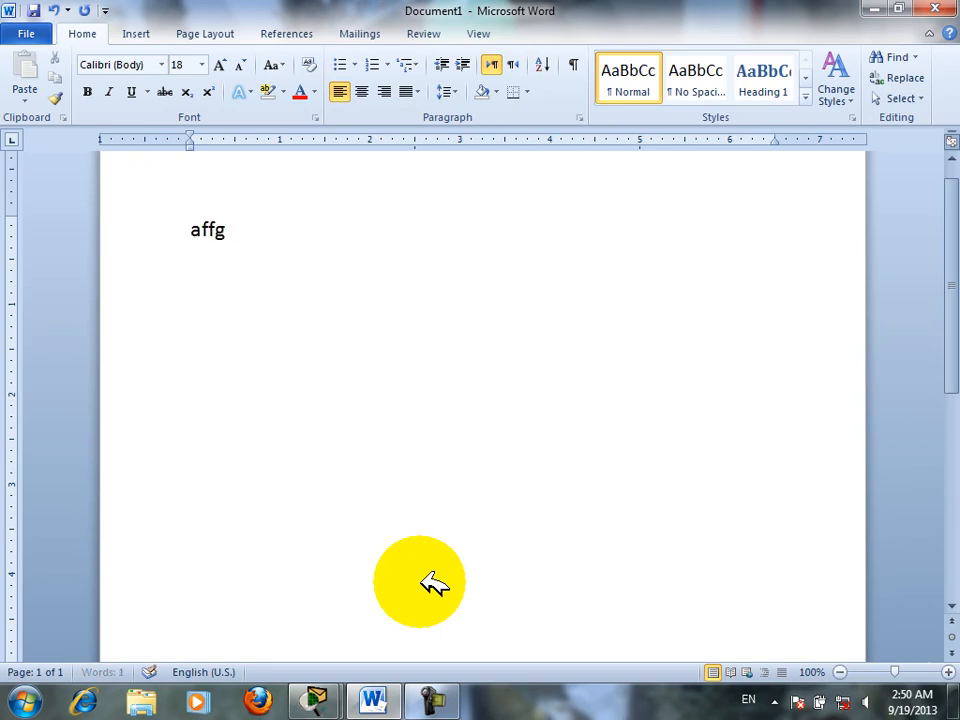
# Enter Afghanistan, Khost, Paktika and Orgun on separate lines
pyautogui.write('Afgha')
pyautogui.press('BackSpace')
pyautogui.write('hanistan ')
pyautogui.write('Khost')
pyautogui.press('Return')
pyautogui.write('Pak')
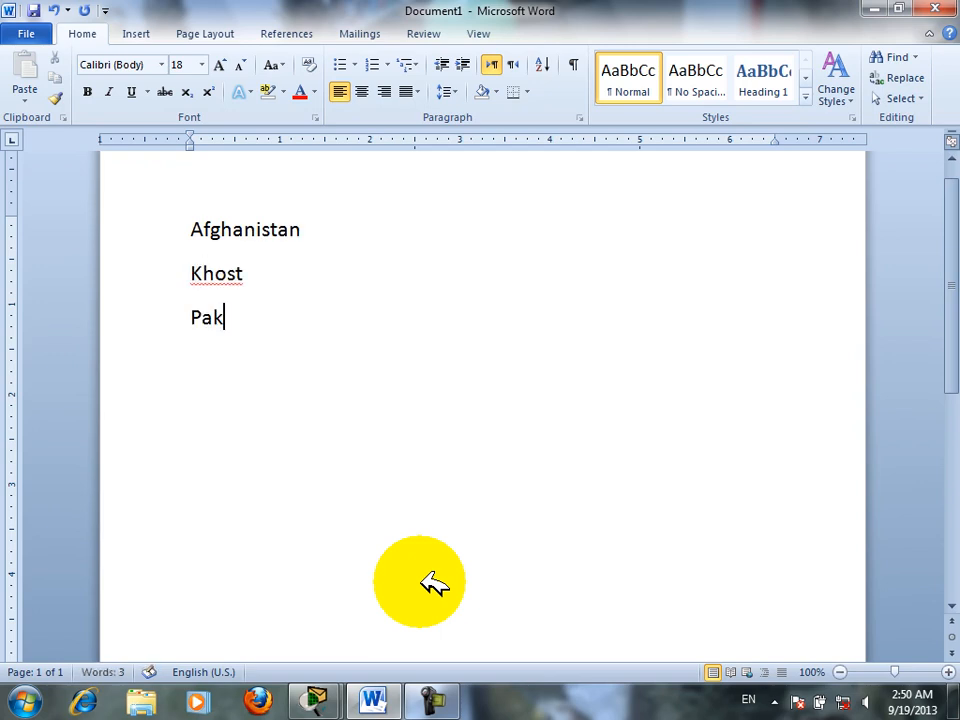
pyautogui.write('tika')
pyautogui.press('Return')
pyautogui.write('Orgum')
pyautogui.press('BackSpace')
pyautogui.write('n')
pyautogui.press('Return')
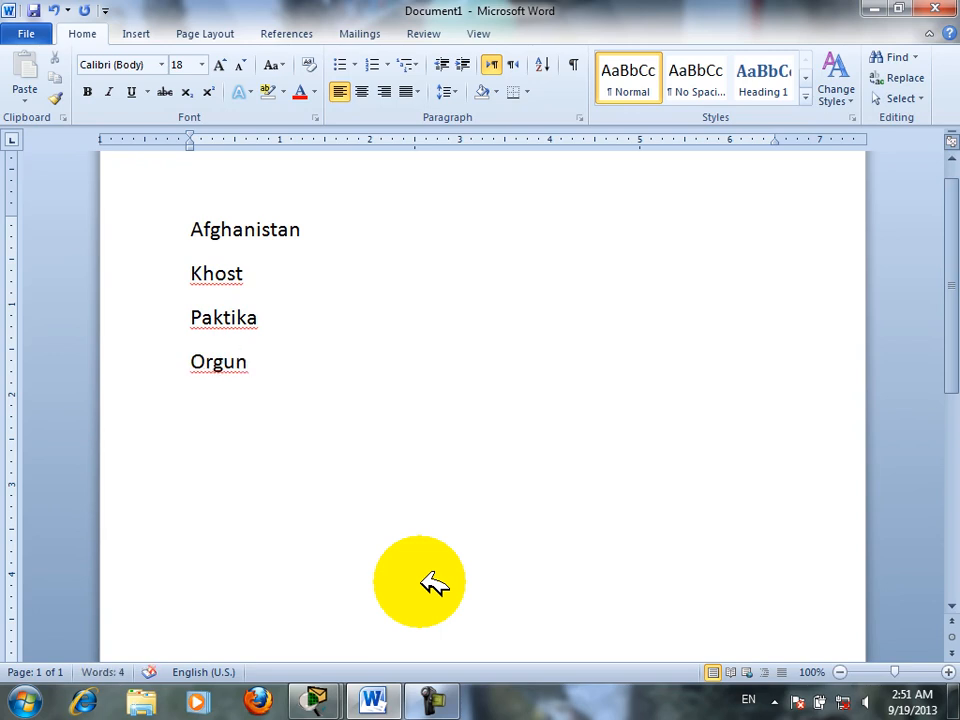
# Add Haibaty as the fifth line below Orgun and start a new line
pyautogui.write('S')
pyautogui.press('BackSpace')
pyautogui.write('Haib')
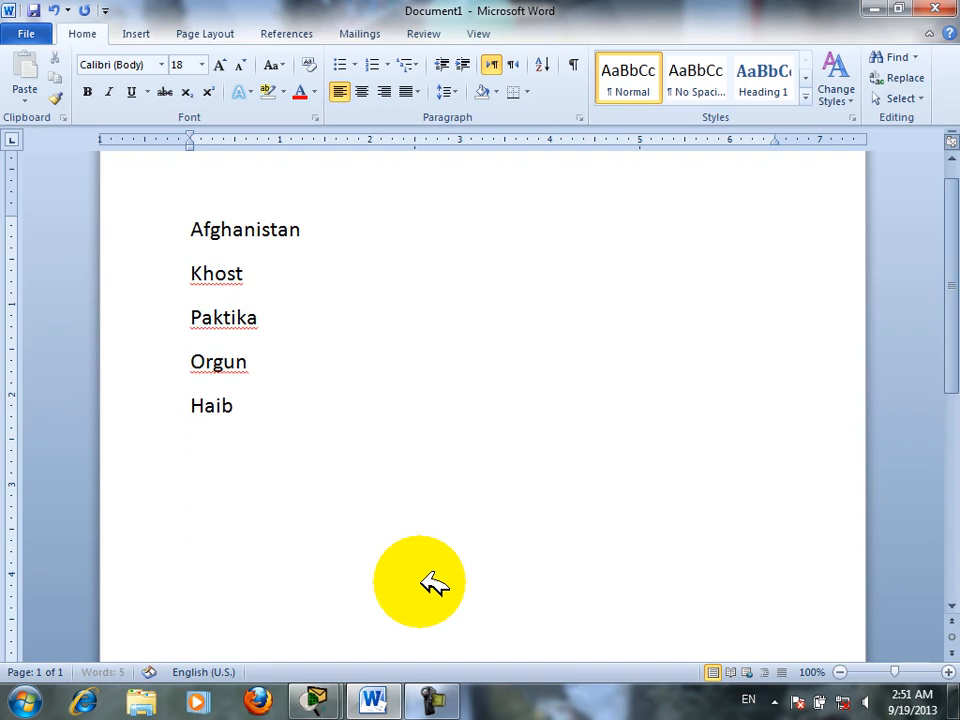
pyautogui.write('aty')
pyautogui.press('Return')
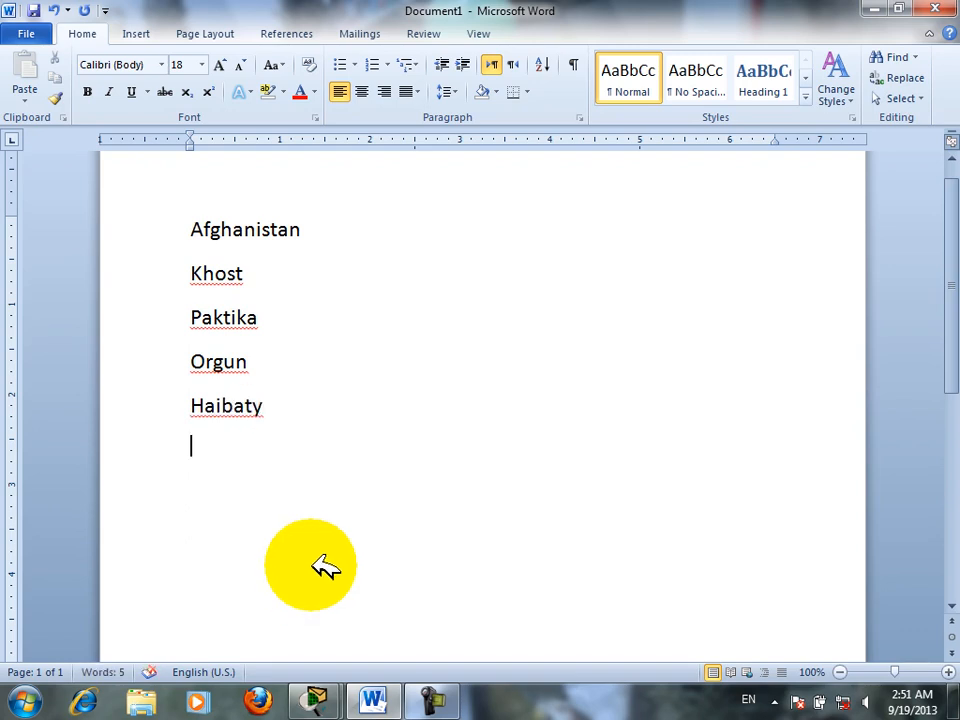
# Apply the Heading 1 style to Afghanistan and Heading 2 to Khost and Paktika
pyautogui.click(133, 222)
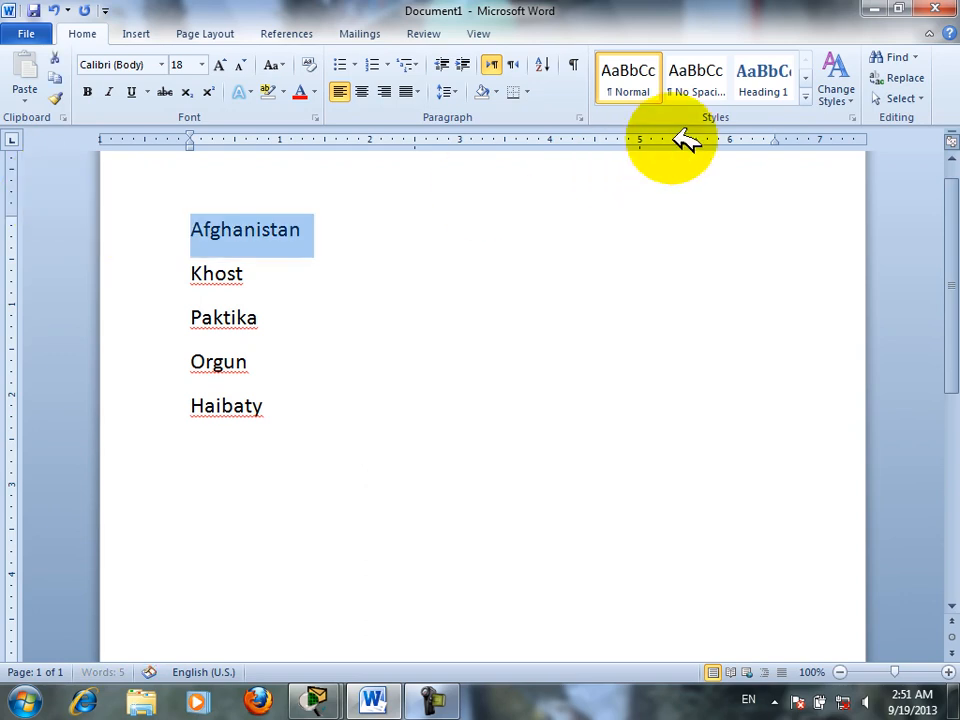
pyautogui.click(778, 88)
pyautogui.doubleClick(221, 279)
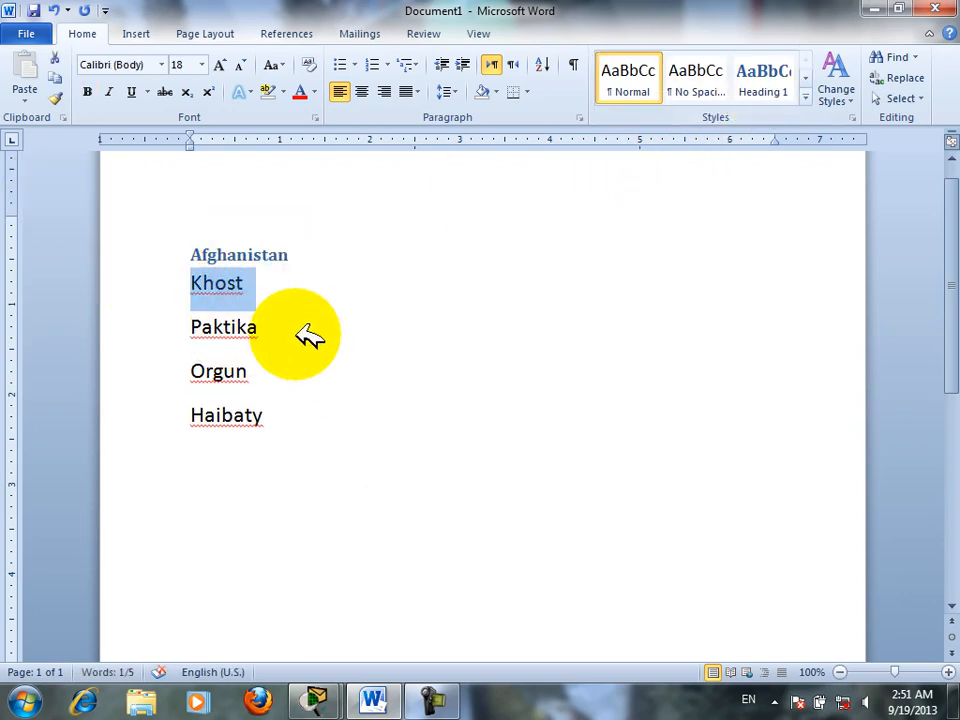
pyautogui.moveTo(313, 337); pyautogui.dragTo(204, 283)
pyautogui.click(806, 97)
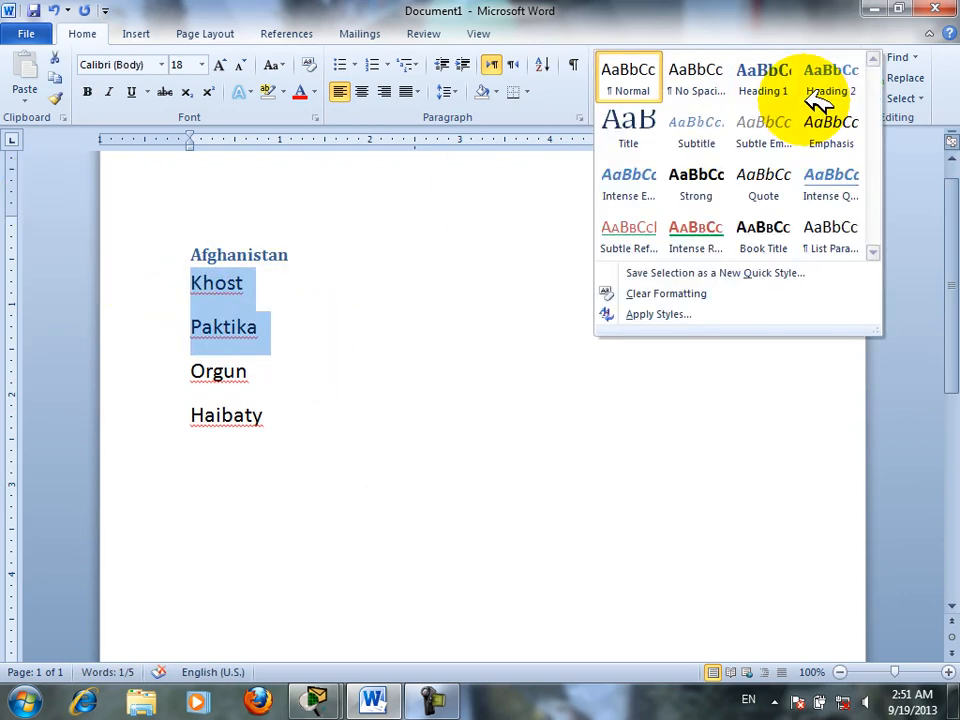
pyautogui.click(840, 75)
pyautogui.moveTo(266, 394); pyautogui.dragTo(171, 360)
pyautogui.click(254, 352)
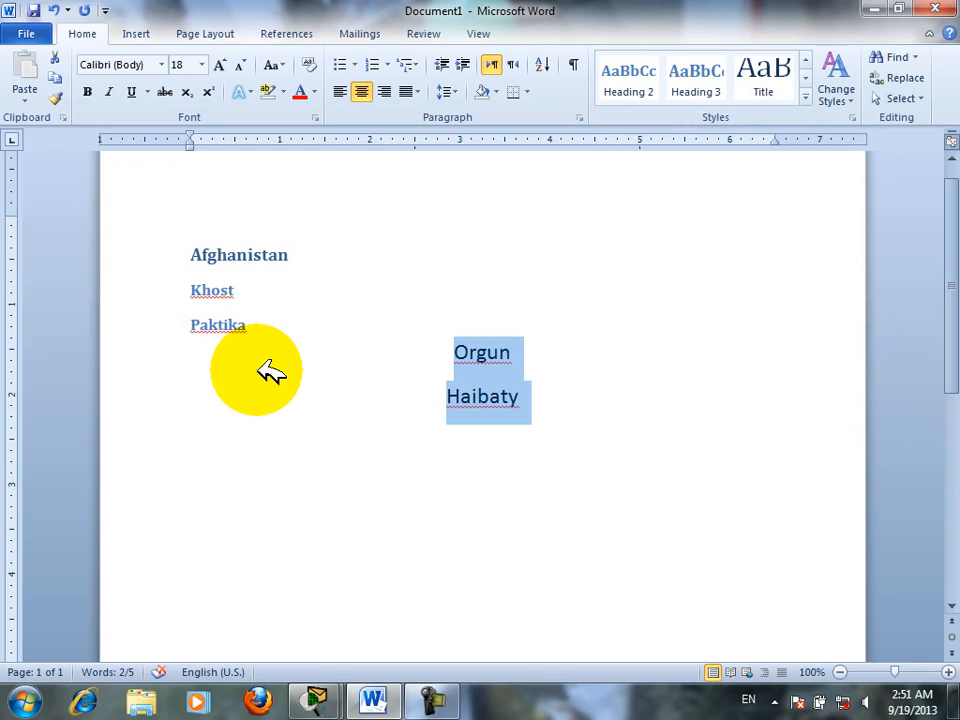
pyautogui.click(257, 370)
pyautogui.hotkey('ctrl', 'z')
# Apply the Heading 3 style to Orgun and Heading 4 to Haibaty
pyautogui.moveTo(266, 356); pyautogui.dragTo(182, 357)
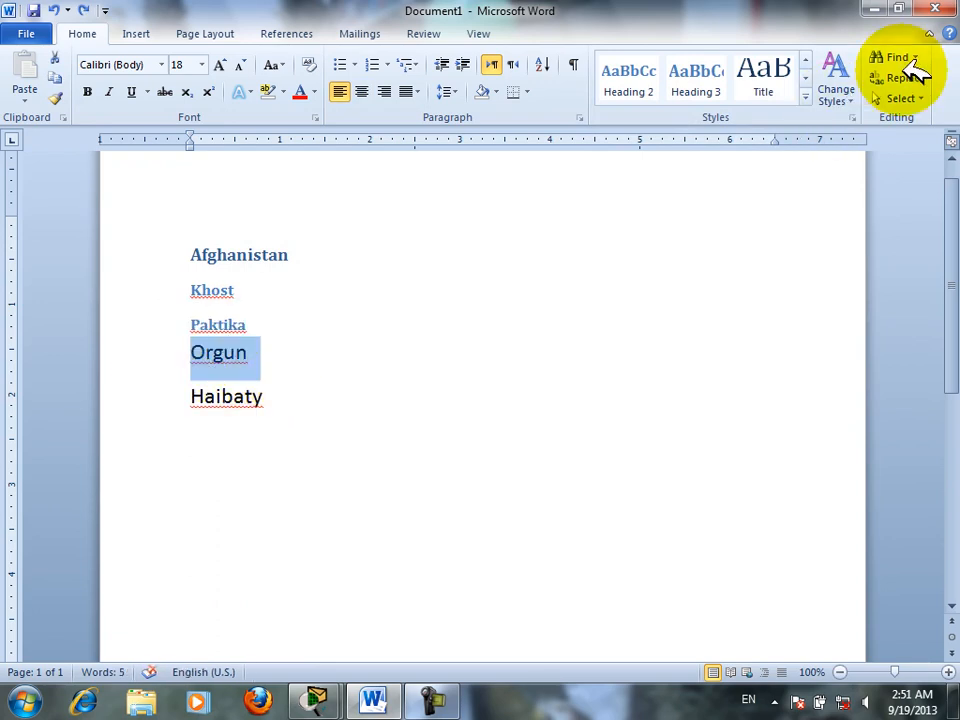
pyautogui.click(716, 98)
pyautogui.moveTo(266, 390); pyautogui.dragTo(161, 396)
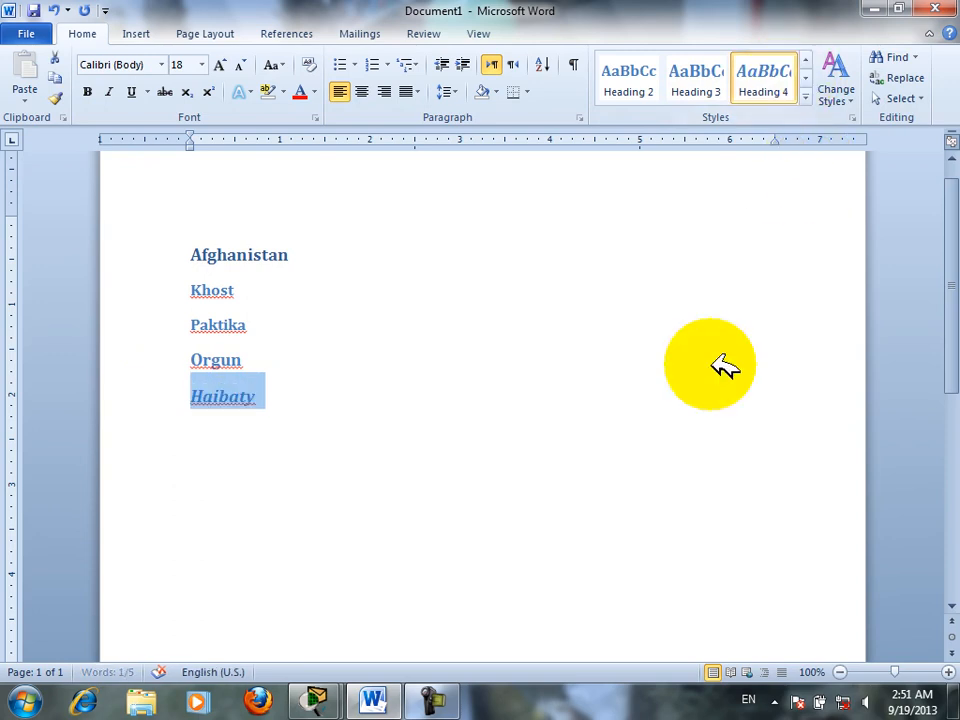
pyautogui.moveTo(396, 407); pyautogui.dragTo(178, 228)
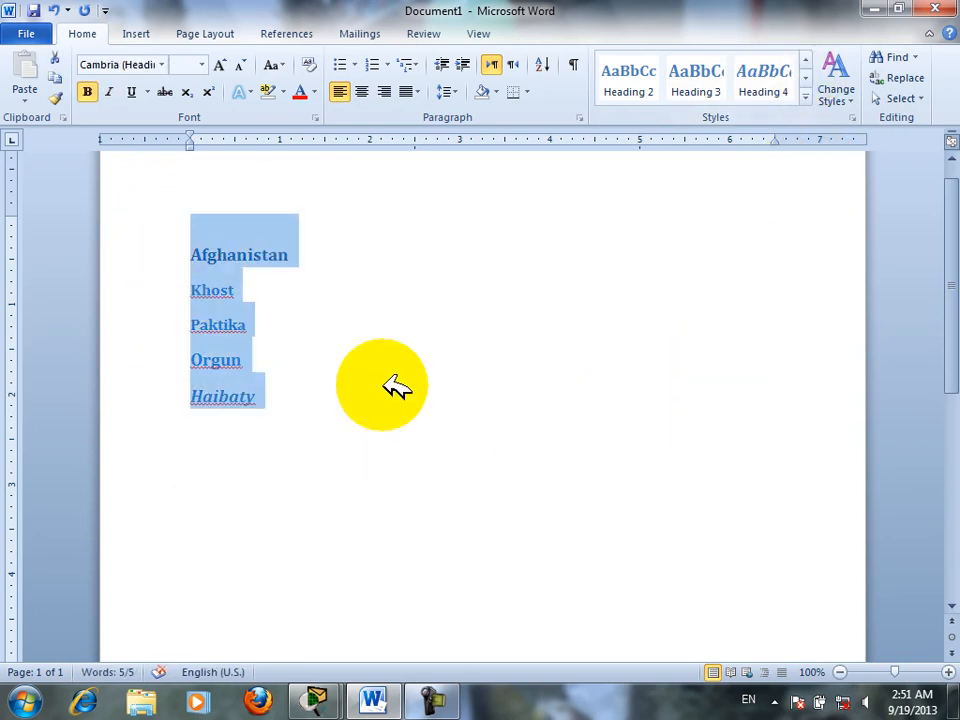
pyautogui.click(205, 198)
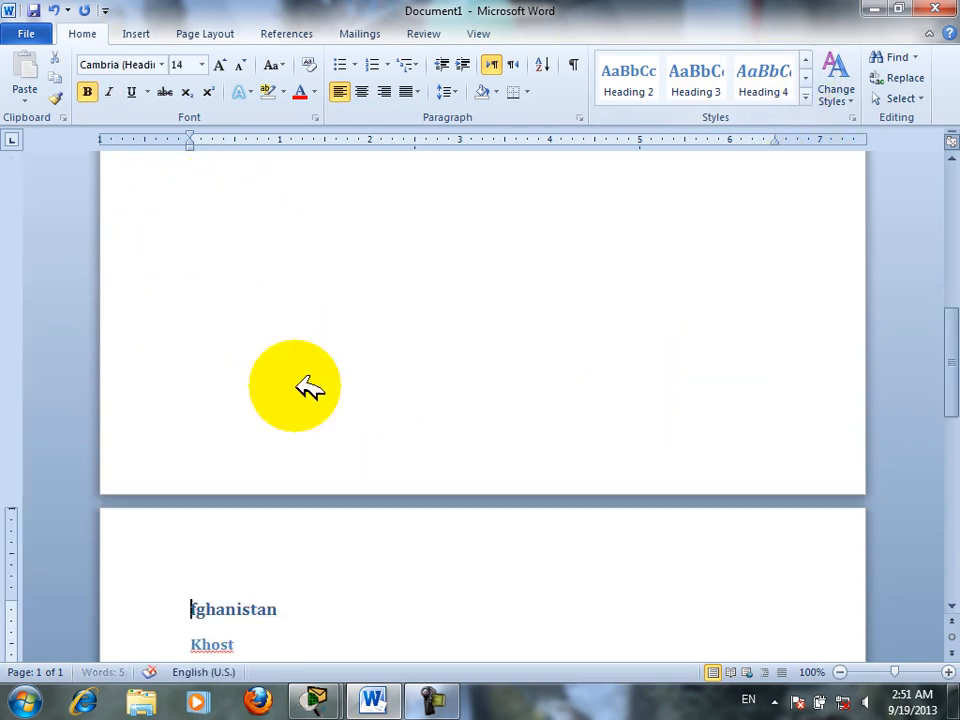
pyautogui.scroll(-2, 333, 626)
pyautogui.scroll(12, 339, 508)
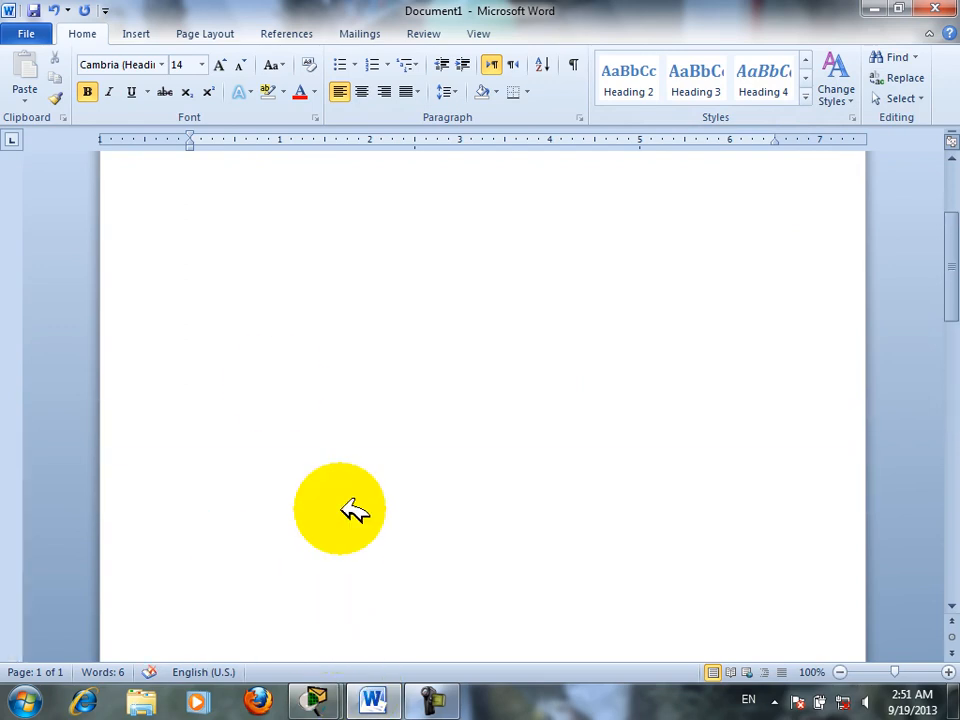
pyautogui.click(232, 258)
pyautogui.scroll(3, 232, 258)
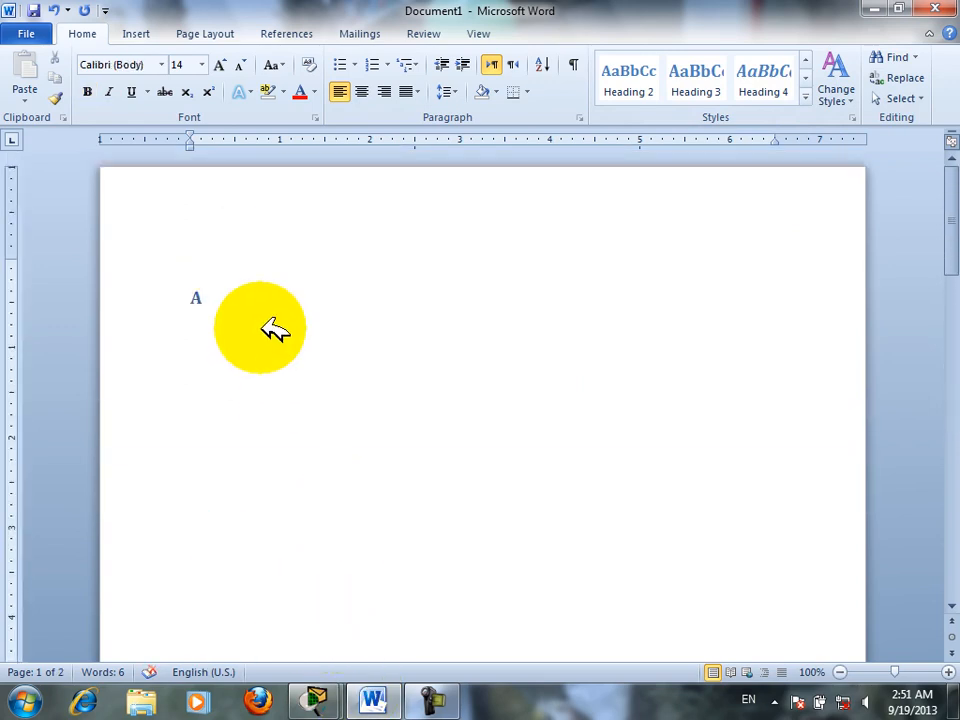
# Insert a page break before Afghanistan and add an automatic table of contents titled Contents on the blank first page
pyautogui.click(190, 282)
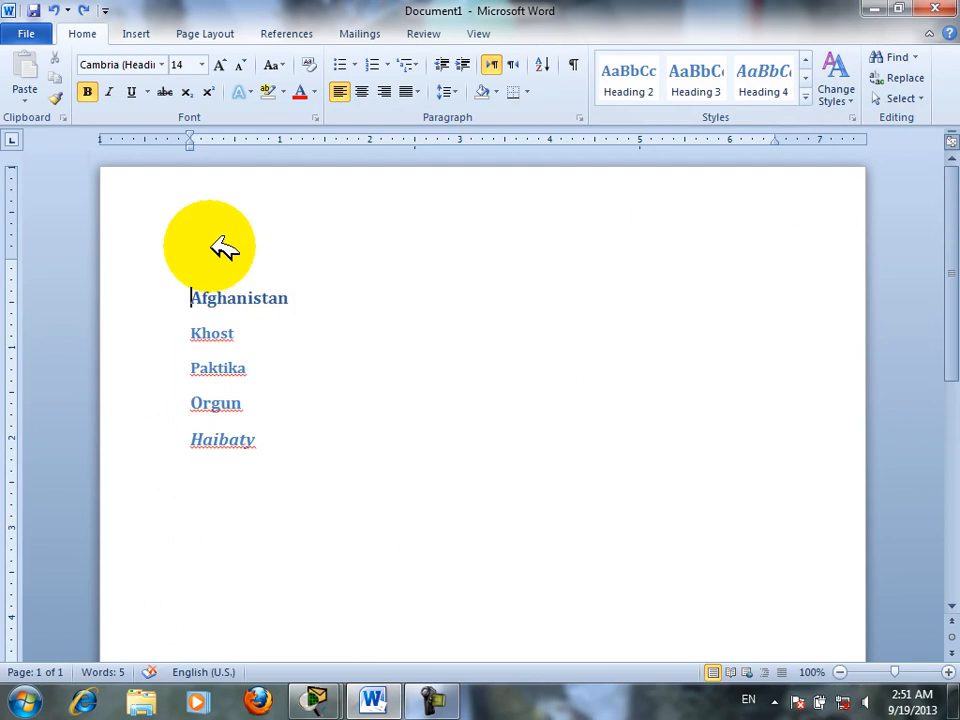
pyautogui.press('Return')
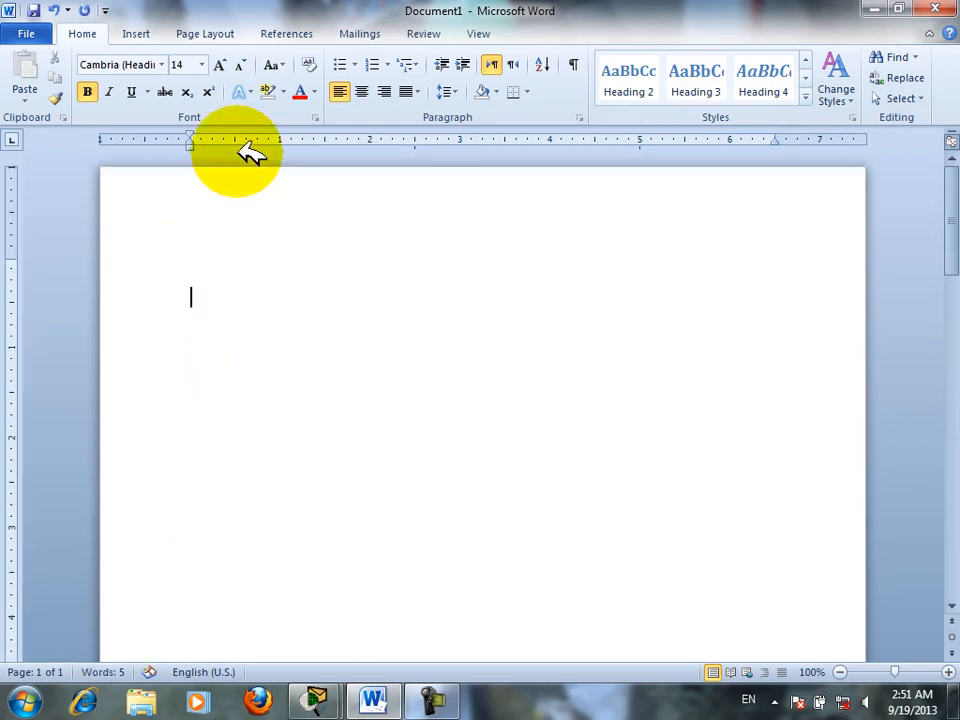
pyautogui.click(355, 33)
pyautogui.click(287, 33)
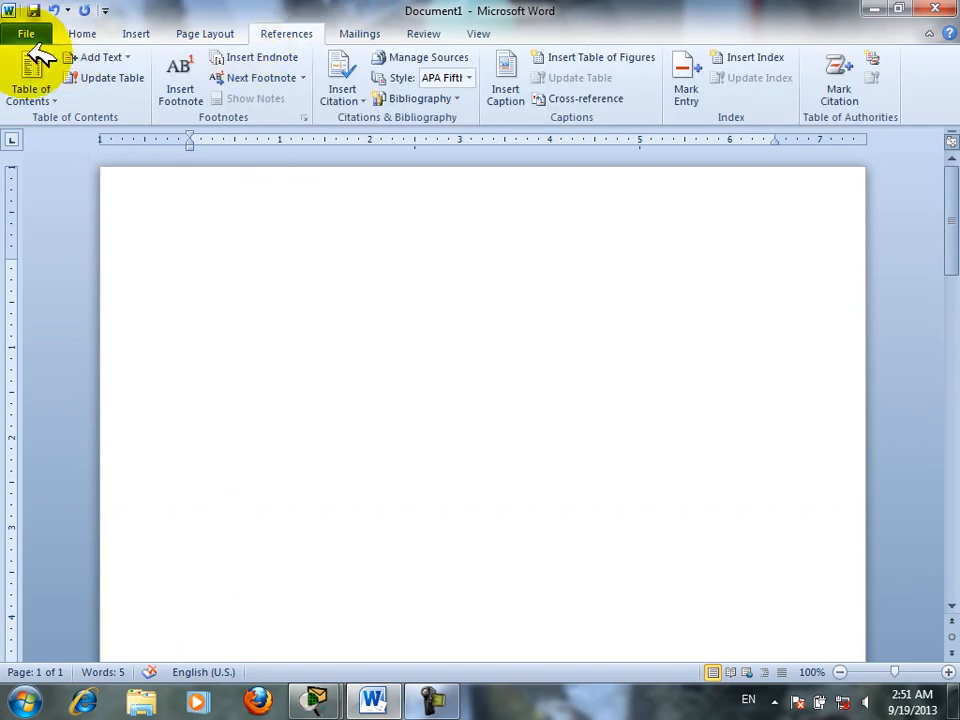
pyautogui.click(30, 90)
pyautogui.click(245, 238)
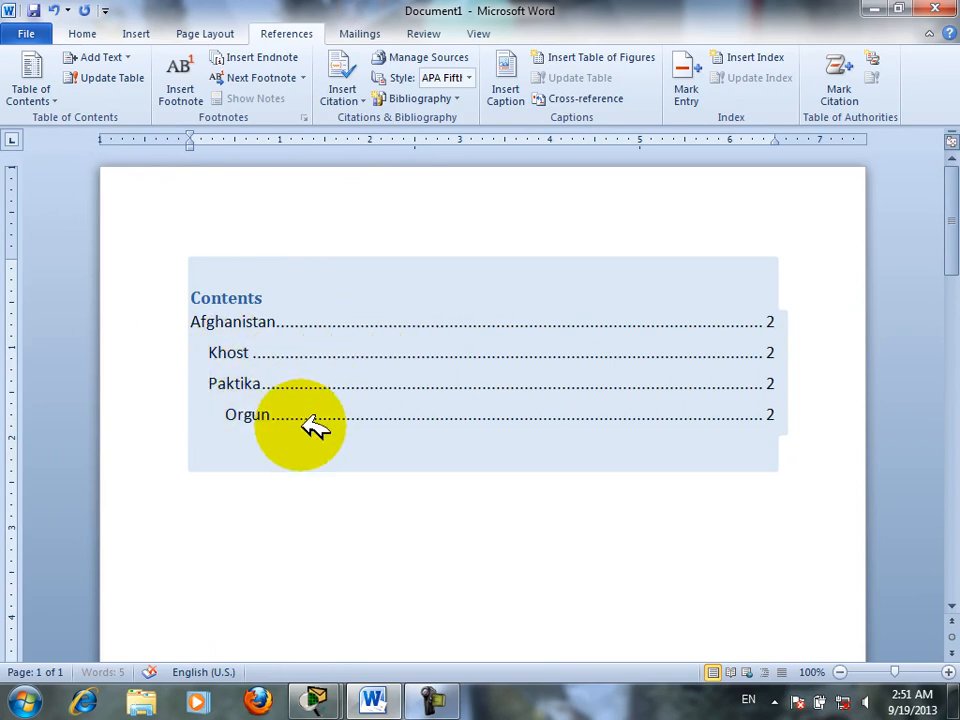
# Look over the pages with the table of contents and view the levels available for adding text to it
pyautogui.scroll(-15, 548, 551)
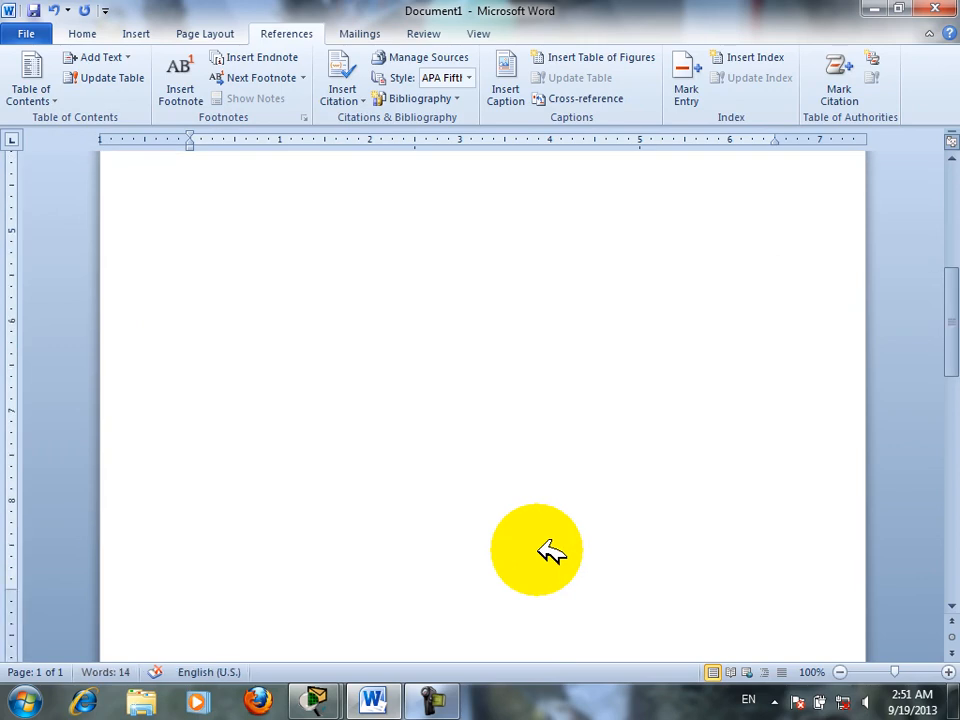
pyautogui.scroll(15, 560, 565)
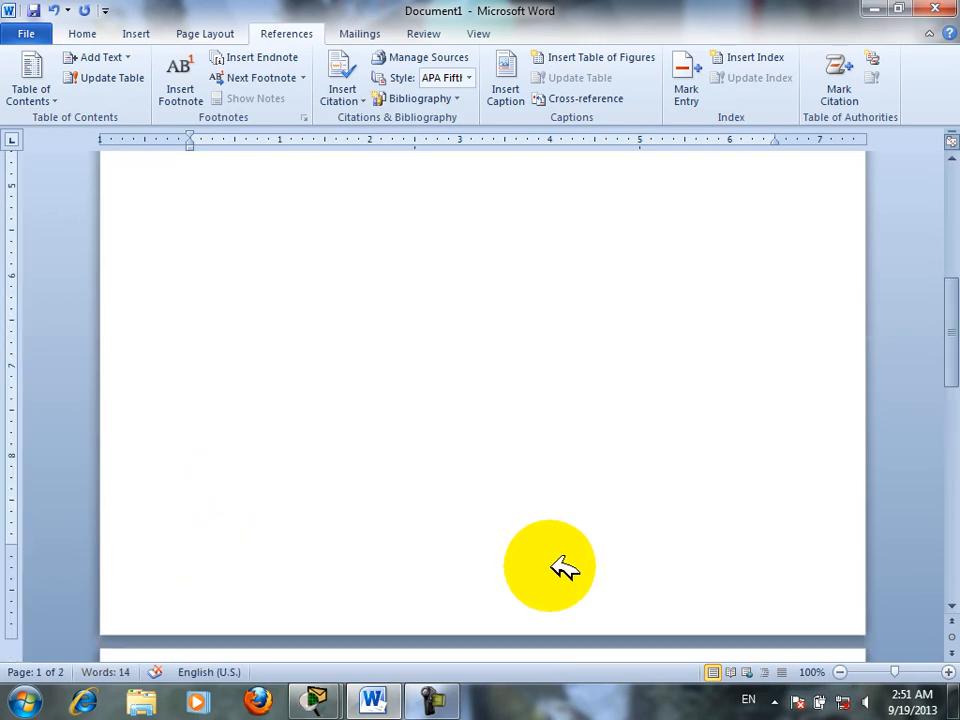
pyautogui.click(120, 57)
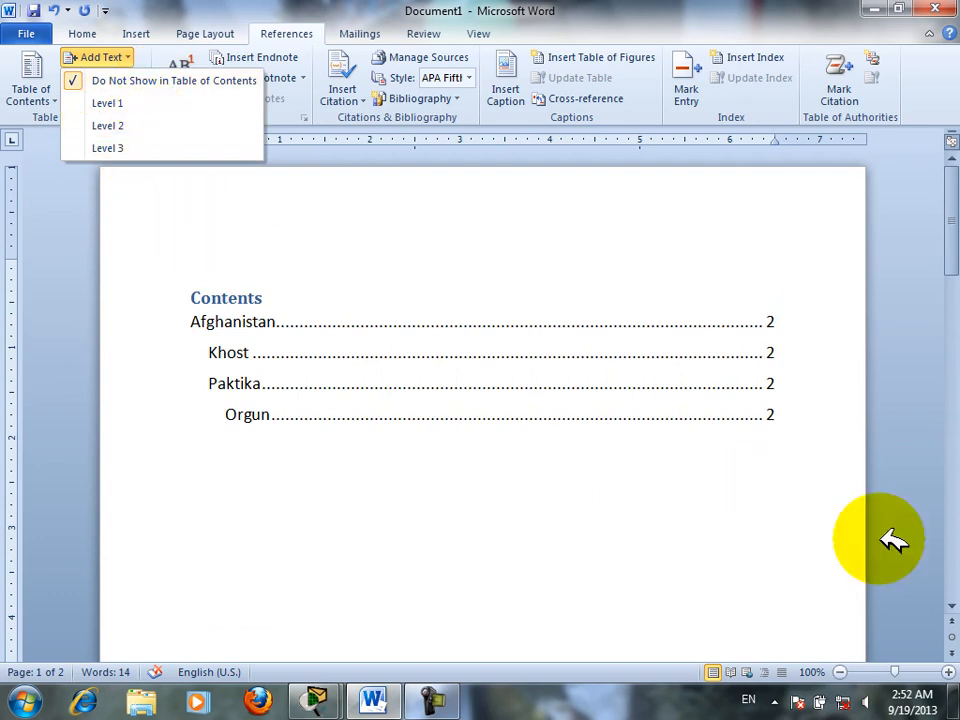
pyautogui.click(709, 584)
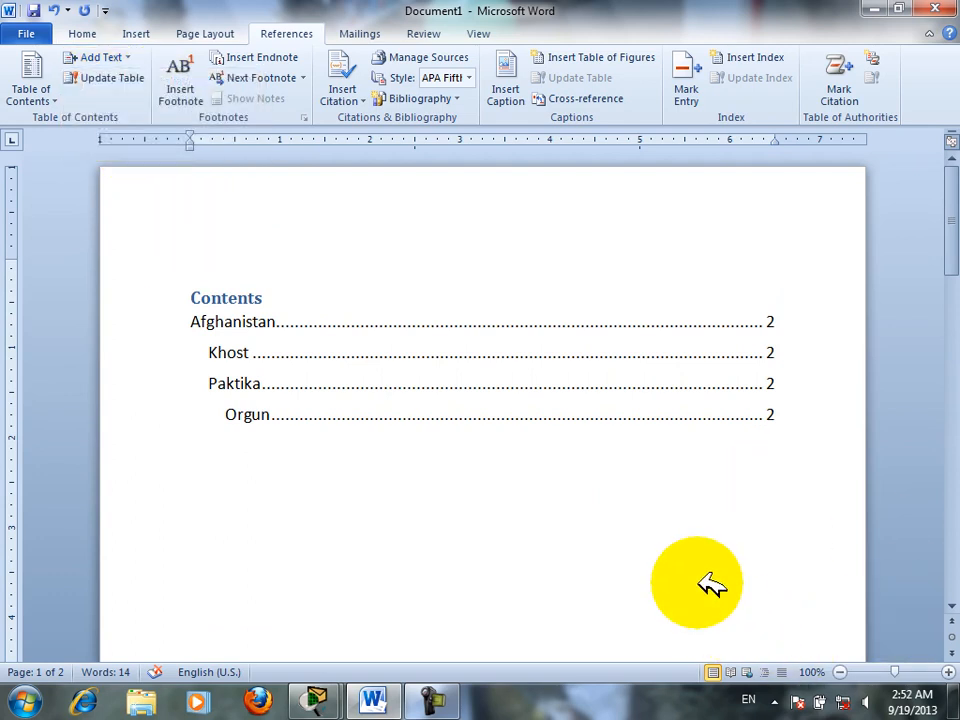
# Delete the document's entire content, including the table of contents
pyautogui.hotkey('ctrl', 'a')
pyautogui.press('Delete')
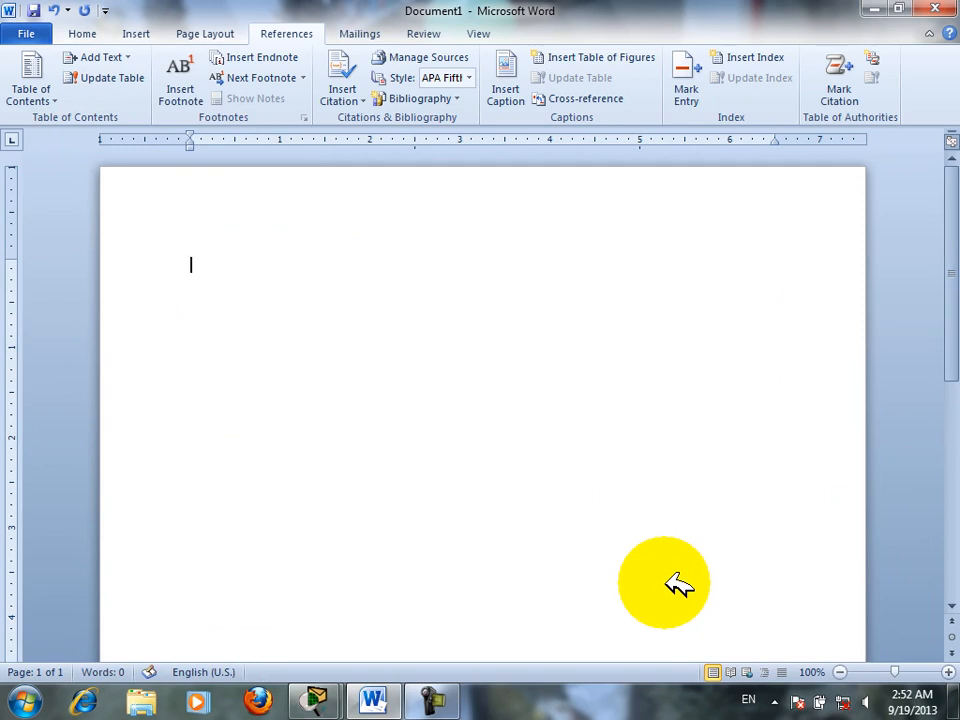
pyautogui.click(82, 33)
pyautogui.write('ereerttafsdfasdfsdfsdasdfsdafsdfsdafsdfsdfasdfsdafsdjf')
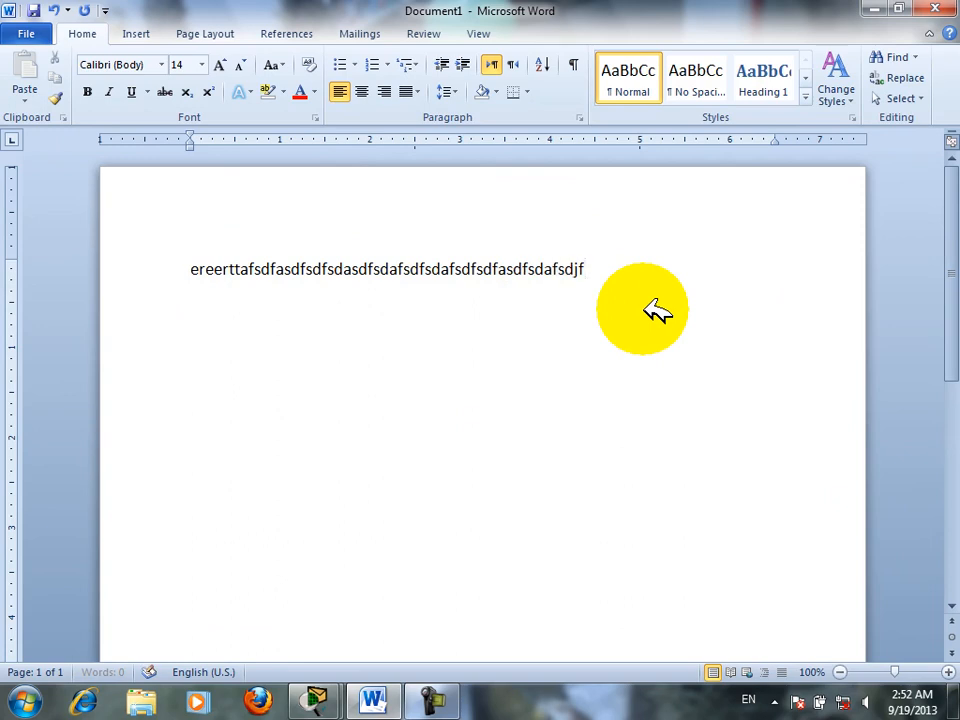
pyautogui.hotkey('ctrl', 'a')
pyautogui.press('Delete')
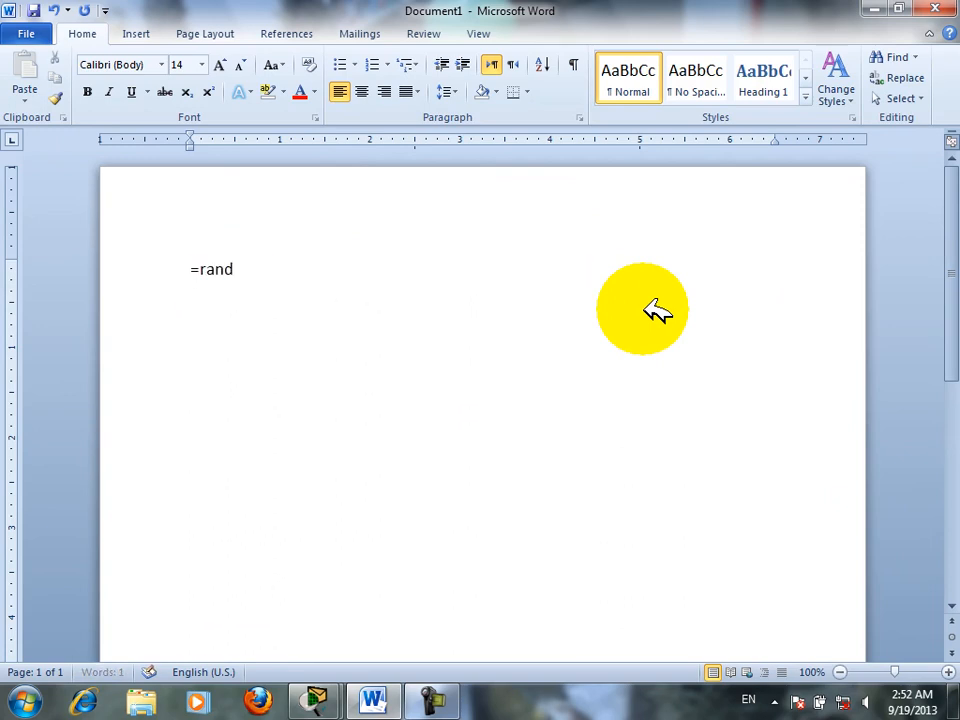
# Generate sample paragraphs with =rand() and apply the Intense Reference style to all of them
pyautogui.press('Return')
pyautogui.press('BackSpace')
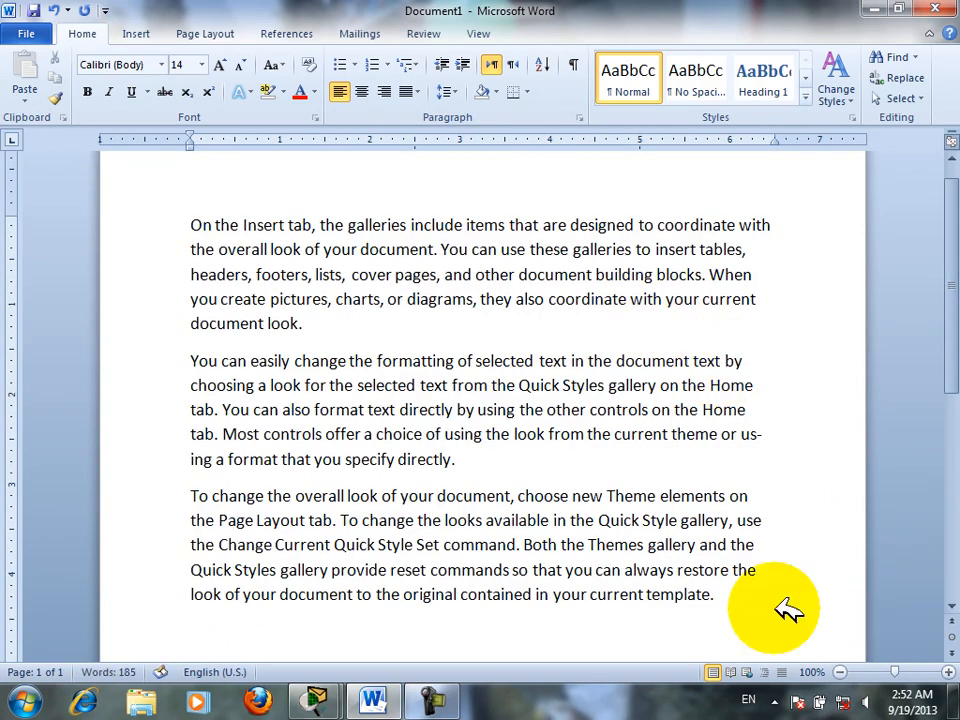
pyautogui.hotkey('ctrl', 'a')
pyautogui.click(808, 96)
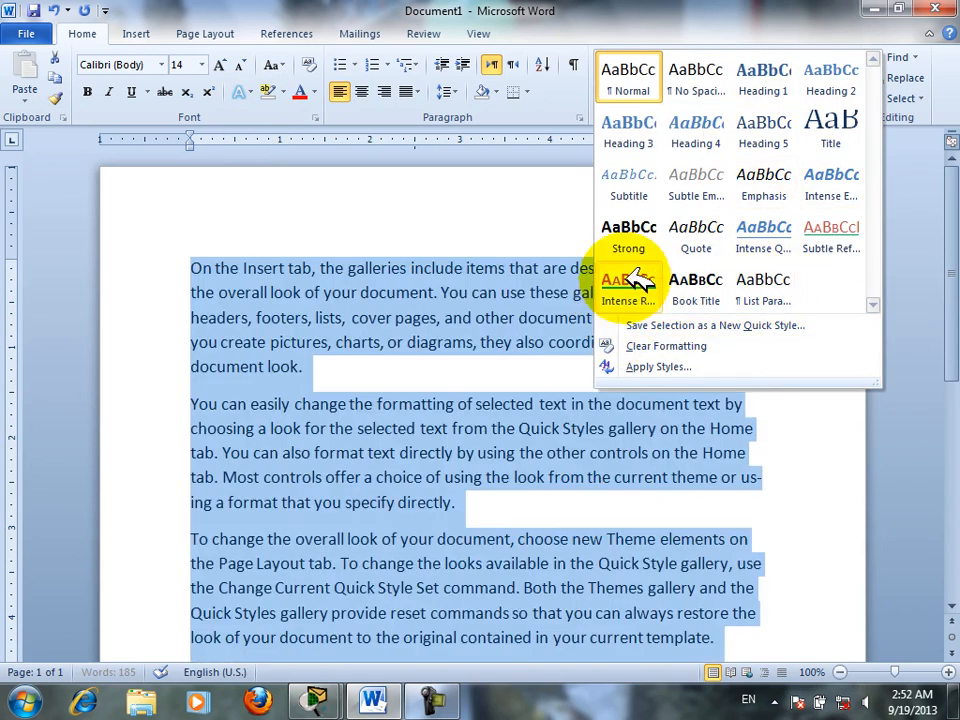
pyautogui.click(658, 295)
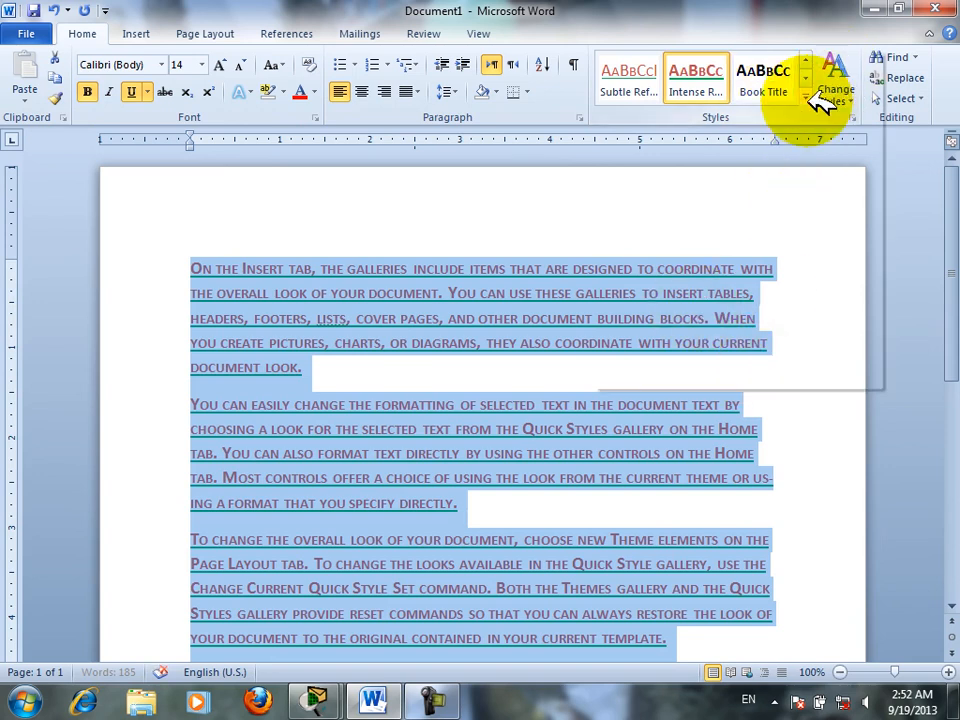
# Save the selected text's formatting as a new Quick Style named Azat
pyautogui.click(806, 96)
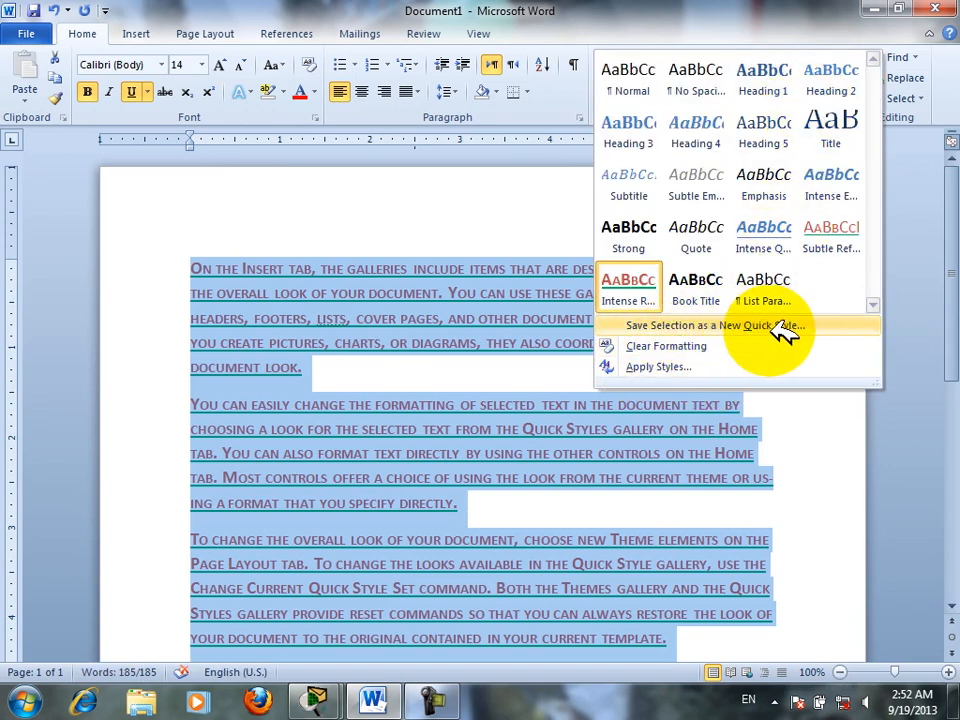
pyautogui.click(836, 325)
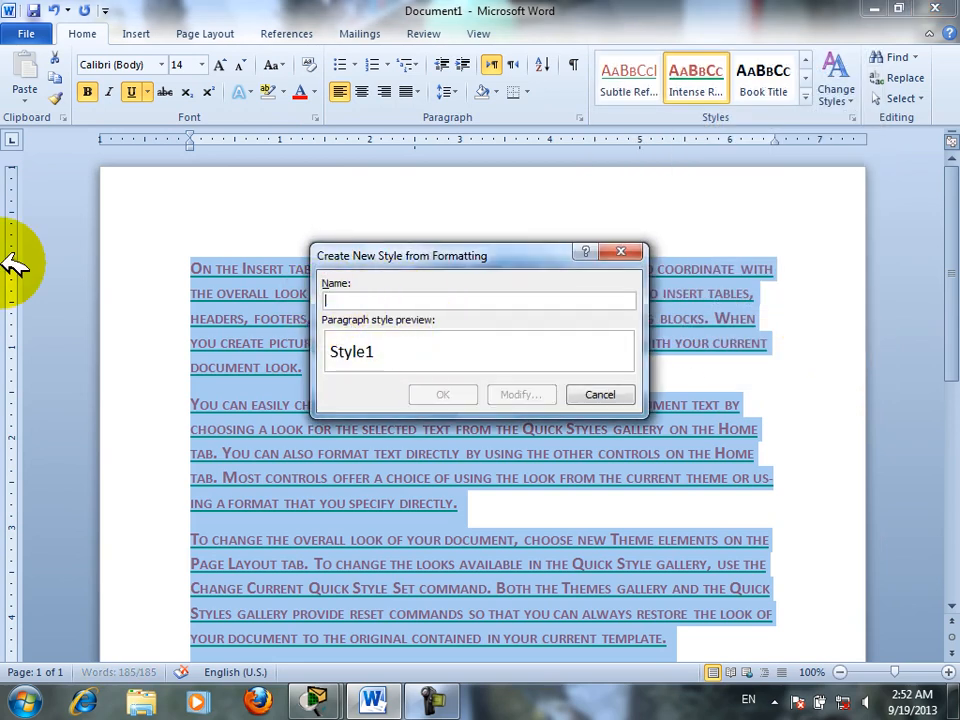
pyautogui.write('Azat')
pyautogui.press('Return')
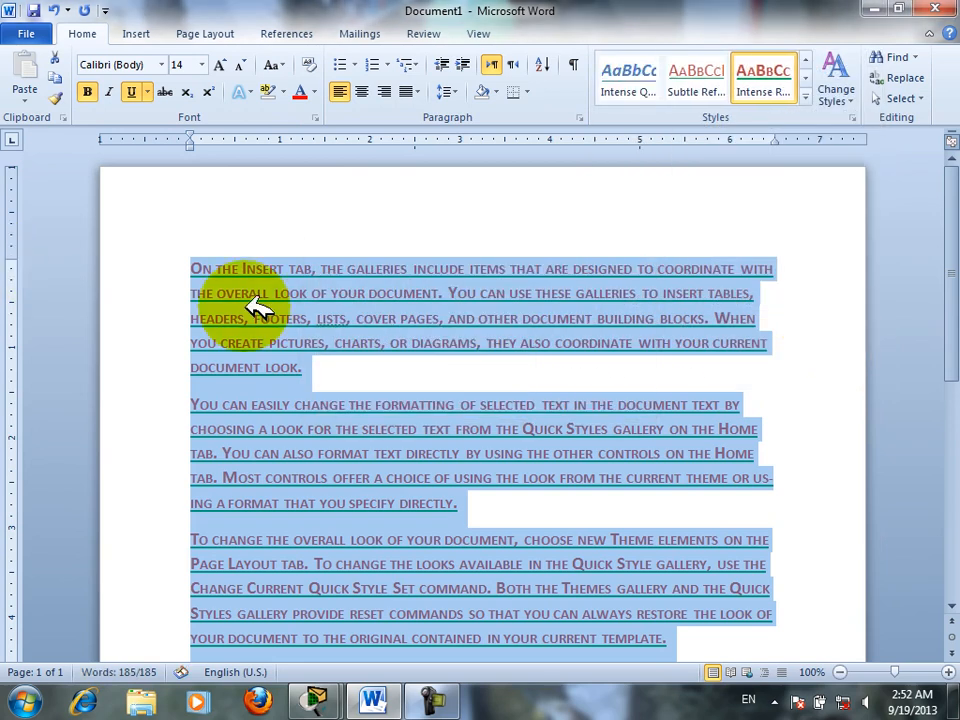
pyautogui.click(488, 520)
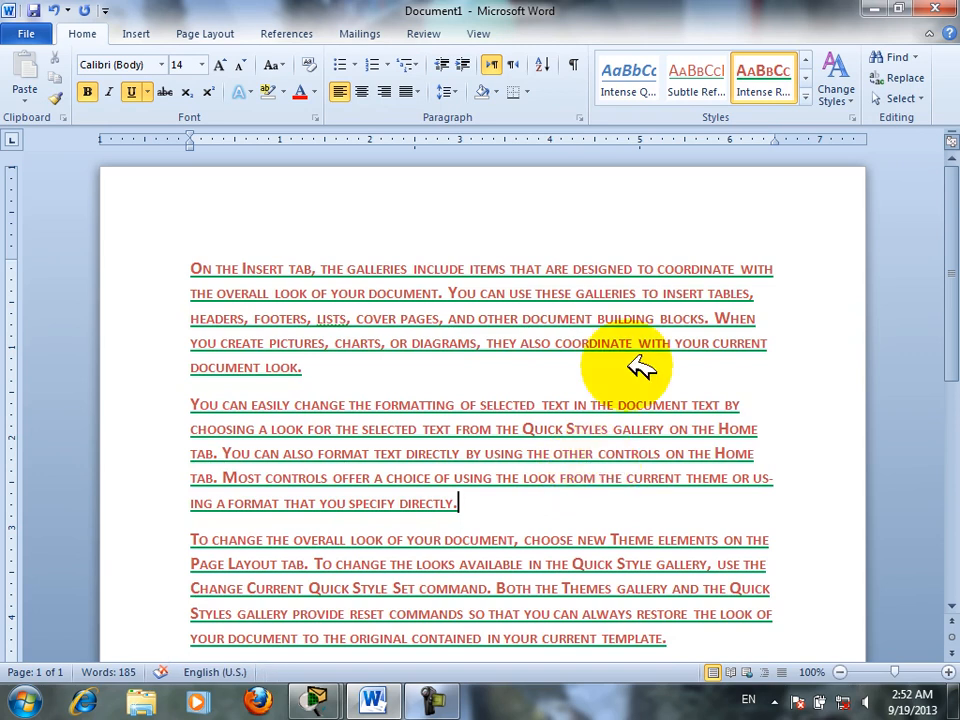
# Select all the sample text and apply the Heading 3 style to it
pyautogui.hotkey('ctrl', 'a')
pyautogui.click(808, 96)
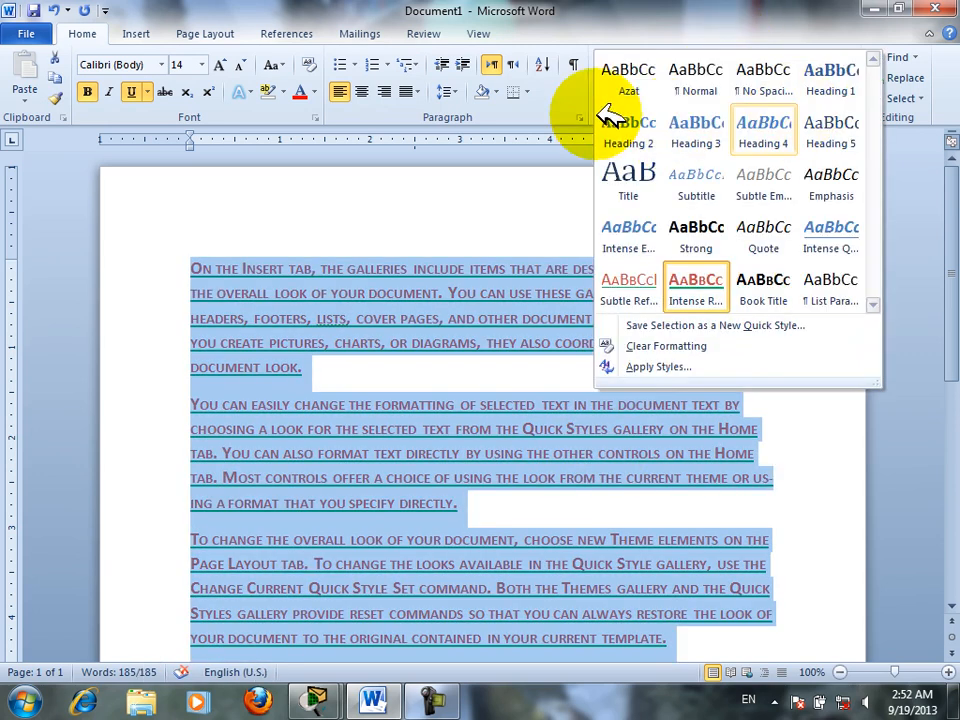
pyautogui.click(688, 135)
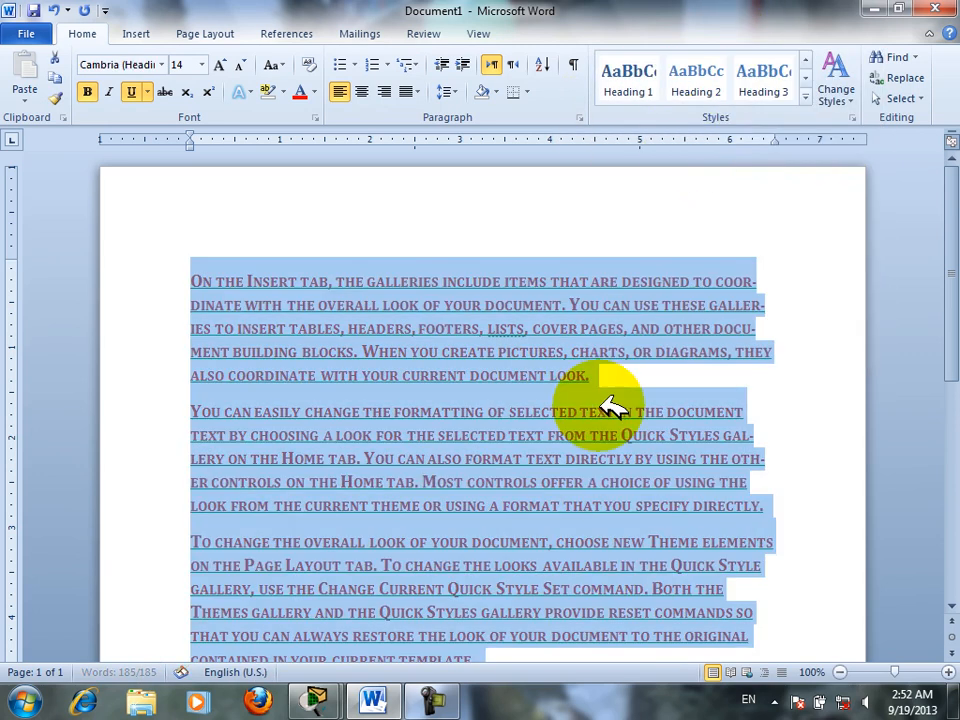
# Select all the sample text and apply the Heading 1 style to it
pyautogui.click(472, 610)
pyautogui.hotkey('ctrl', 'a')
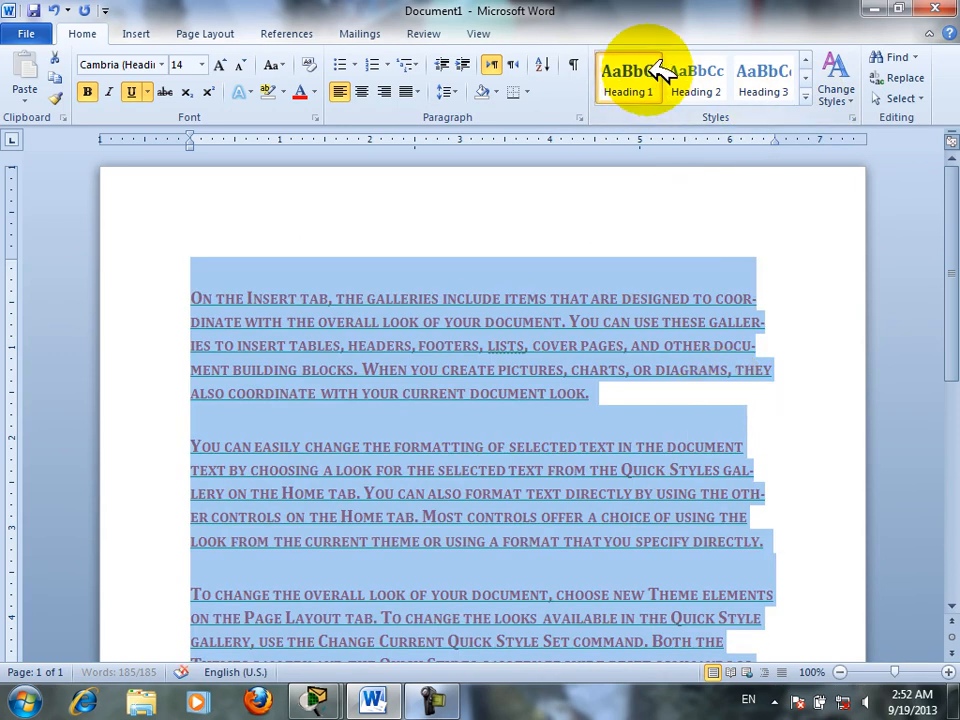
pyautogui.click(660, 72)
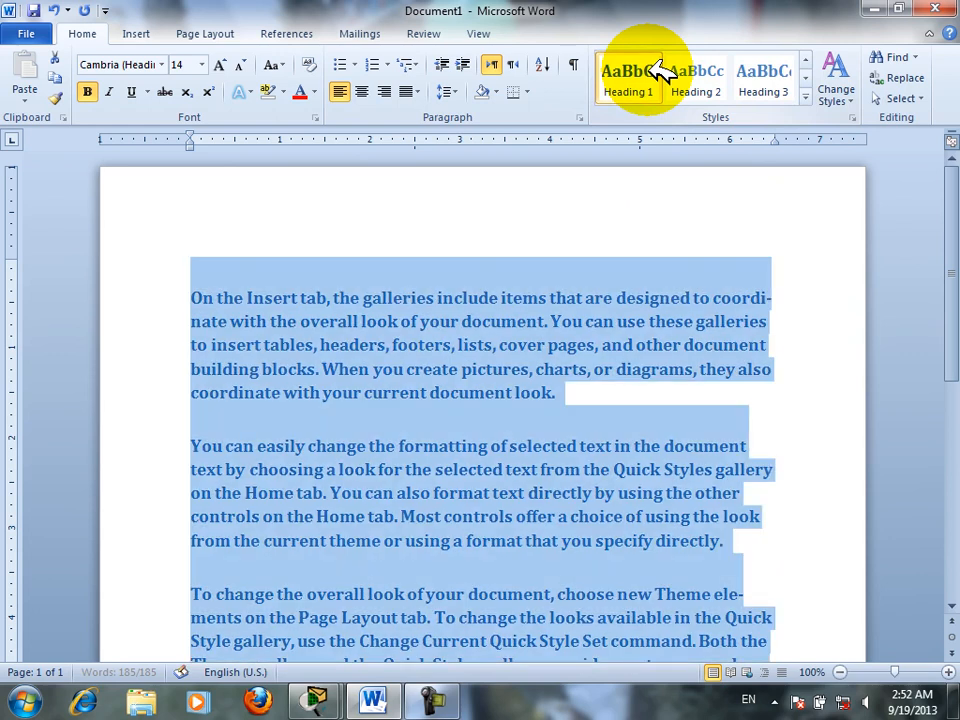
pyautogui.click(578, 388)
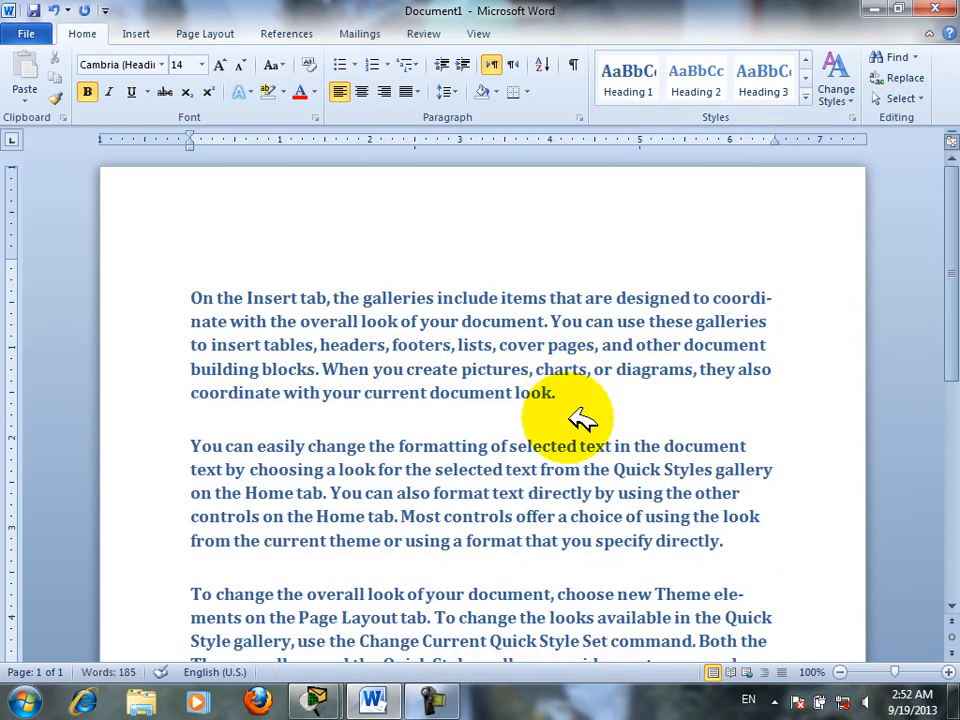
# Select the whole text and apply the custom Azat Quick Style
pyautogui.click(805, 100)
pyautogui.press('Escape')
pyautogui.hotkey('ctrl', 'a')
pyautogui.click(806, 118)
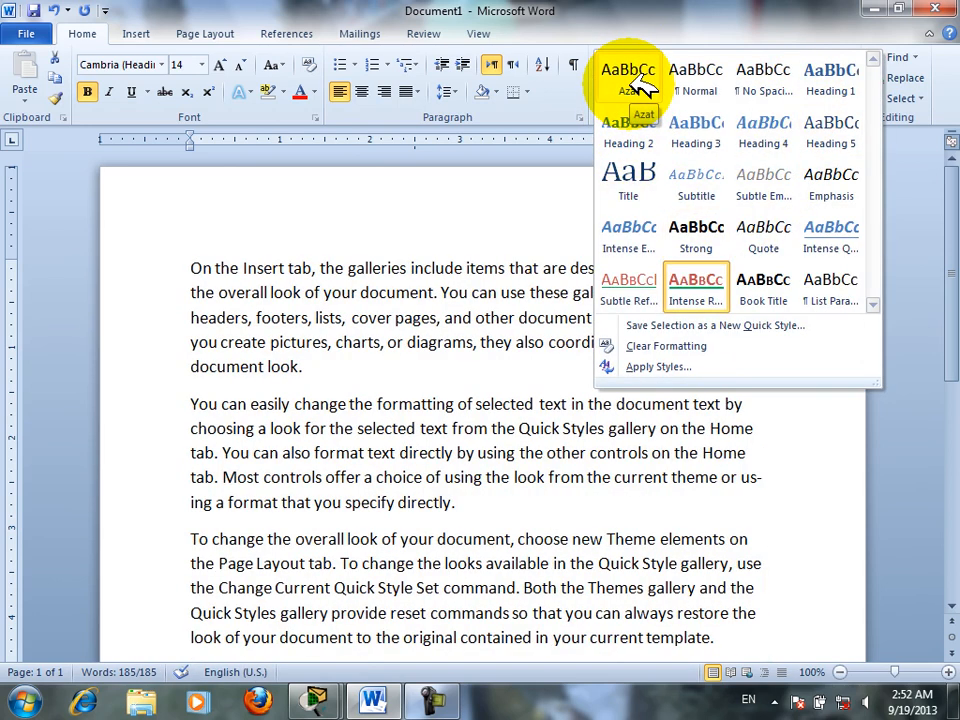
pyautogui.click(630, 86)
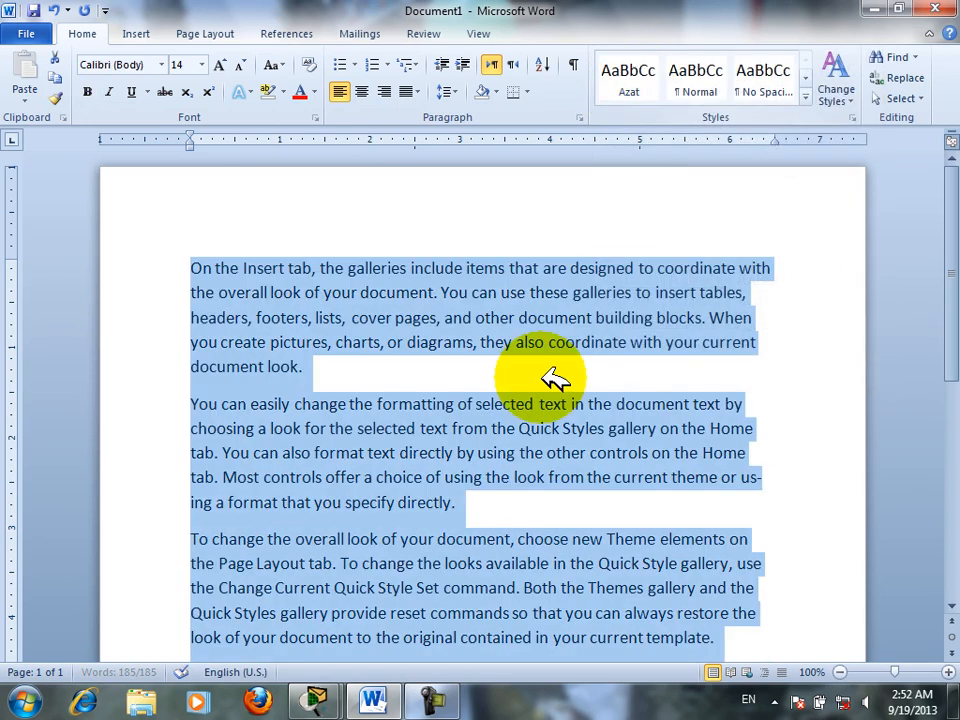
# Start a new Quick Style named asmat from the selection, with its full settings open and asmat as the style for the following paragraph
pyautogui.click(808, 98)
pyautogui.click(722, 326)
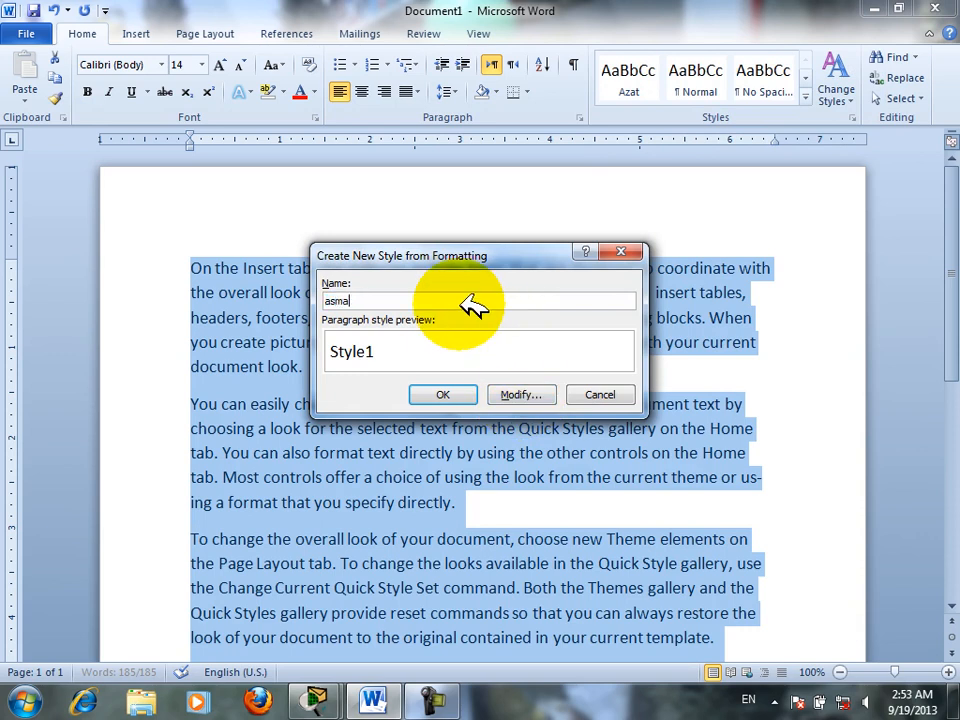
pyautogui.write('asmat')
pyautogui.click(540, 394)
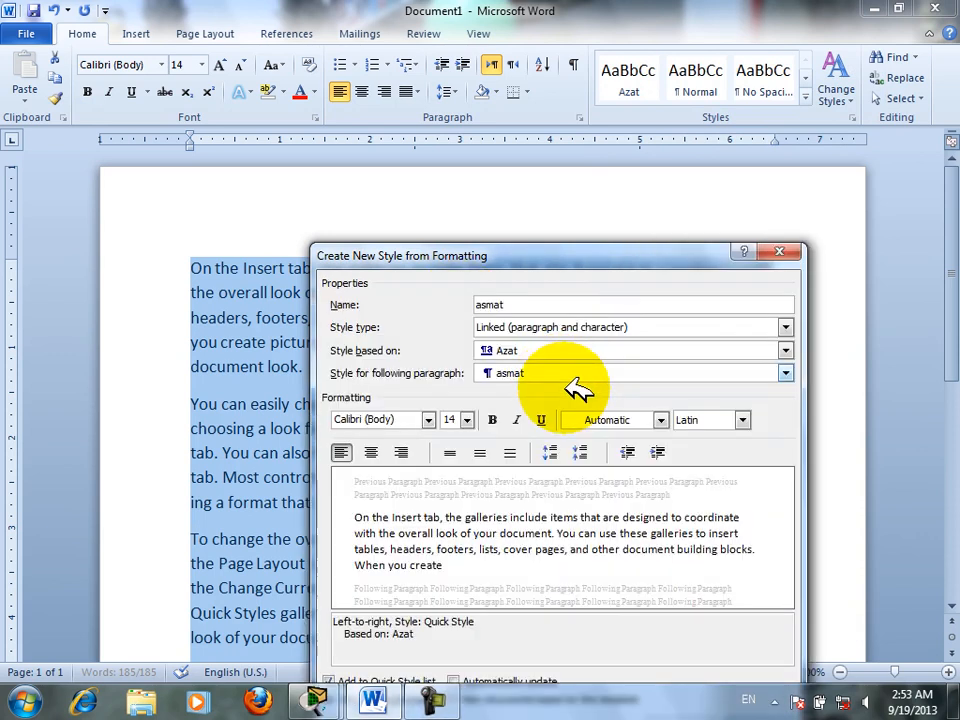
pyautogui.moveTo(560, 256); pyautogui.dragTo(397, 107)
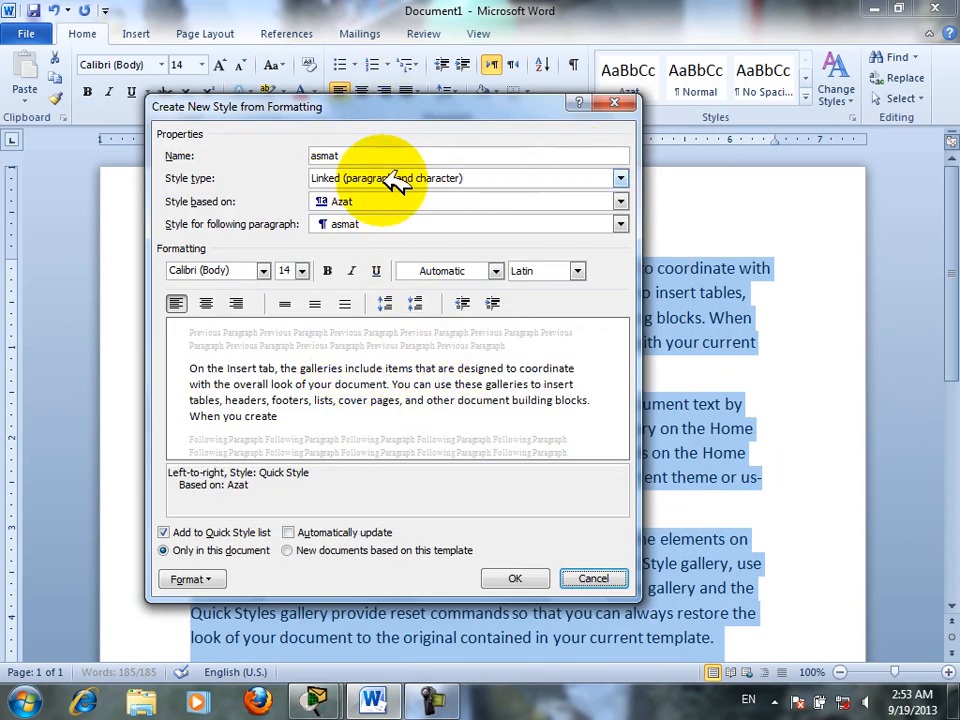
pyautogui.click(372, 204)
pyautogui.click(355, 227)
pyautogui.click(365, 222)
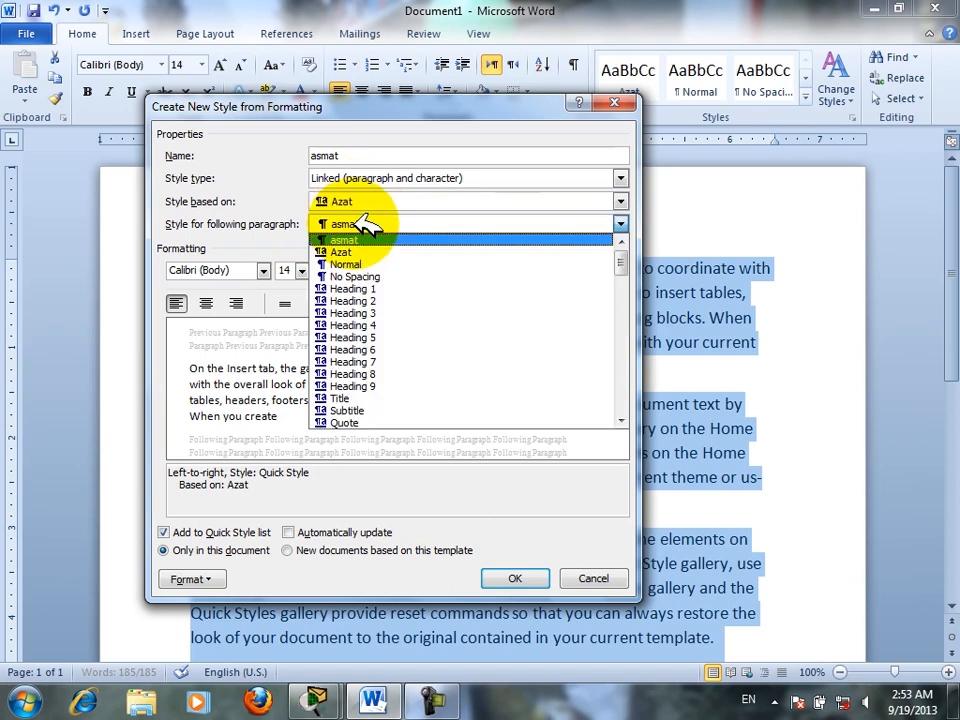
pyautogui.click(355, 240)
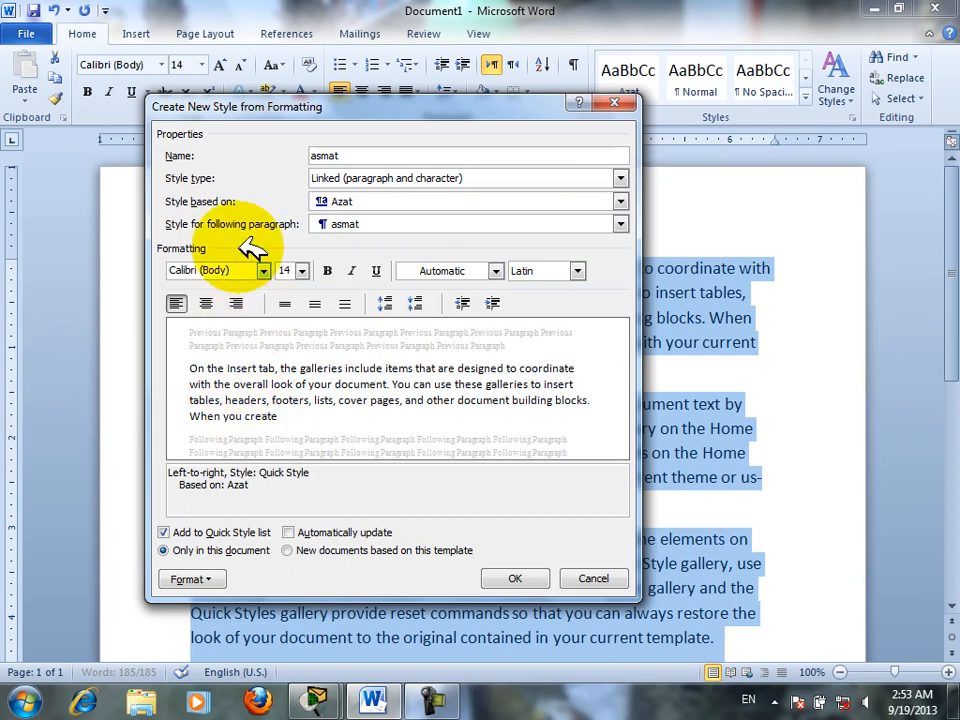
# Format the asmat style as Kunstler Script, size 24, bold, italic and underlined, in standard green
pyautogui.click(264, 270)
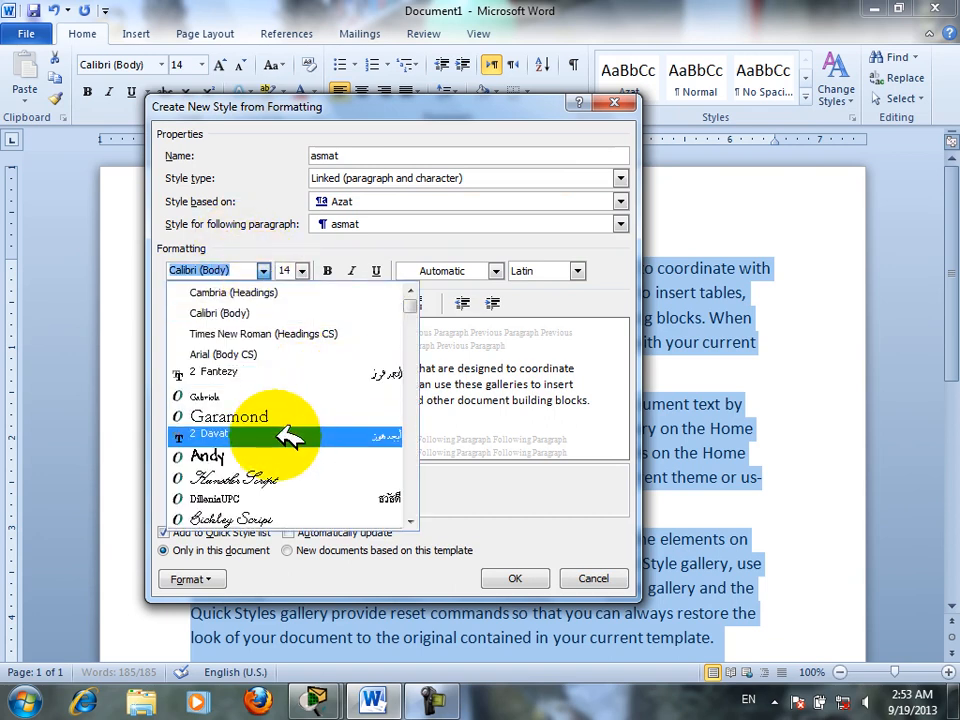
pyautogui.click(285, 476)
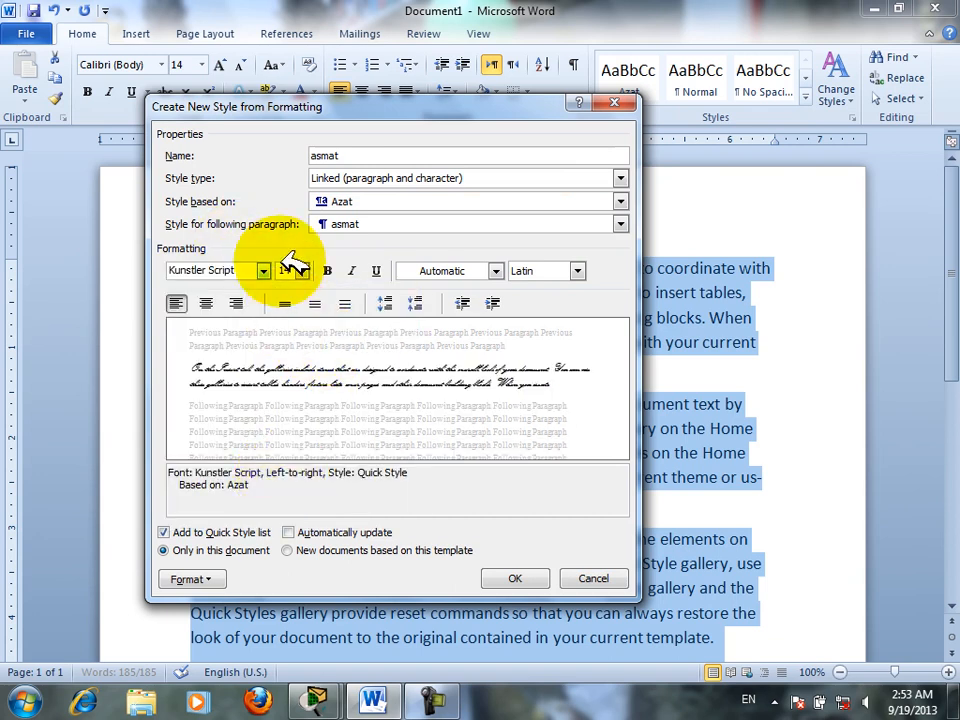
pyautogui.click(301, 270)
pyautogui.click(289, 410)
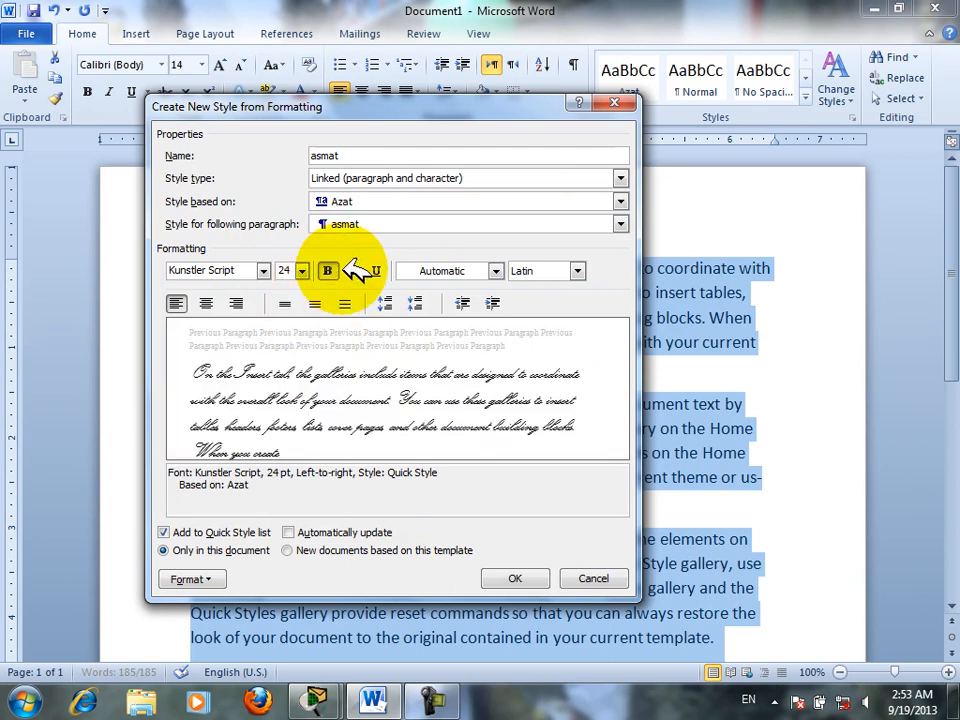
pyautogui.click(327, 270)
pyautogui.click(351, 270)
pyautogui.click(376, 270)
pyautogui.click(495, 271)
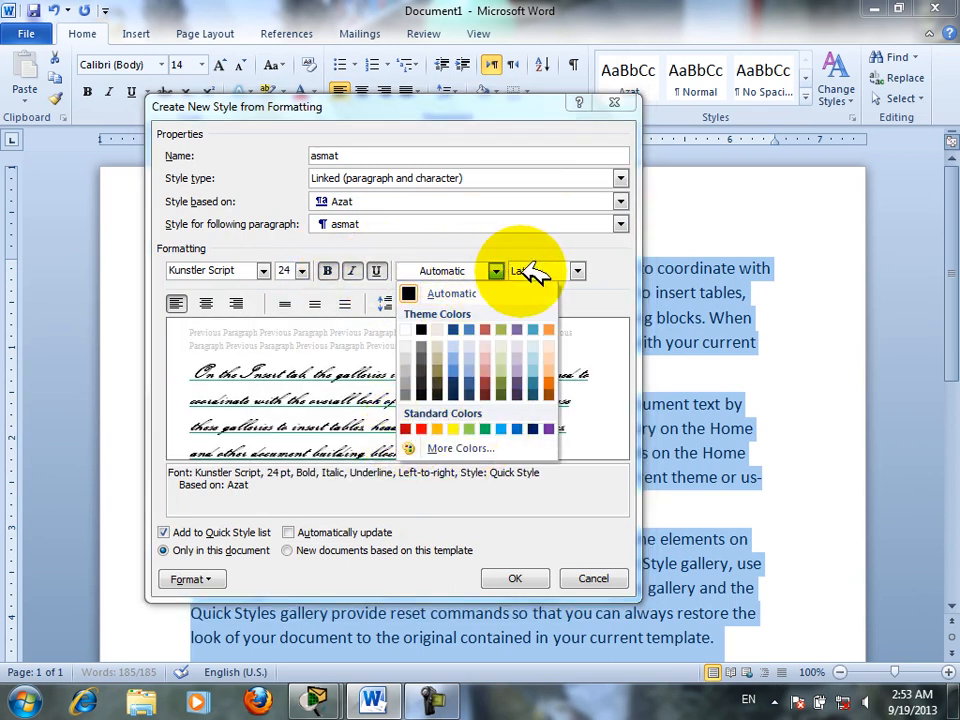
pyautogui.click(485, 428)
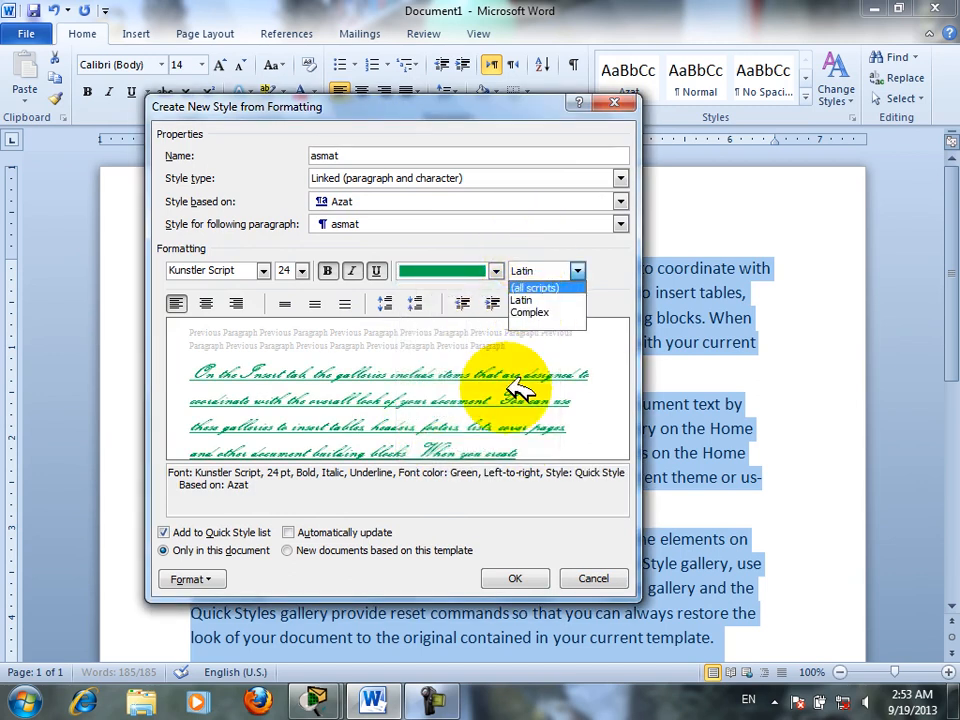
# Try the asmat style's script, spacing, indent, Automatically update and New documents based on this template options
pyautogui.click(590, 270)
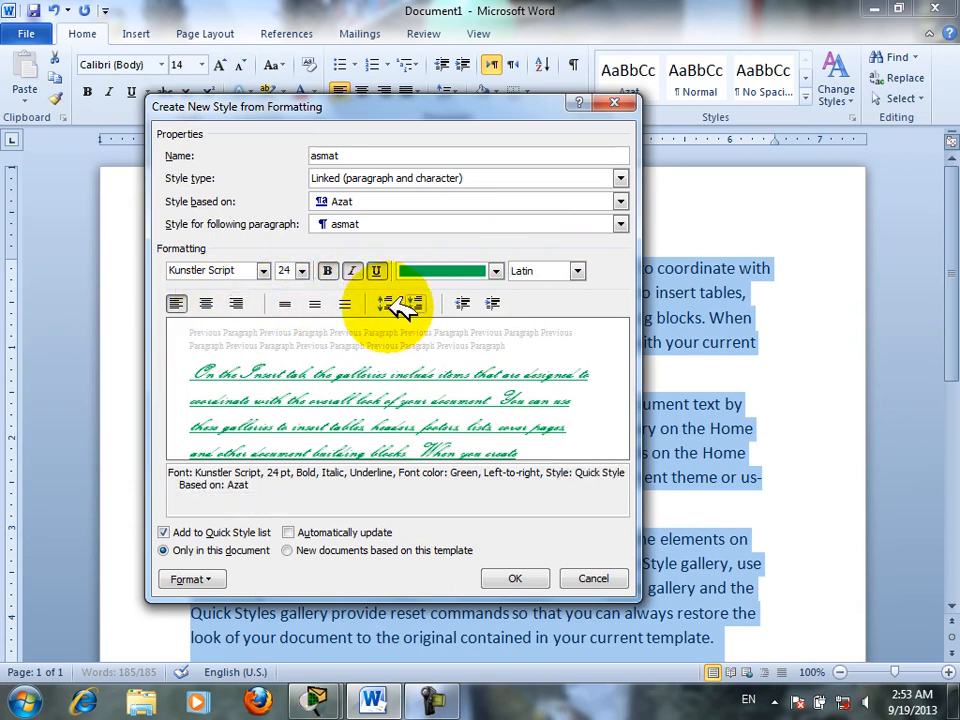
pyautogui.click(415, 305)
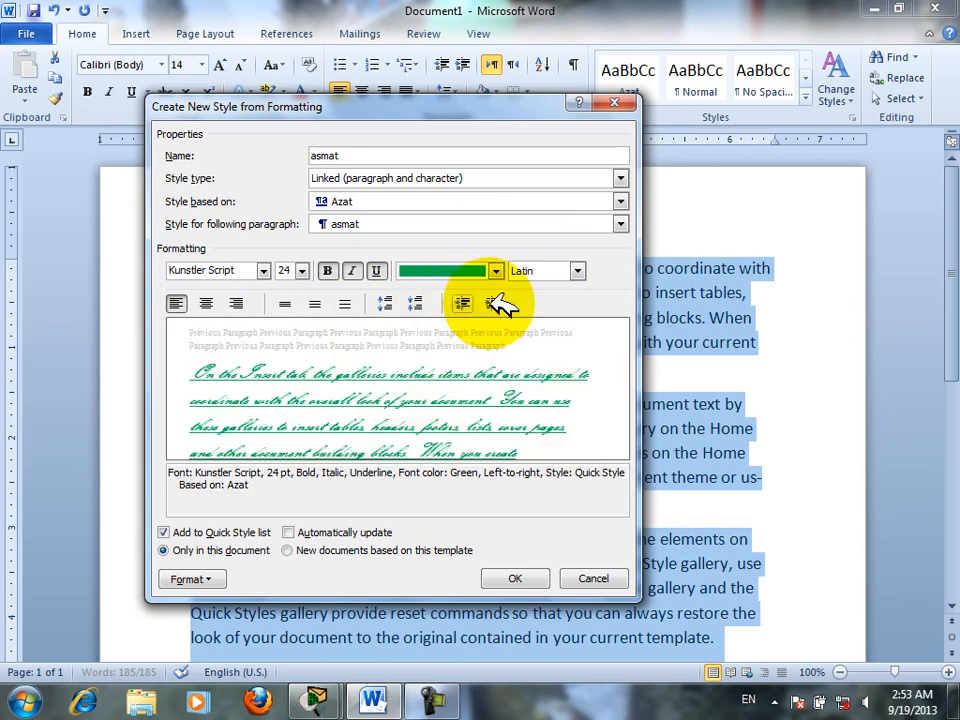
pyautogui.click(470, 302)
pyautogui.click(462, 304)
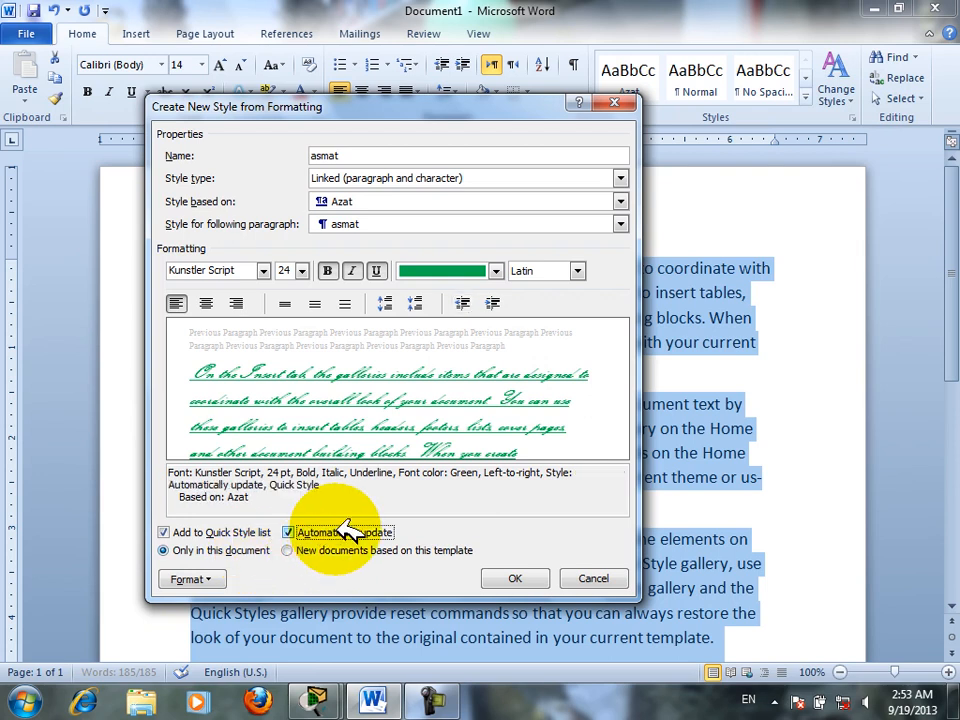
pyautogui.click(340, 527)
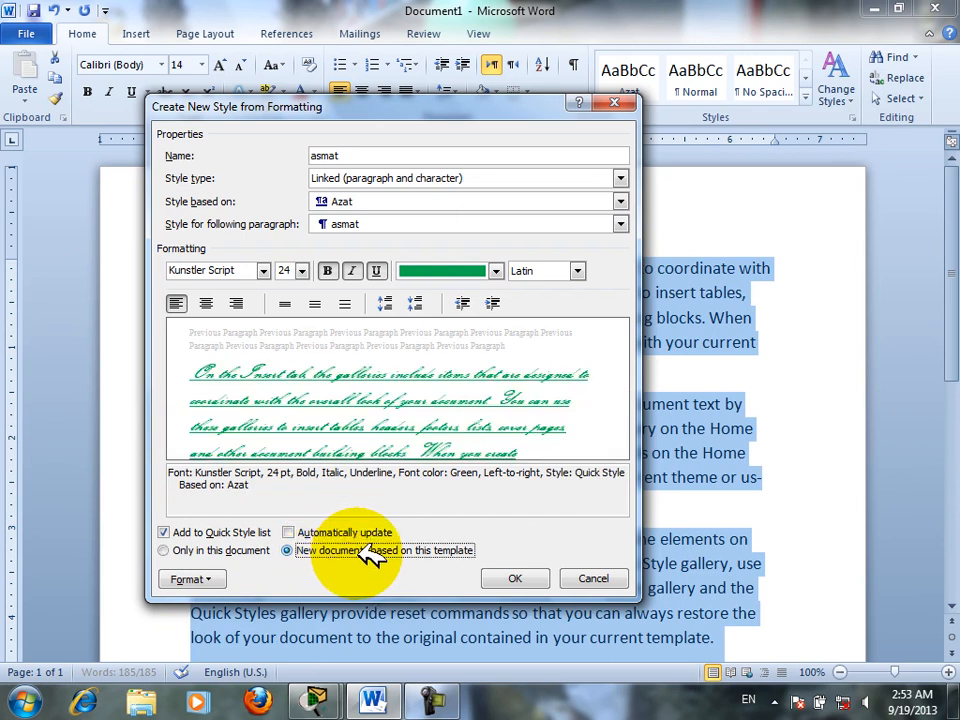
# Set the asmat style's font size to 26 with a single red underline and create the style
pyautogui.click(200, 576)
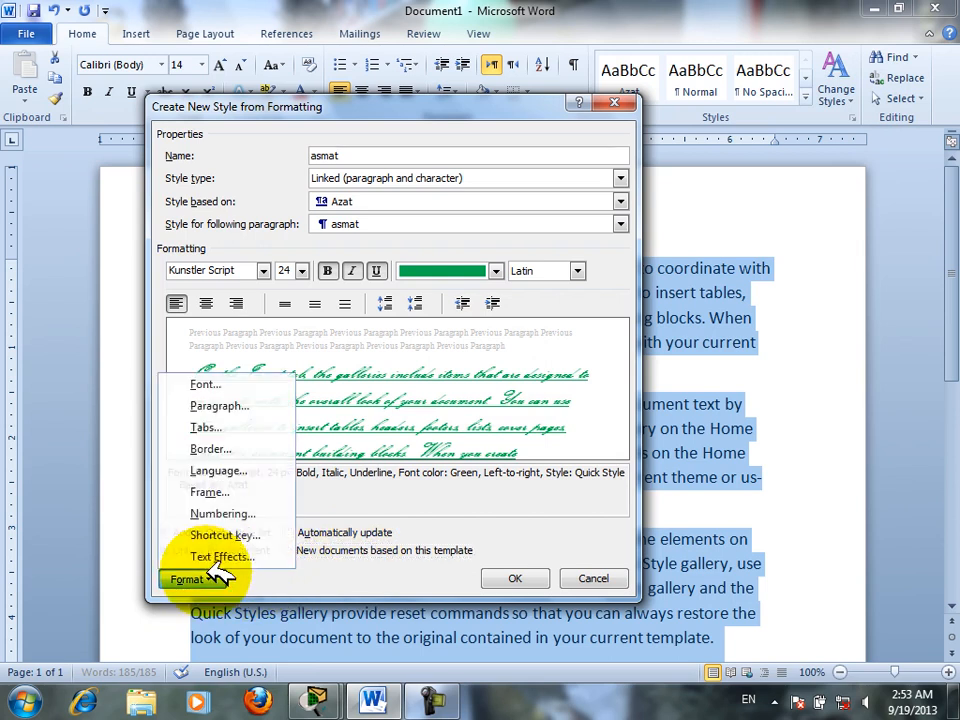
pyautogui.click(215, 388)
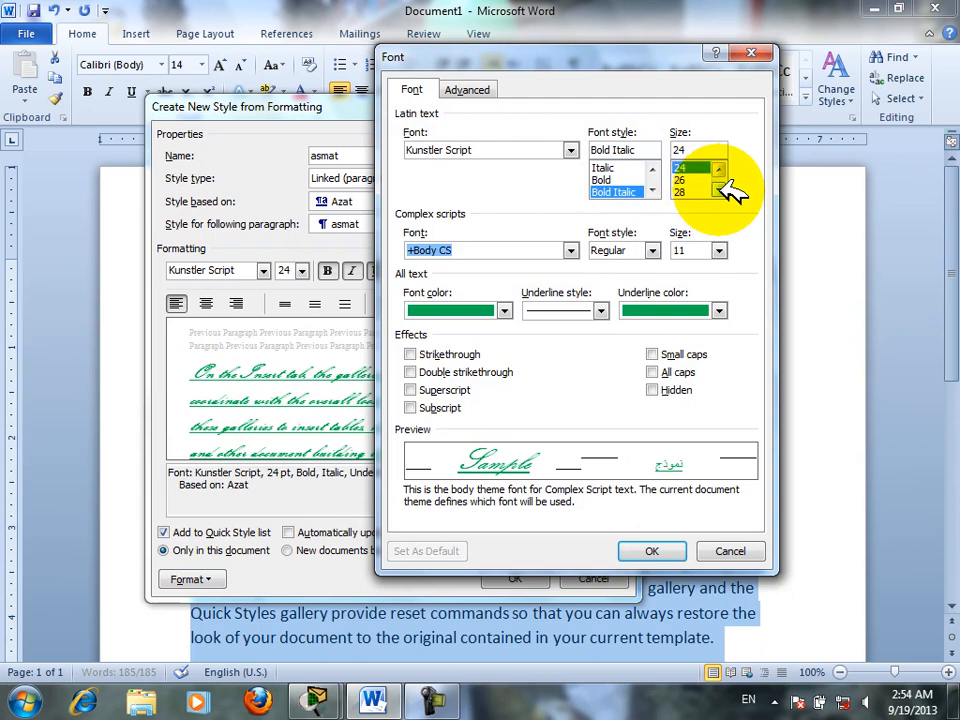
pyautogui.click(703, 168)
pyautogui.click(580, 311)
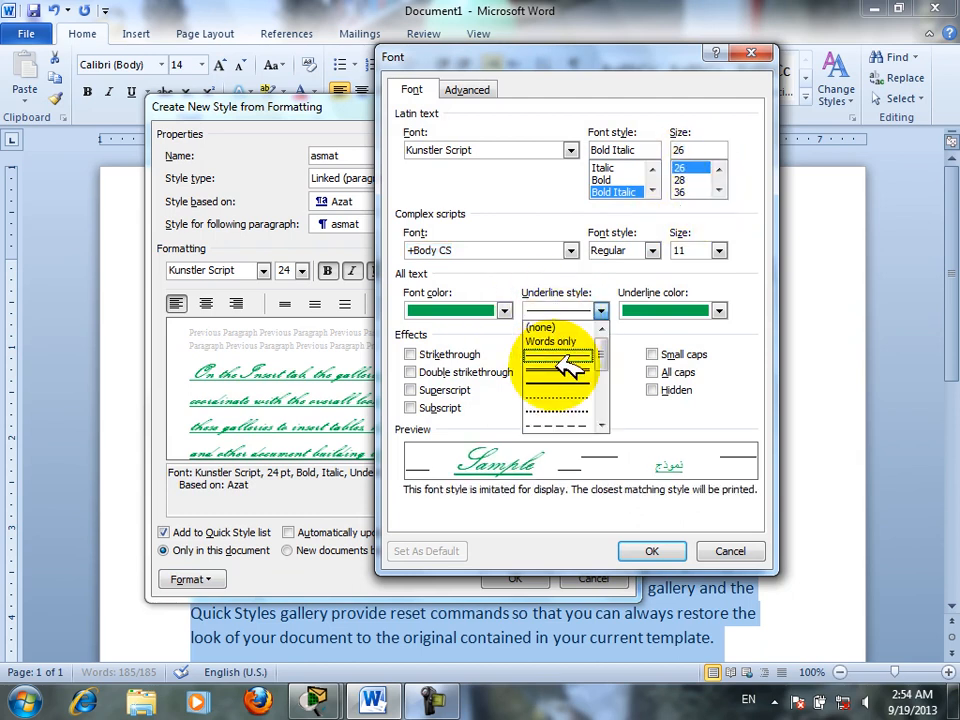
pyautogui.click(565, 357)
pyautogui.click(636, 308)
pyautogui.click(645, 467)
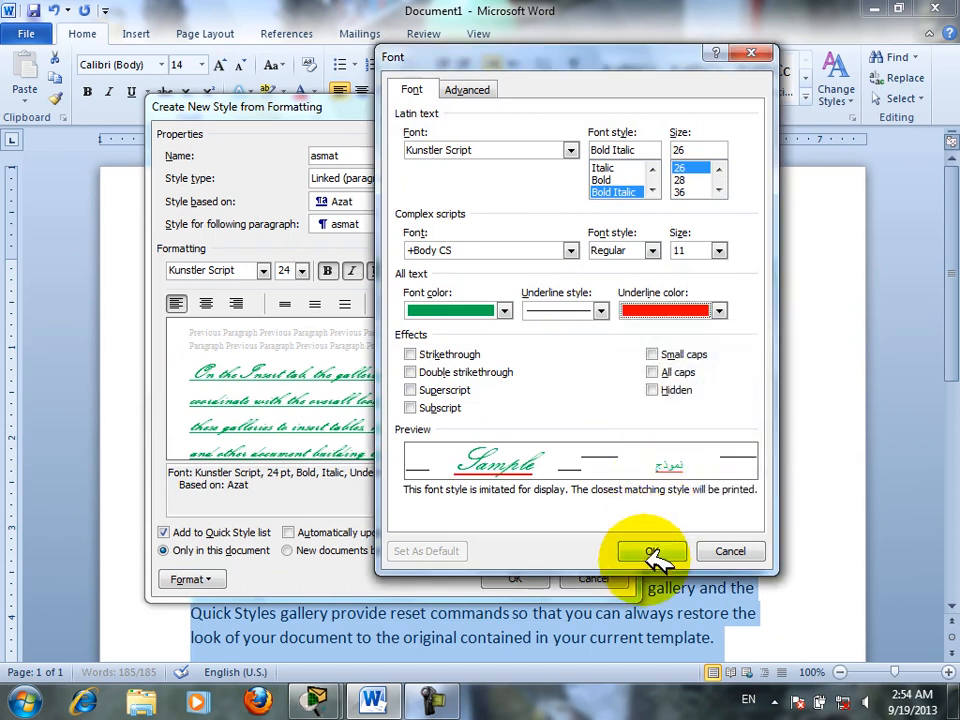
pyautogui.click(651, 552)
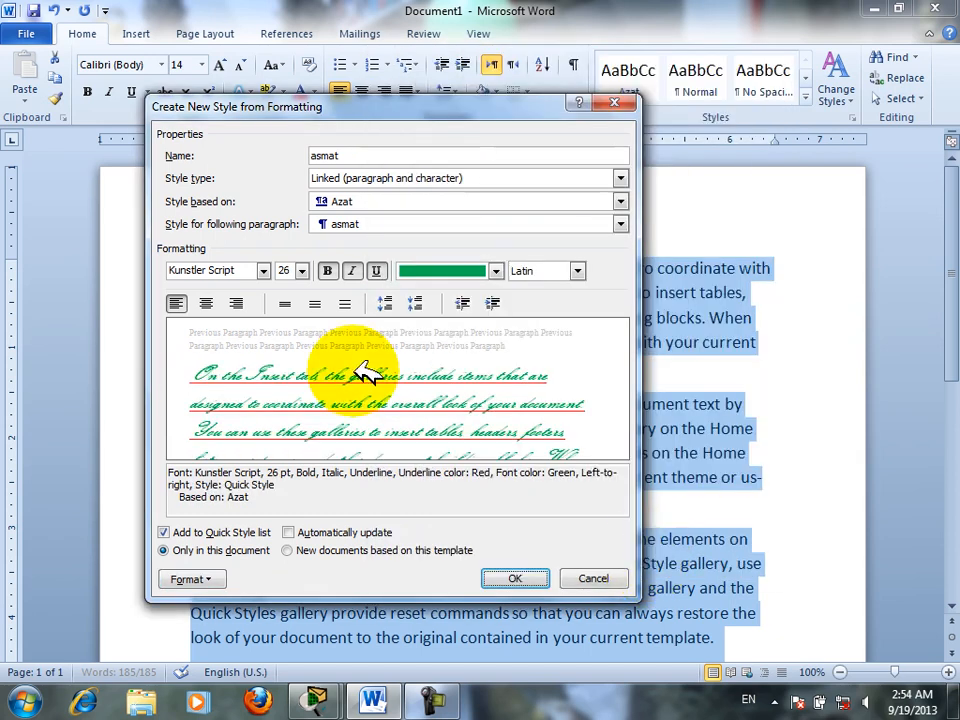
pyautogui.click(512, 577)
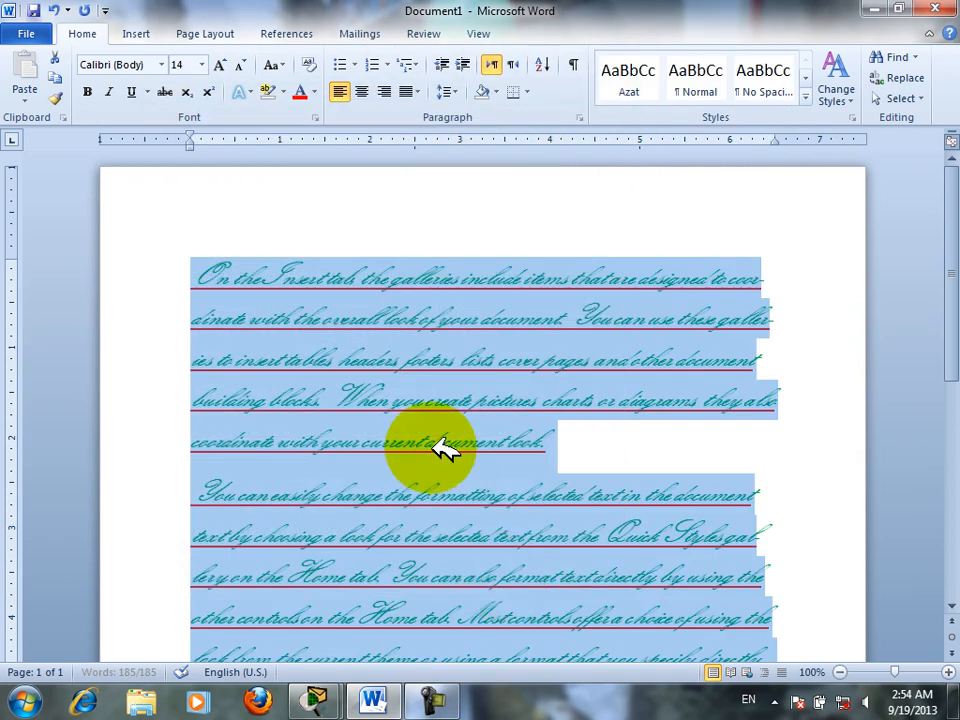
pyautogui.click(424, 418)
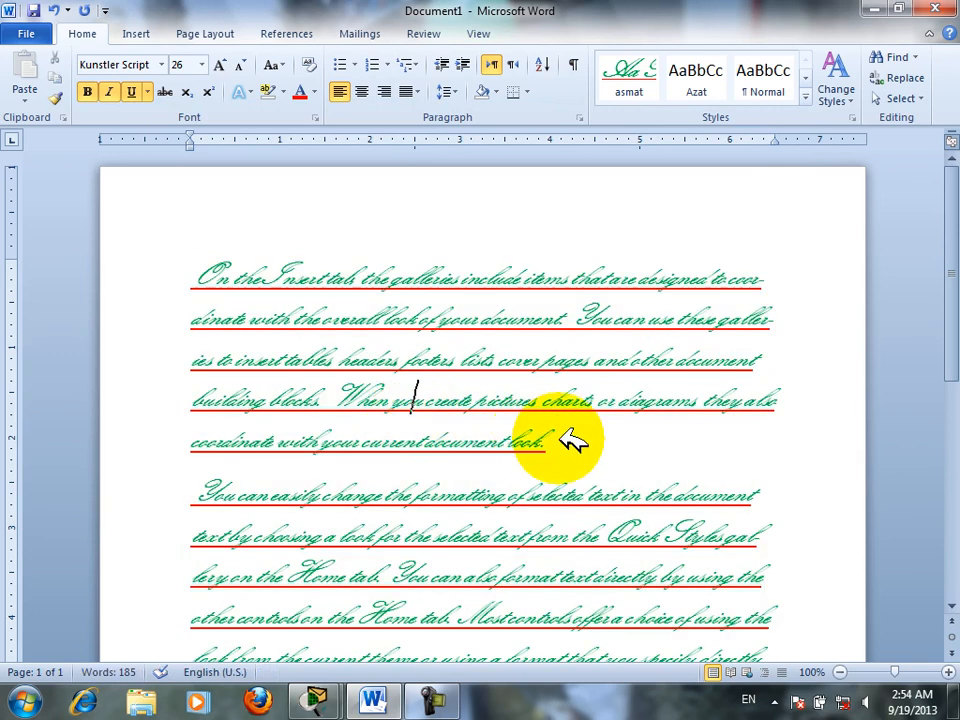
# Apply the Intense Quote style to the entire text, followed by Subtle Reference
pyautogui.hotkey('ctrl', 'a')
pyautogui.click(806, 96)
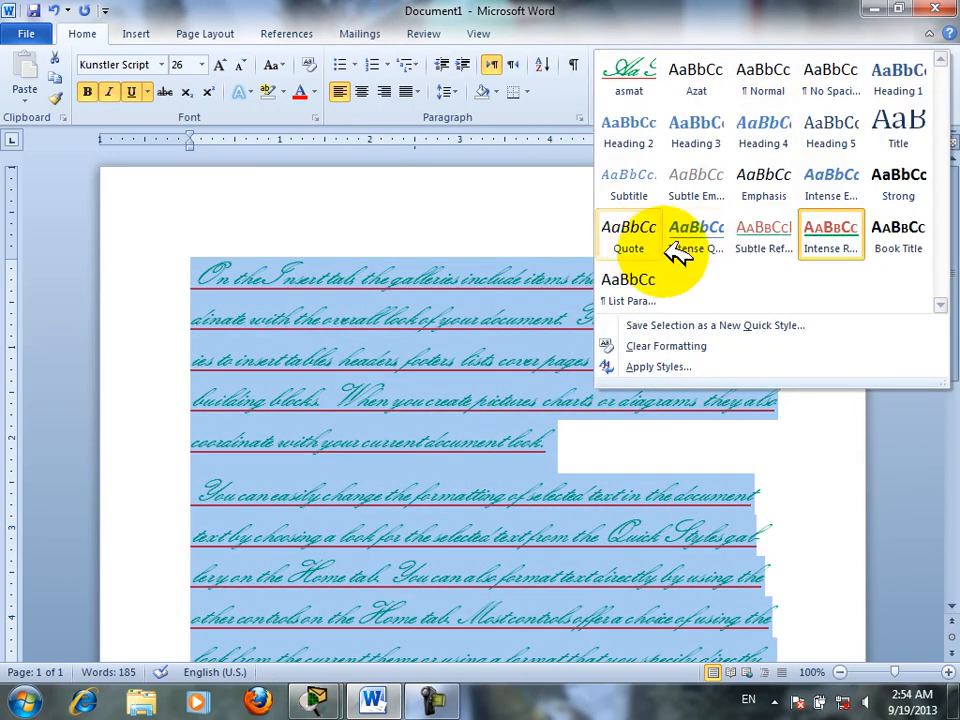
pyautogui.click(712, 248)
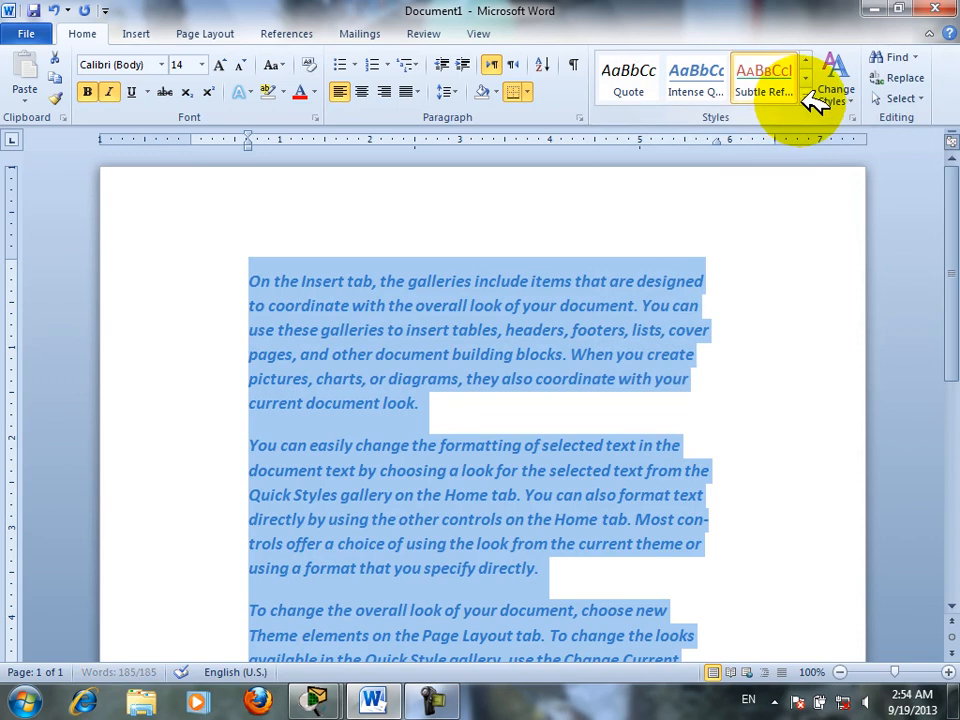
pyautogui.click(797, 90)
# Apply the custom asmat Quick Style to the selected text
pyautogui.click(807, 97)
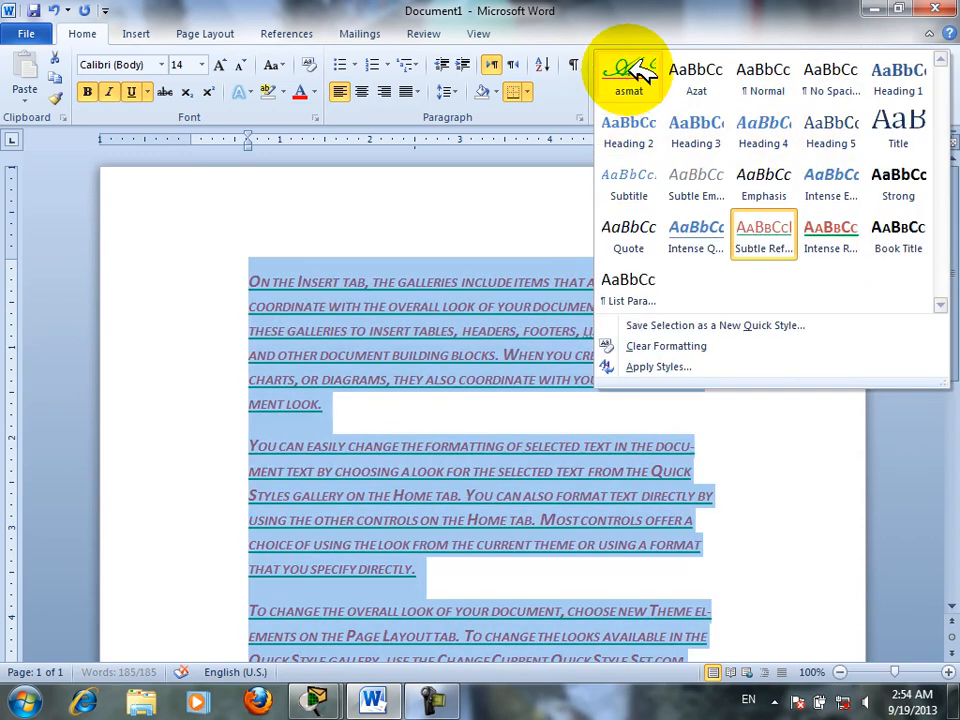
pyautogui.click(624, 80)
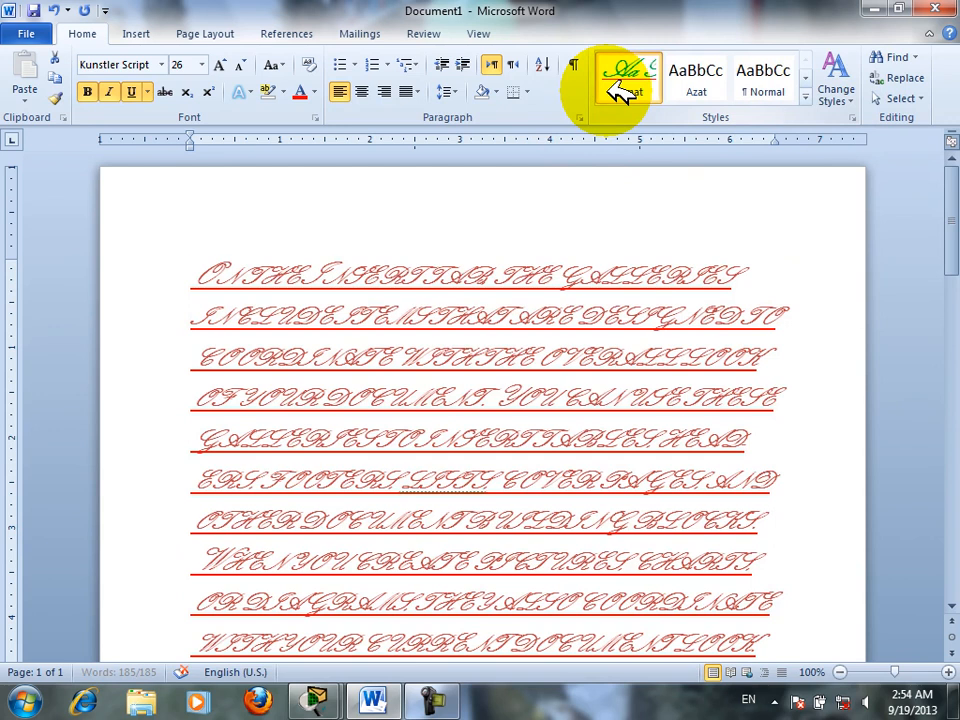
pyautogui.click(609, 90)
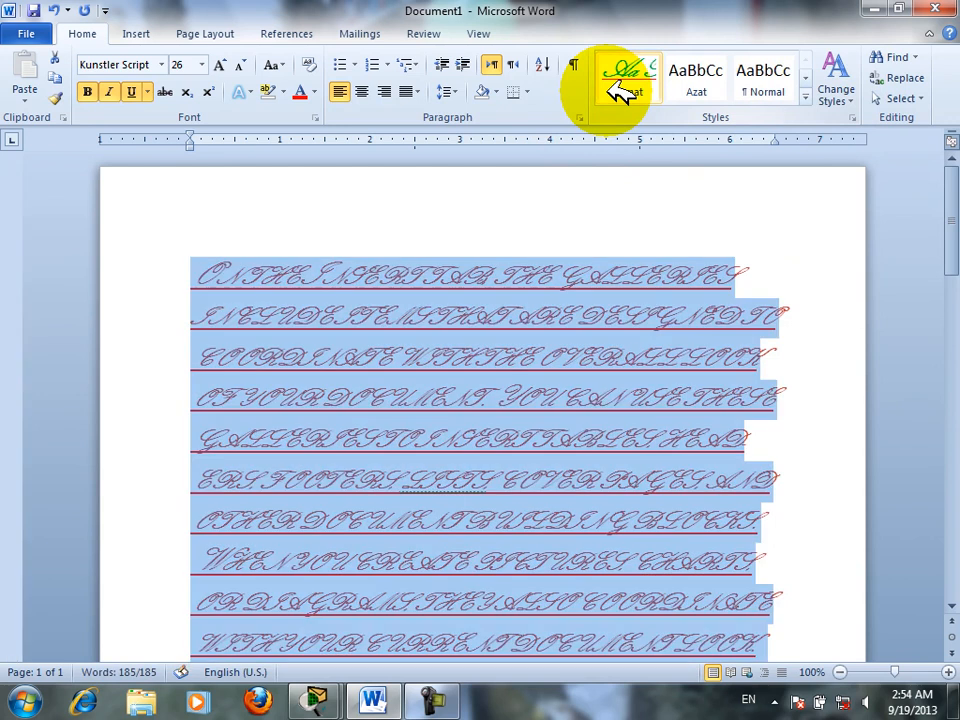
# Select the entire text and clear its formatting
pyautogui.click(740, 468)
pyautogui.hotkey('ctrl', 'a')
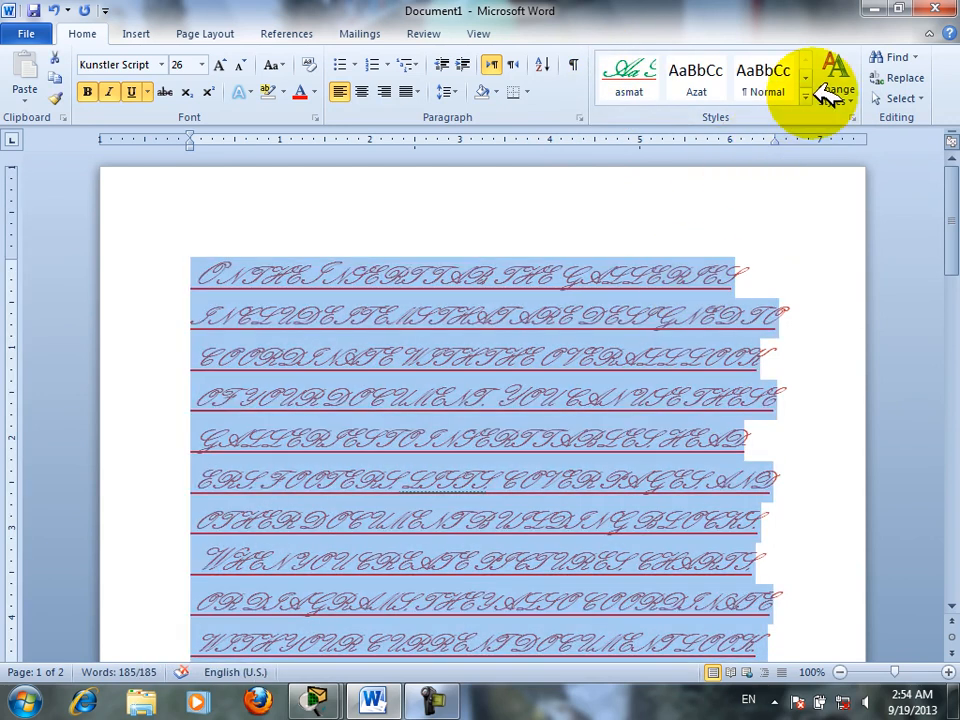
pyautogui.click(805, 97)
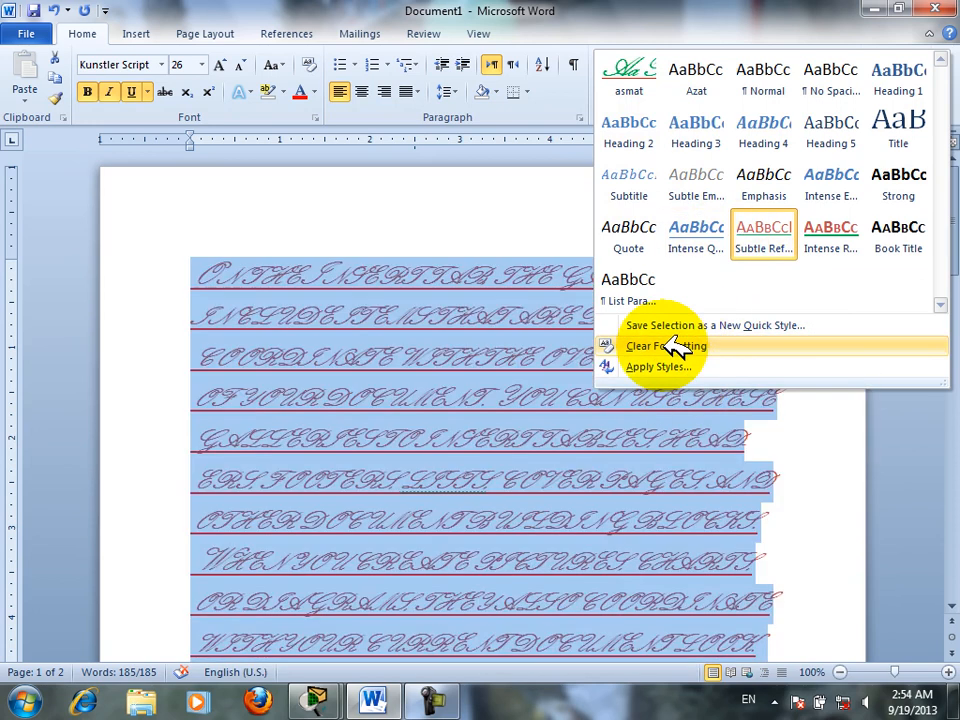
pyautogui.click(678, 346)
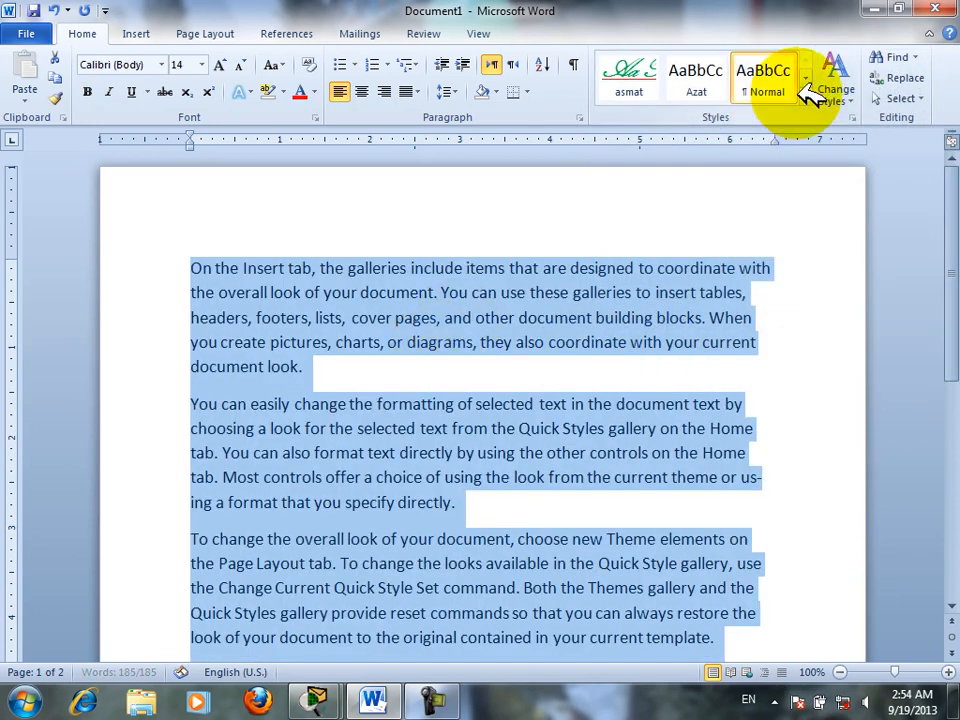
# Apply the asmat style to the selected text by entering its name in Apply Styles
pyautogui.click(808, 95)
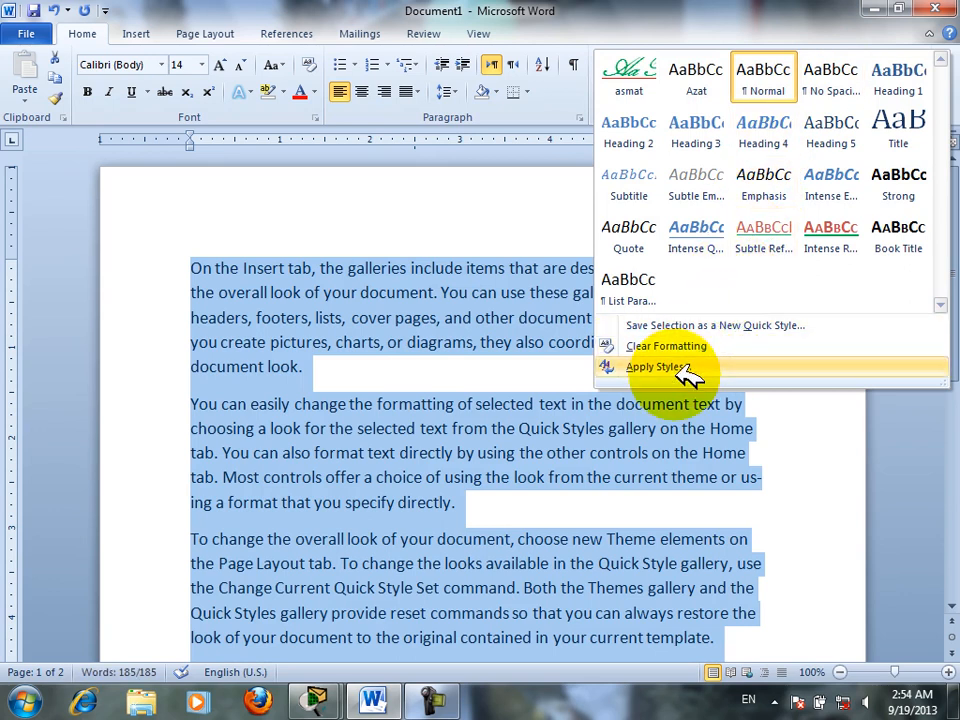
pyautogui.click(676, 366)
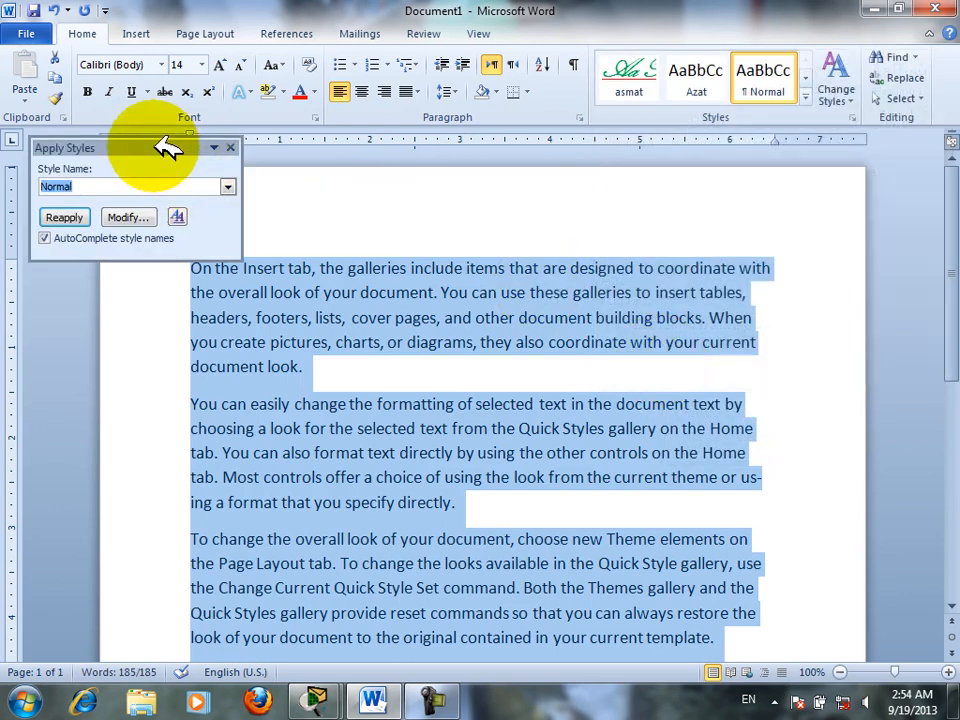
pyautogui.moveTo(167, 144); pyautogui.dragTo(540, 200)
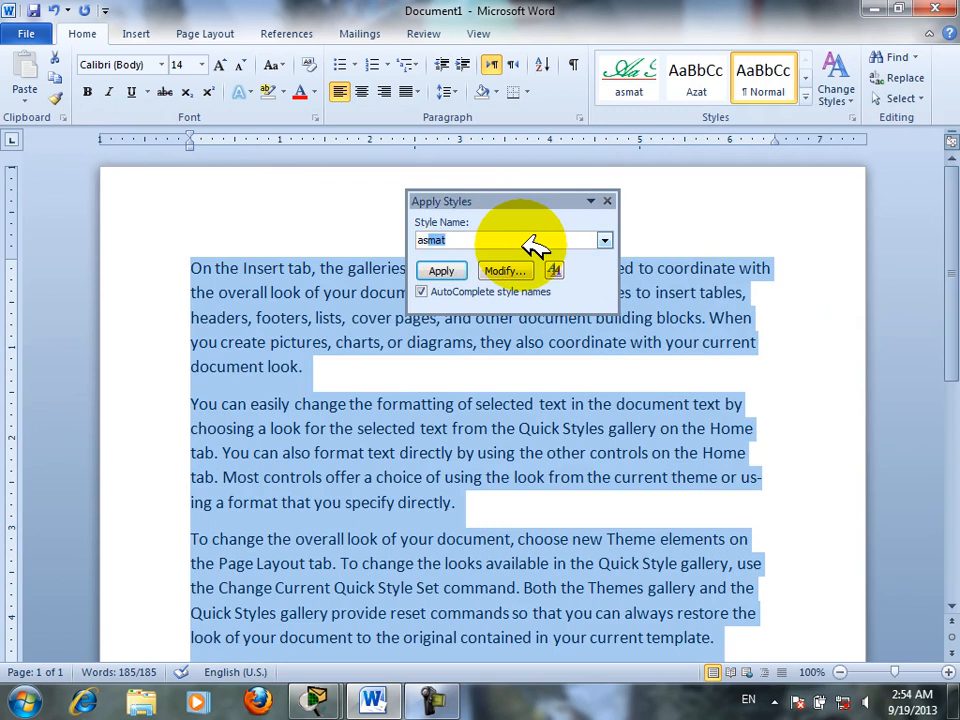
pyautogui.click(442, 271)
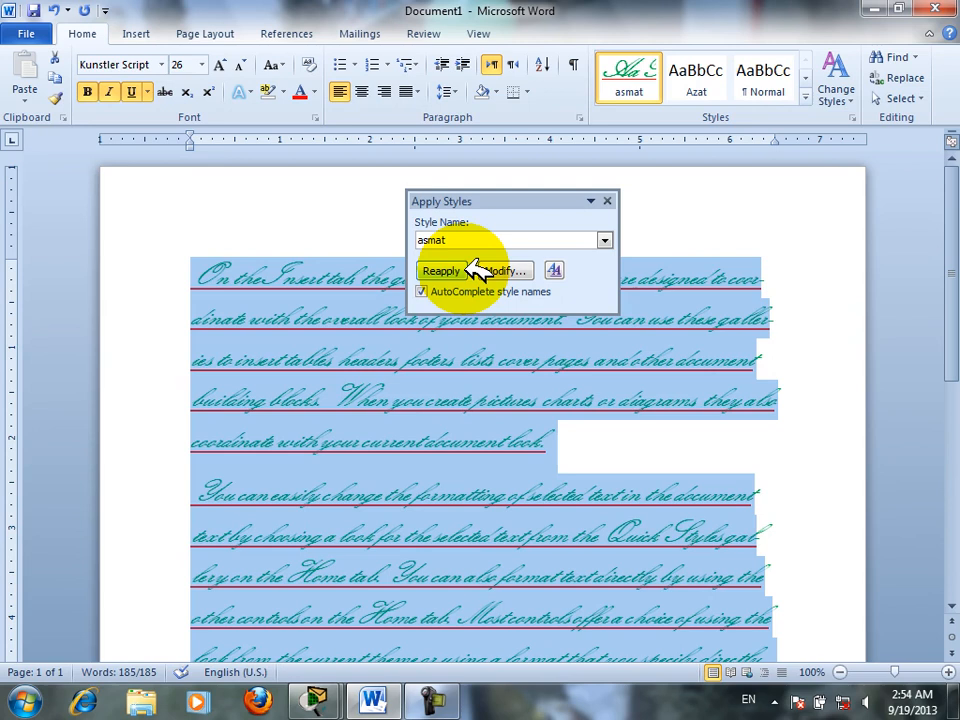
# Modify the asmat style so that it updates automatically and uses a red font color
pyautogui.click(499, 270)
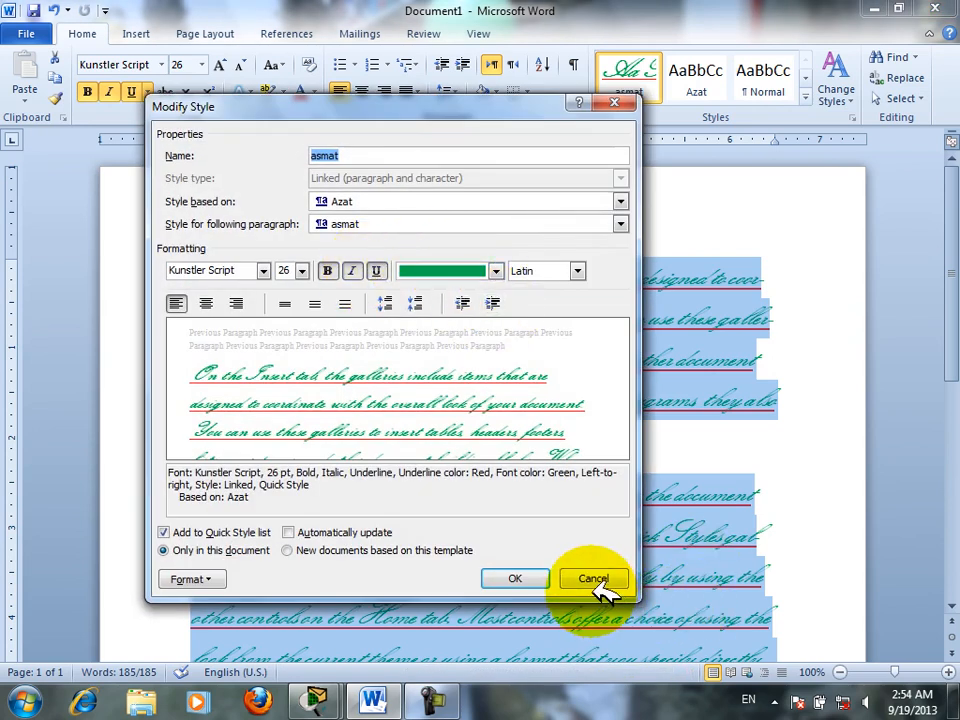
pyautogui.click(330, 532)
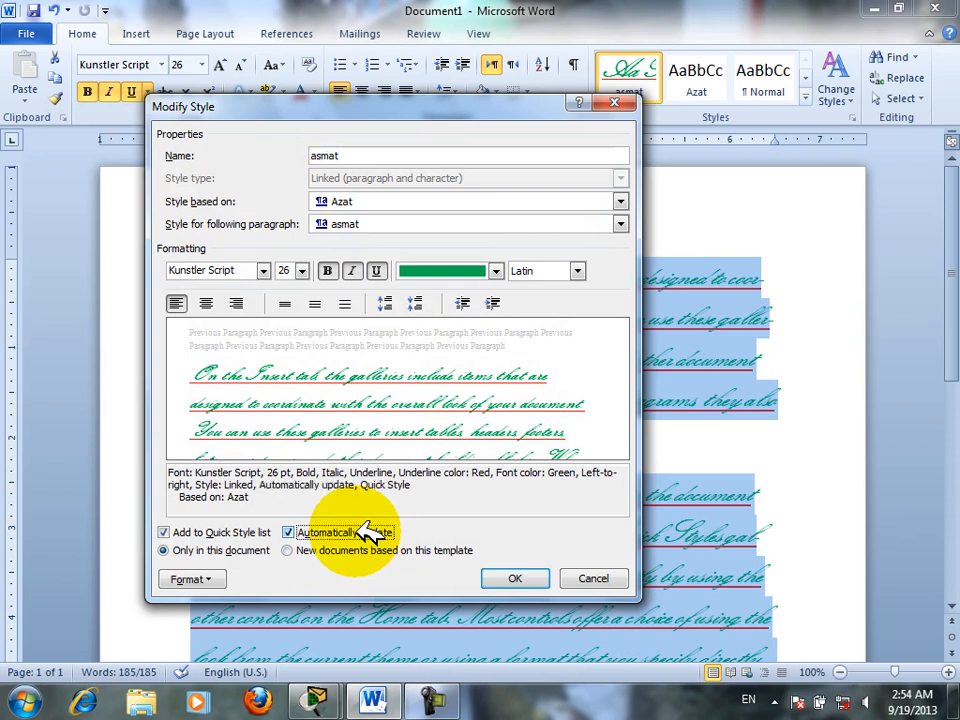
pyautogui.click(494, 271)
pyautogui.click(421, 429)
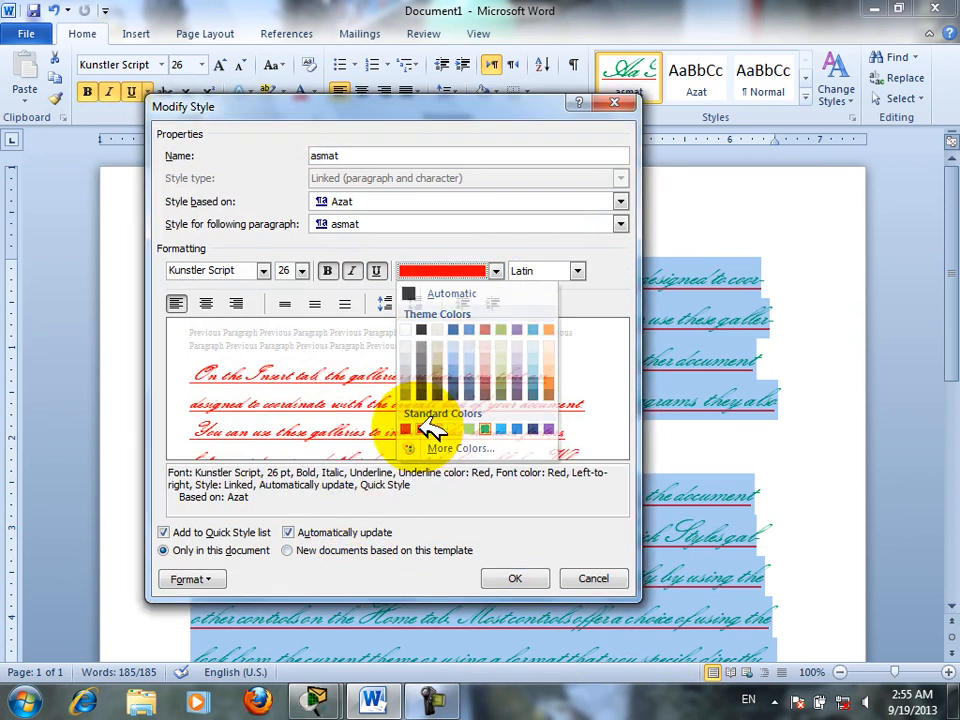
pyautogui.click(510, 580)
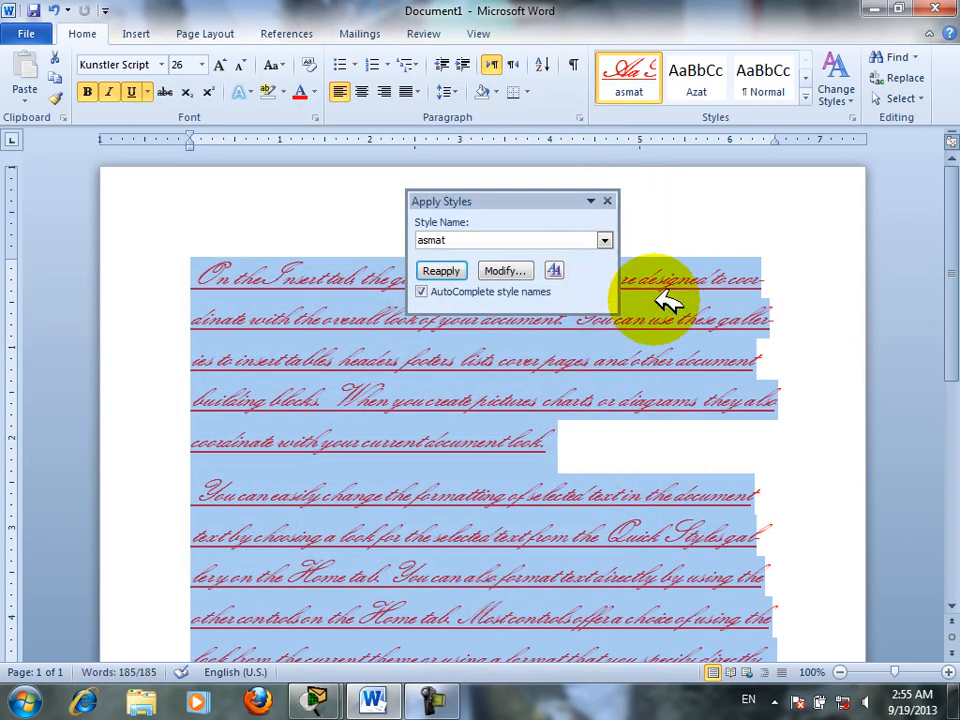
# Apply the Normal style to the selected text, and reapply asmat with AutoComplete style names turned off
pyautogui.moveTo(490, 240); pyautogui.dragTo(258, 205)
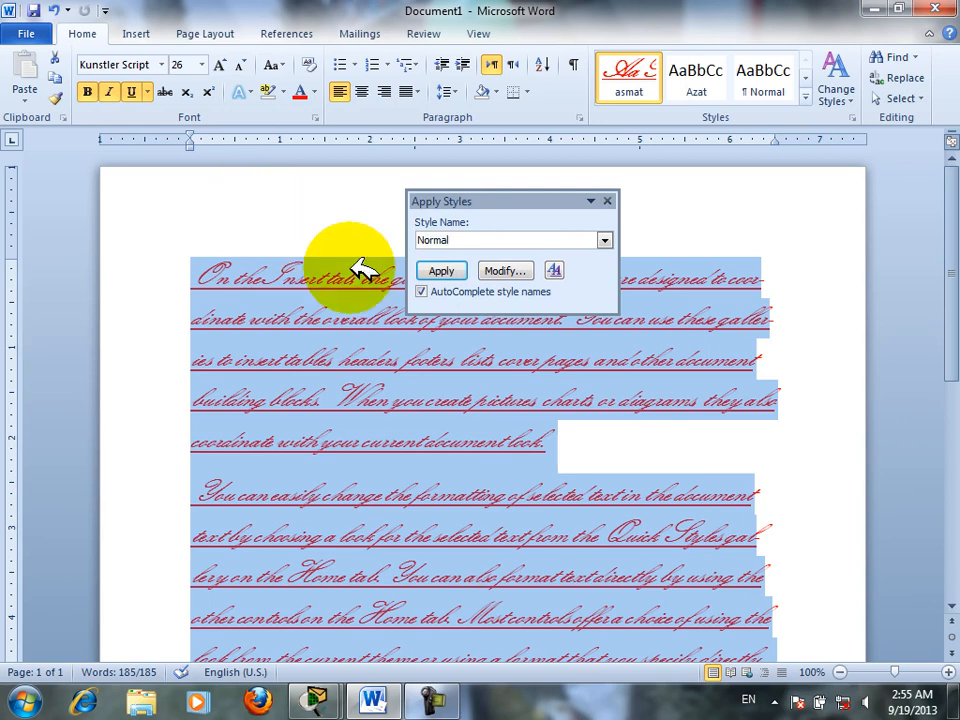
pyautogui.click(441, 271)
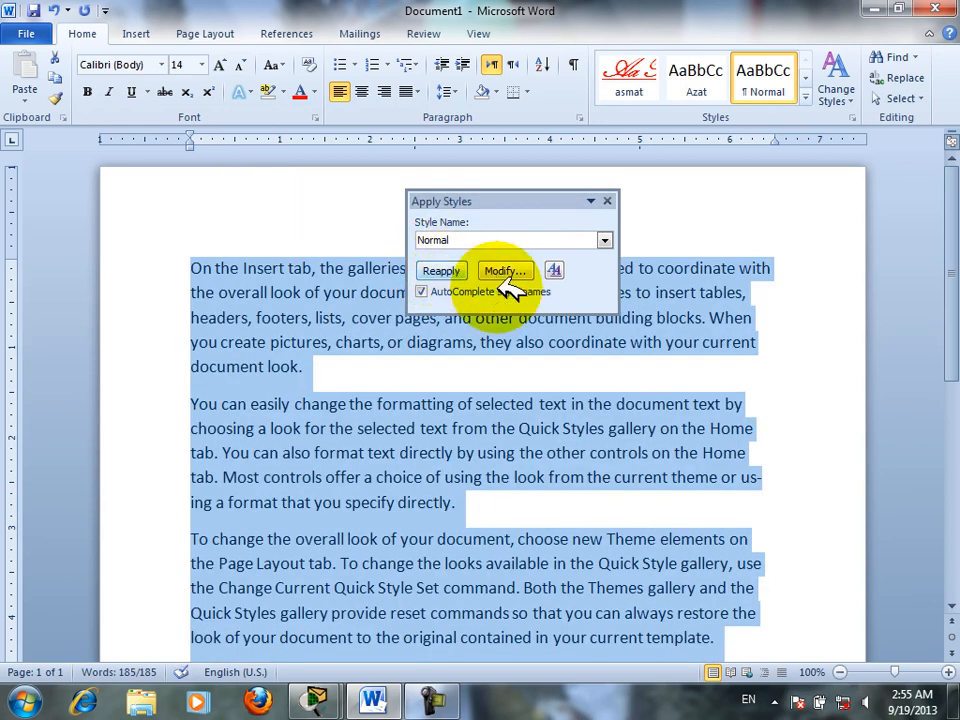
pyautogui.click(478, 243)
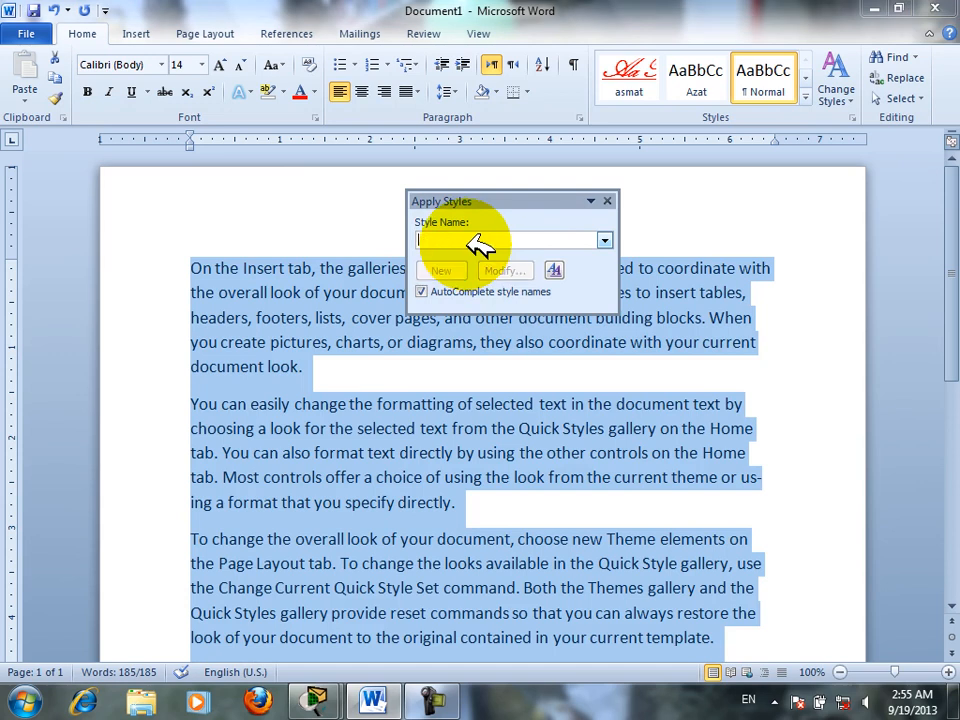
pyautogui.click(424, 292)
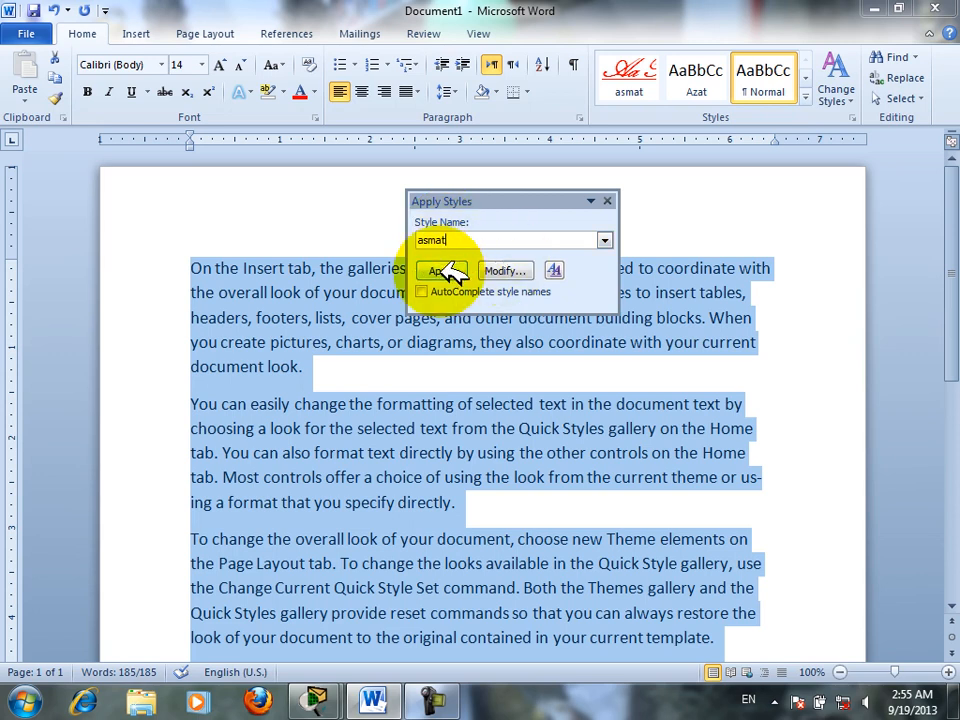
pyautogui.click(446, 271)
pyautogui.click(610, 201)
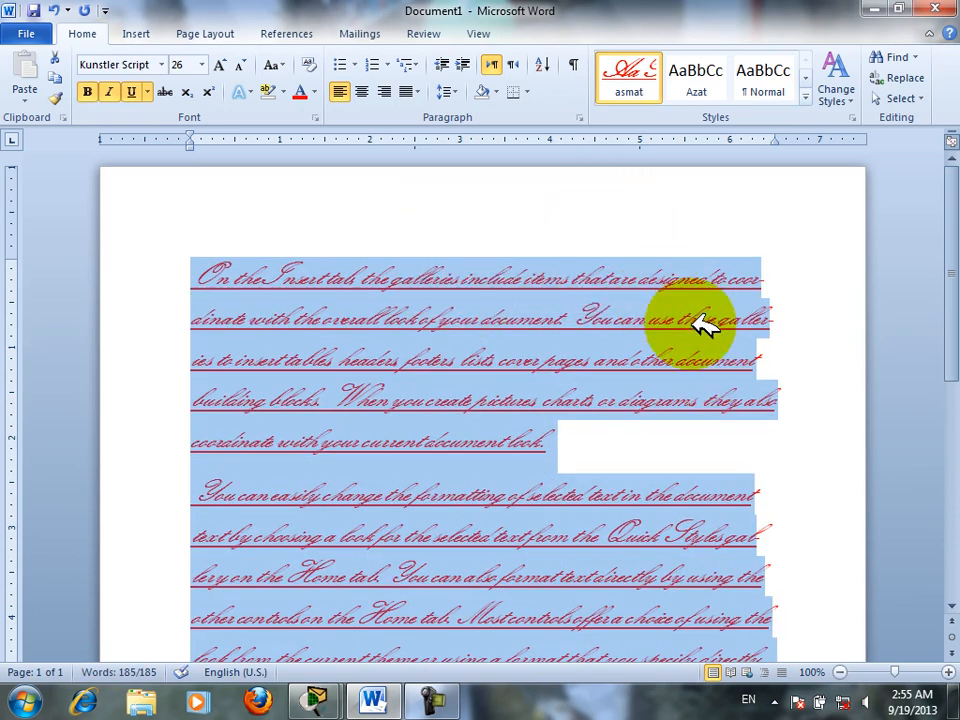
pyautogui.click(843, 100)
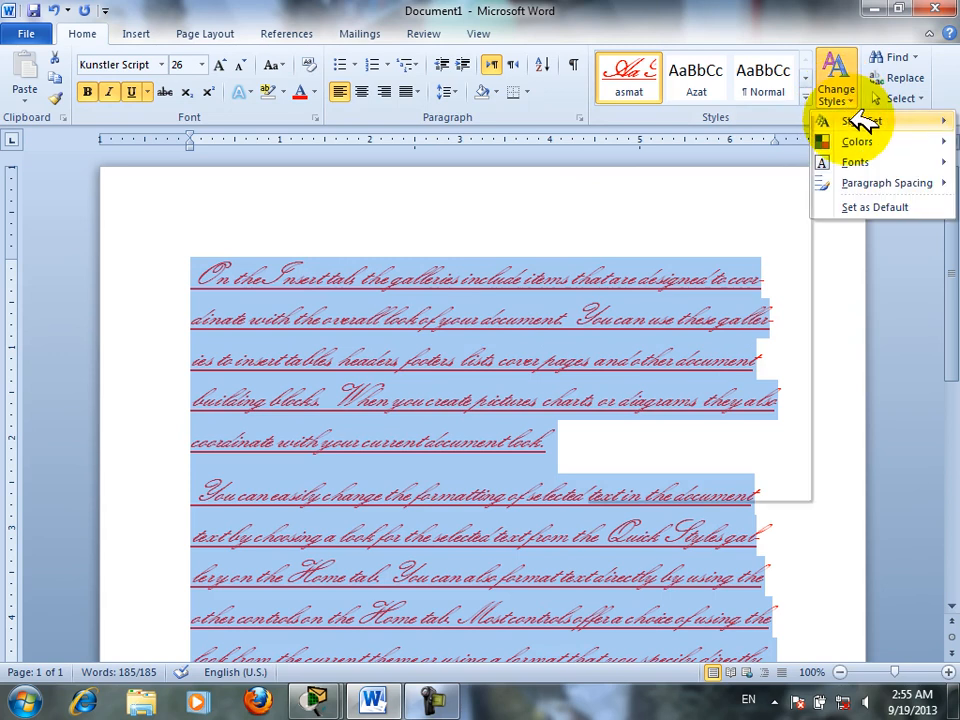
pyautogui.moveTo(858, 121)
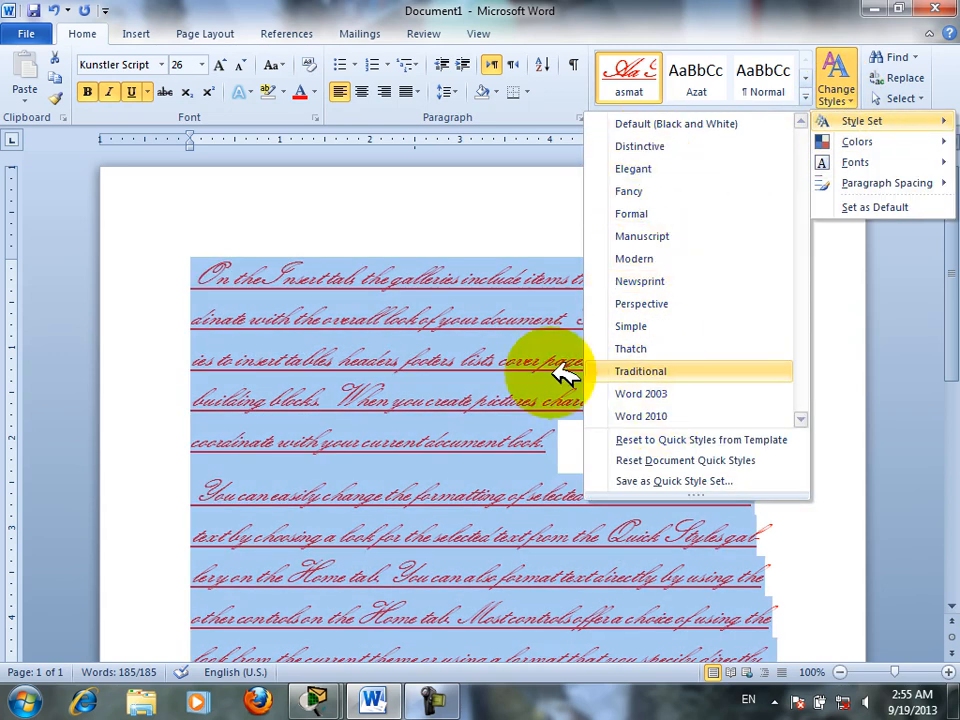
pyautogui.click(476, 317)
# Delete all the document text and close the document without saving it
pyautogui.press('Delete')
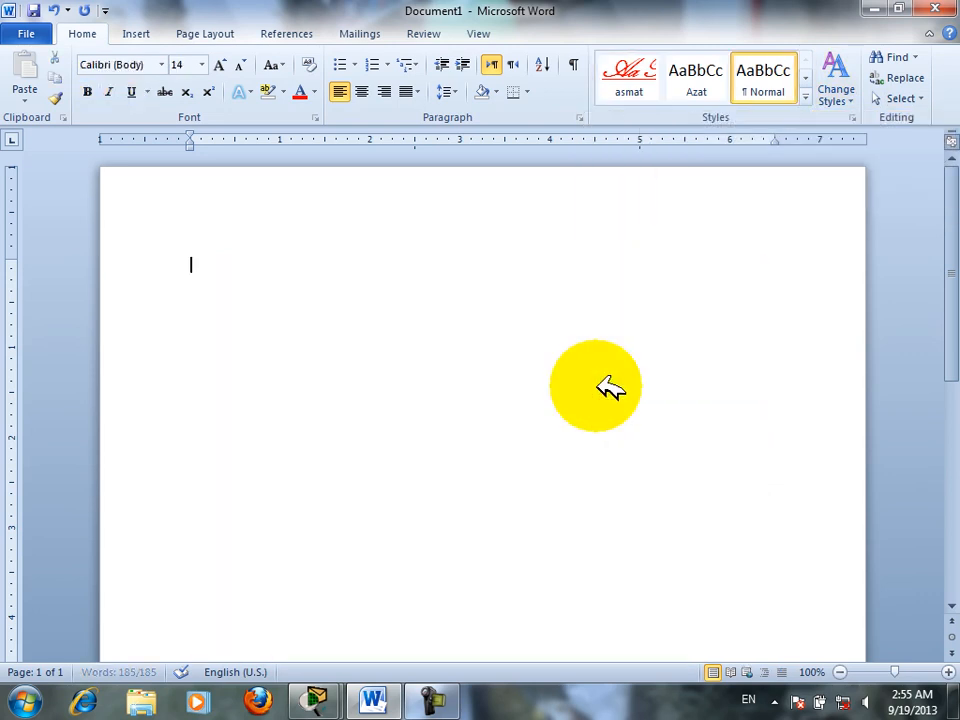
pyautogui.click(936, 8)
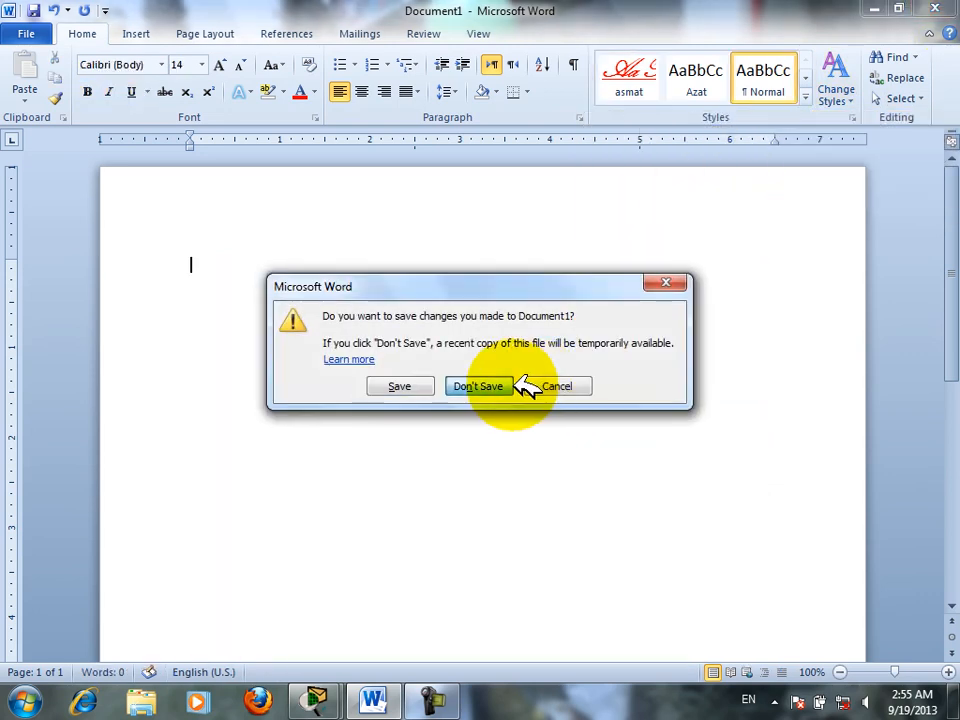
pyautogui.click(510, 386)
pyautogui.rightClick(238, 458)
pyautogui.click(242, 467)
pyautogui.rightClick(326, 167)
pyautogui.click(379, 209)
pyautogui.rightClick(560, 138)
pyautogui.click(608, 189)
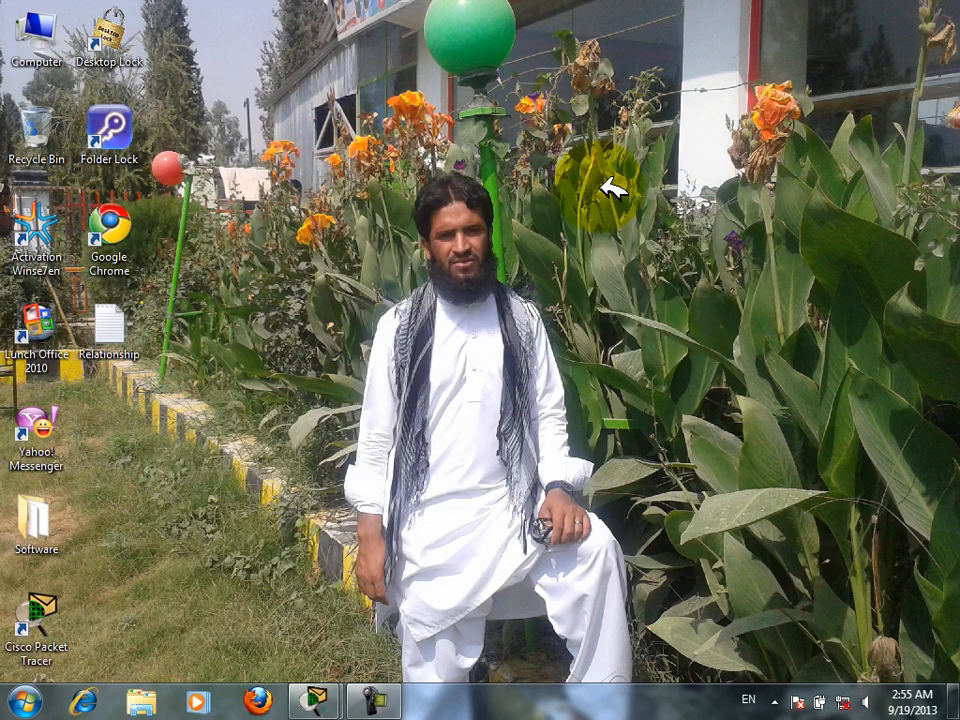